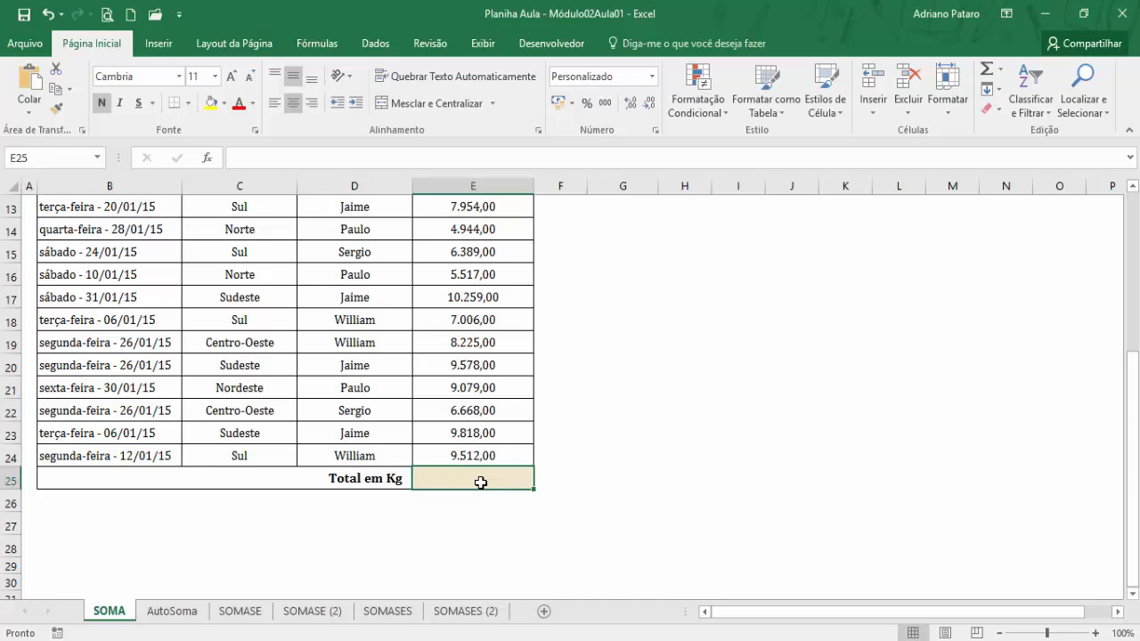
text(=)
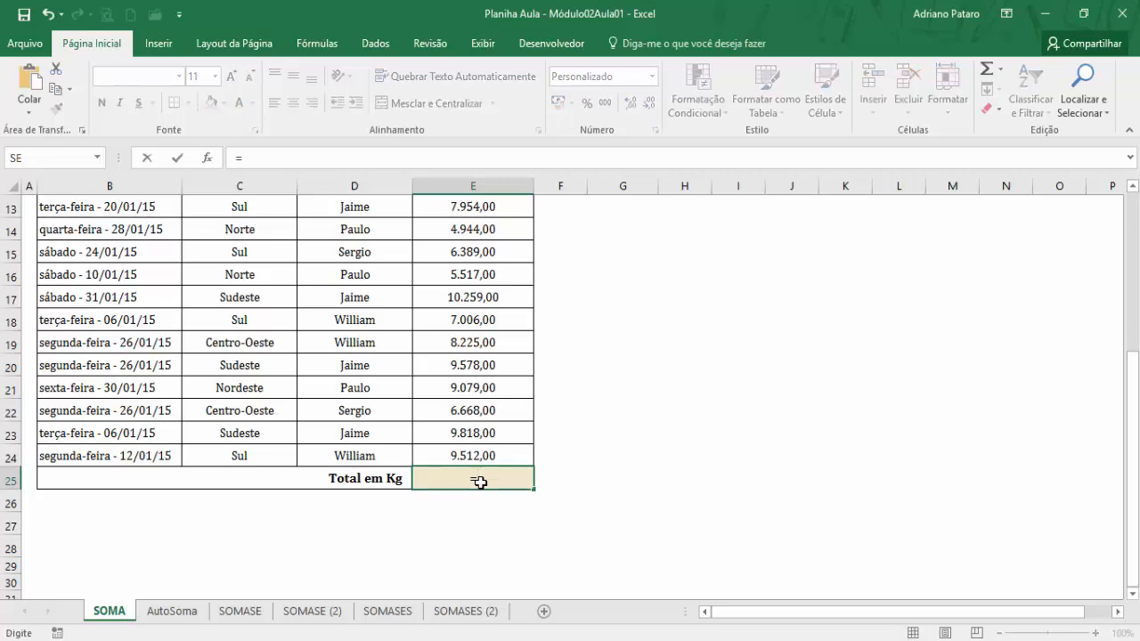
scroll(479, 481, up, 4)
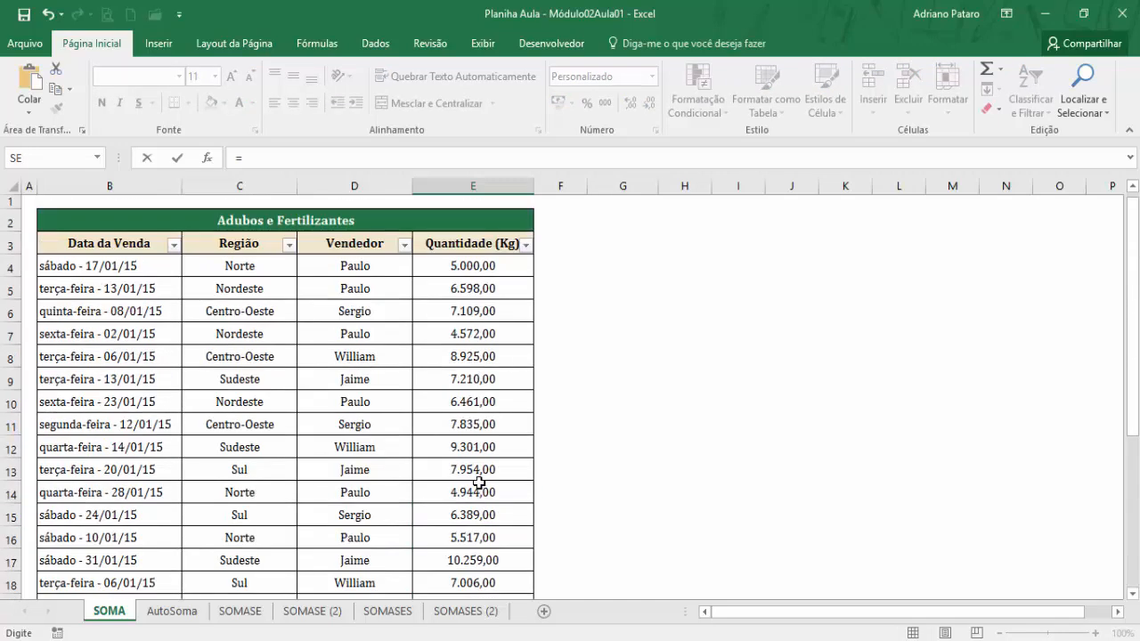
click(479, 267)
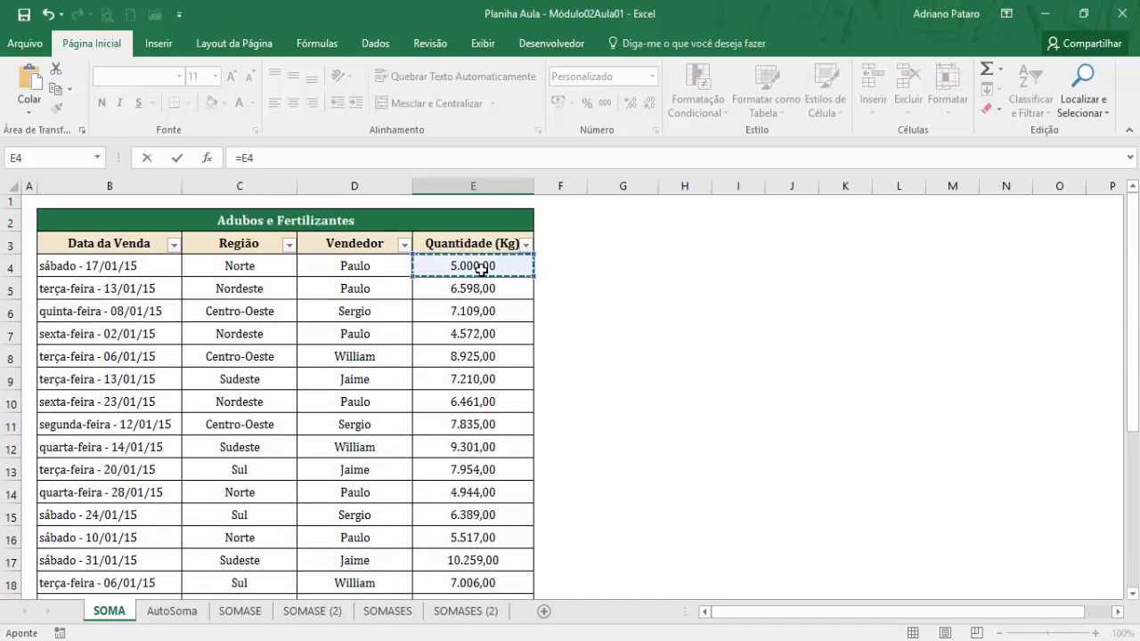
text(+)
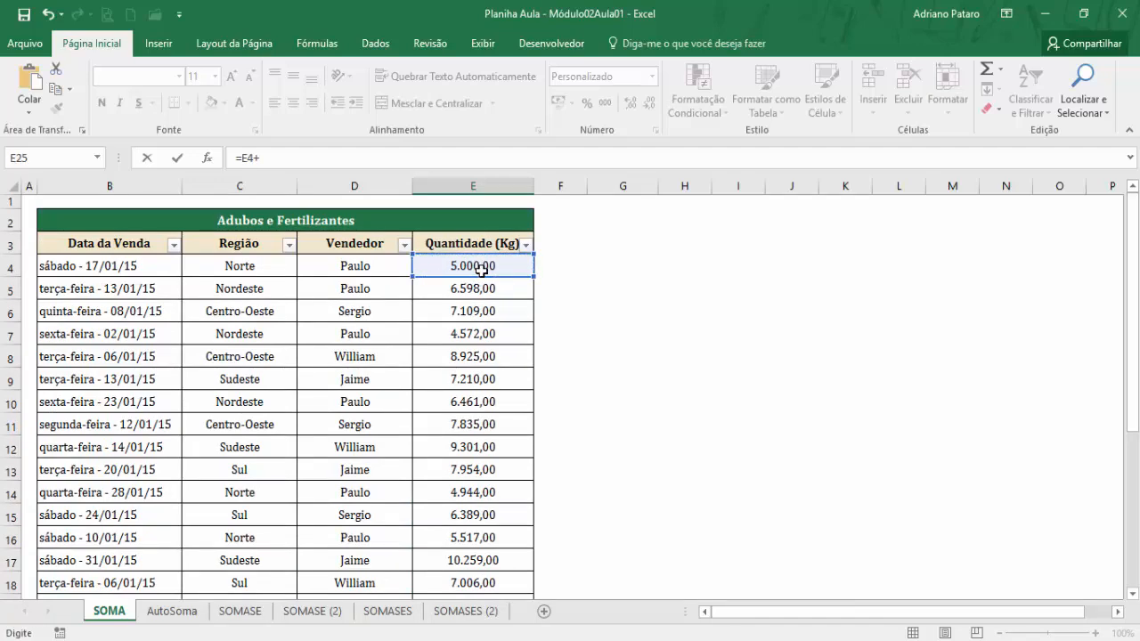
scroll(476, 304, up, 3)
click(479, 294)
text(+)
click(477, 311)
text(+)
click(471, 332)
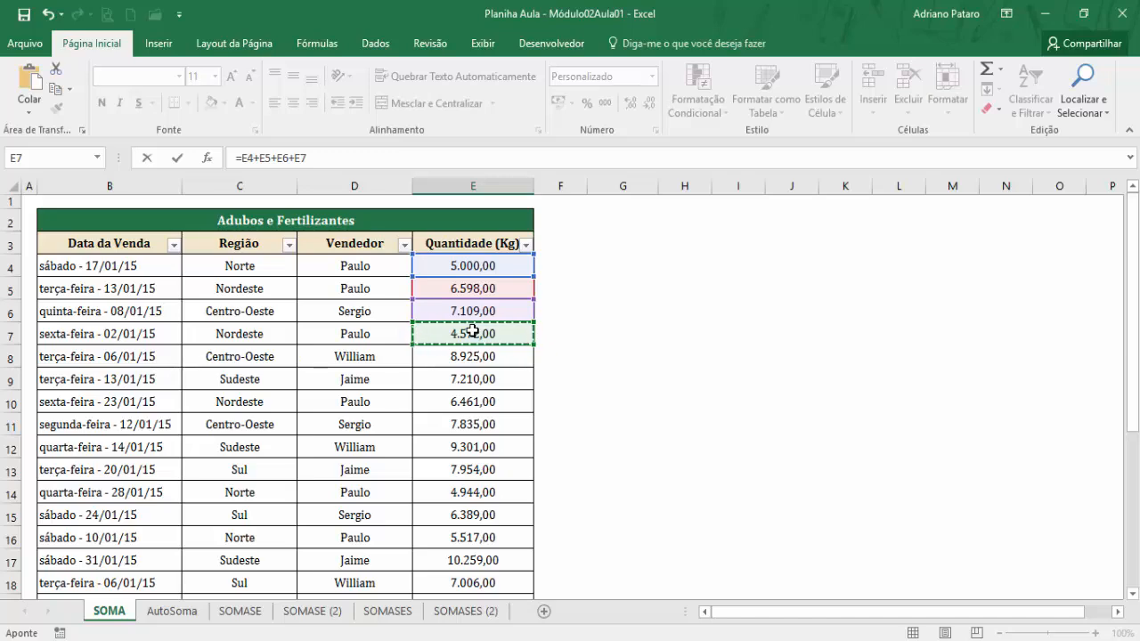
scroll(475, 331, down, 3)
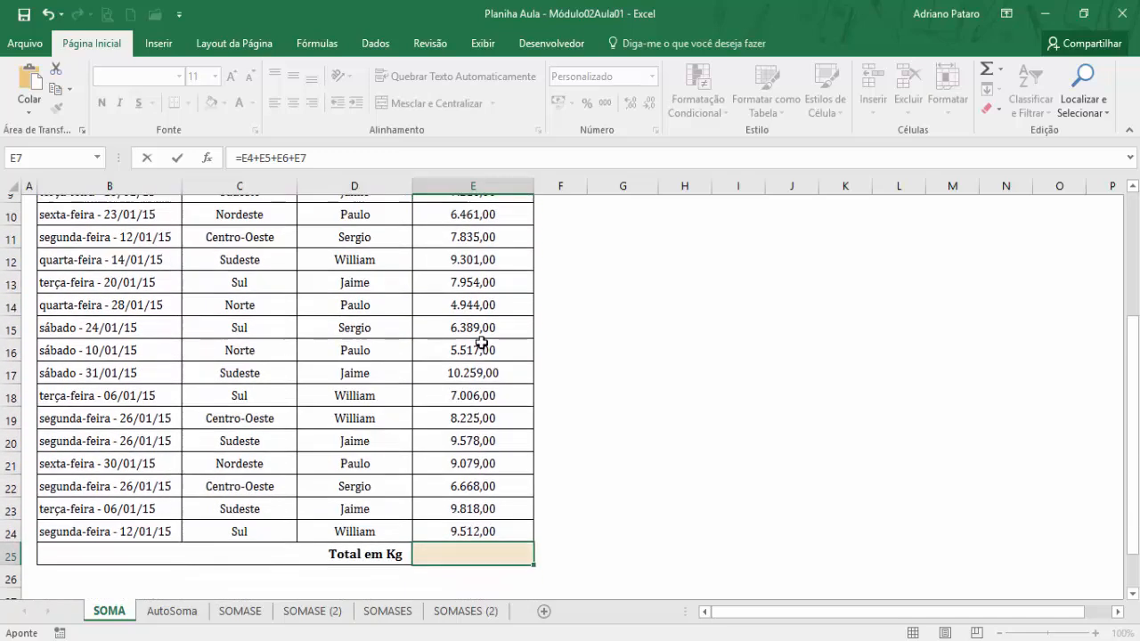
scroll(482, 342, up, 3)
scroll(482, 342, down, 1)
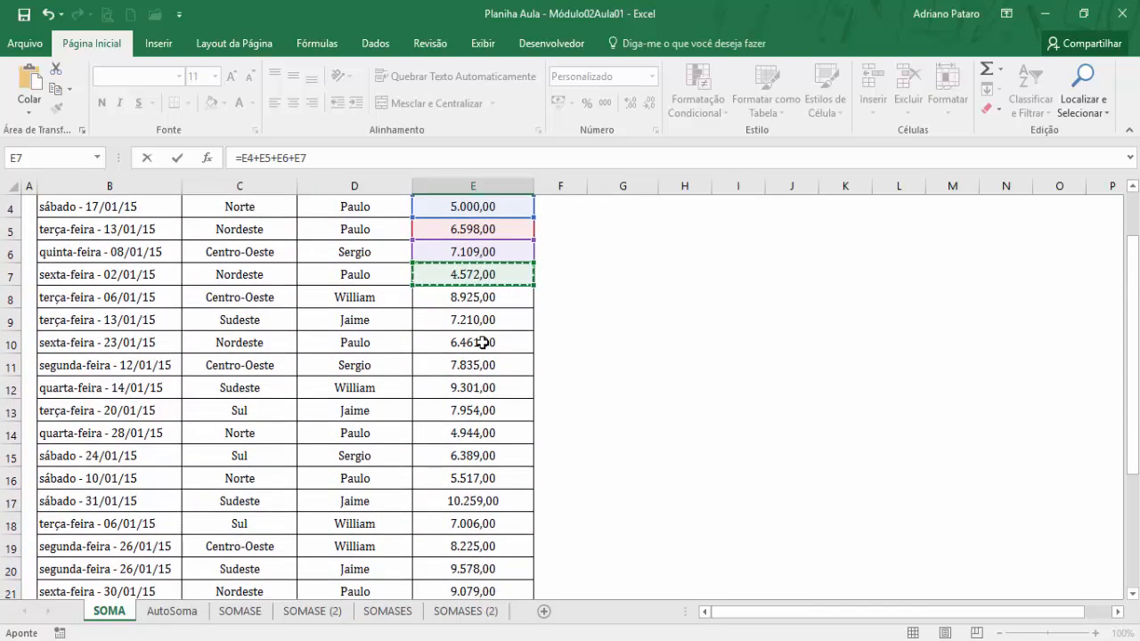
scroll(482, 342, up, 1)
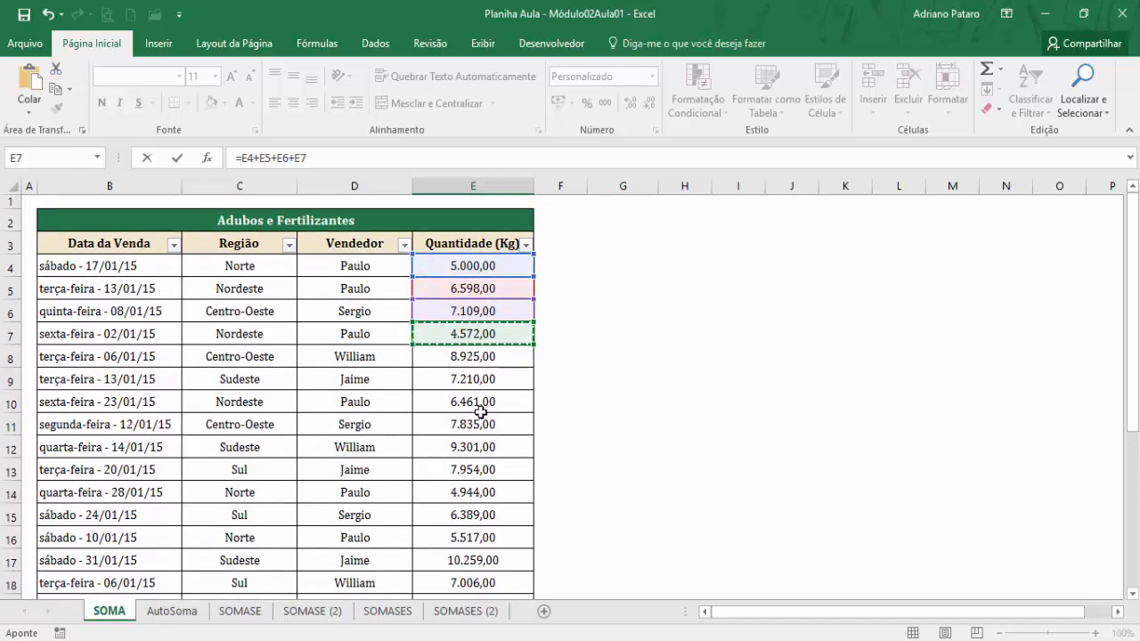
key(Escape)
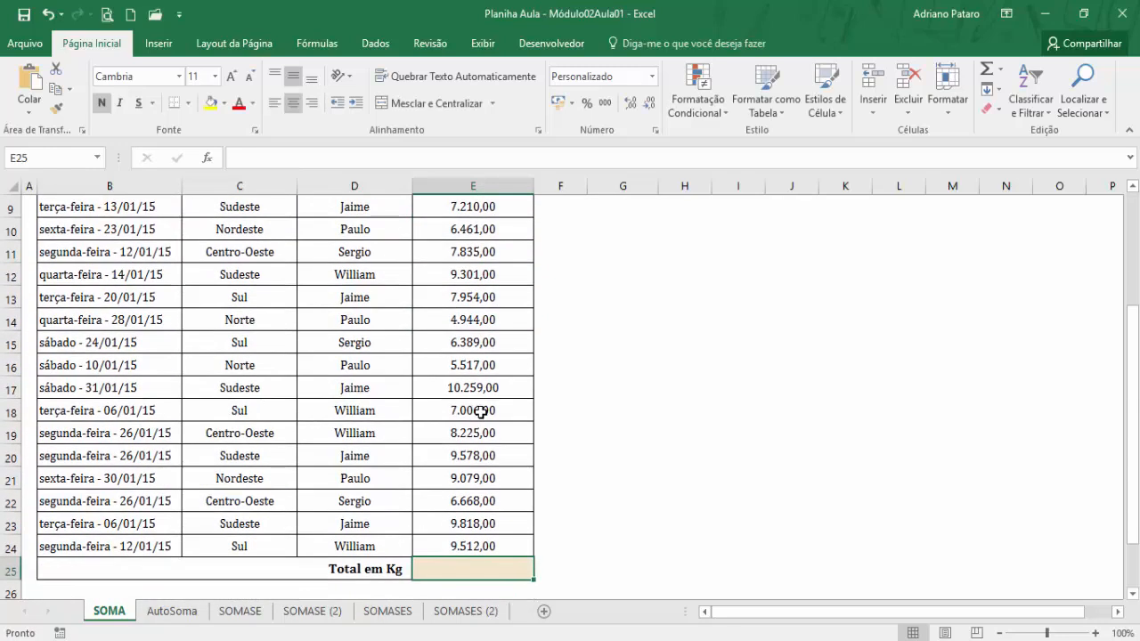
Enter a SOMA formula in the Total em Kg cell E25 that adds the quantities in E4:E24.
text(=so)
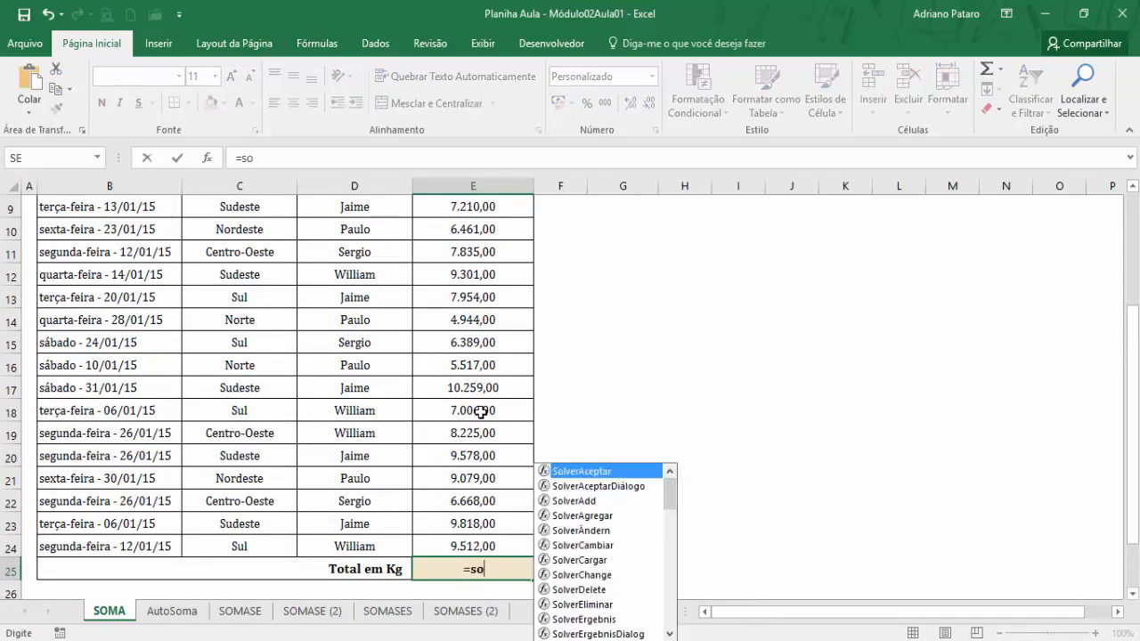
text(ma()
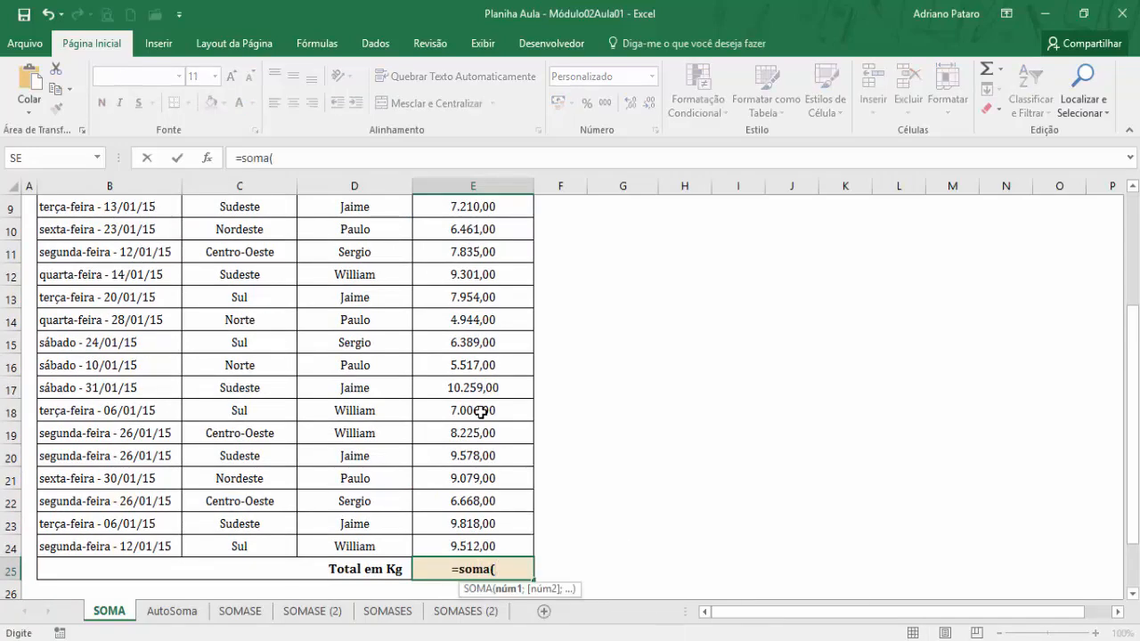
scroll(481, 411, up, 3)
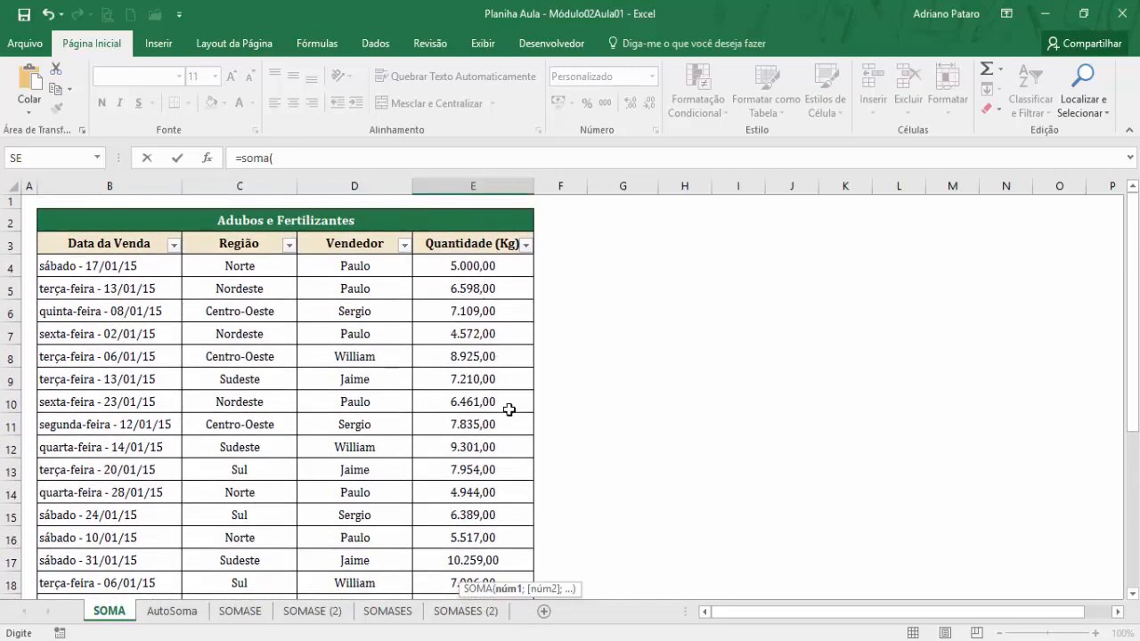
click(470, 267)
drag(470, 267, 474, 554)
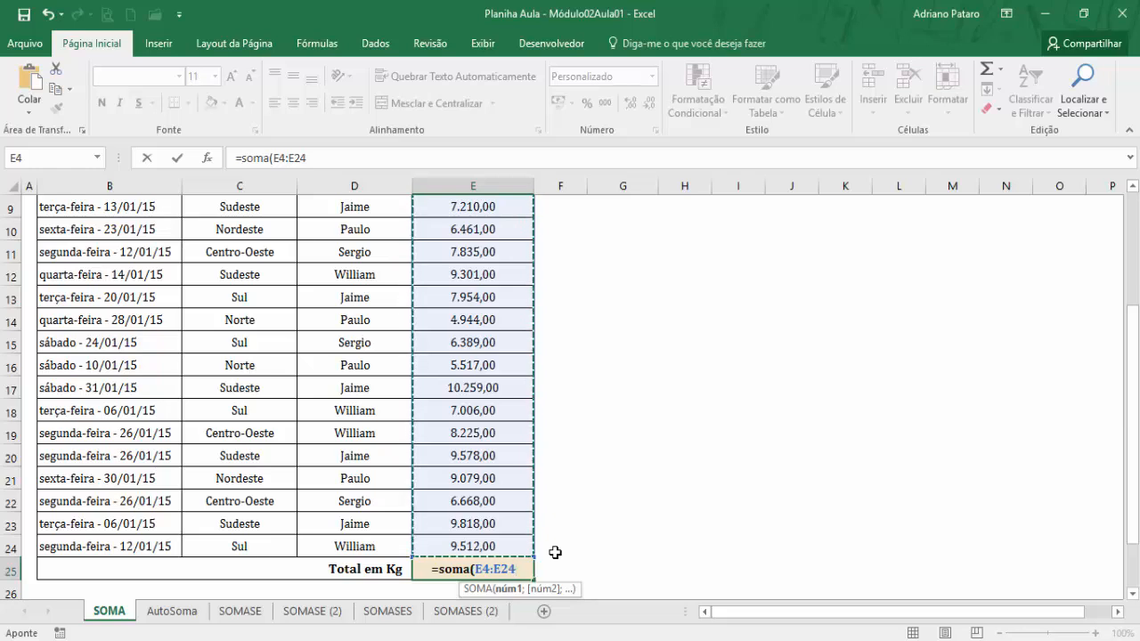
key(Return)
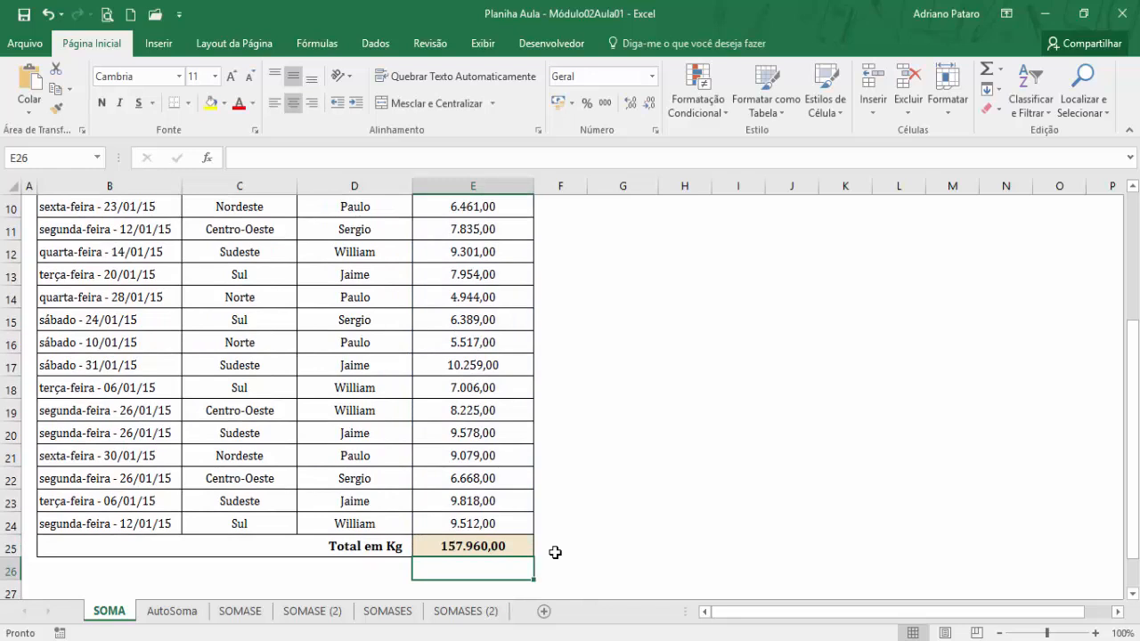
Clear the total in E25 and insert SOMA there from the math and trigonometry functions, moving its arguments dialog off the quantity column.
key(Up)
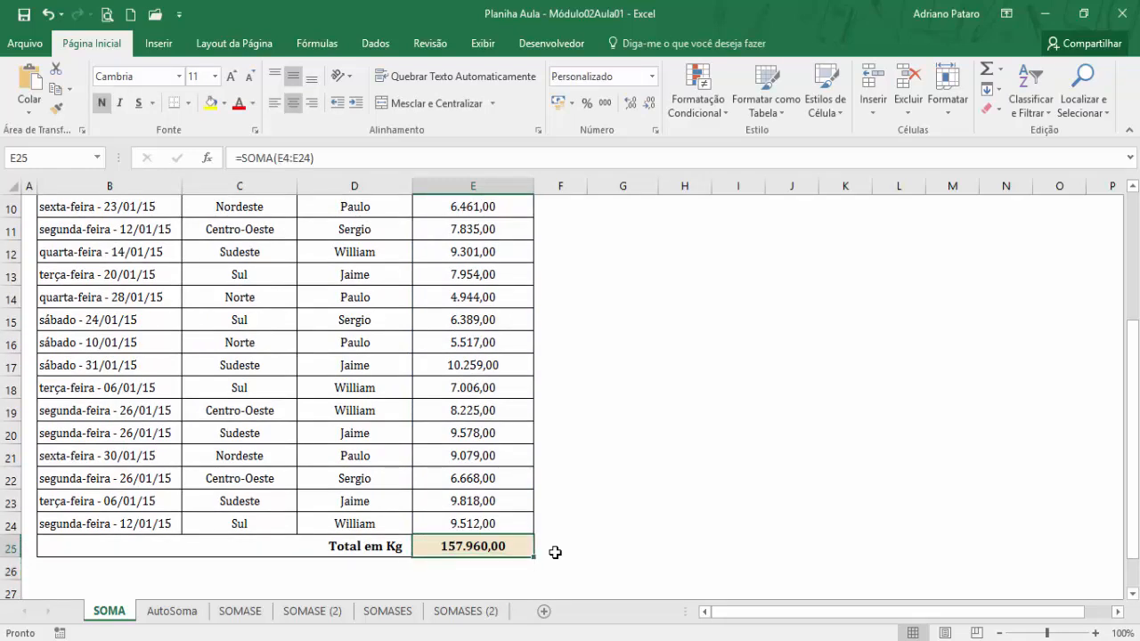
key(Delete)
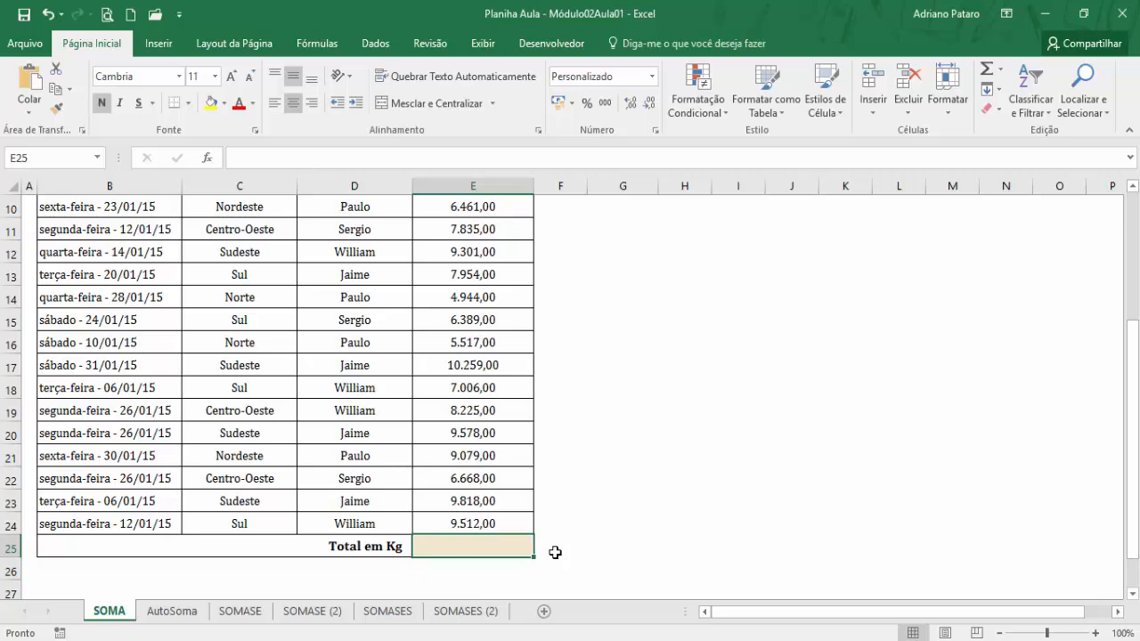
click(338, 54)
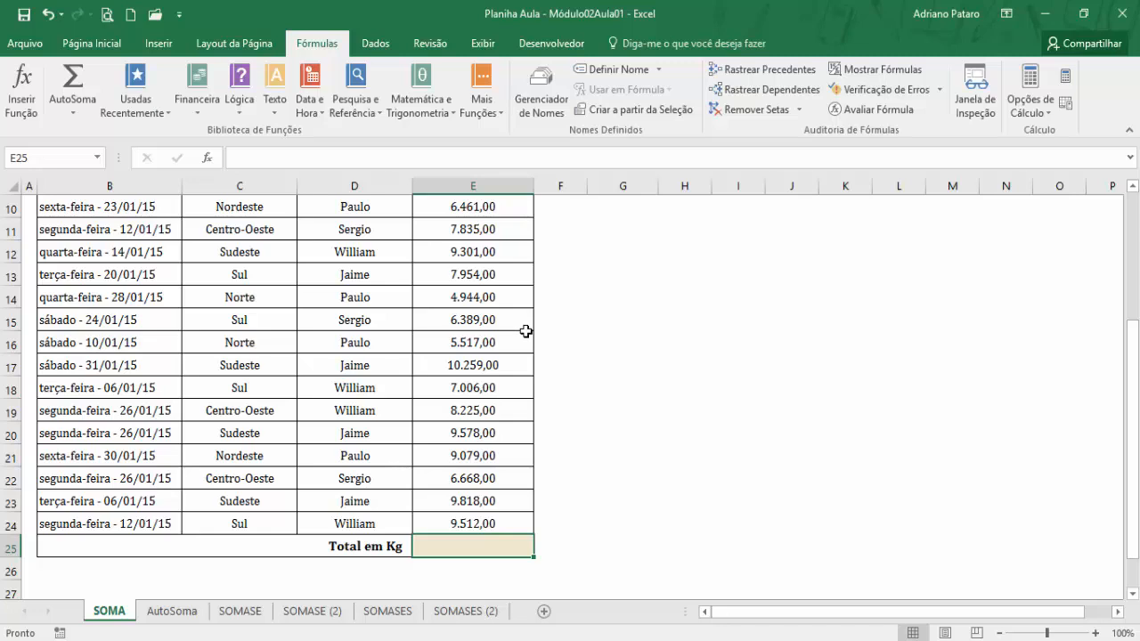
click(446, 111)
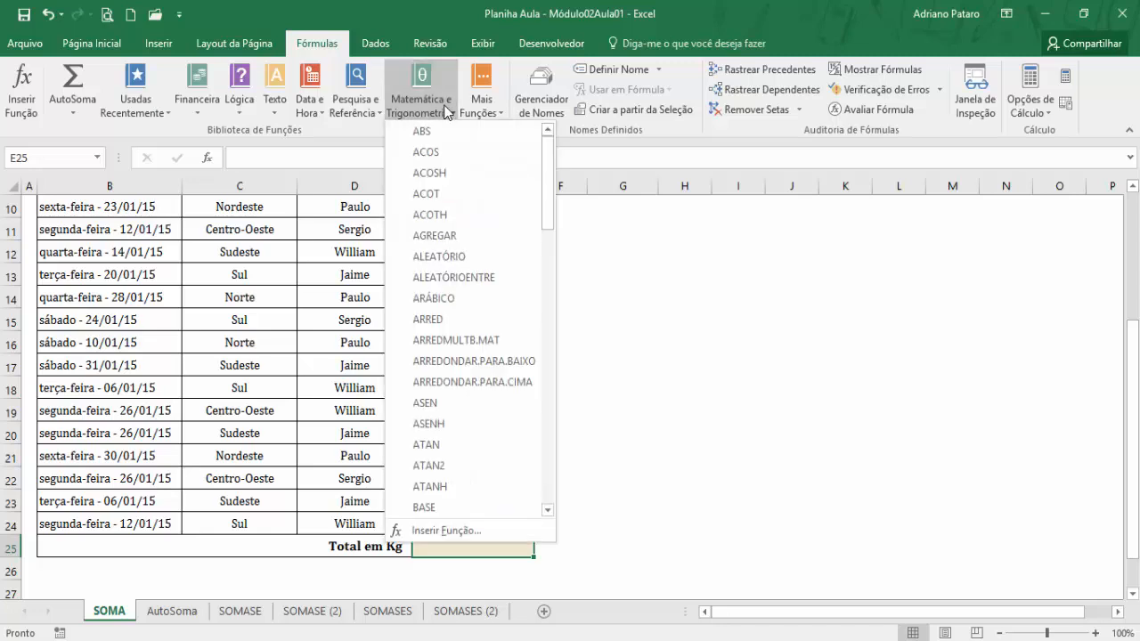
drag(549, 181, 548, 431)
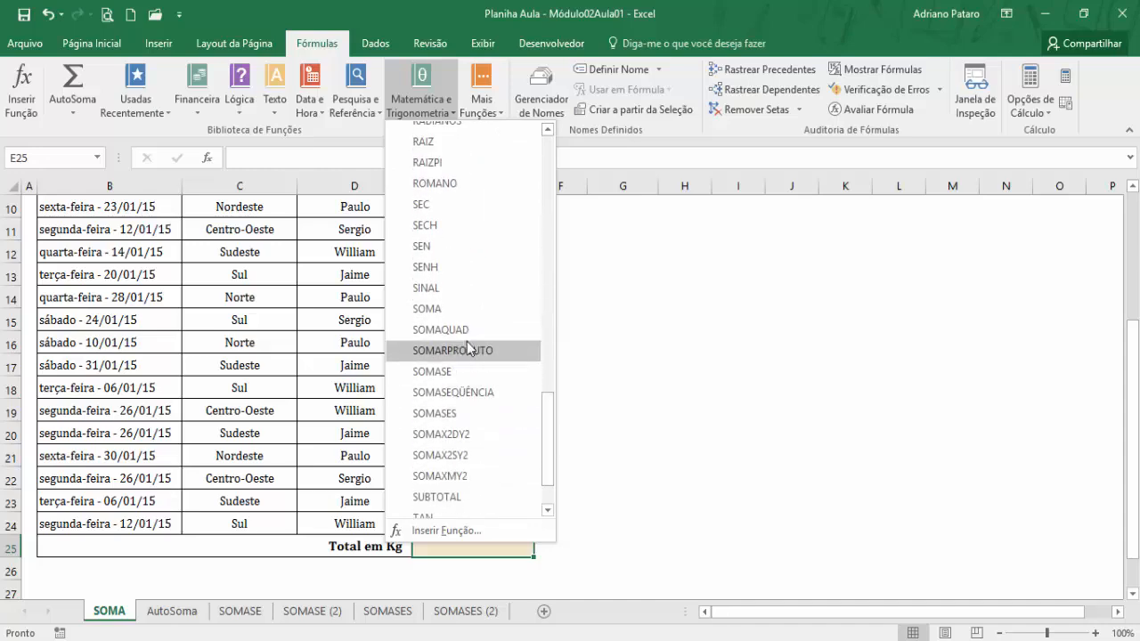
click(457, 311)
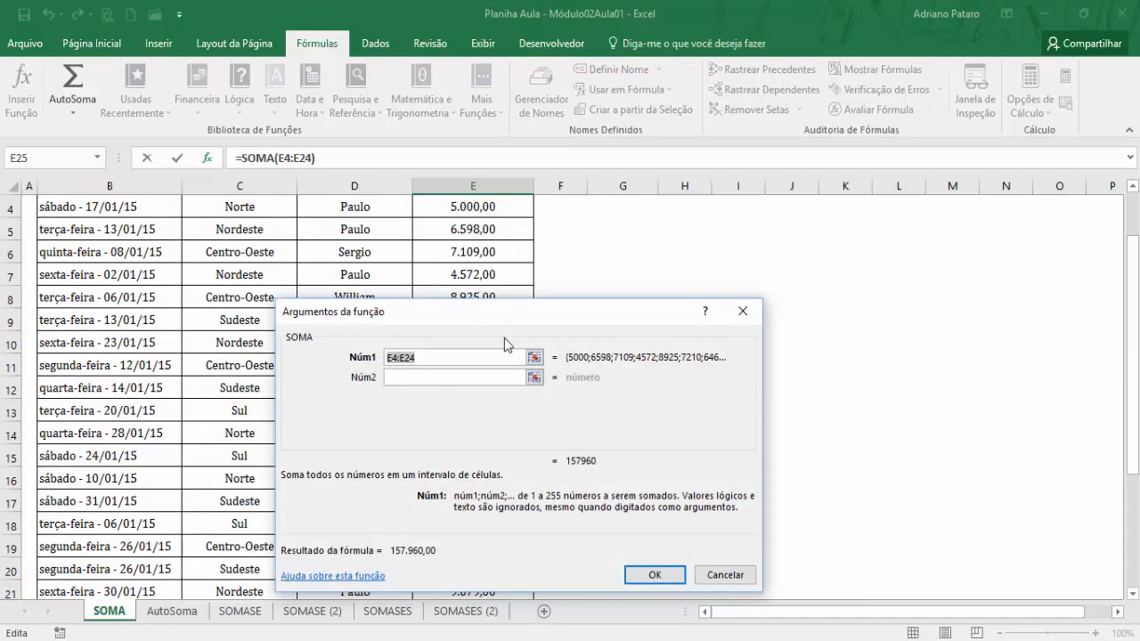
drag(466, 321, 752, 264)
Compare the range suggested for SOMA's Núm1 argument with the first and last rows of the quantity column.
scroll(519, 465, down, 1)
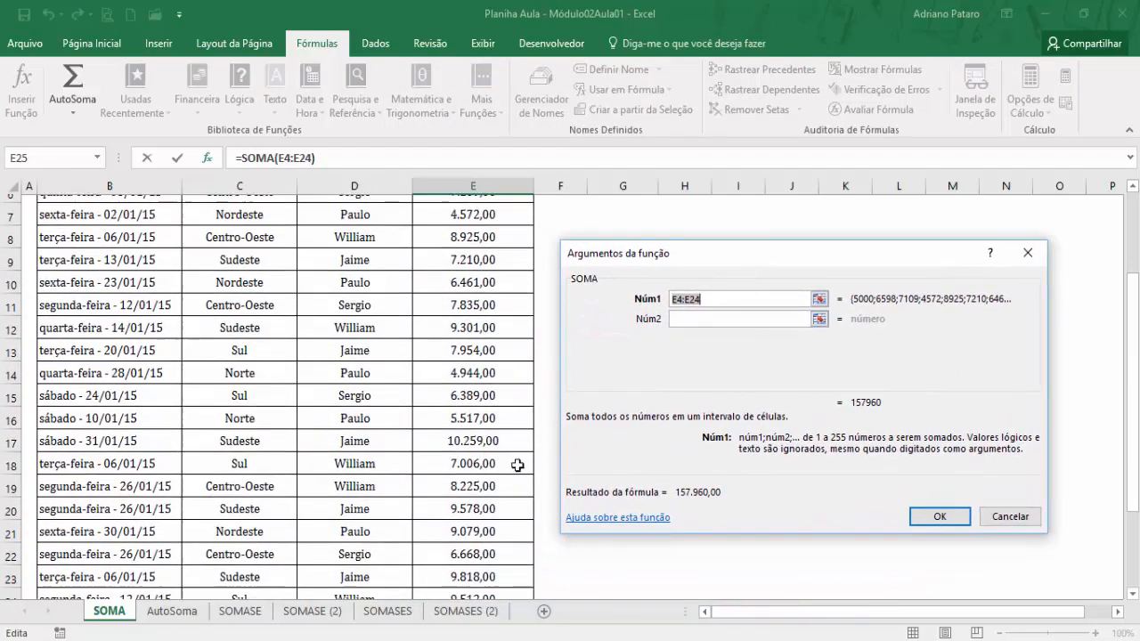
scroll(622, 423, up, 2)
click(712, 300)
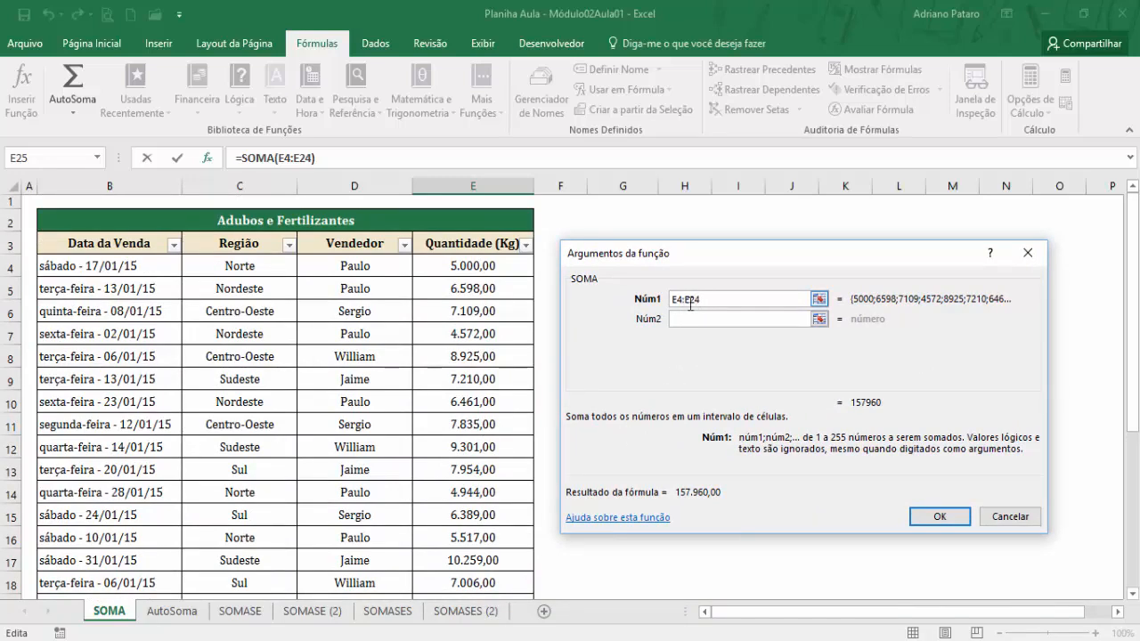
scroll(506, 331, down, 4)
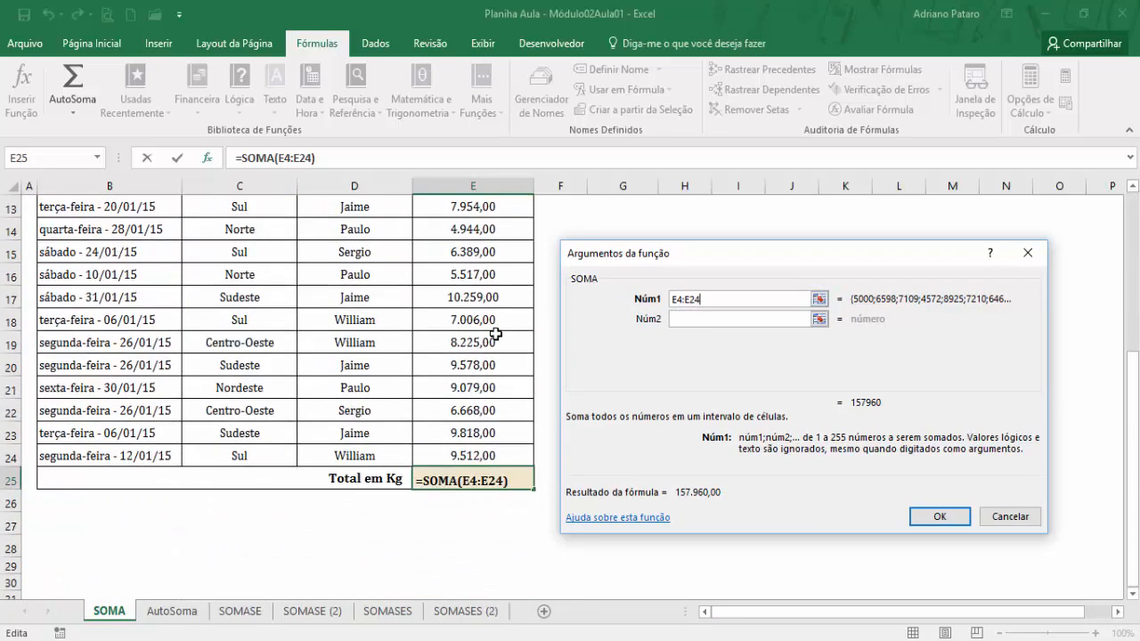
scroll(496, 335, up, 4)
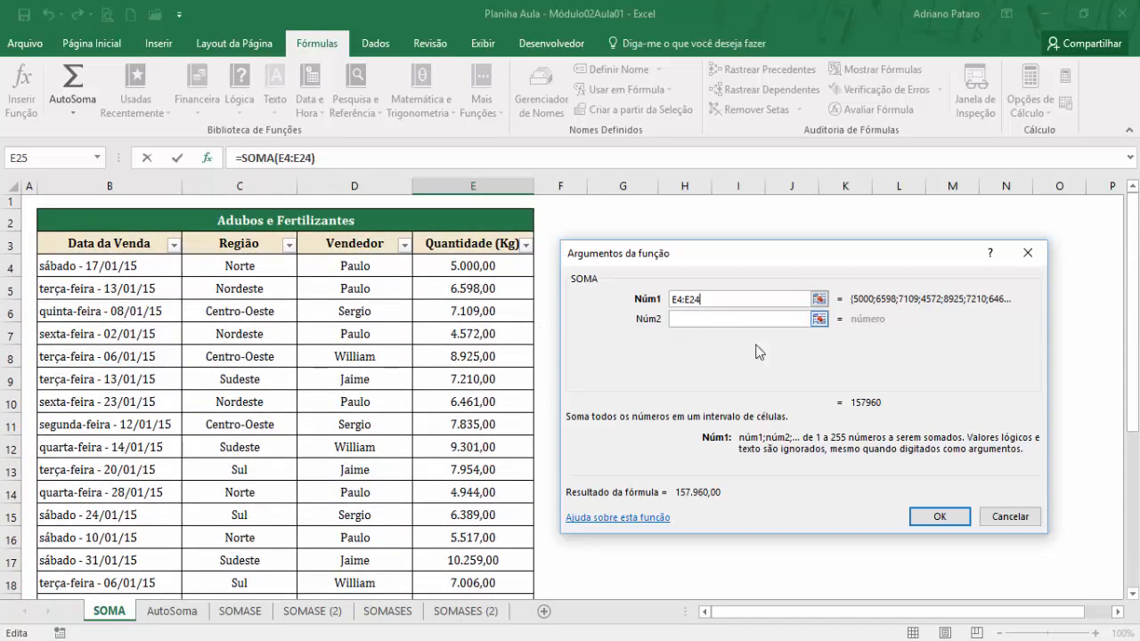
scroll(503, 418, down, 3)
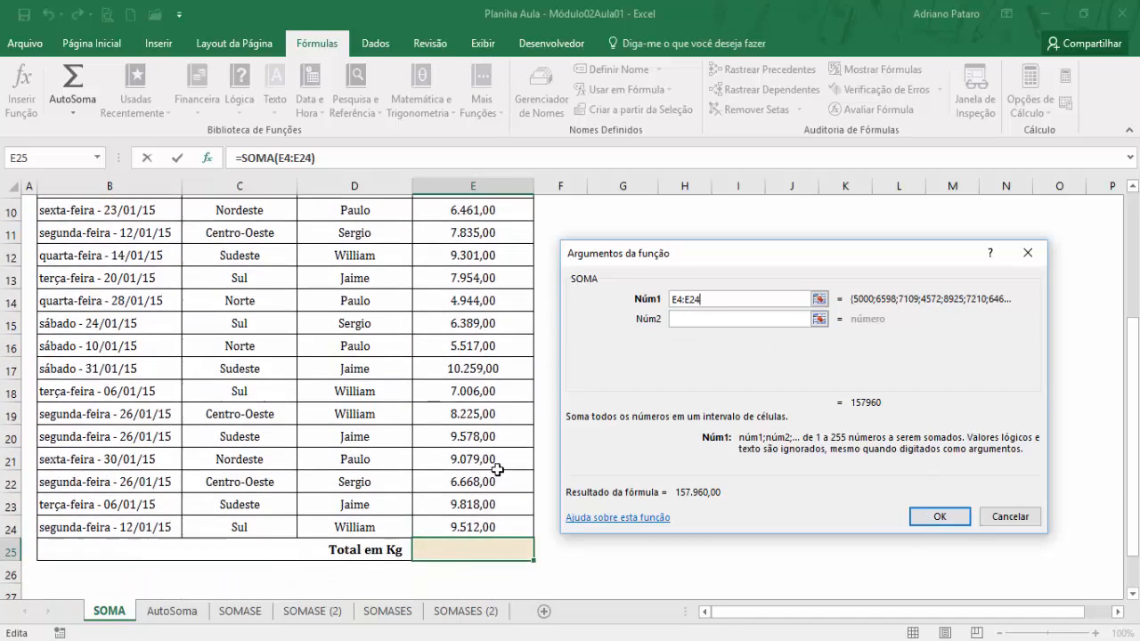
scroll(502, 338, up, 3)
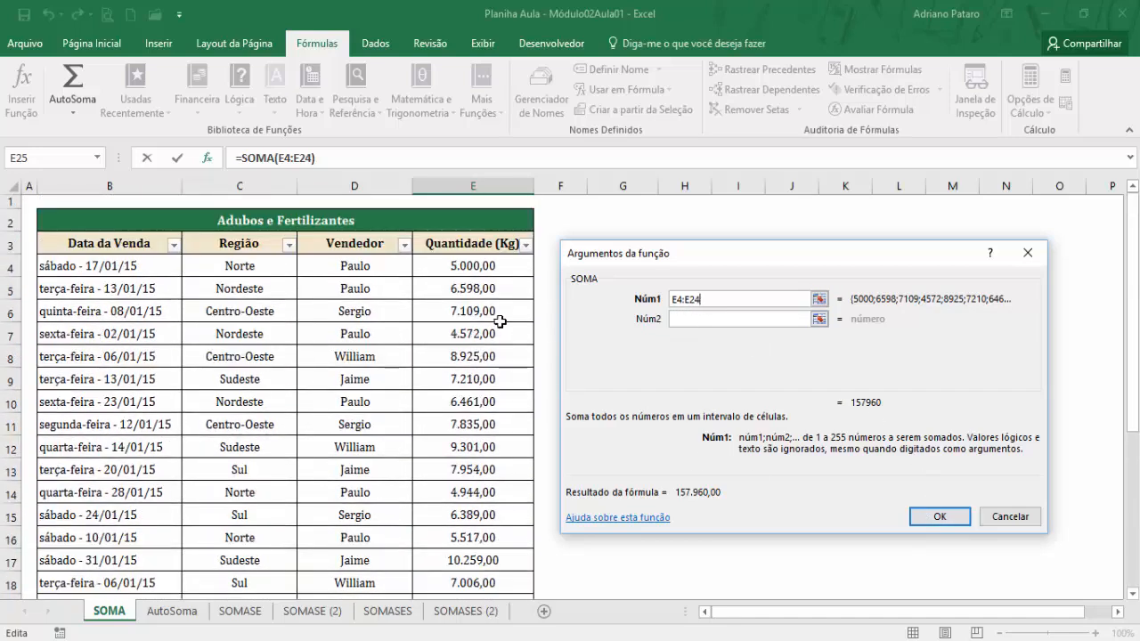
drag(711, 301, 653, 301)
click(710, 299)
scroll(711, 300, down, 3)
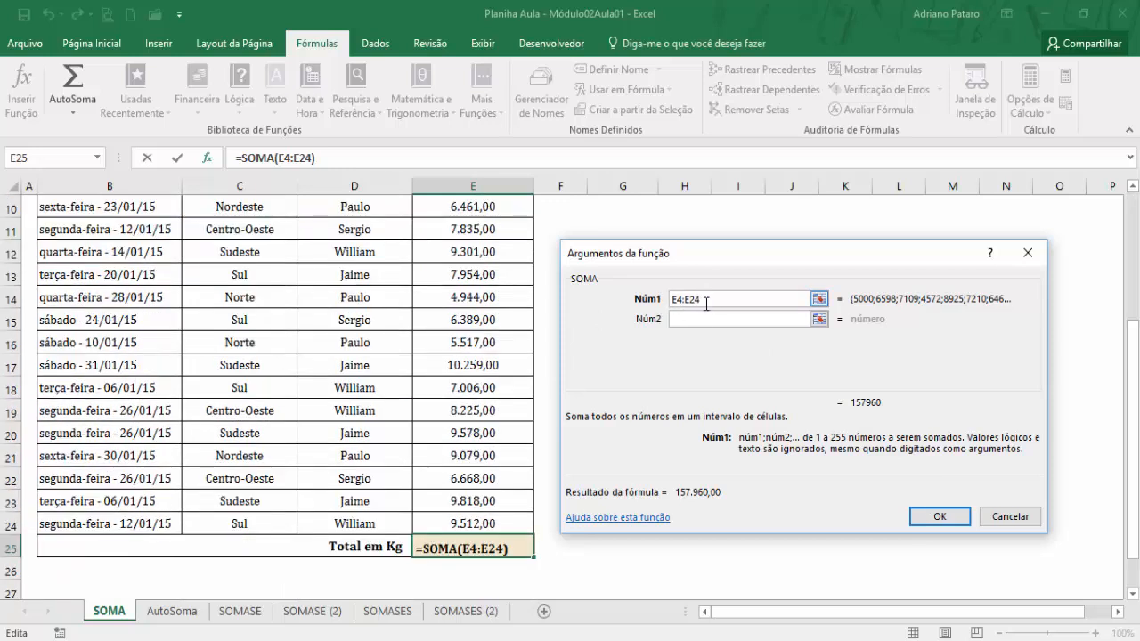
Clear SOMA's Núm1 argument, reselect E4:E24 as the range, and confirm the function.
drag(716, 304, 652, 303)
key(BackSpace)
scroll(578, 369, up, 3)
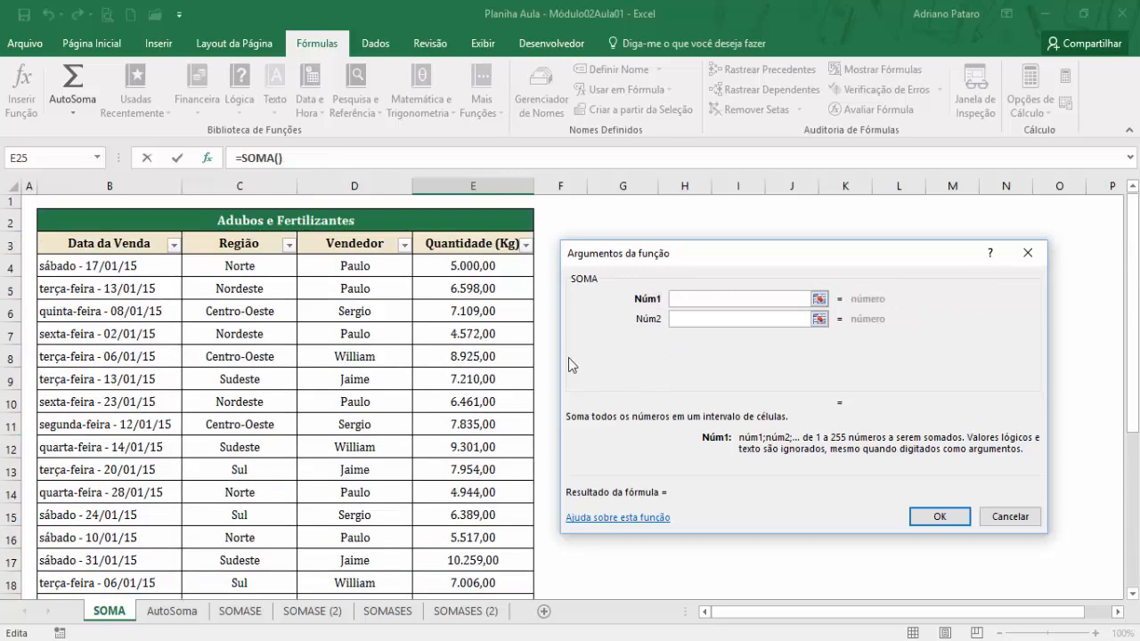
drag(489, 266, 485, 571)
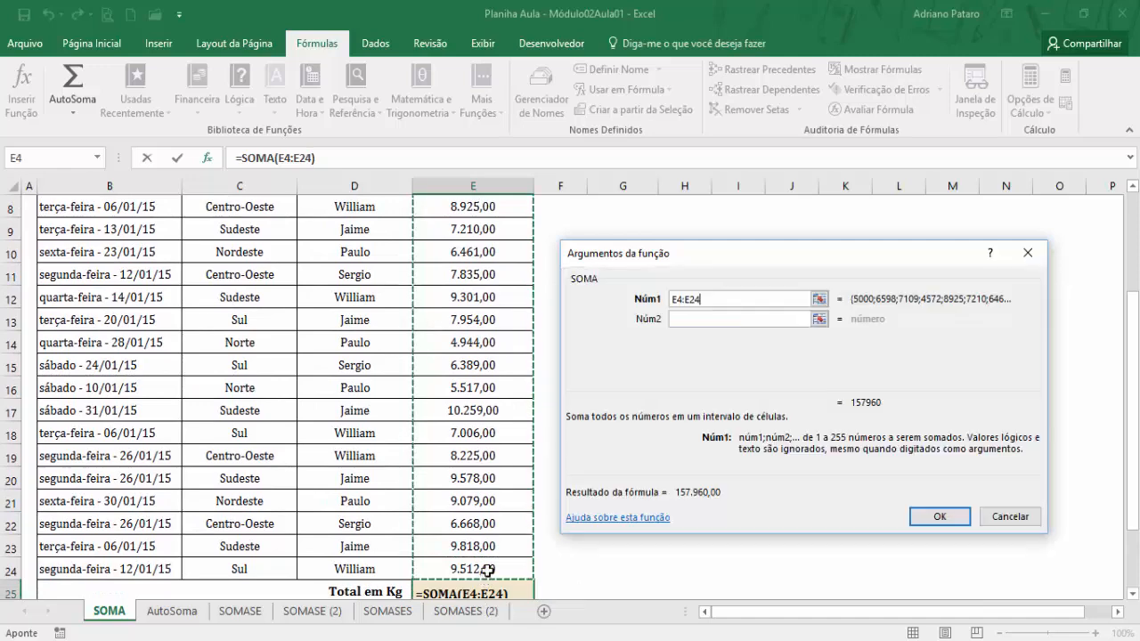
scroll(488, 401, up, 3)
scroll(488, 436, down, 3)
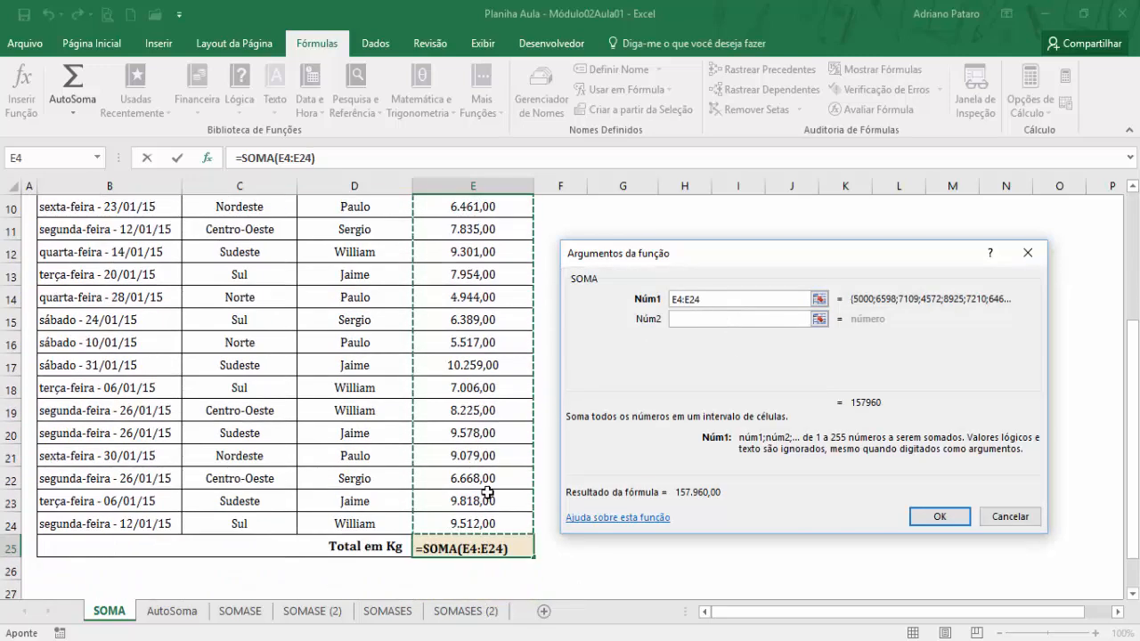
click(948, 517)
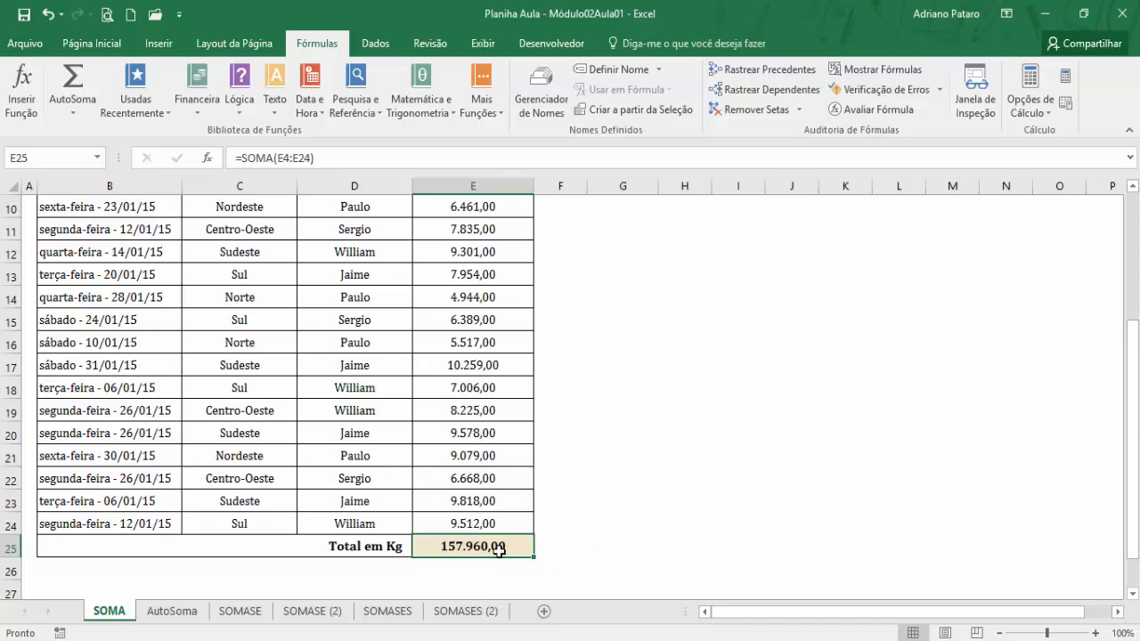
Clear the total in E25 and insert it again with AutoSoma, accepting the range E4:E24.
key(Delete)
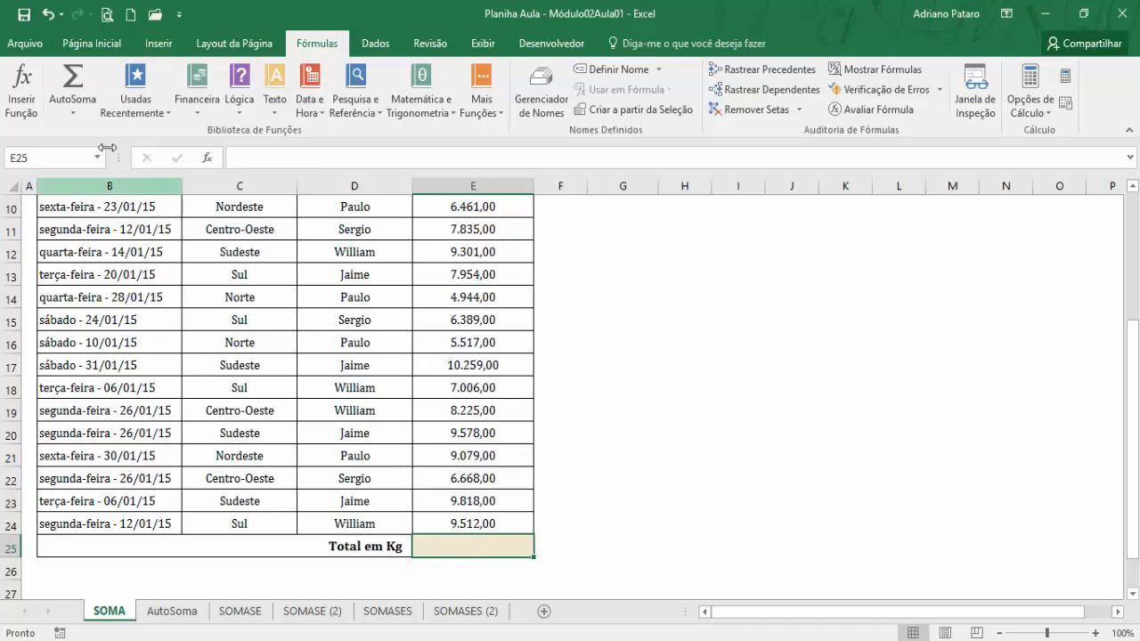
click(82, 83)
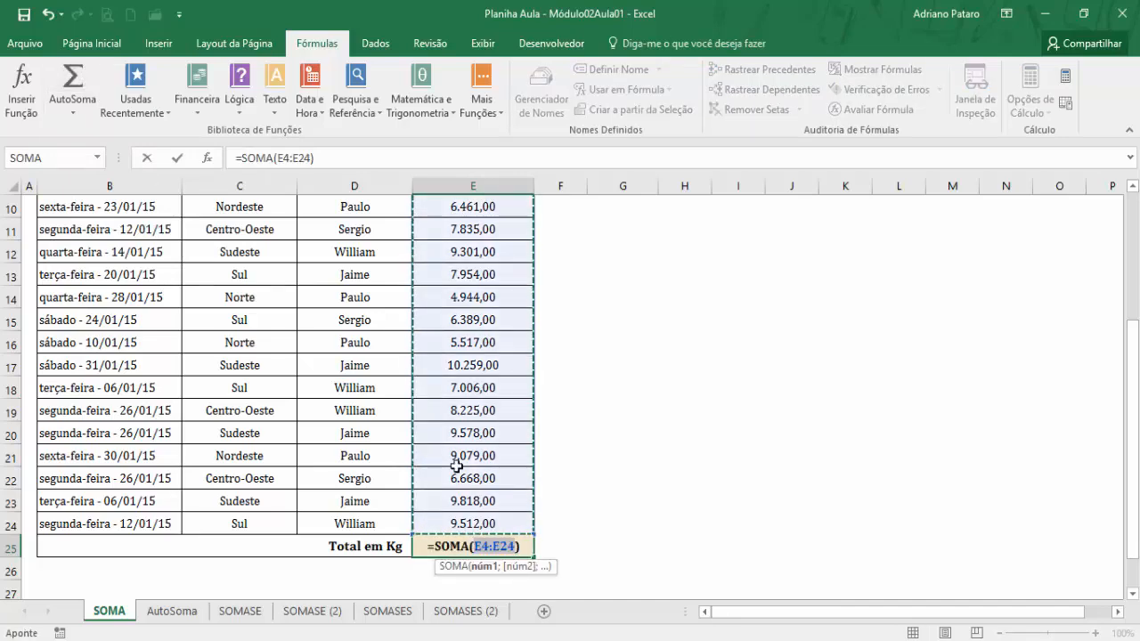
scroll(519, 400, up, 3)
scroll(519, 399, down, 3)
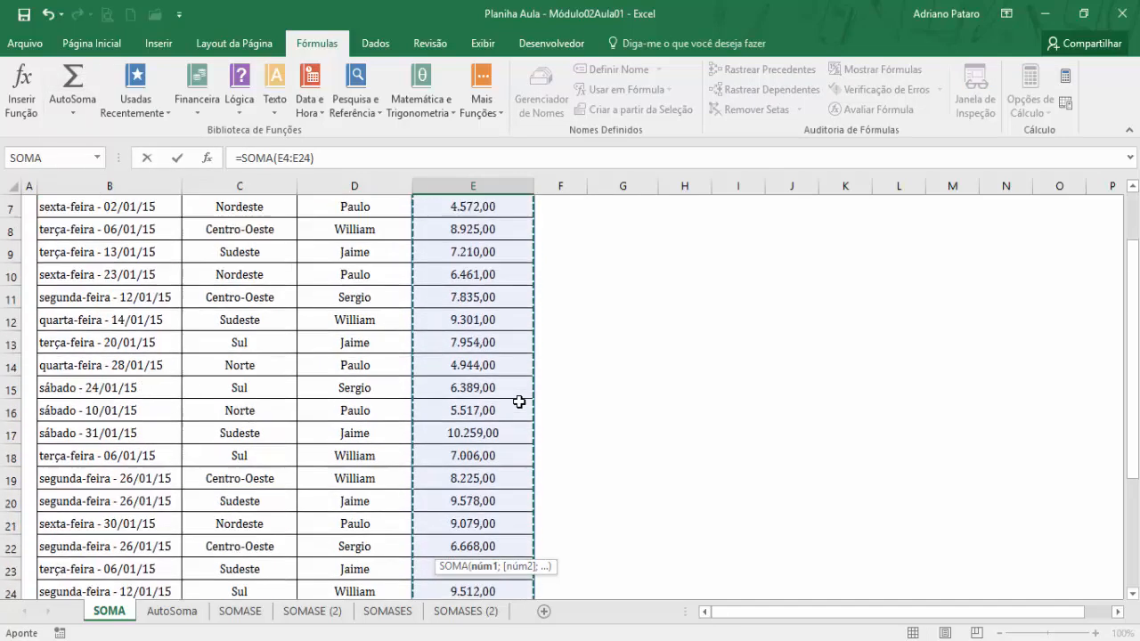
scroll(517, 462, down, 1)
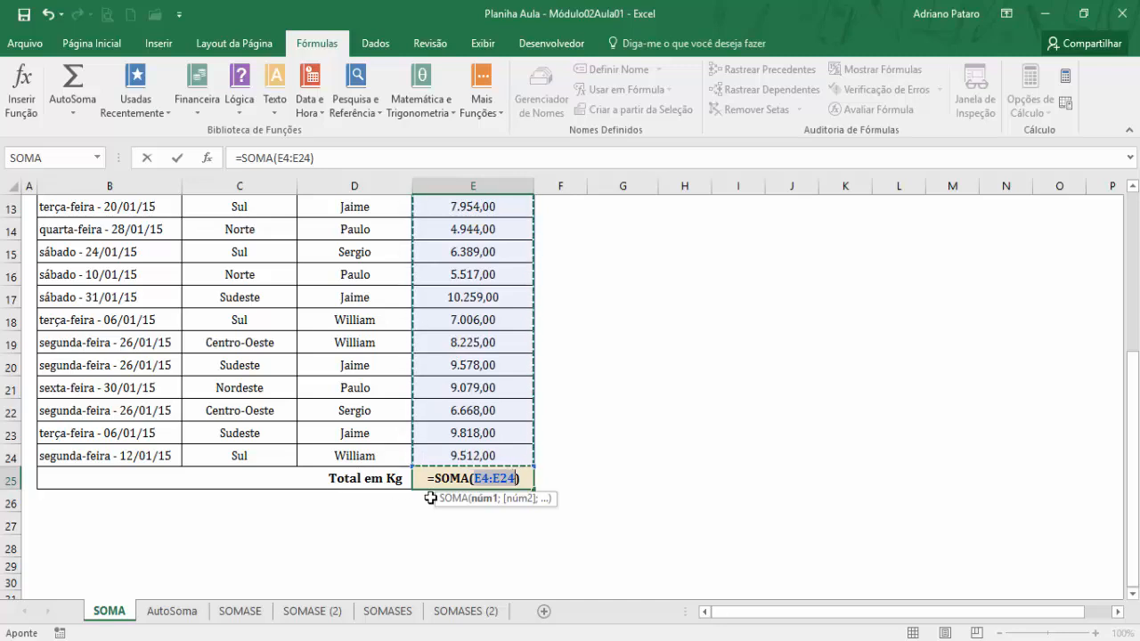
key(Return)
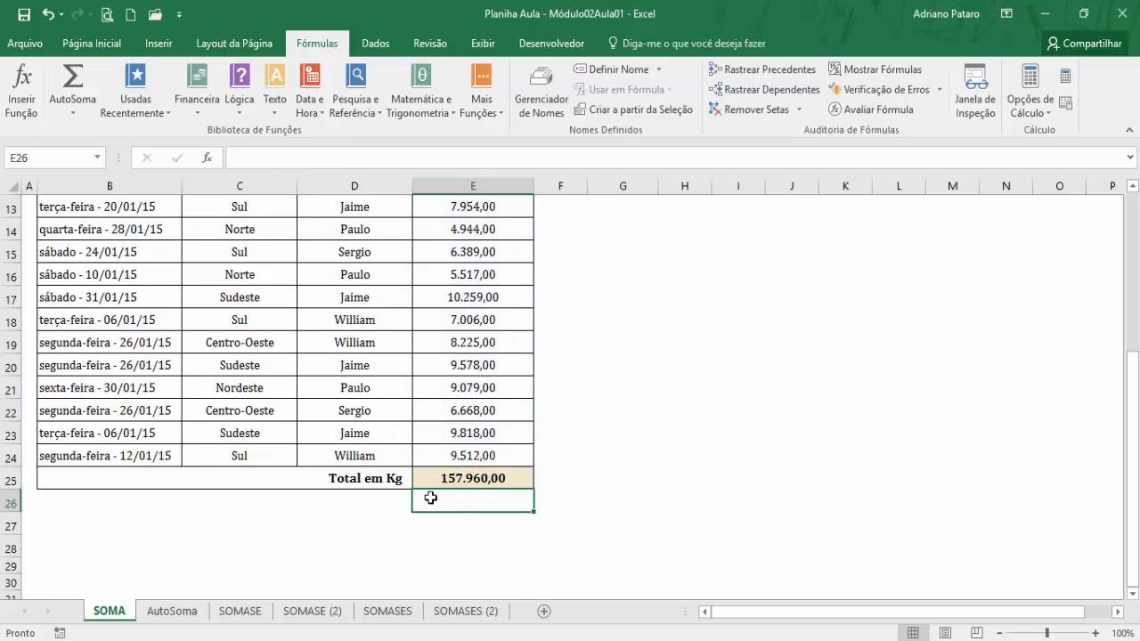
Delete the E25 total once more and recreate it as an automatic sum of E4:E24.
click(455, 479)
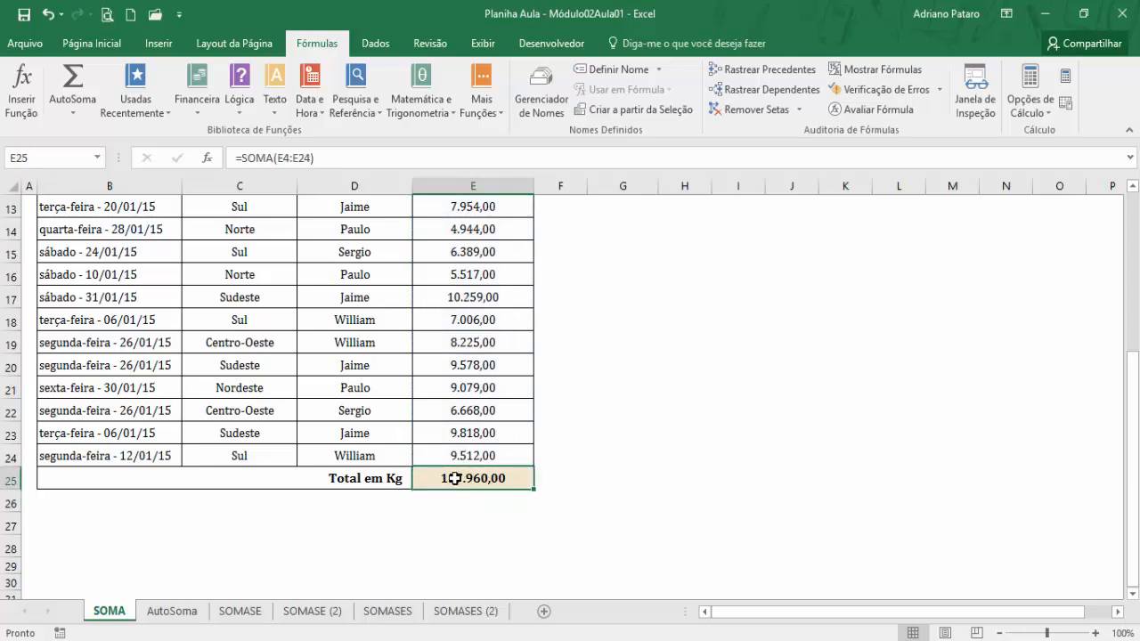
key(Delete)
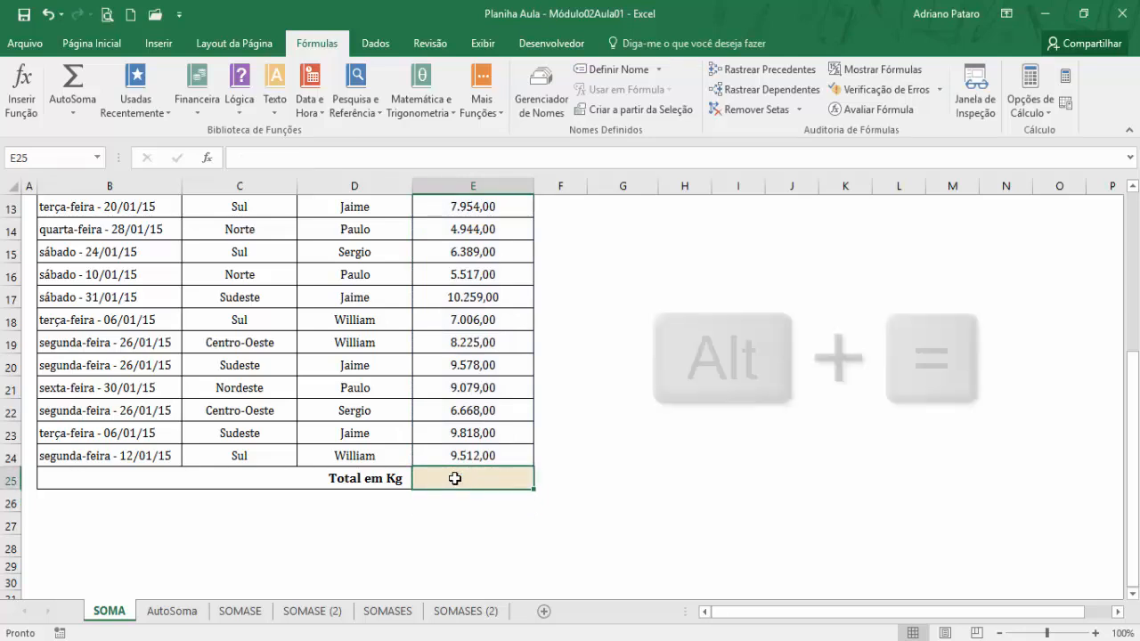
key(alt+equal)
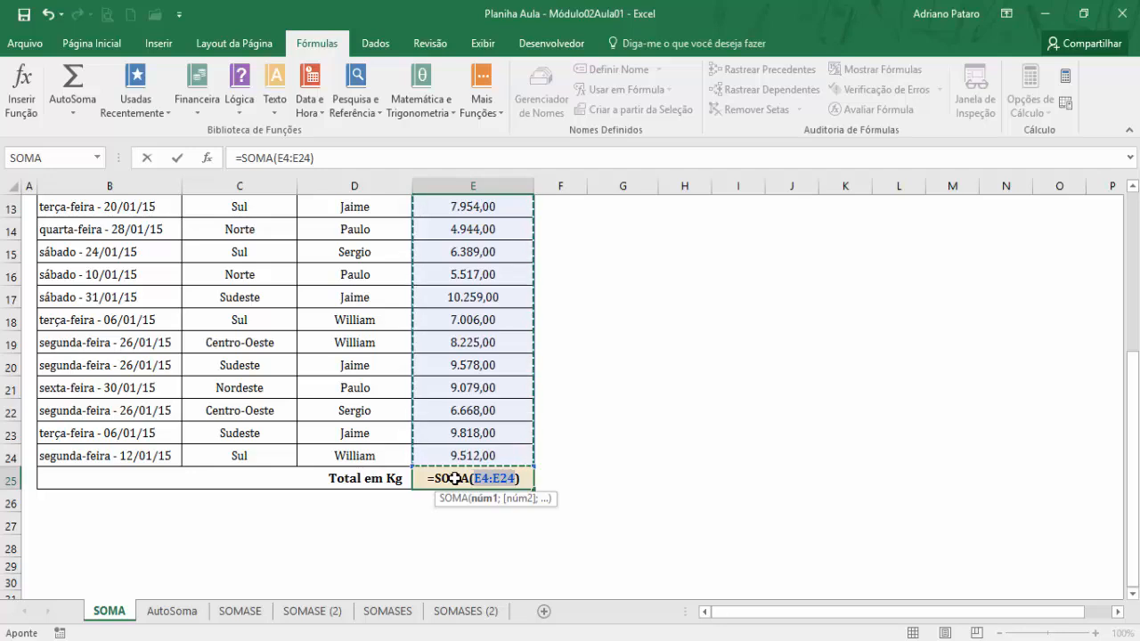
key(Return)
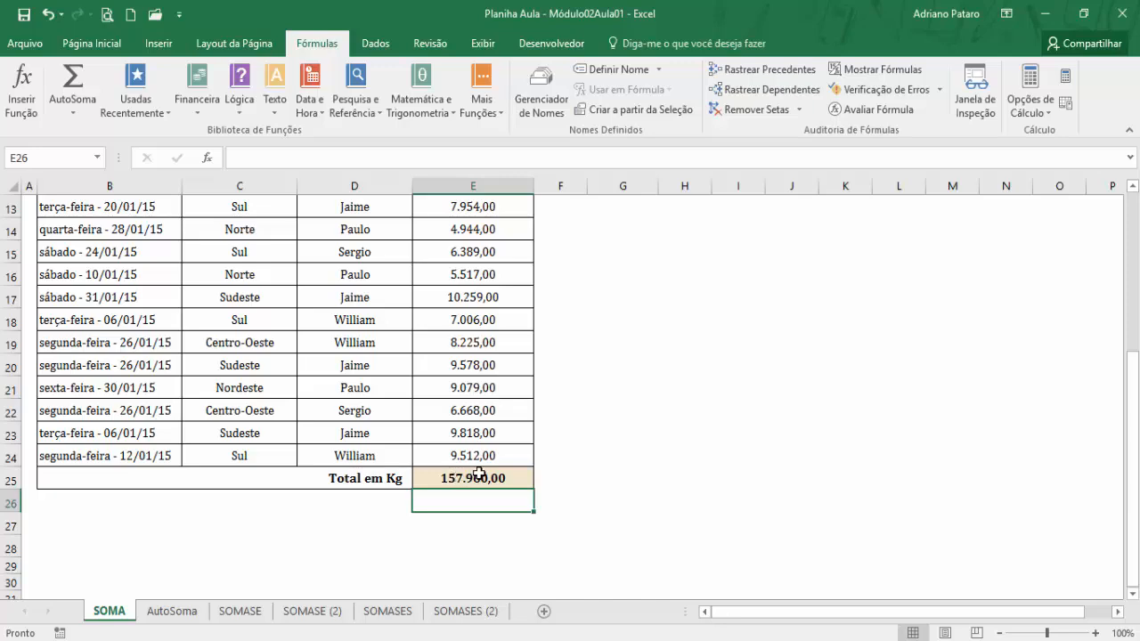
Enter the test value 1 in each of the cells I3 to I6 beside the table.
scroll(472, 499, up, 4)
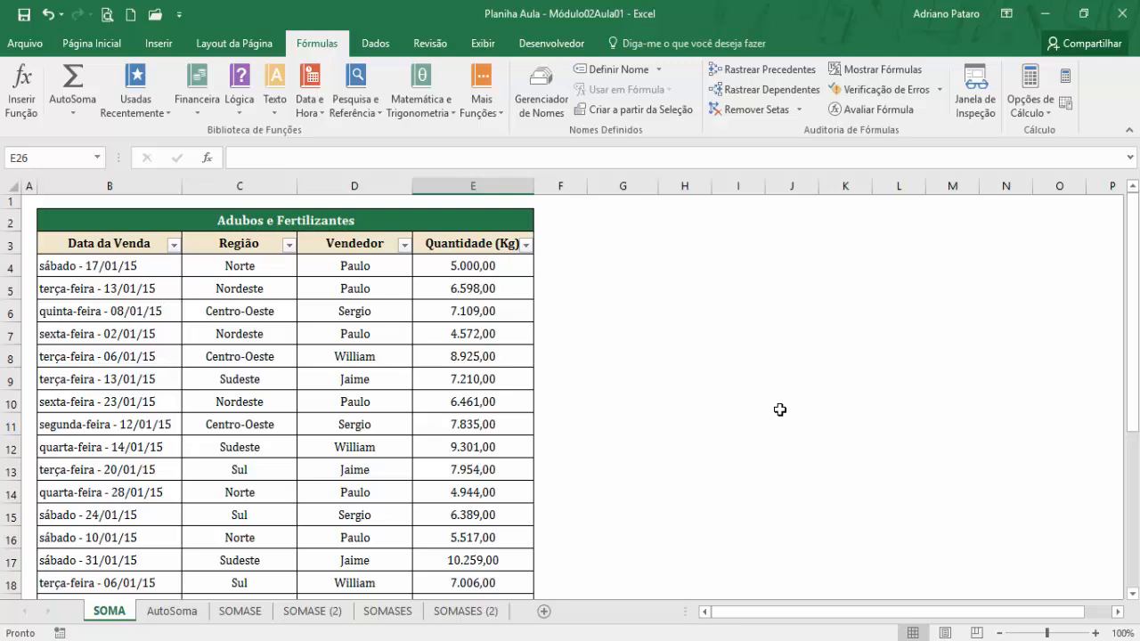
click(741, 240)
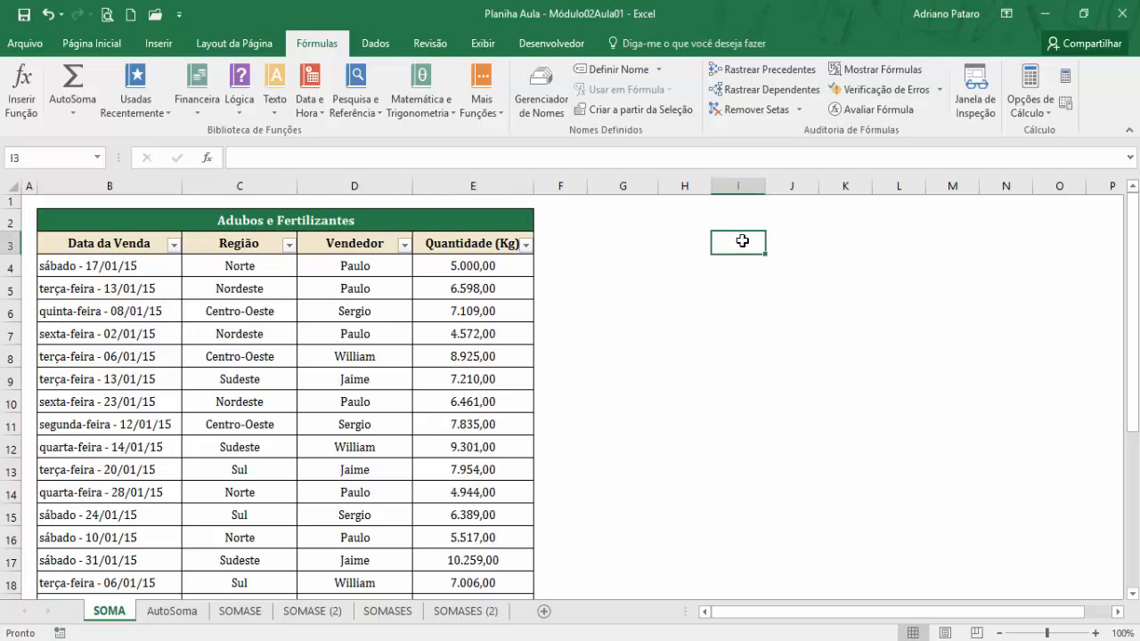
key(Return)
text(1)
key(Return)
text(1)
key(Return)
text(1)
key(Return)
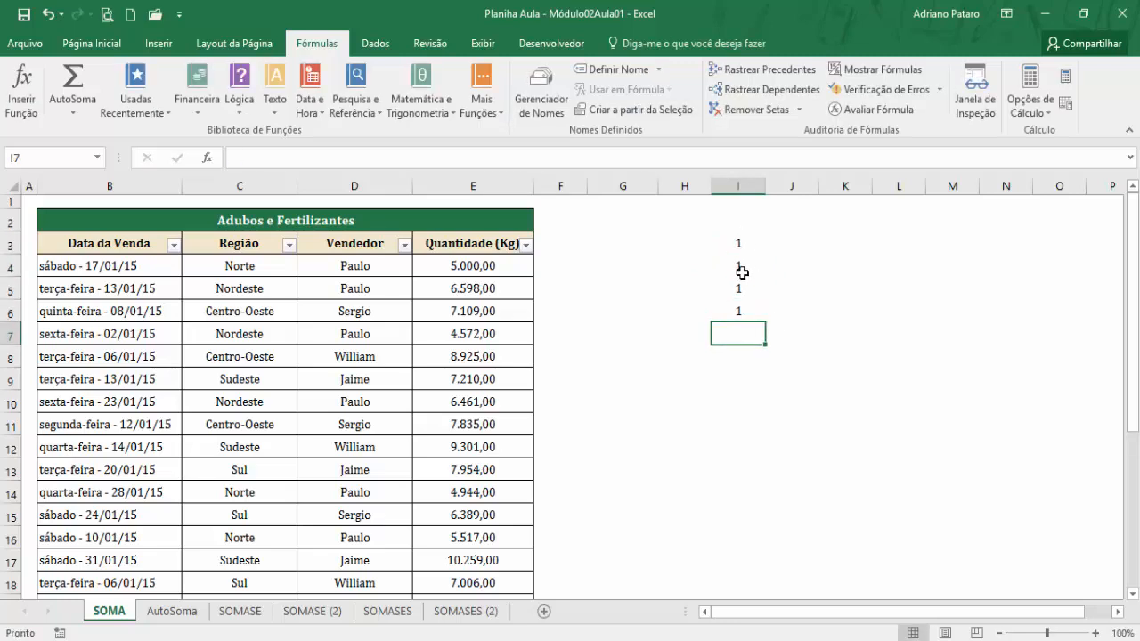
Enter the test value 2 in cells H7 and G7.
click(690, 334)
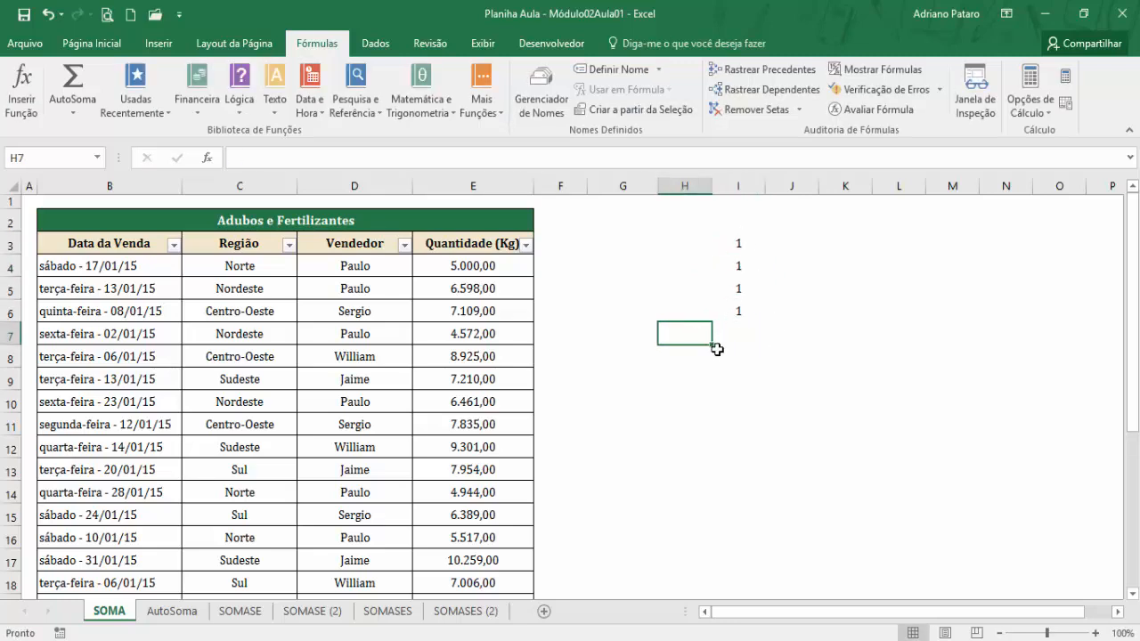
text(2)
key(Left)
text(2)
key(Left)
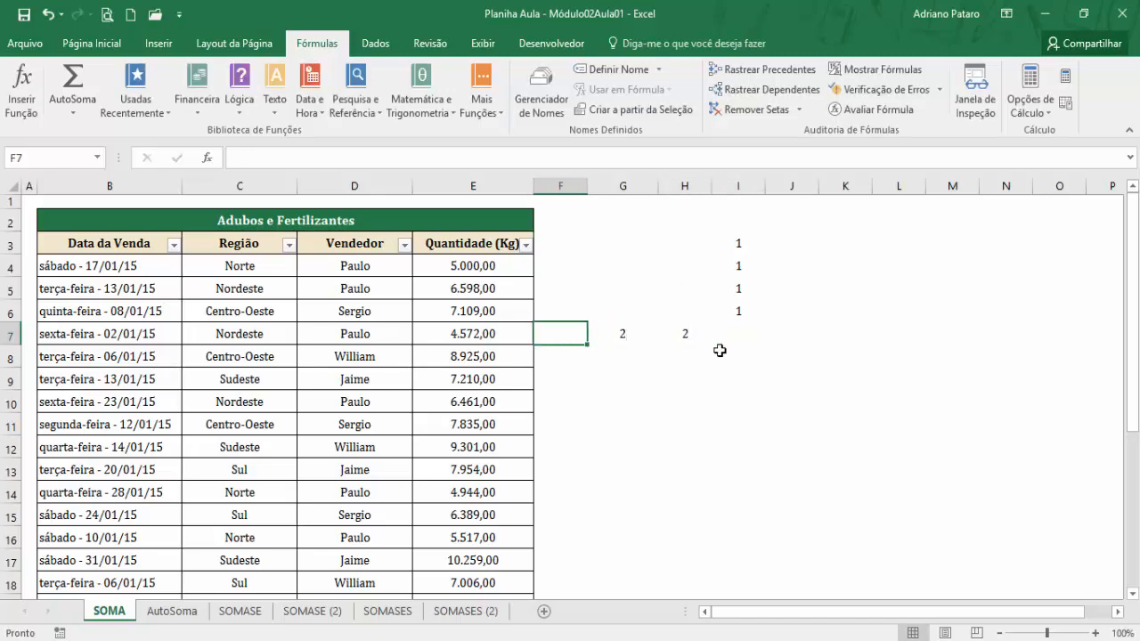
Try AutoSoma in I7, which has numbers both above it and beside it in the row.
click(736, 328)
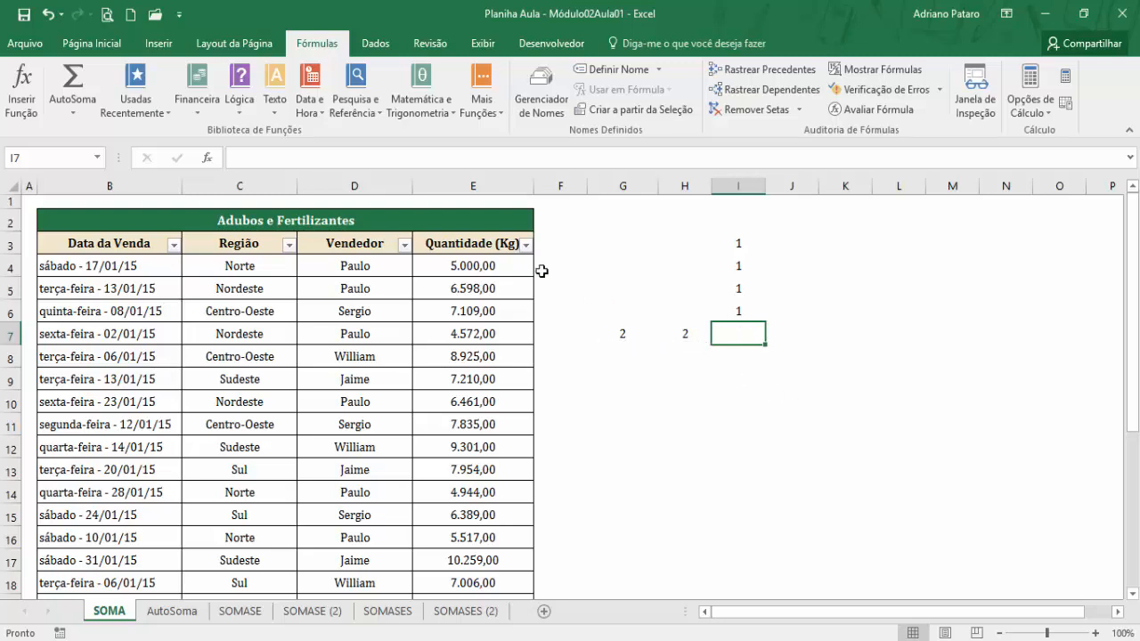
click(76, 76)
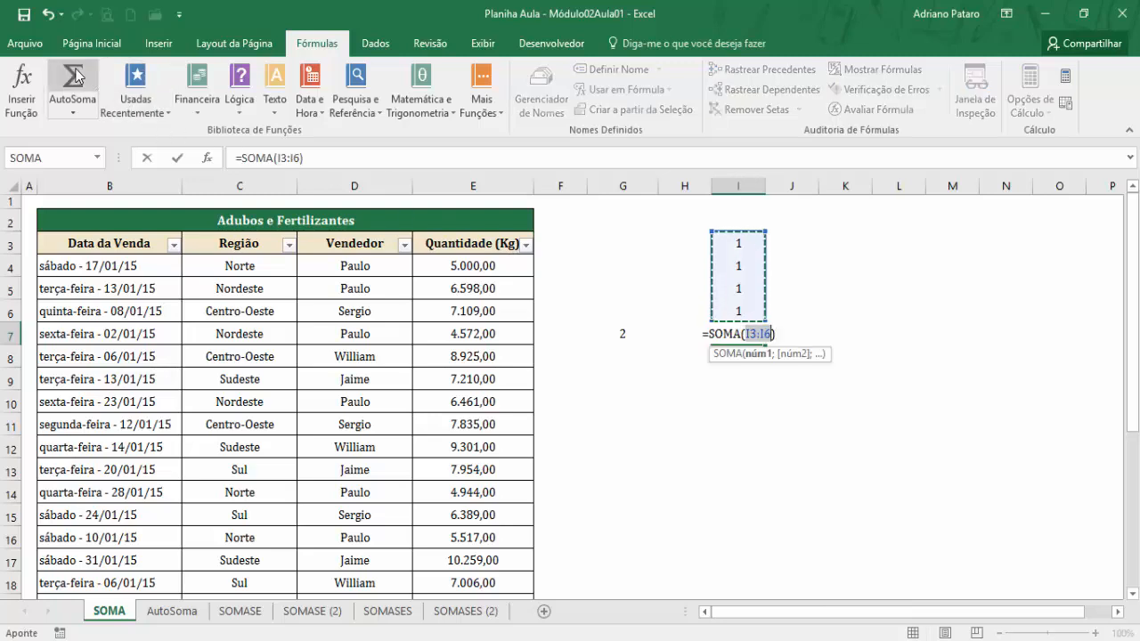
key(Escape)
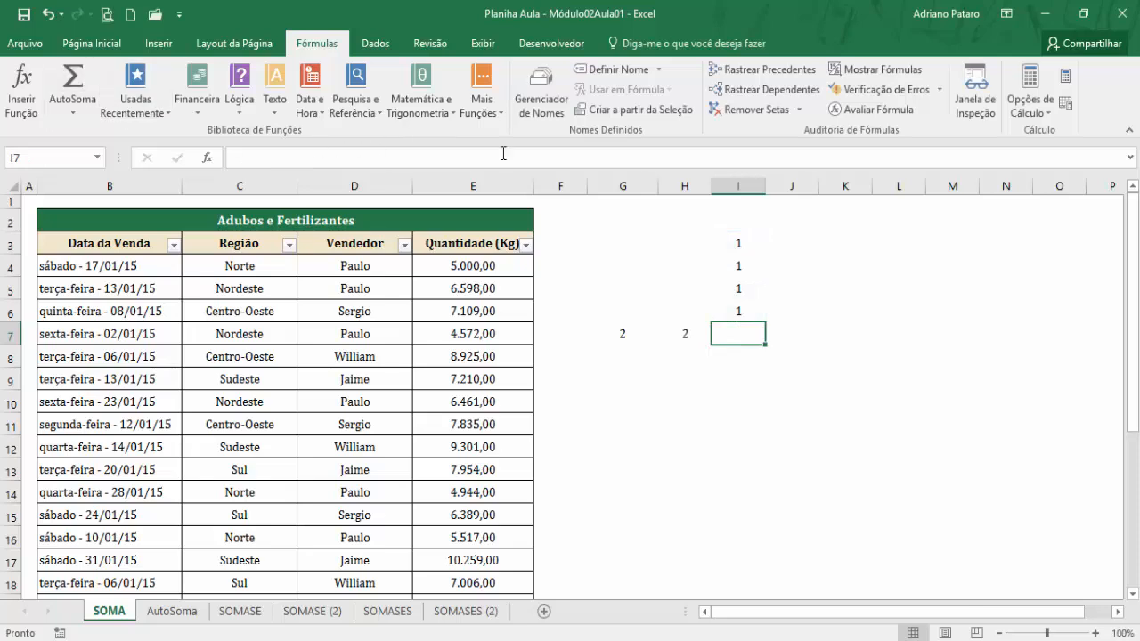
Delete the values in I3:I6 and try AutoSoma in I7 on the remaining row values G7:H7.
drag(711, 233, 738, 308)
key(Delete)
click(739, 331)
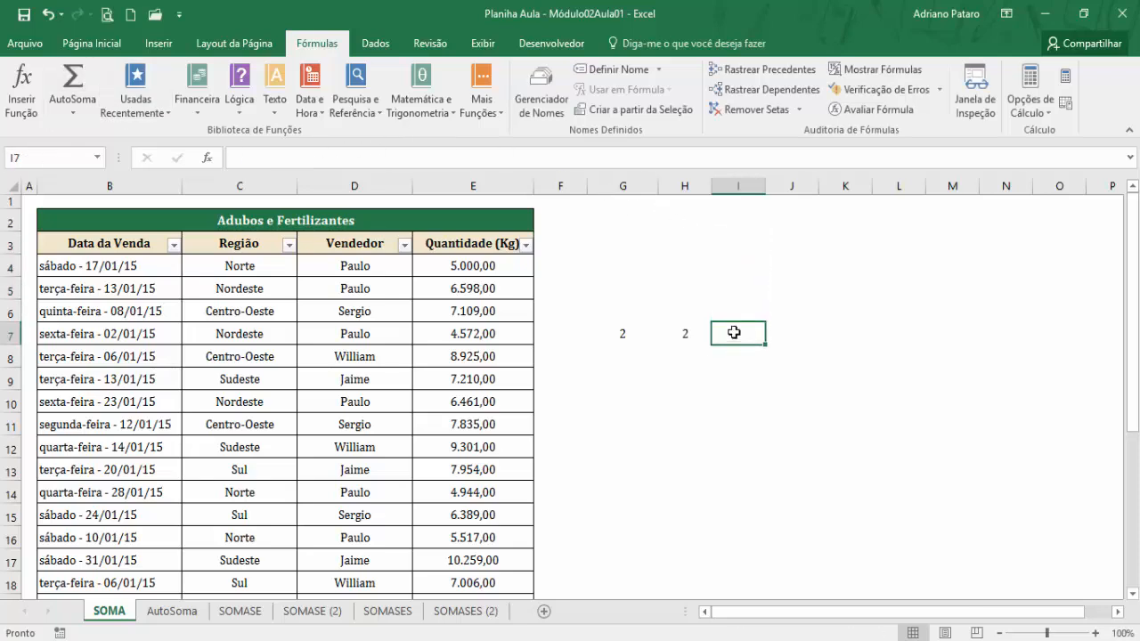
click(78, 89)
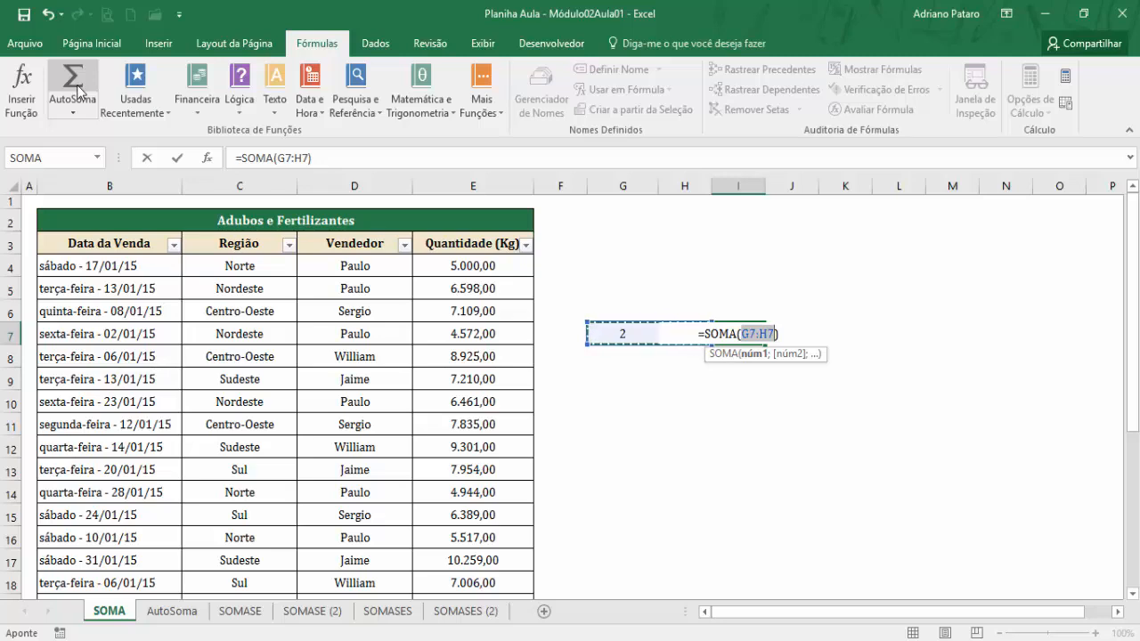
key(Escape)
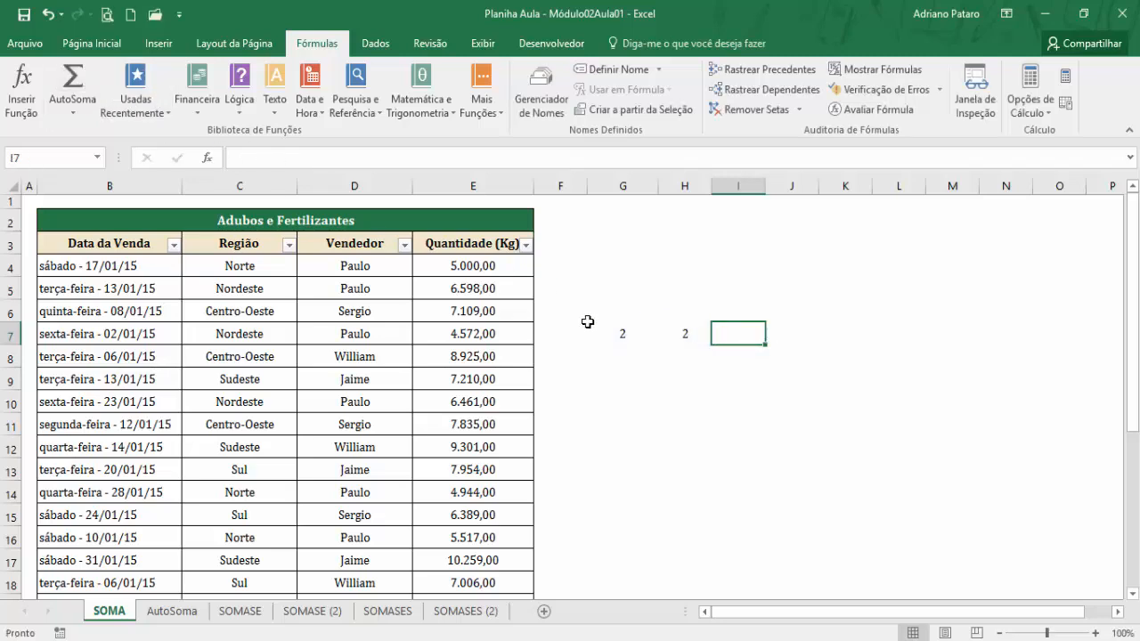
Enter 2 in H6 and H5 to stack the test values in column H, and clear G7.
click(582, 331)
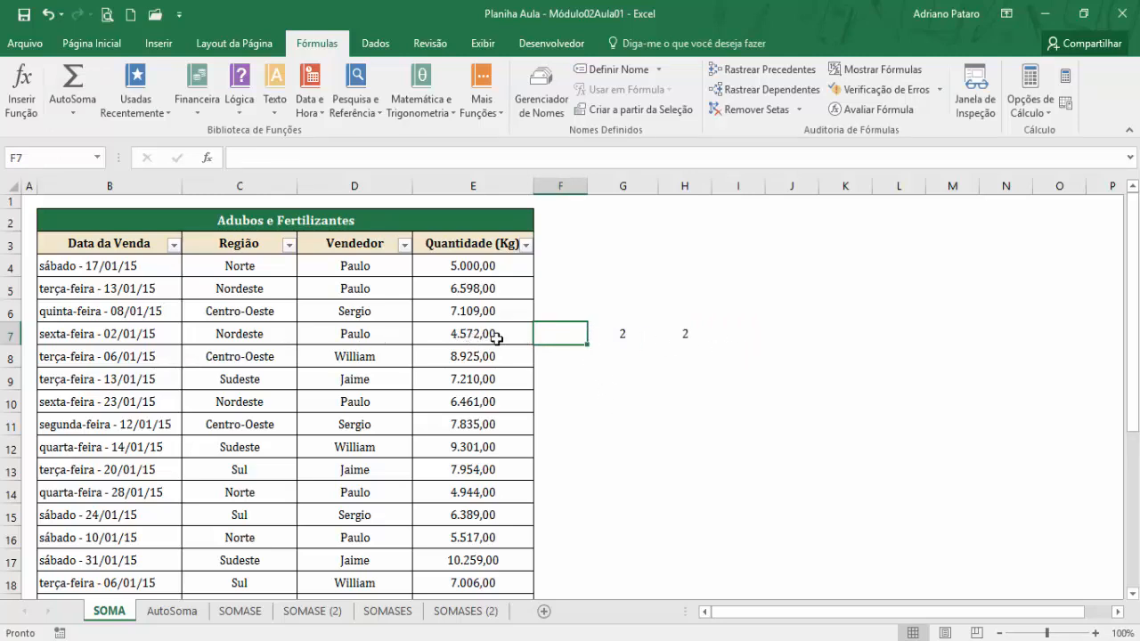
click(672, 335)
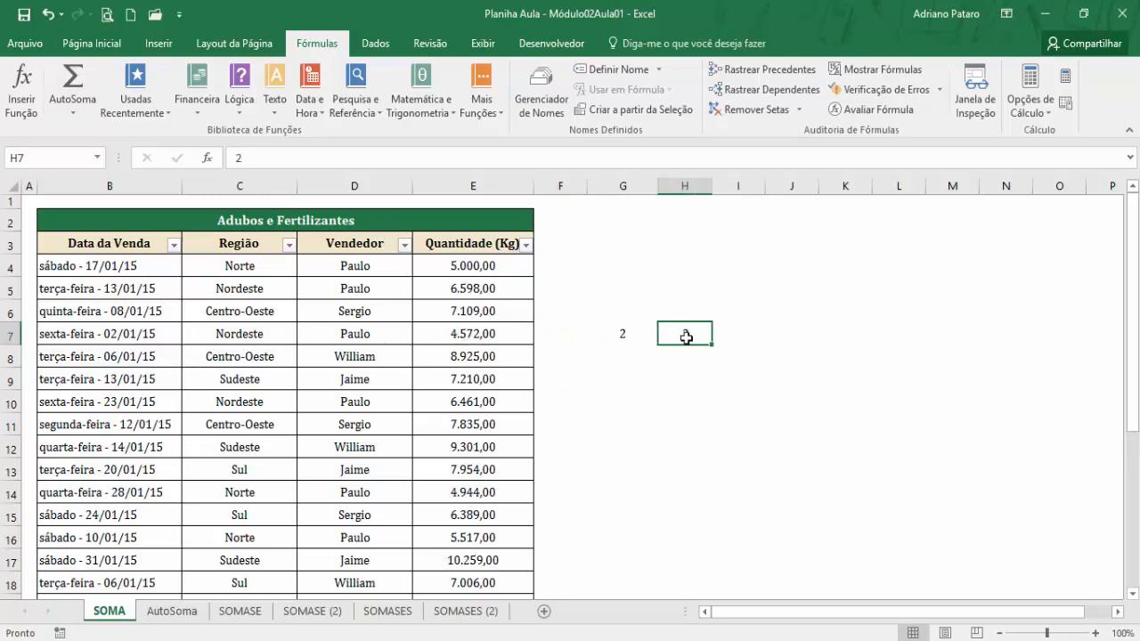
click(683, 312)
text(2)
key(Up)
text(2)
click(618, 332)
key(Delete)
click(677, 267)
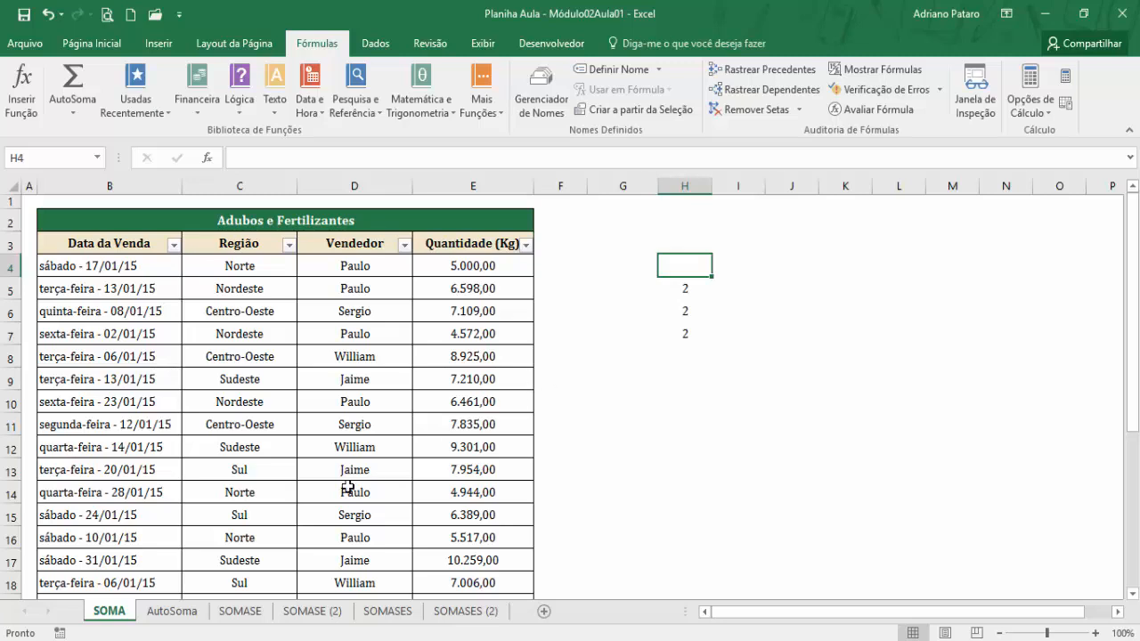
Open the AutoSoma sheet and examine how its sales are grouped by region with subtotals, down to the Total em Kg row.
click(172, 611)
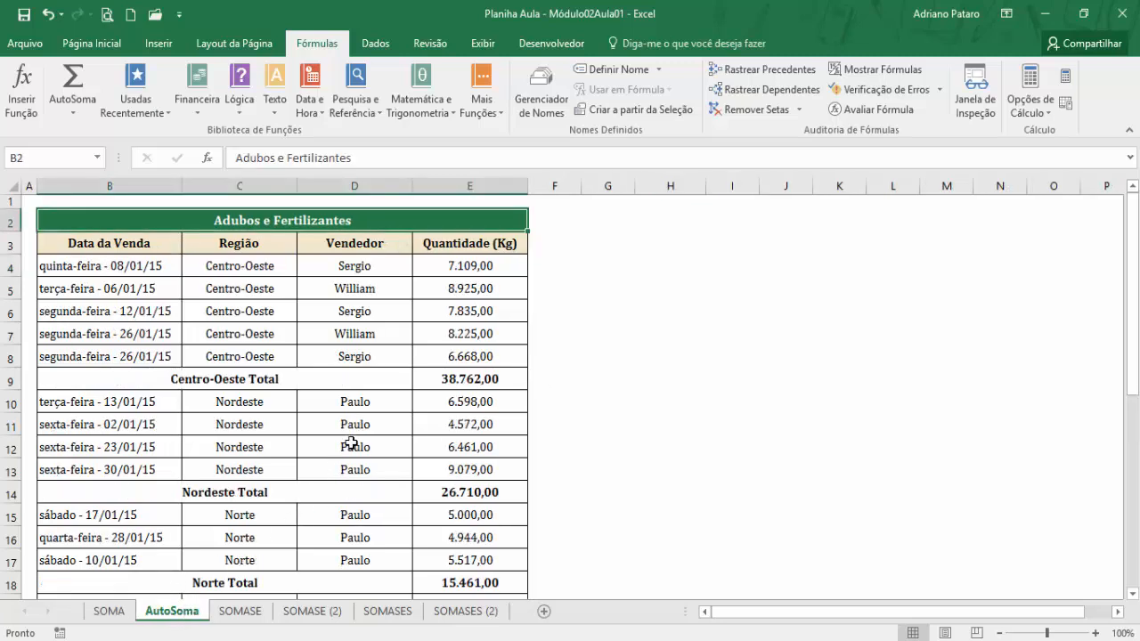
click(119, 613)
click(195, 611)
scroll(304, 429, down, 1)
scroll(258, 445, down, 3)
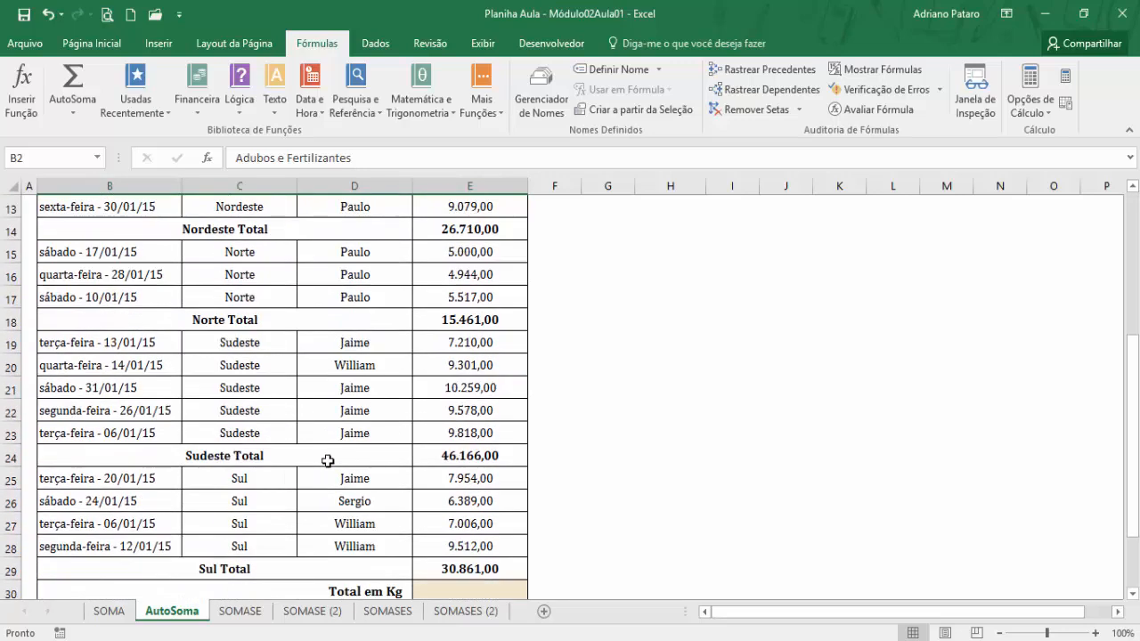
scroll(307, 525, down, 1)
scroll(316, 540, up, 5)
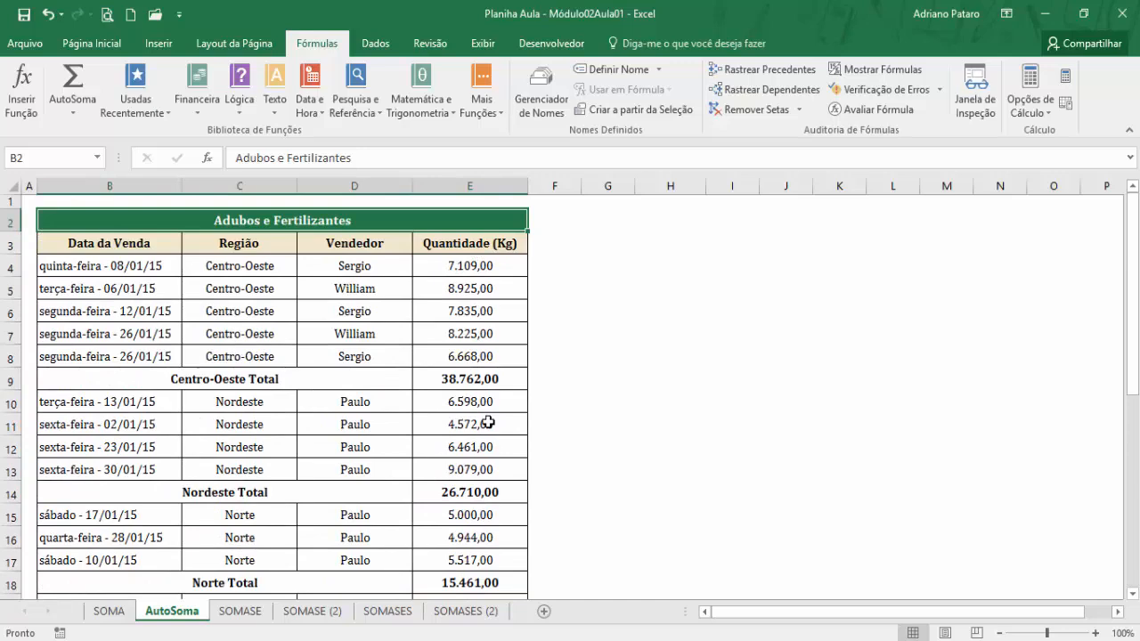
Insert SOMA from the math and trigonometry functions in Total em Kg cell E30 of the AutoSoma sheet, using E4:E29 as Núm1.
scroll(485, 432, down, 3)
scroll(482, 540, down, 3)
click(490, 458)
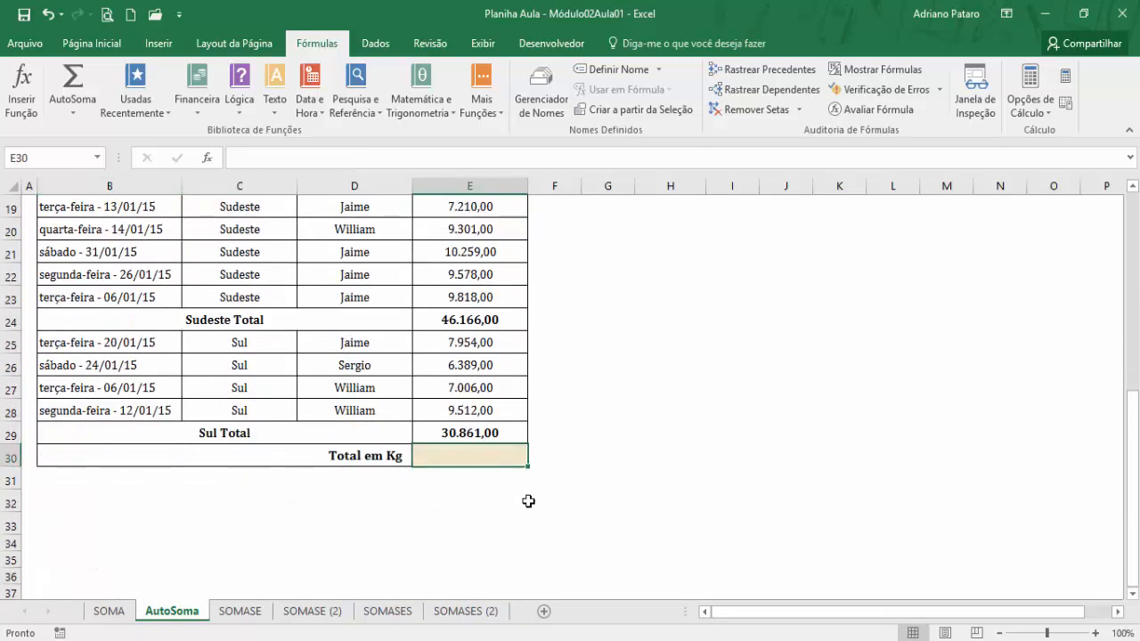
click(436, 113)
drag(547, 198, 559, 459)
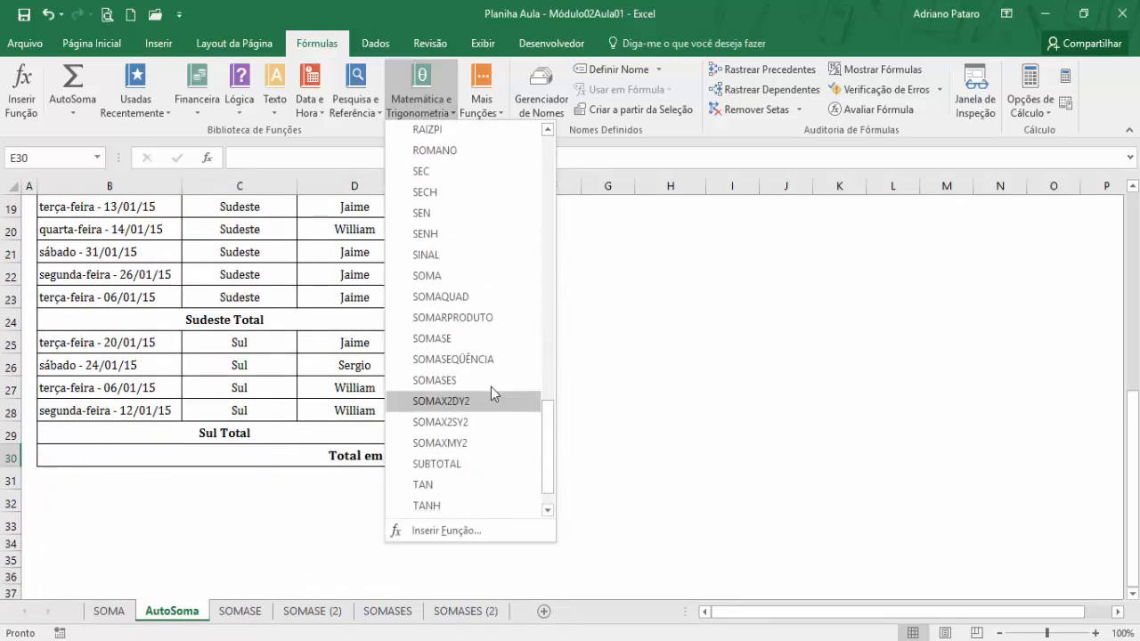
click(445, 278)
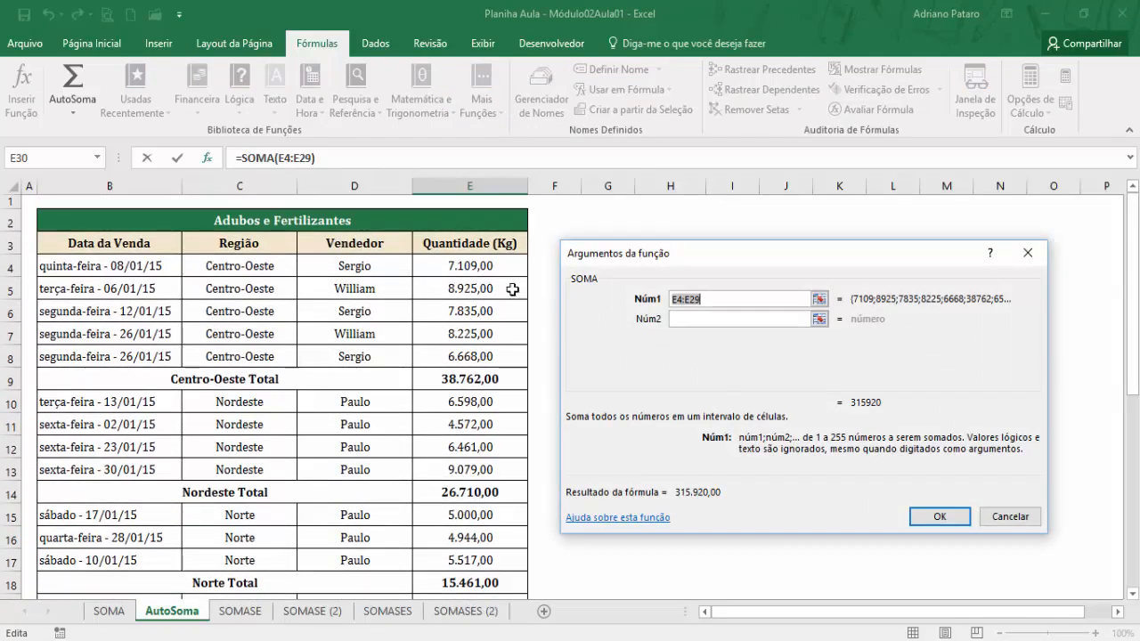
drag(483, 256, 479, 544)
scroll(628, 484, up, 4)
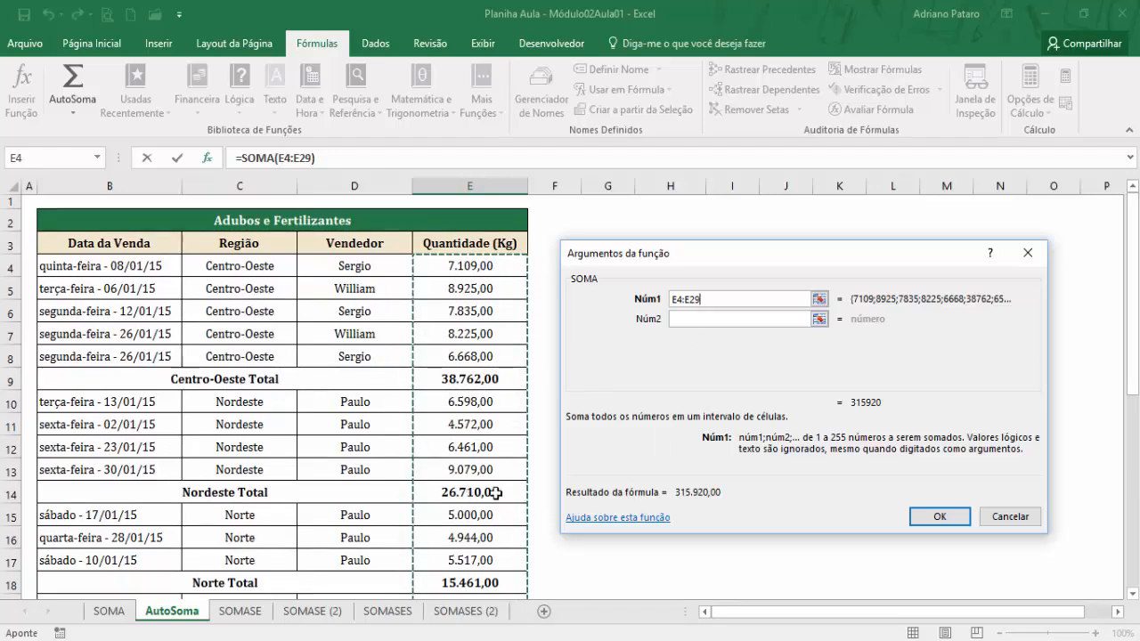
click(937, 516)
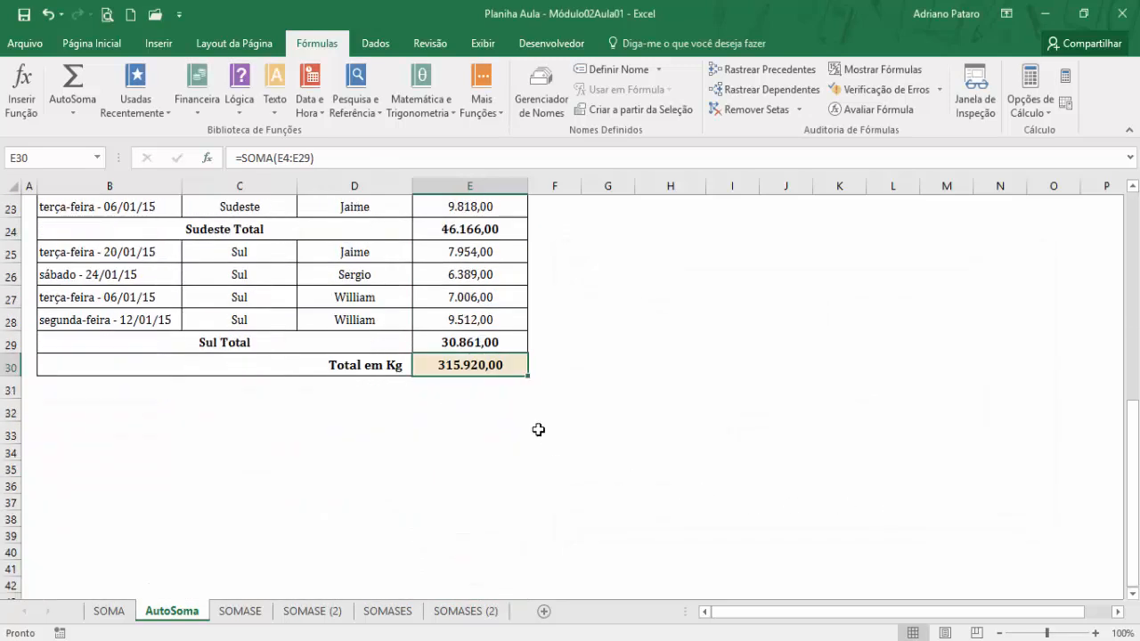
Compare the total in E25 on the SOMA sheet with the total in E30 on the AutoSoma sheet.
click(109, 611)
scroll(478, 493, down, 5)
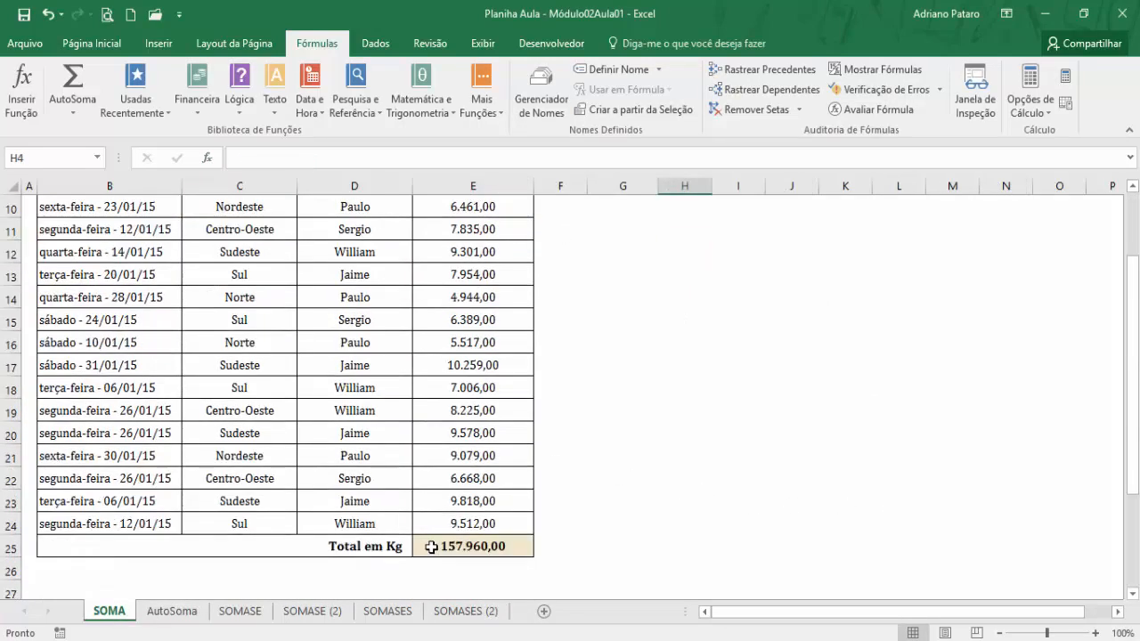
click(486, 419)
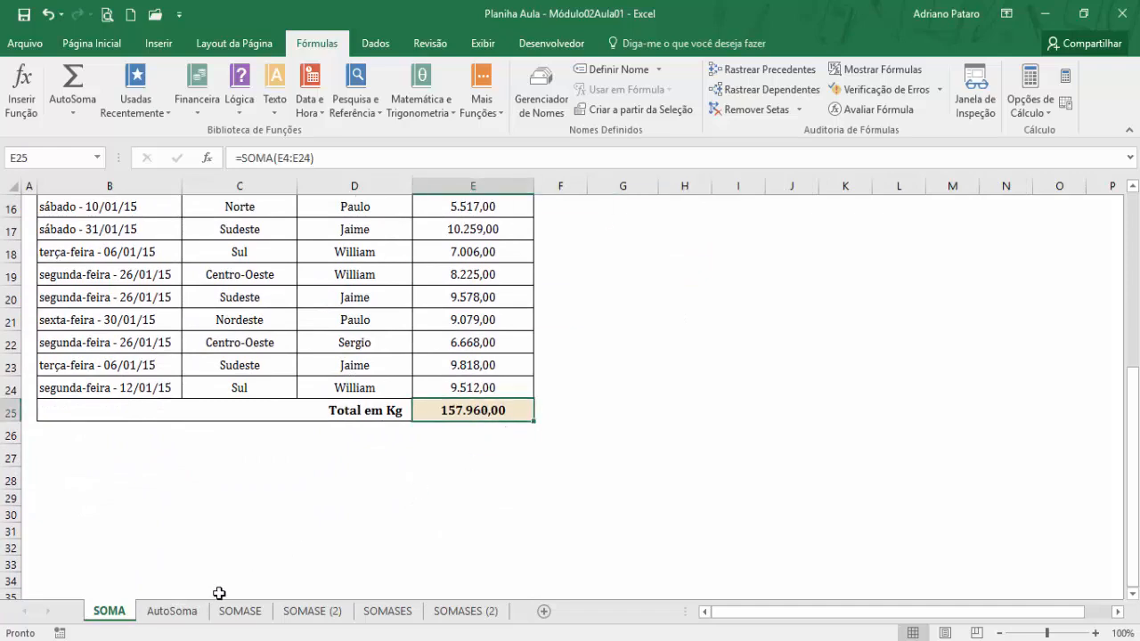
click(178, 612)
scroll(521, 534, up, 4)
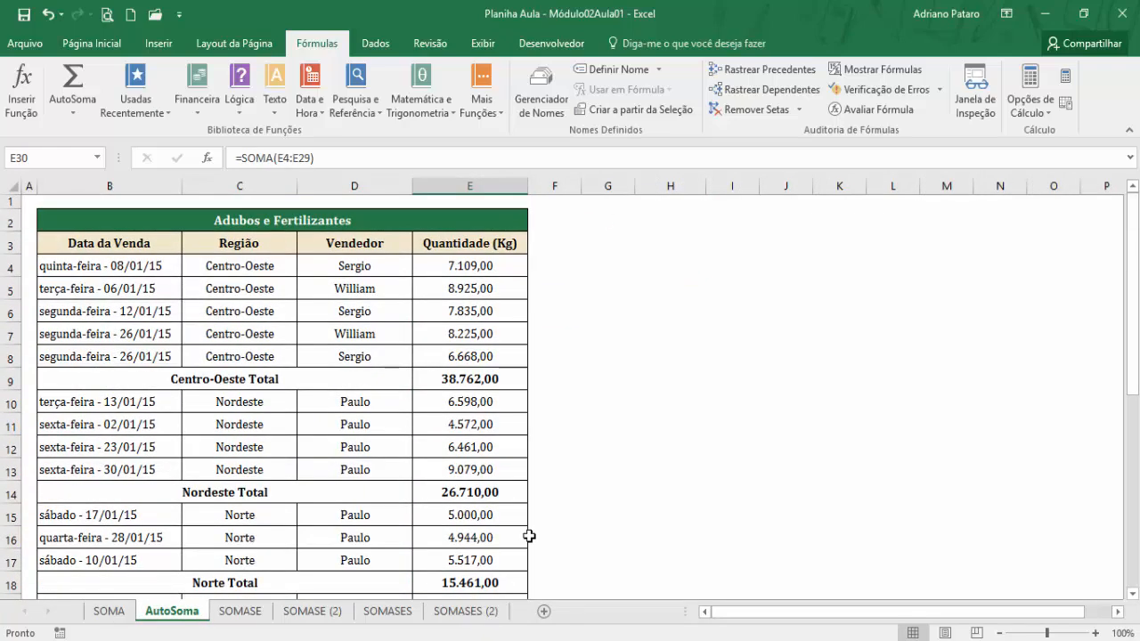
scroll(529, 536, down, 5)
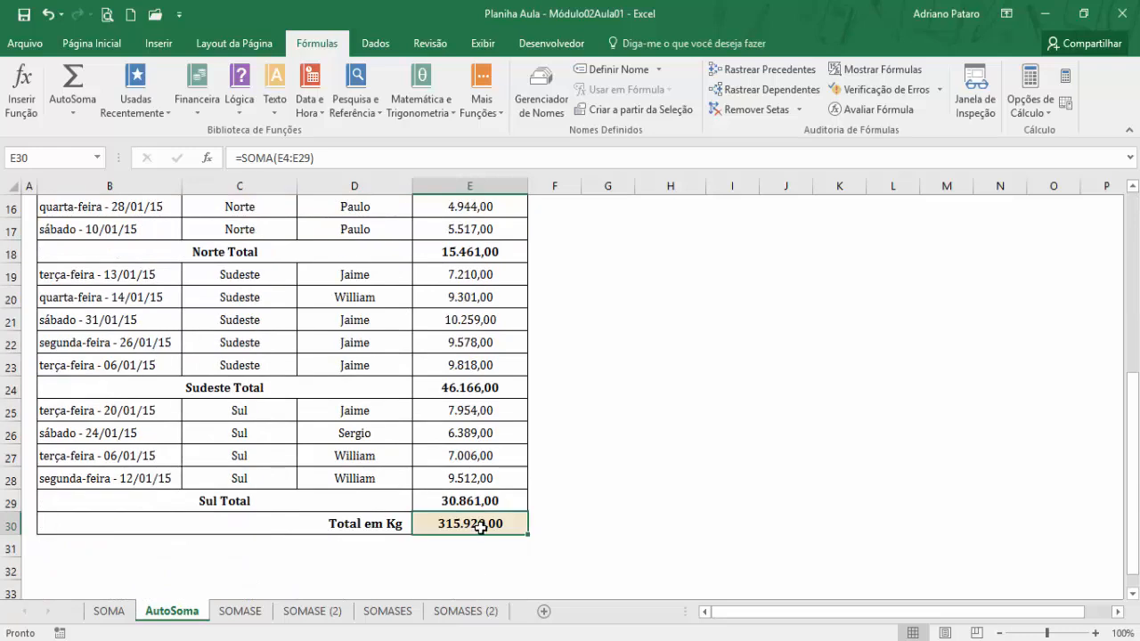
Clear the Total em Kg cell E30 and check the subtotal formulas for Centro-Oeste in E9 and Nordeste in E14.
key(Delete)
scroll(485, 528, up, 5)
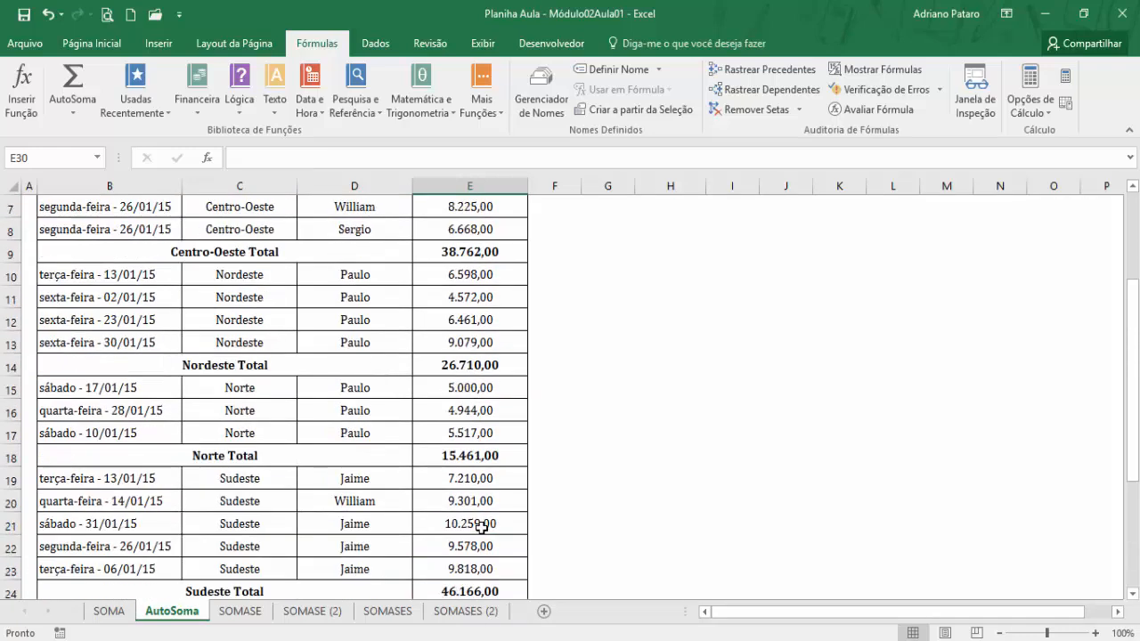
click(496, 380)
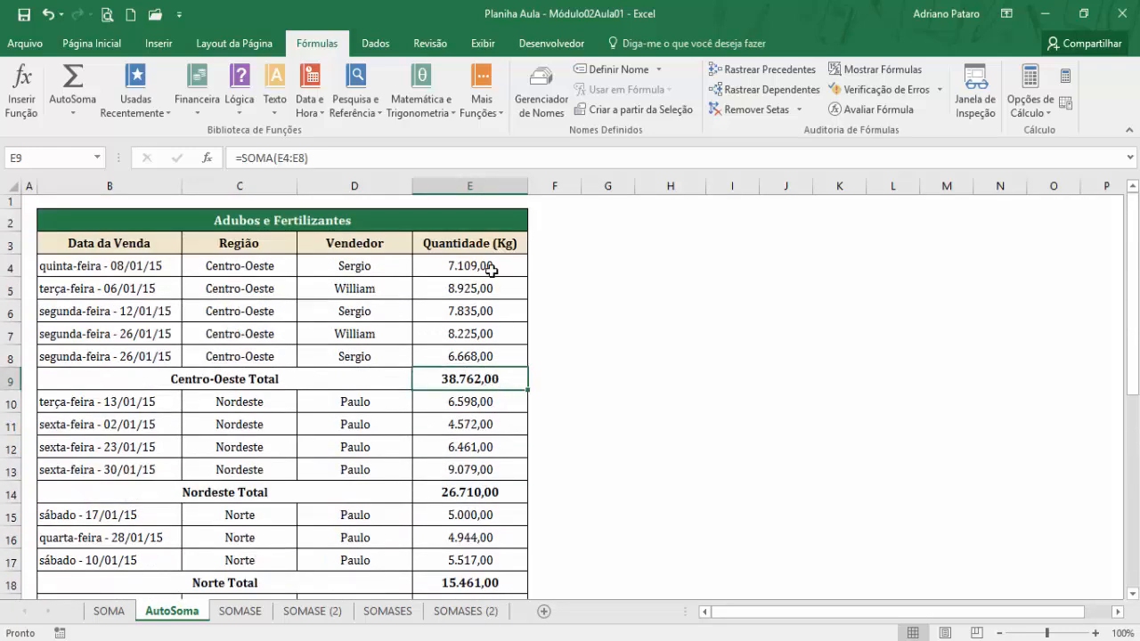
scroll(495, 305, down, 3)
scroll(498, 525, up, 3)
click(510, 487)
scroll(504, 532, down, 3)
click(506, 527)
scroll(504, 534, down, 2)
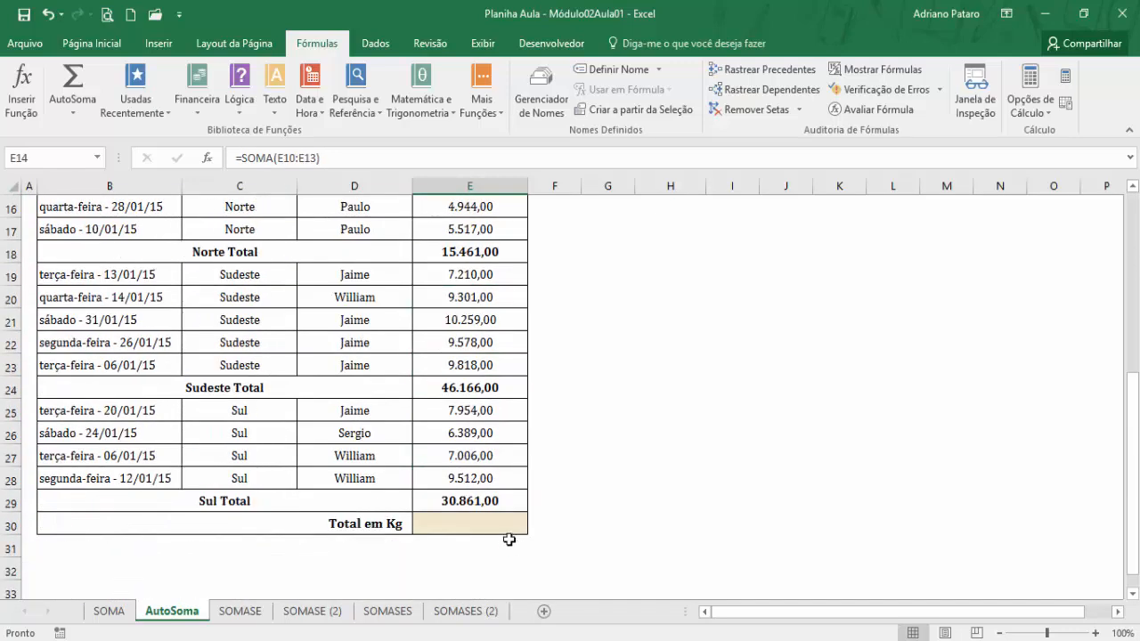
Apply AutoSoma to Total em Kg cell E30 and check which subtotal cells in column E it references.
click(495, 526)
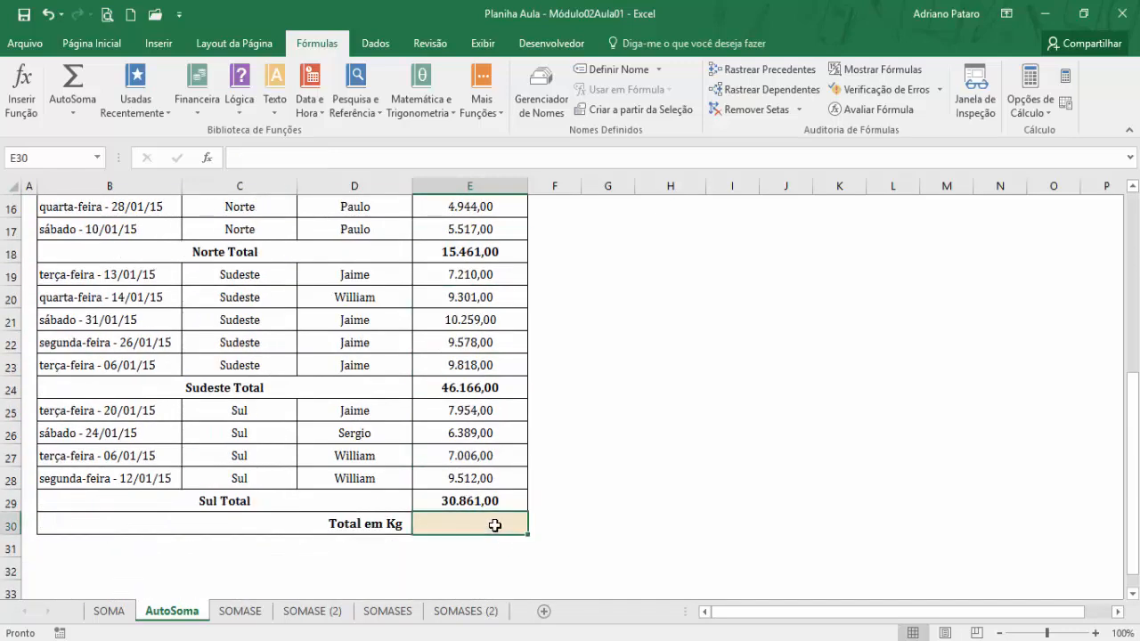
click(79, 77)
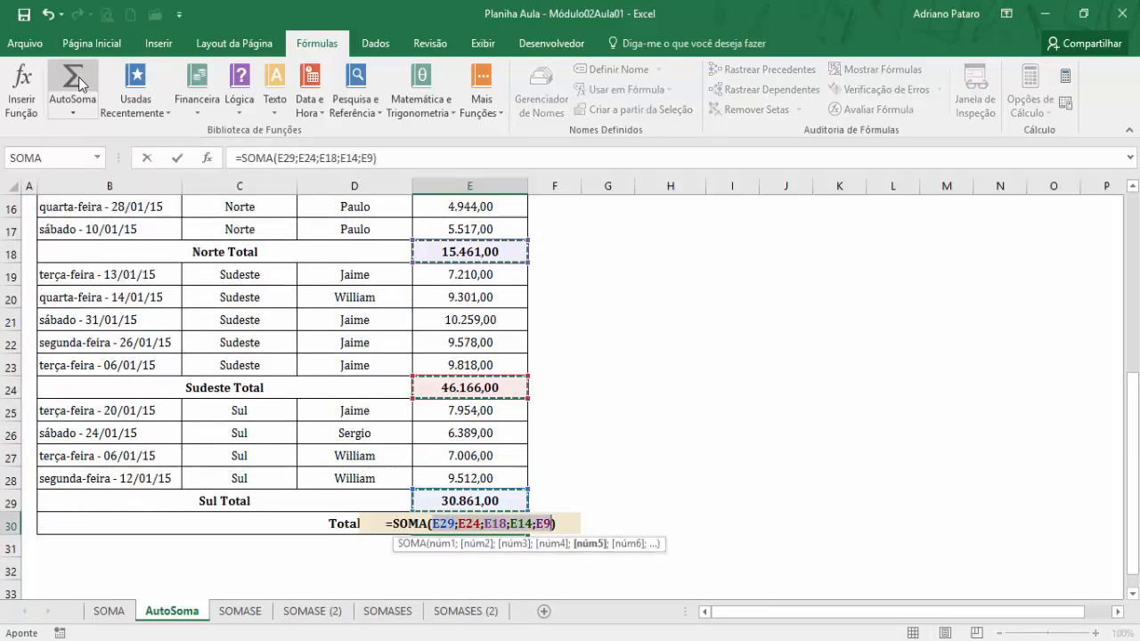
scroll(686, 442, up, 2)
scroll(686, 442, up, 3)
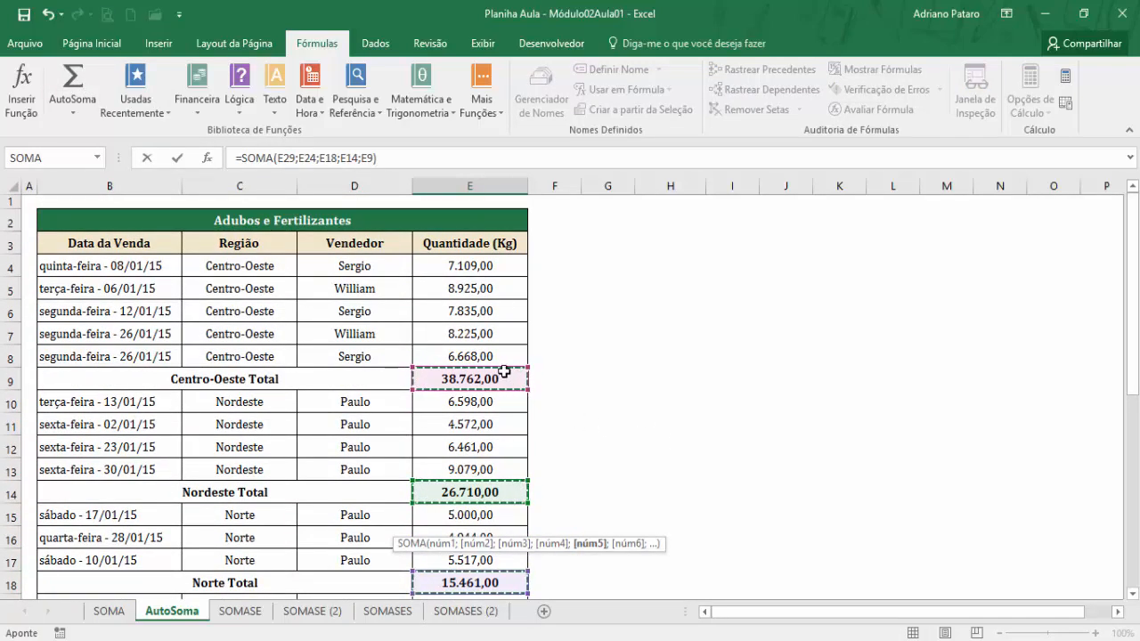
scroll(574, 498, down, 3)
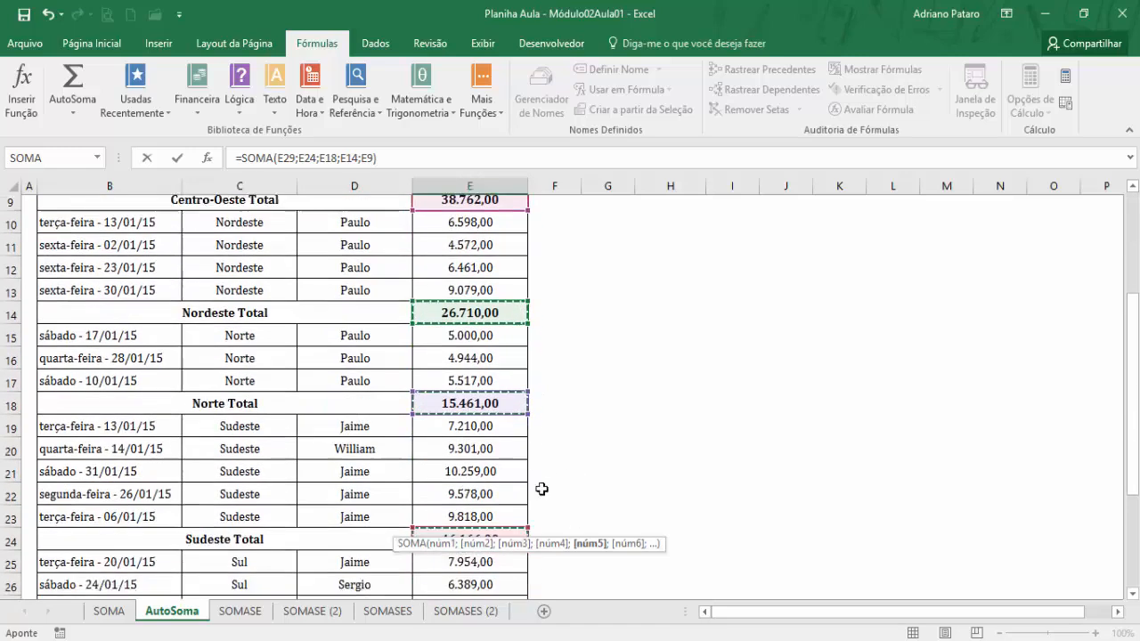
scroll(521, 381, up, 3)
scroll(580, 454, down, 8)
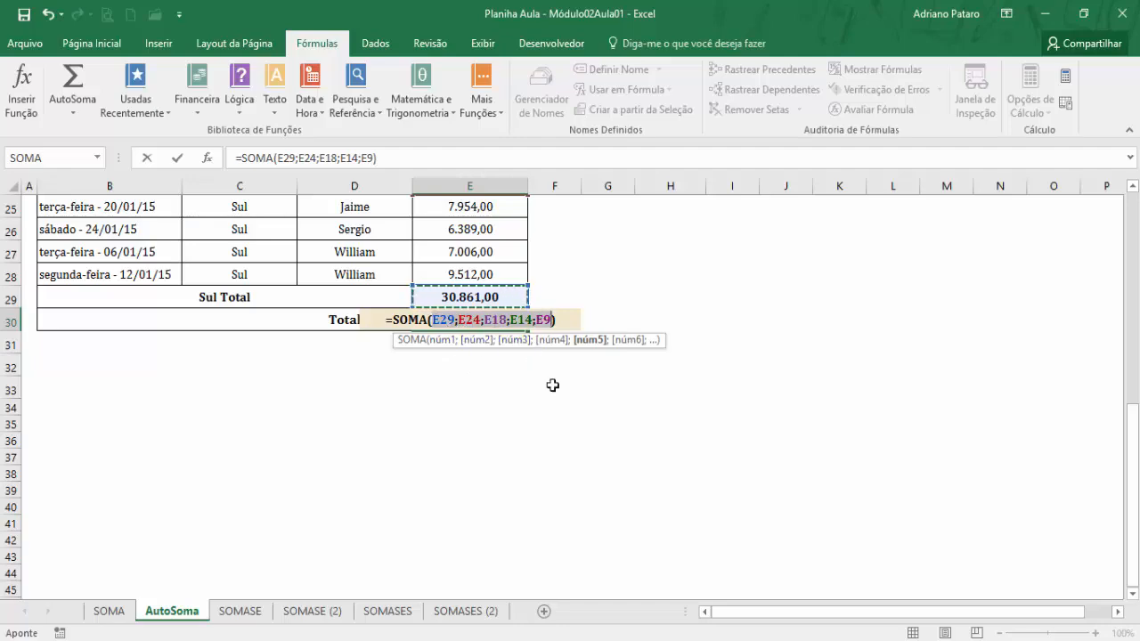
scroll(552, 435, up, 8)
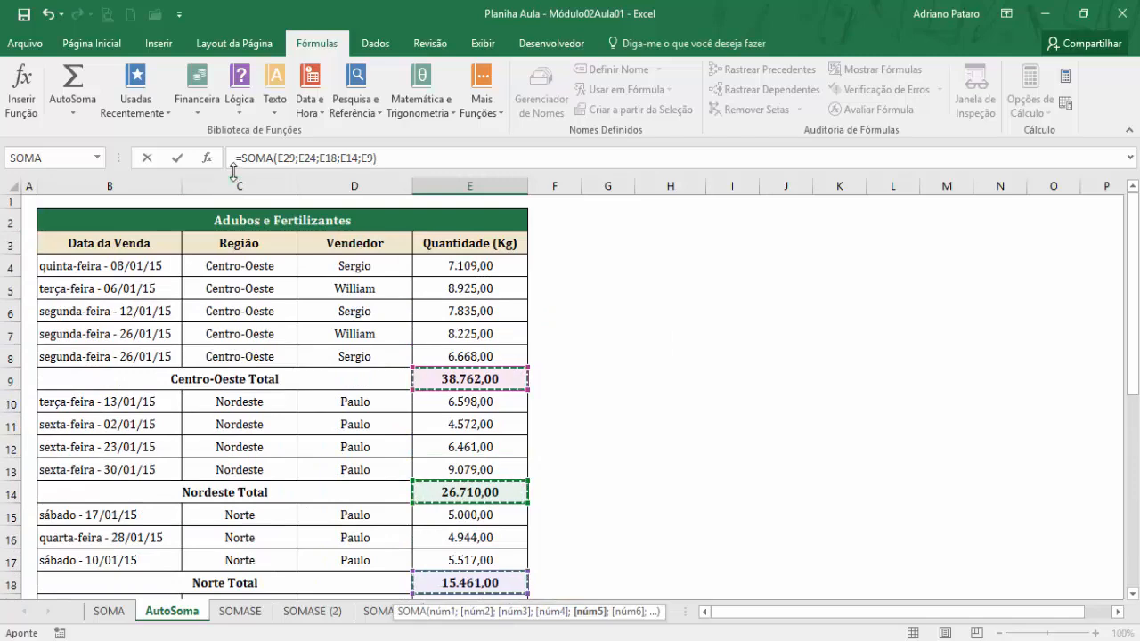
Review arguments Núm1 to Núm5 of the SOMA formula in E30 against the regional subtotals, and accept =SOMA(E29;E24;E18;E14;E9).
click(207, 158)
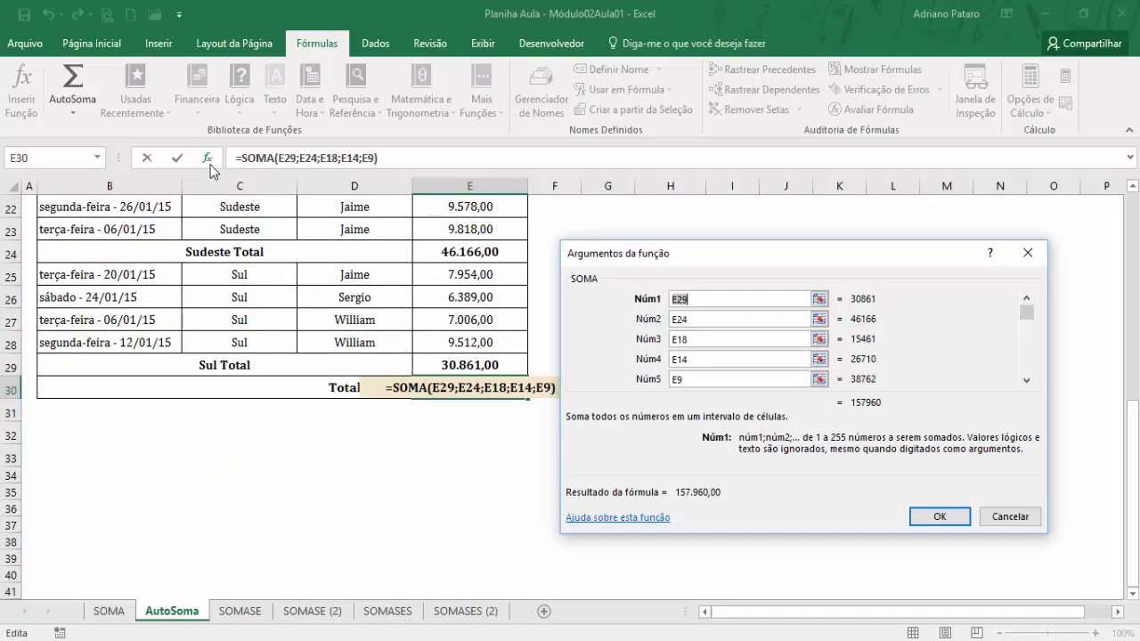
click(702, 322)
click(702, 323)
click(706, 342)
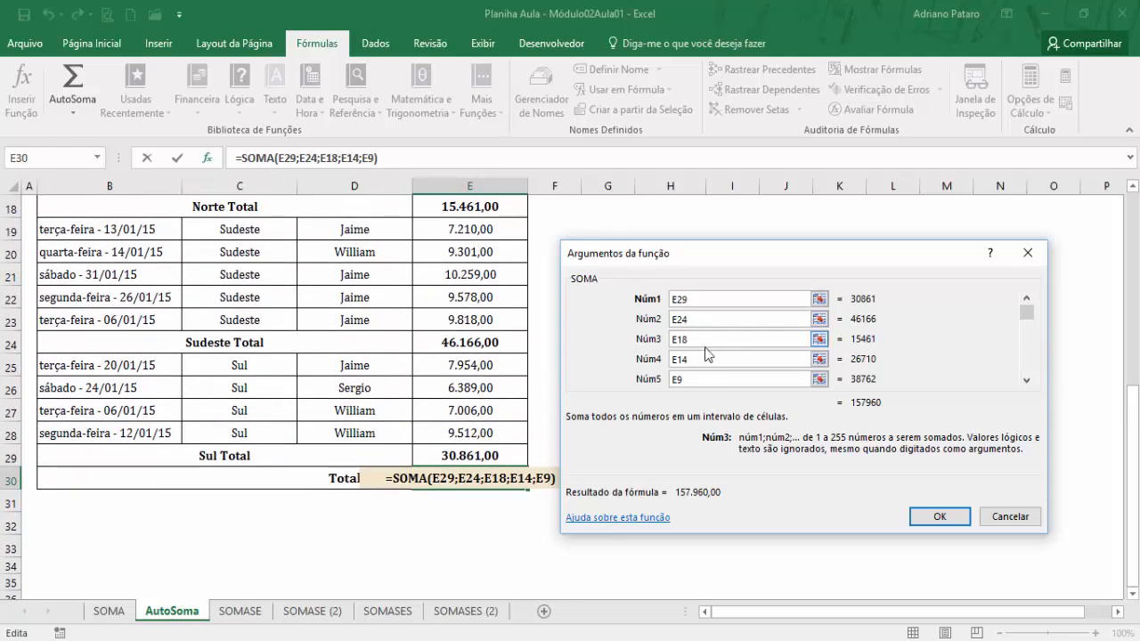
scroll(537, 371, up, 6)
click(715, 361)
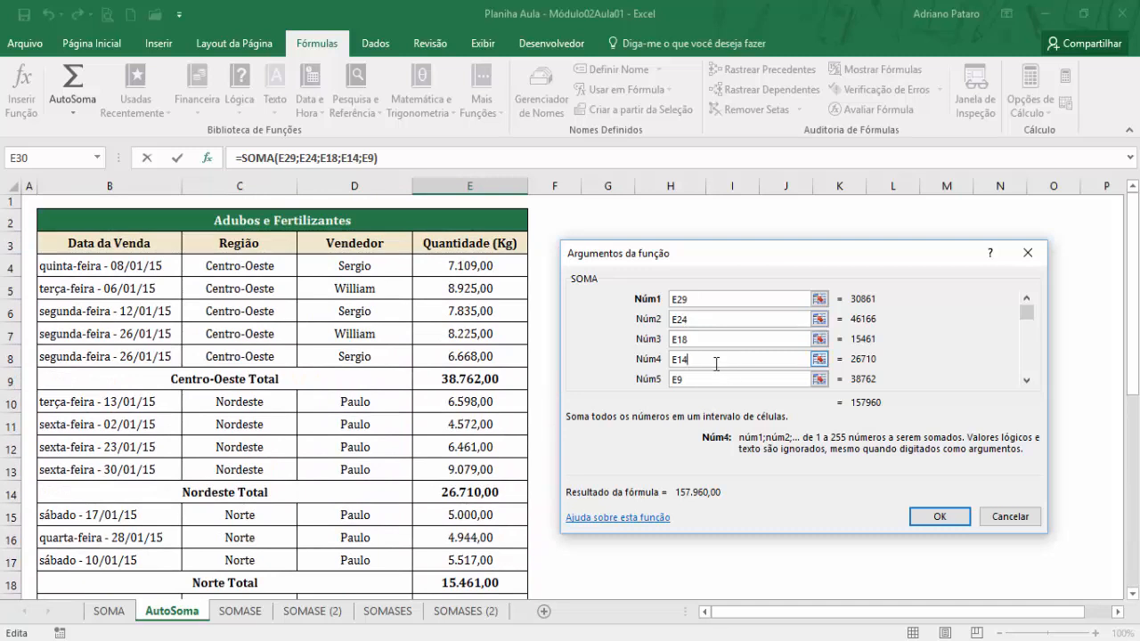
click(709, 381)
click(718, 301)
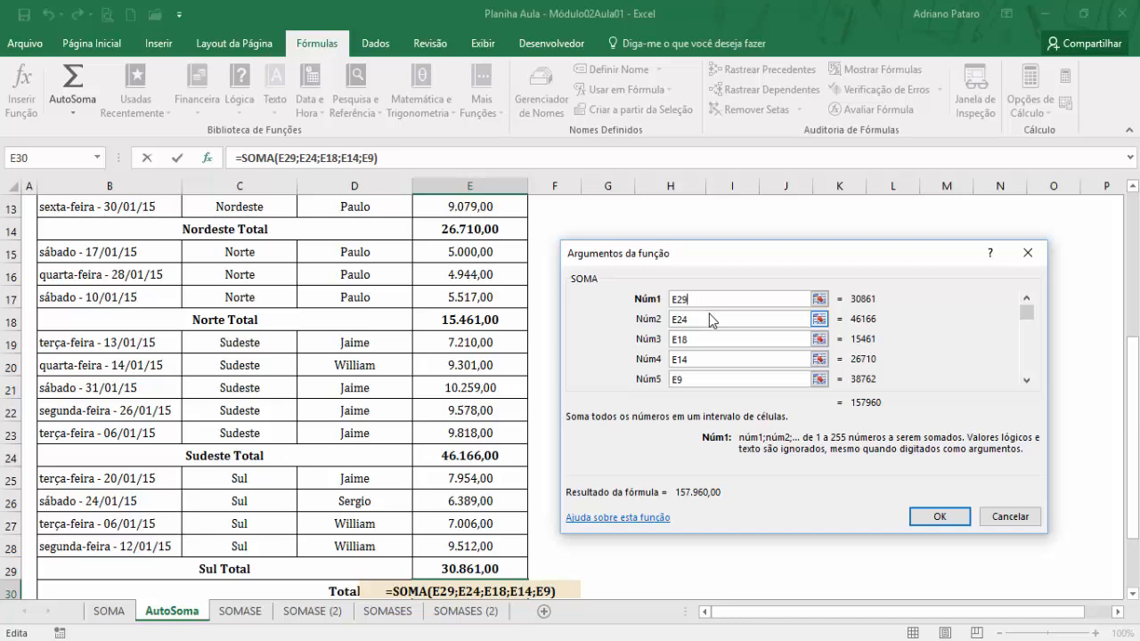
click(704, 319)
click(701, 338)
click(695, 359)
click(693, 380)
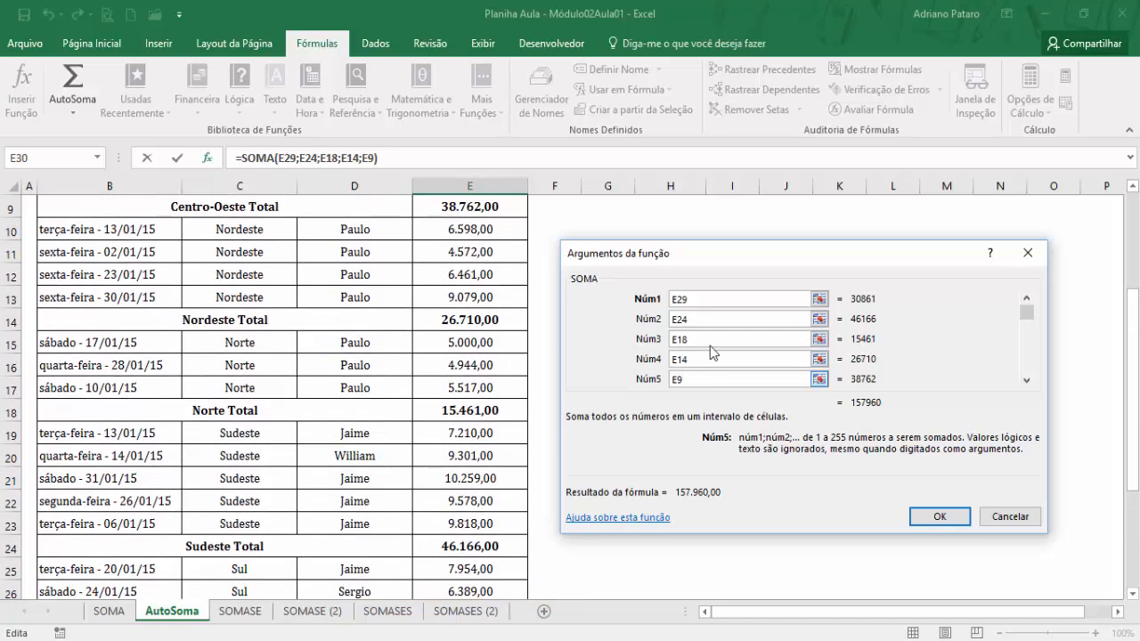
click(937, 516)
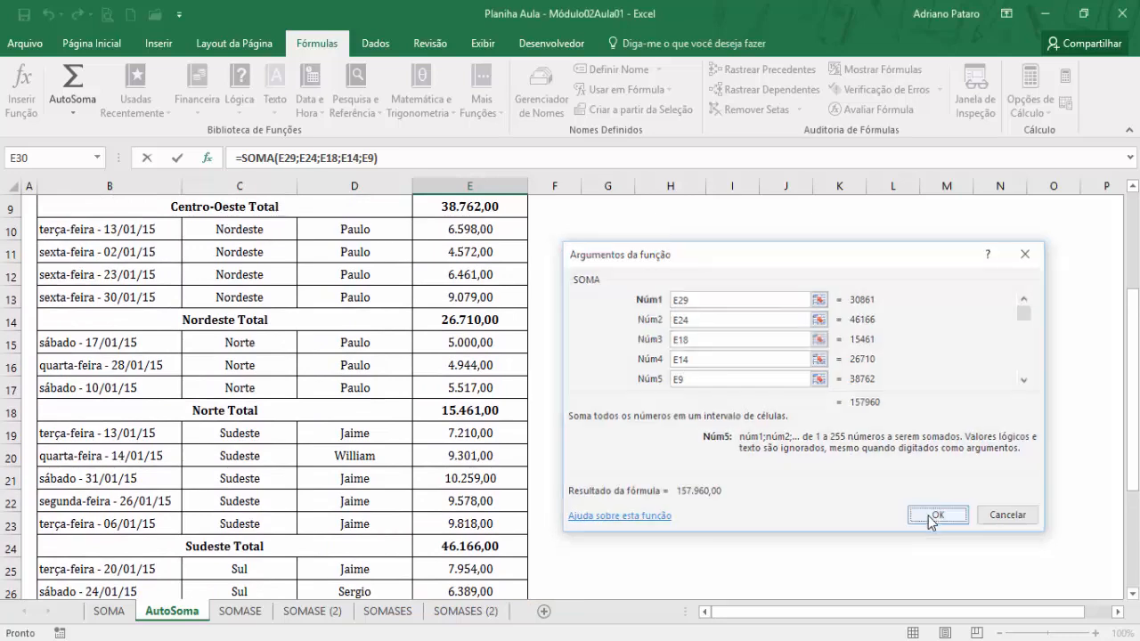
scroll(603, 492, up, 6)
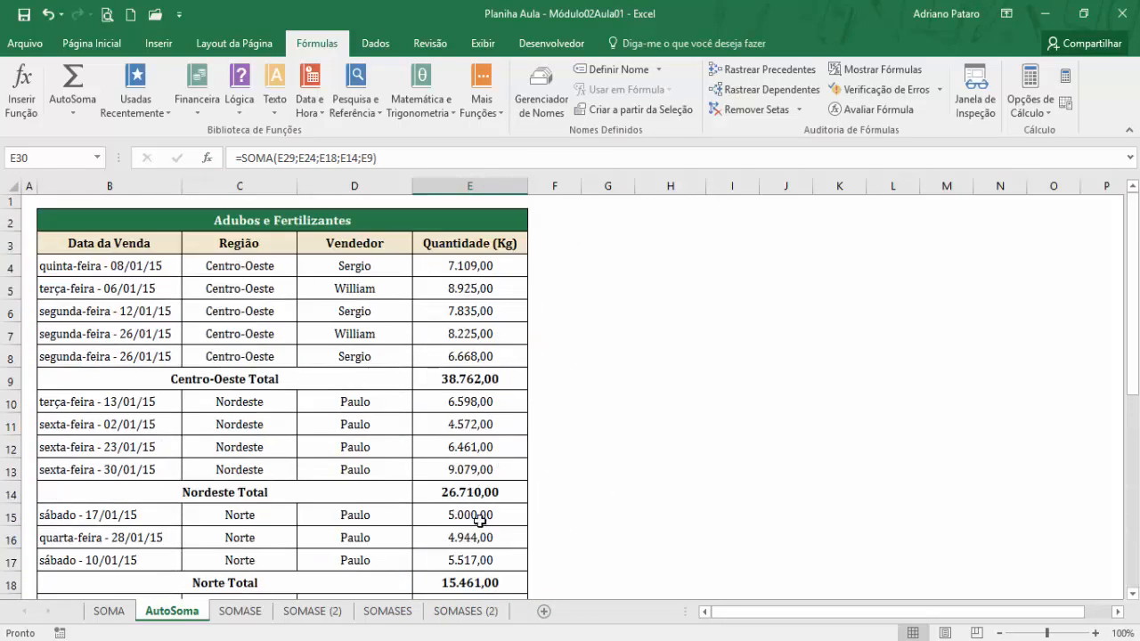
scroll(456, 508, down, 5)
scroll(508, 526, up, 5)
Open the SOMASE sheet and select H3, the cell beside Norte in the Resumo por região table.
click(239, 611)
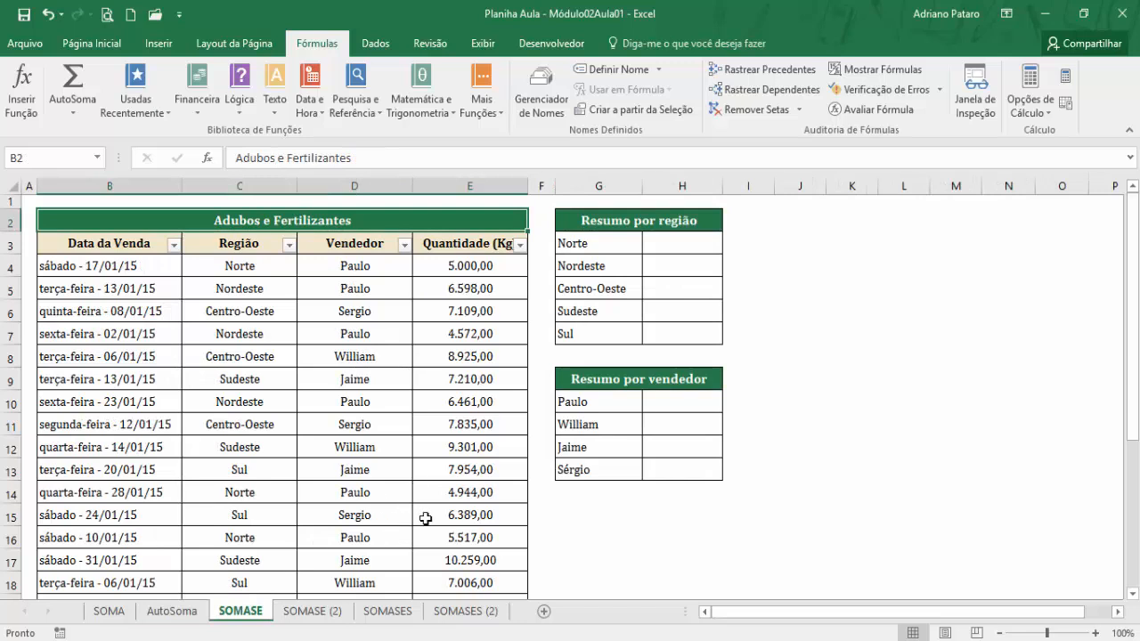
click(659, 242)
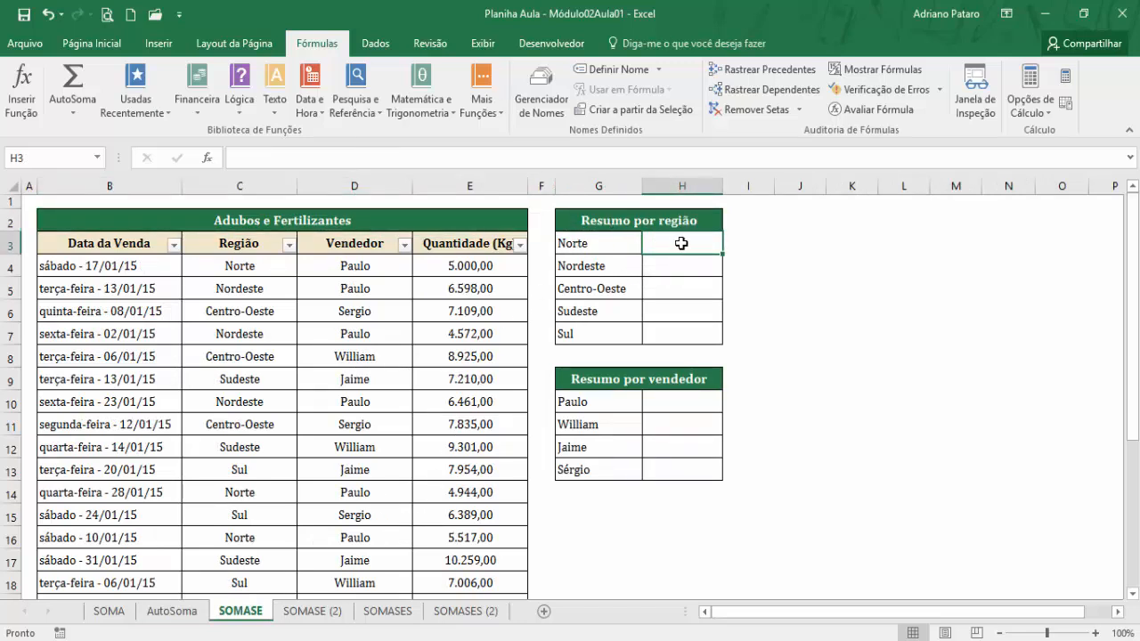
click(606, 243)
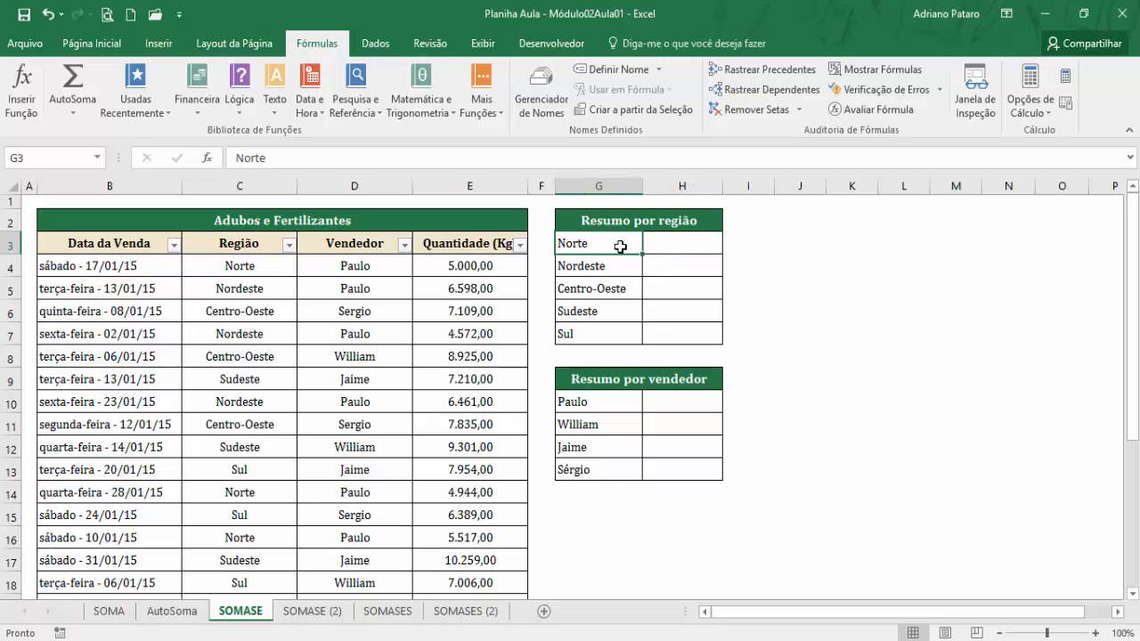
click(670, 254)
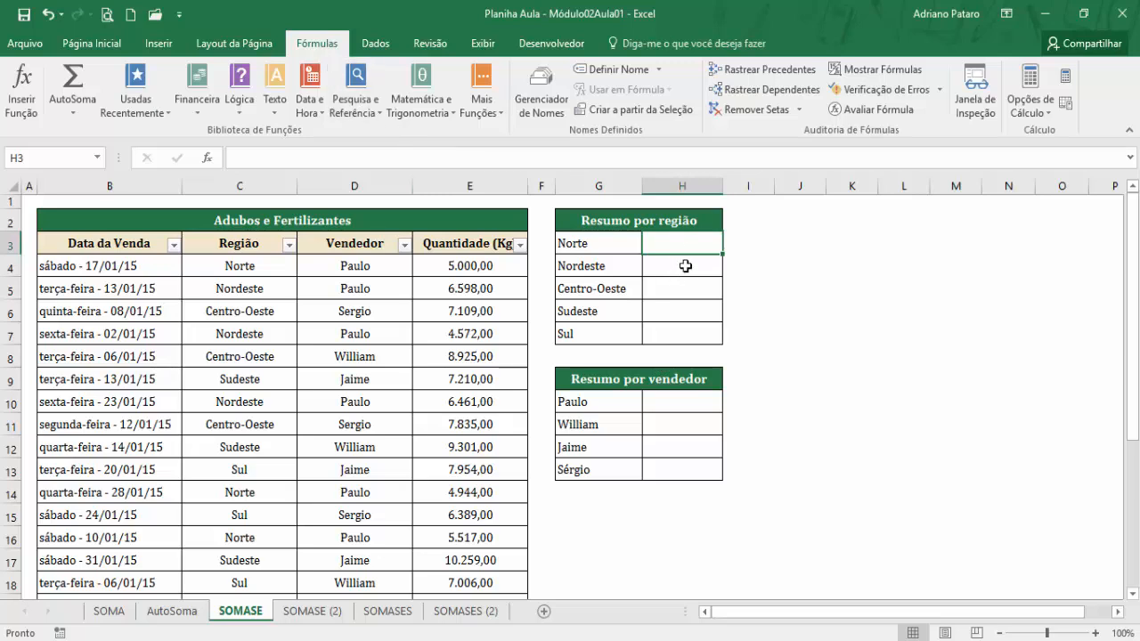
click(437, 112)
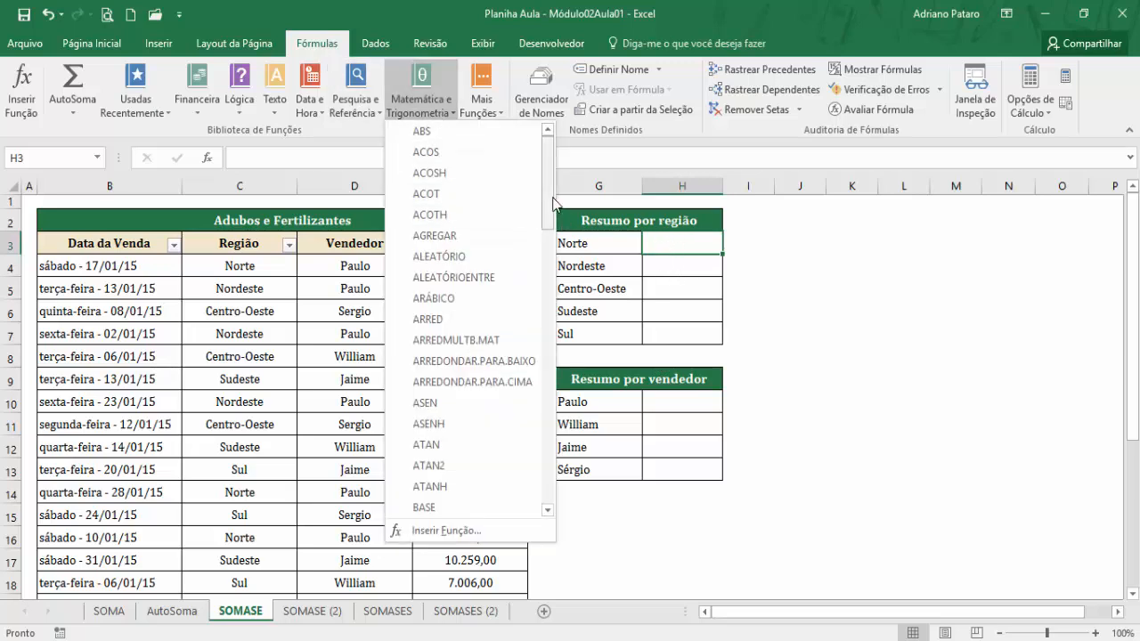
drag(548, 203, 538, 459)
click(441, 429)
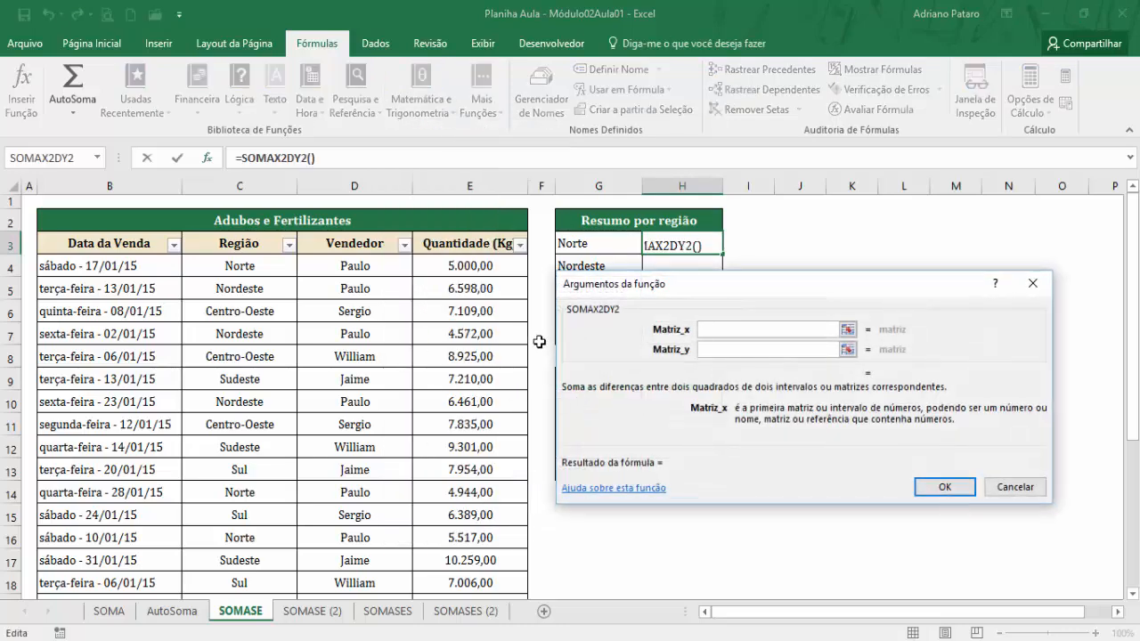
click(1023, 488)
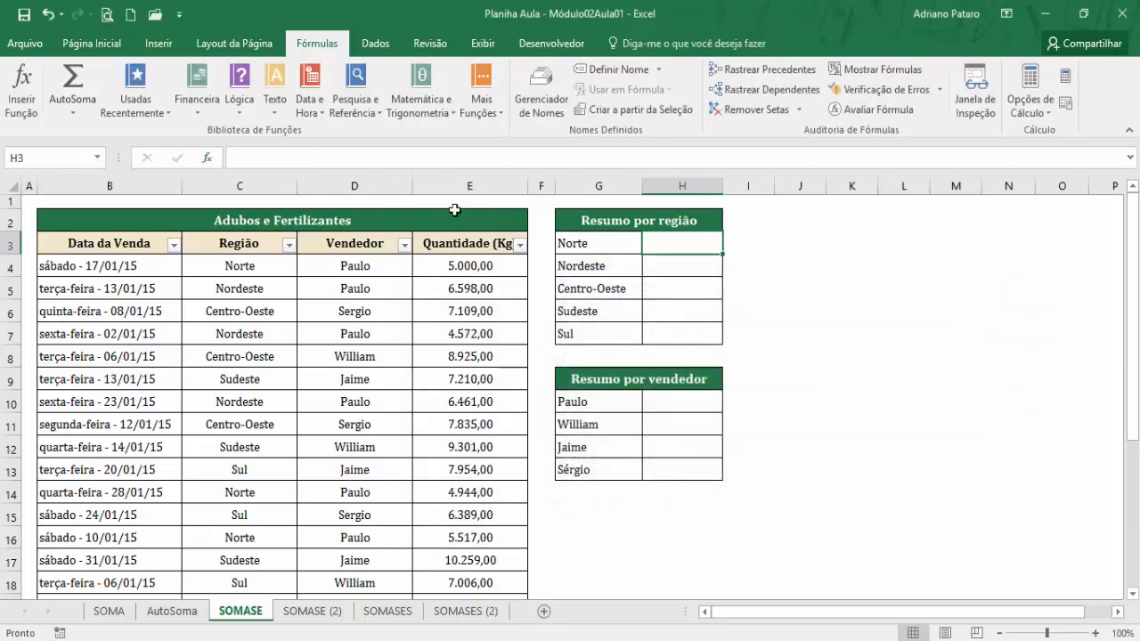
Start a SOMASE function from the math and trigonometry functions in H3, keeping the summary tables uncovered by its arguments dialog.
click(430, 126)
drag(545, 205, 538, 450)
click(450, 439)
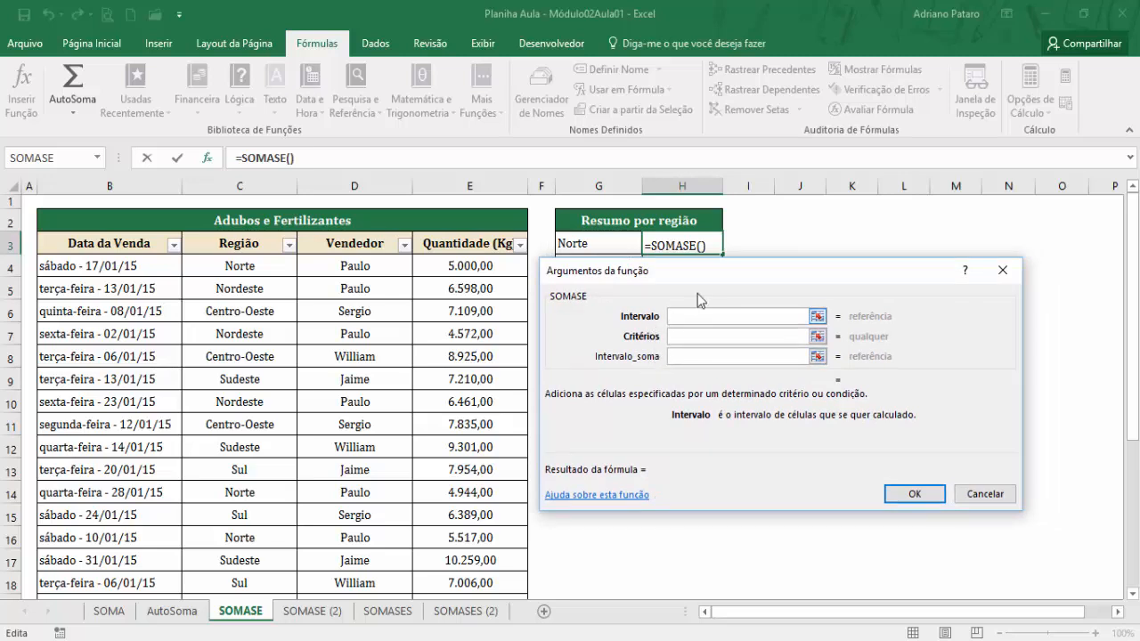
drag(748, 280, 893, 268)
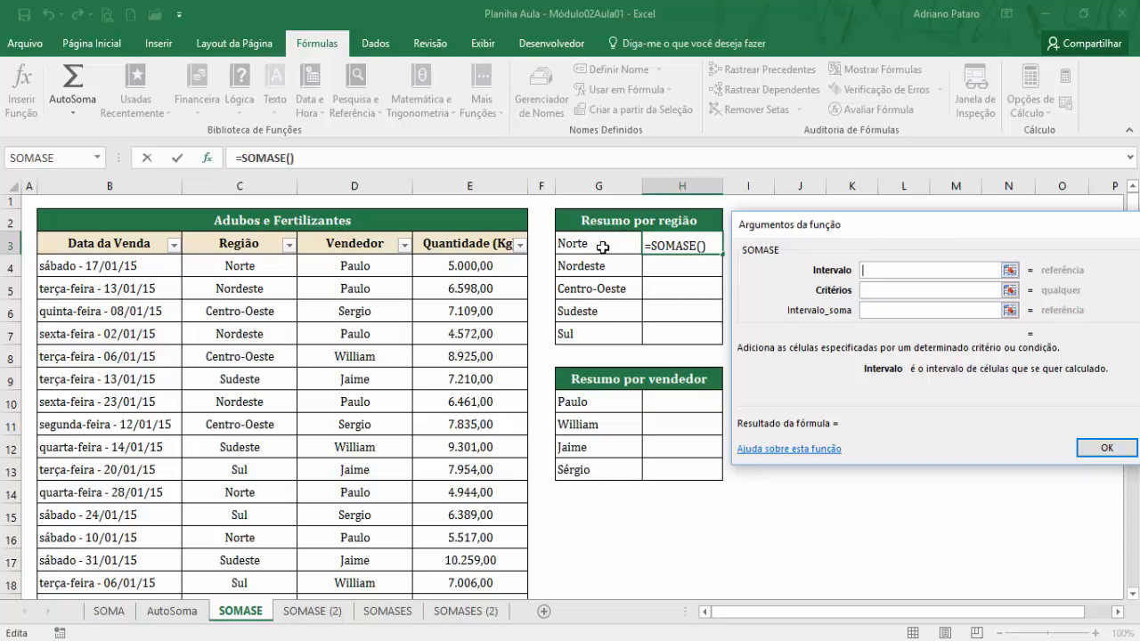
Go through the three SOMASE arguments and set Critérios to G3, the Norte label.
click(882, 292)
click(880, 313)
click(878, 293)
click(880, 270)
click(879, 291)
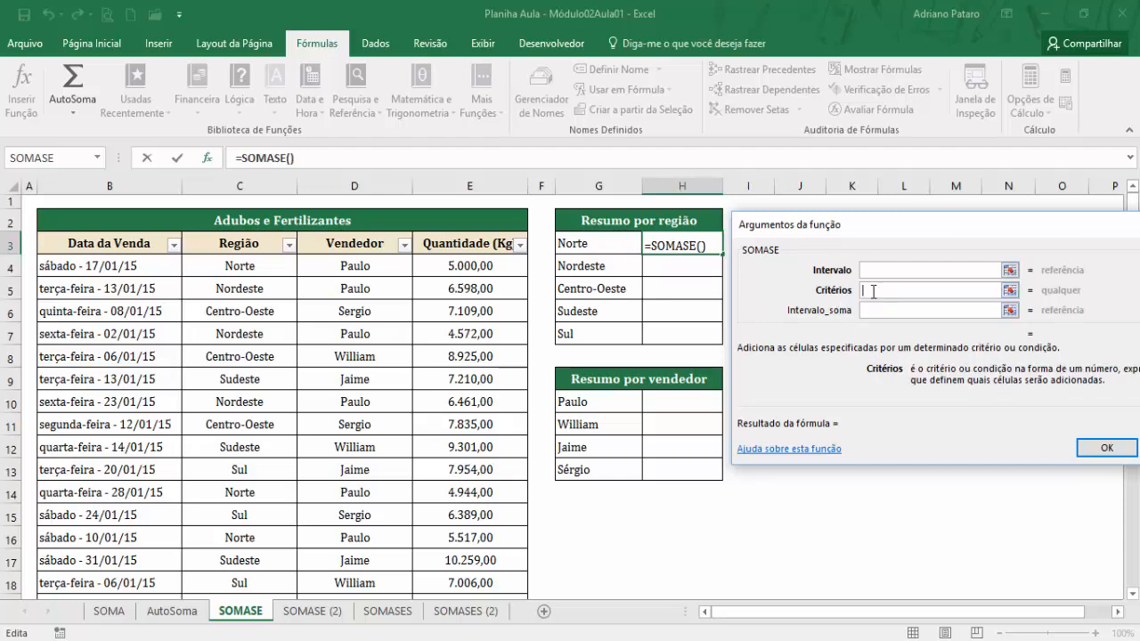
click(589, 243)
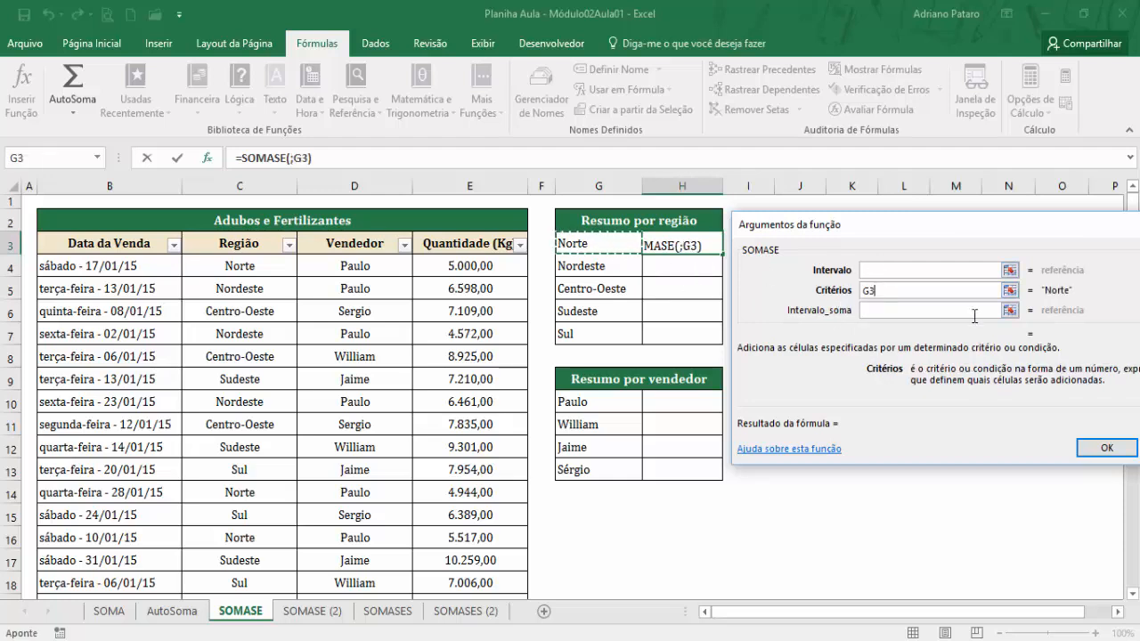
Set the SOMASE Intervalo argument to C4:C24, the entries of the Região column.
drag(1043, 227, 953, 236)
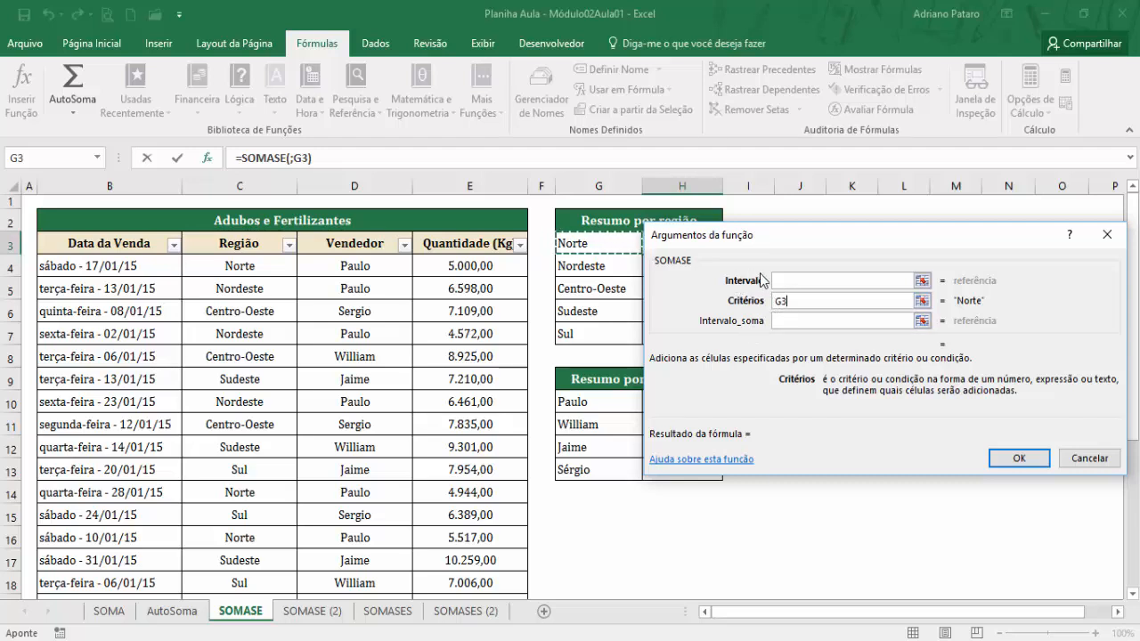
click(792, 302)
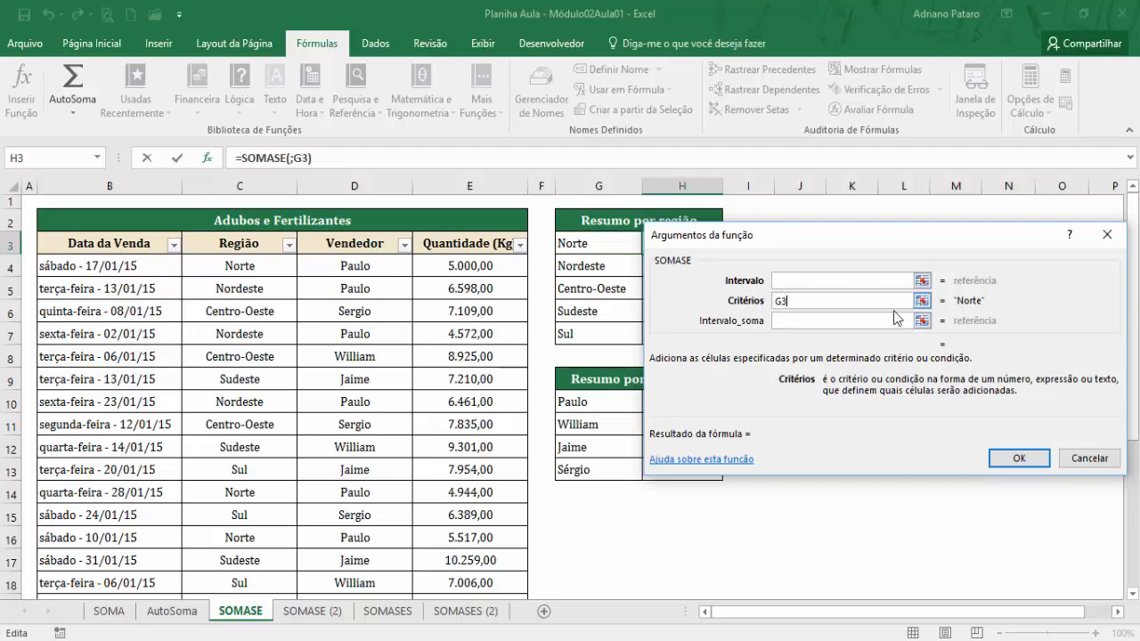
click(815, 285)
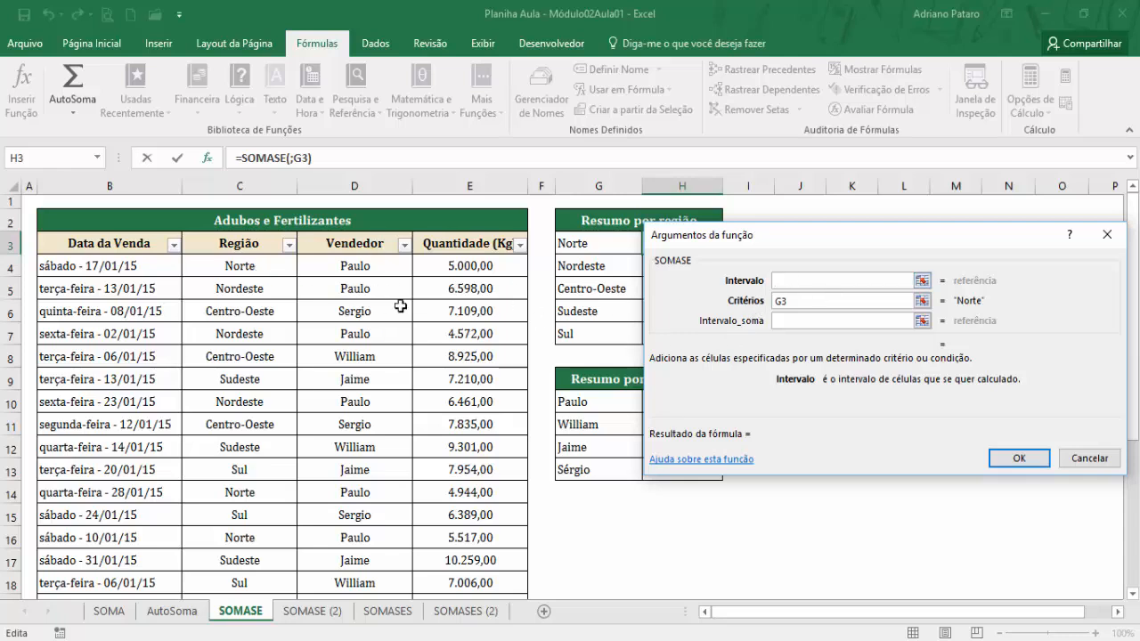
click(796, 300)
click(799, 280)
click(801, 302)
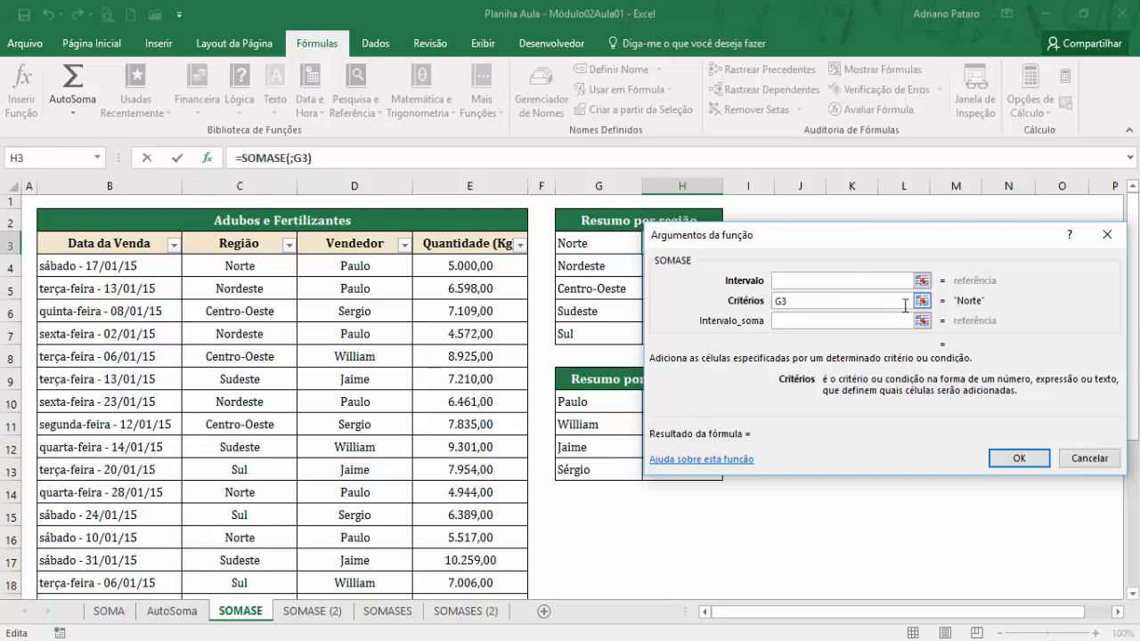
click(795, 279)
drag(259, 265, 265, 554)
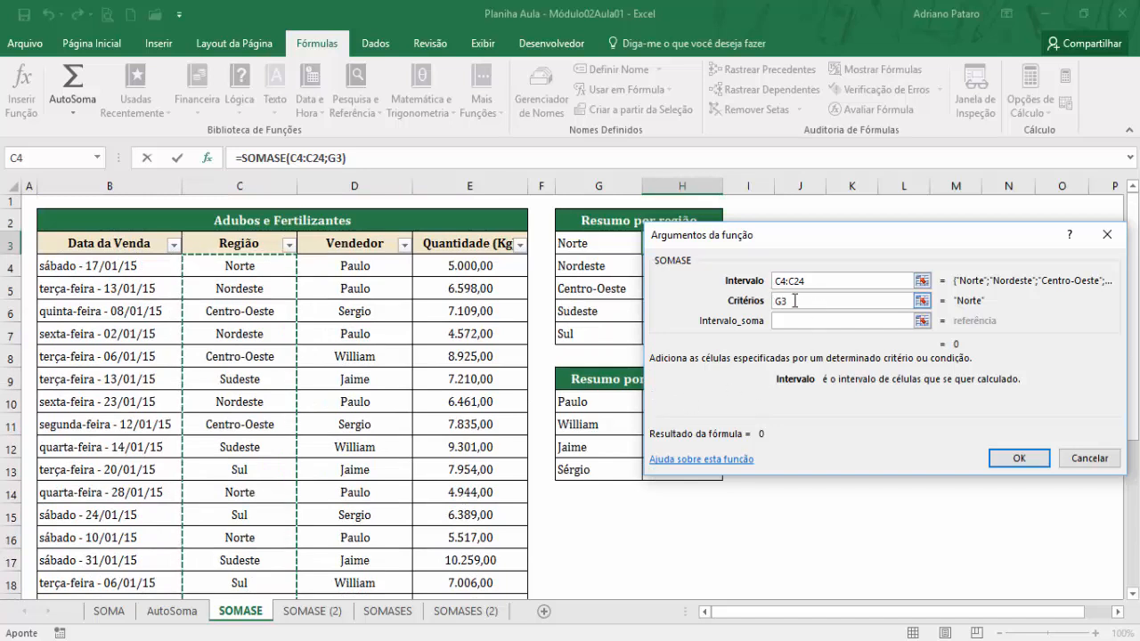
Set the SOMASE Intervalo_soma argument to E4:E24, the Quantidade (Kg) values, and insert the finished function in H3.
click(814, 282)
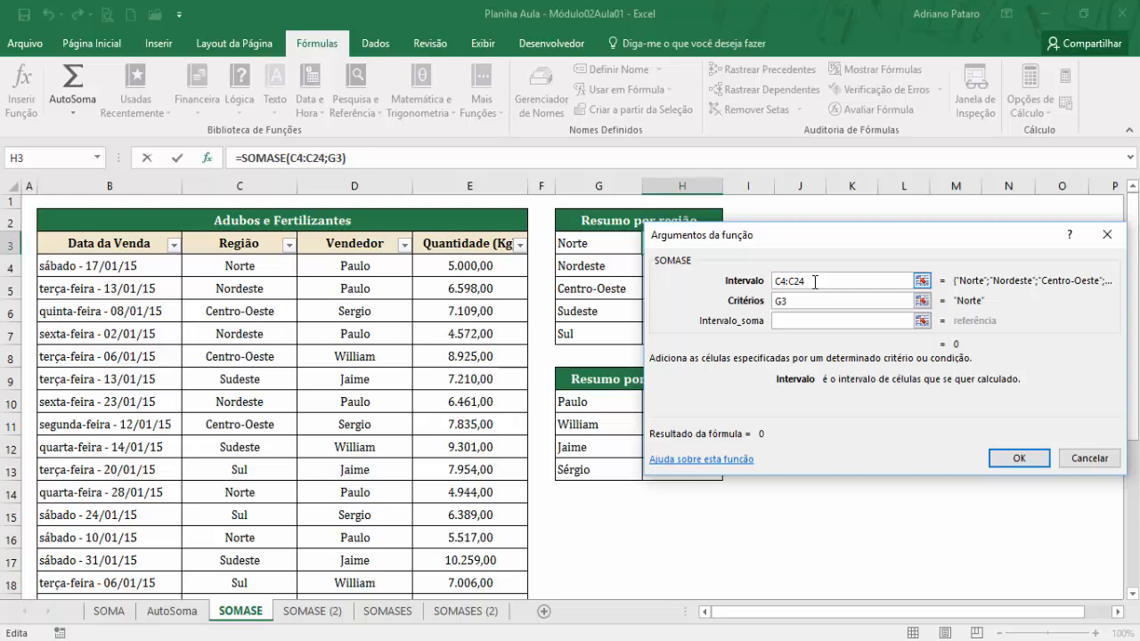
click(796, 322)
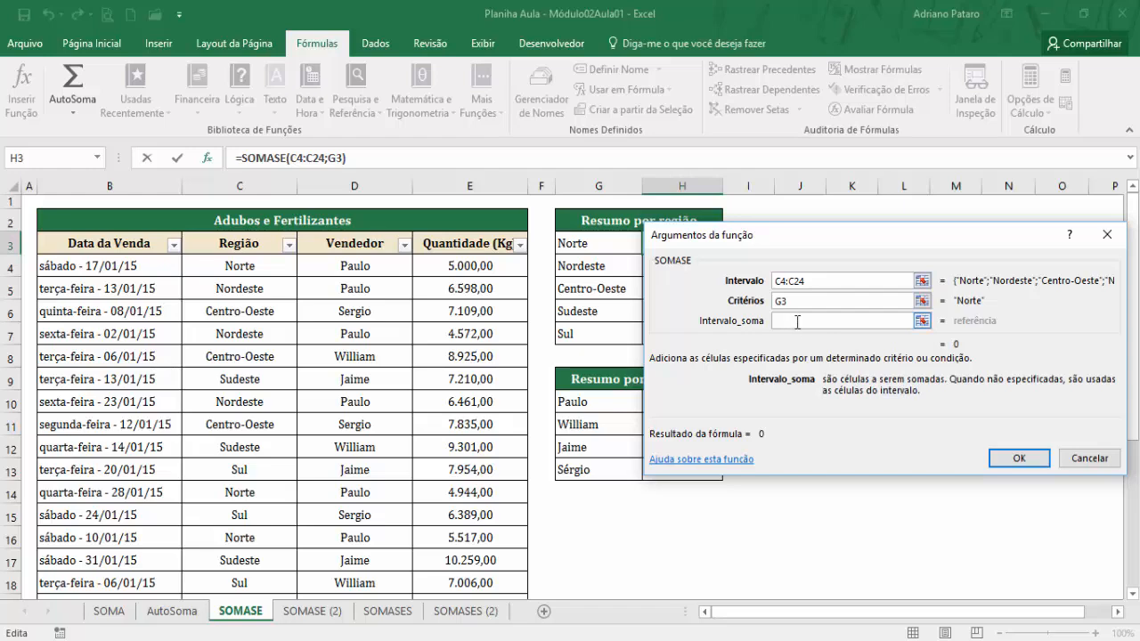
click(833, 279)
click(823, 300)
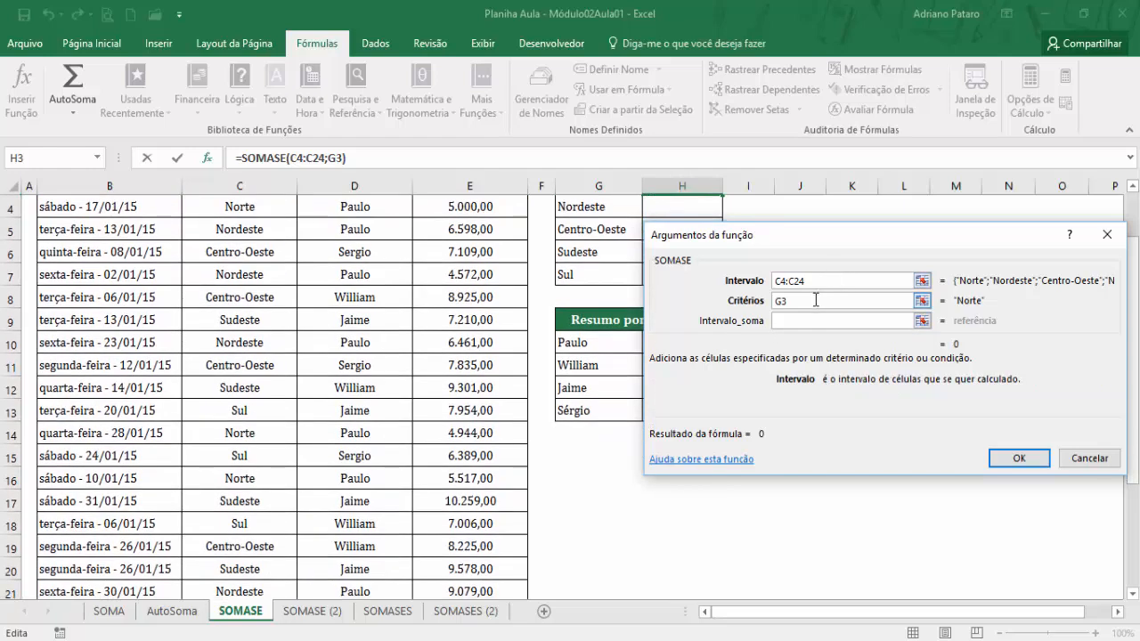
click(804, 320)
drag(471, 265, 470, 547)
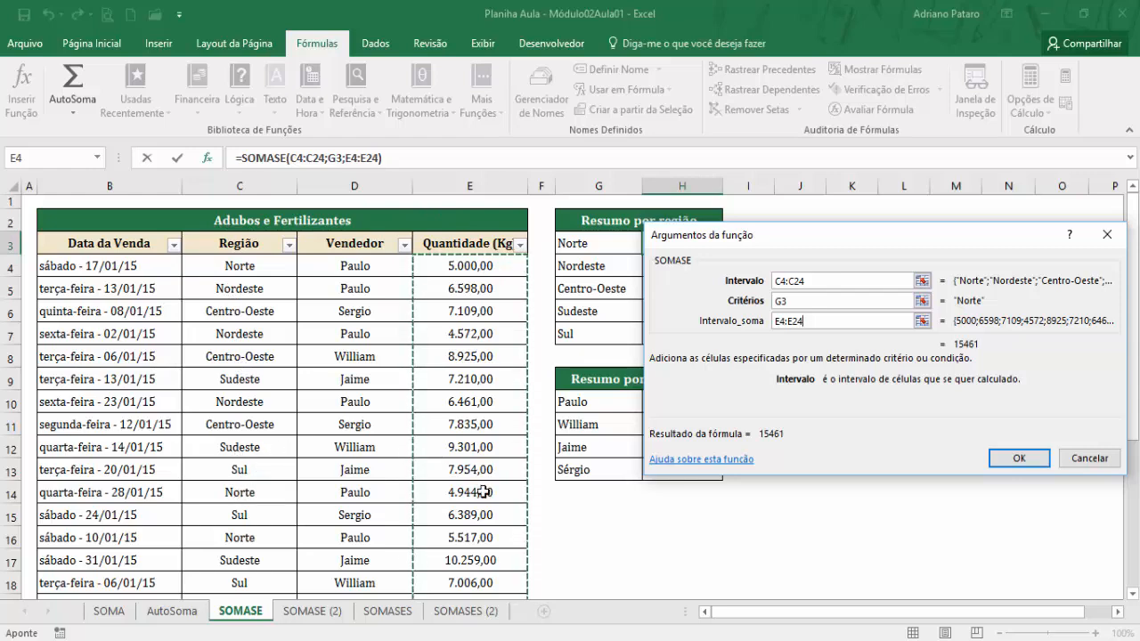
scroll(237, 495, down, 1)
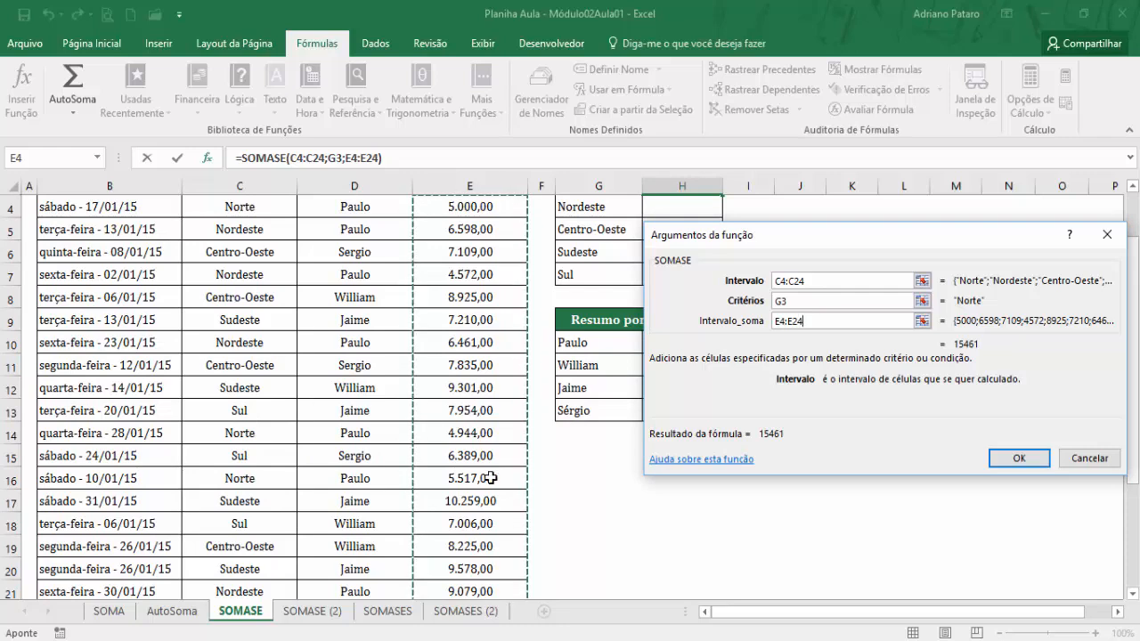
scroll(734, 501, up, 1)
click(1024, 460)
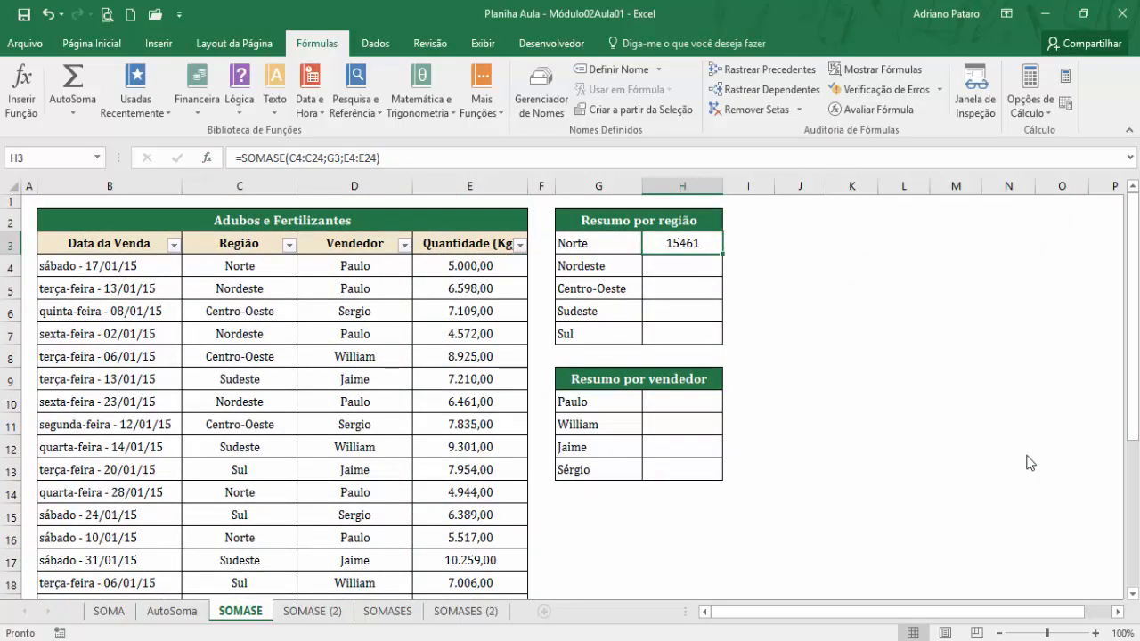
Copy the number formatting of the quantity in E4 to the Norte total in H3.
click(459, 266)
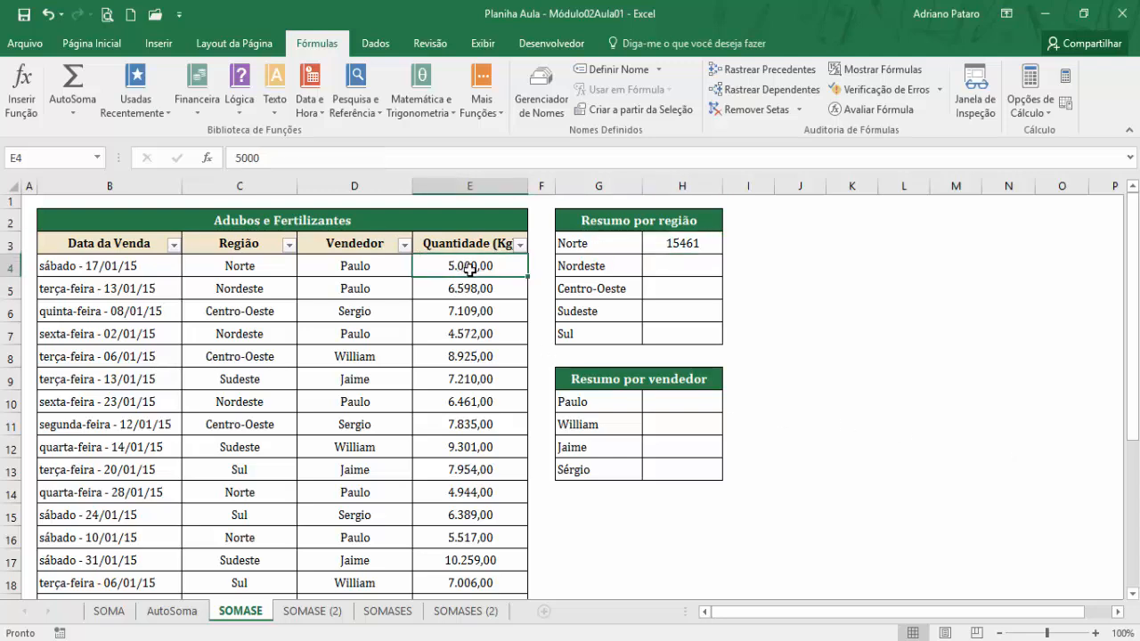
click(91, 43)
click(55, 107)
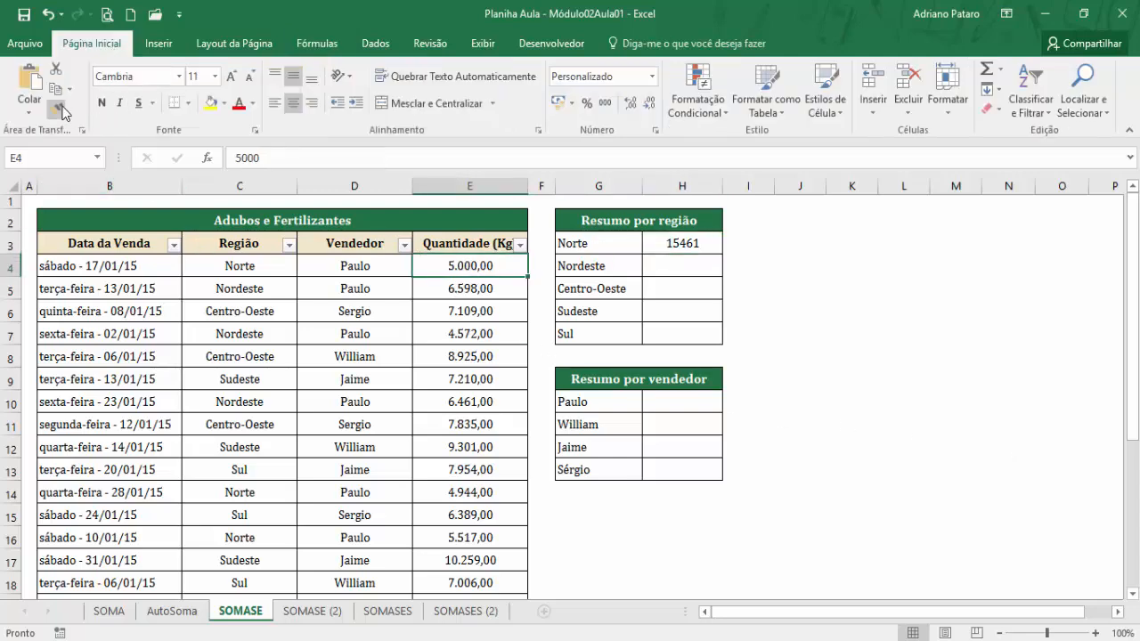
click(663, 246)
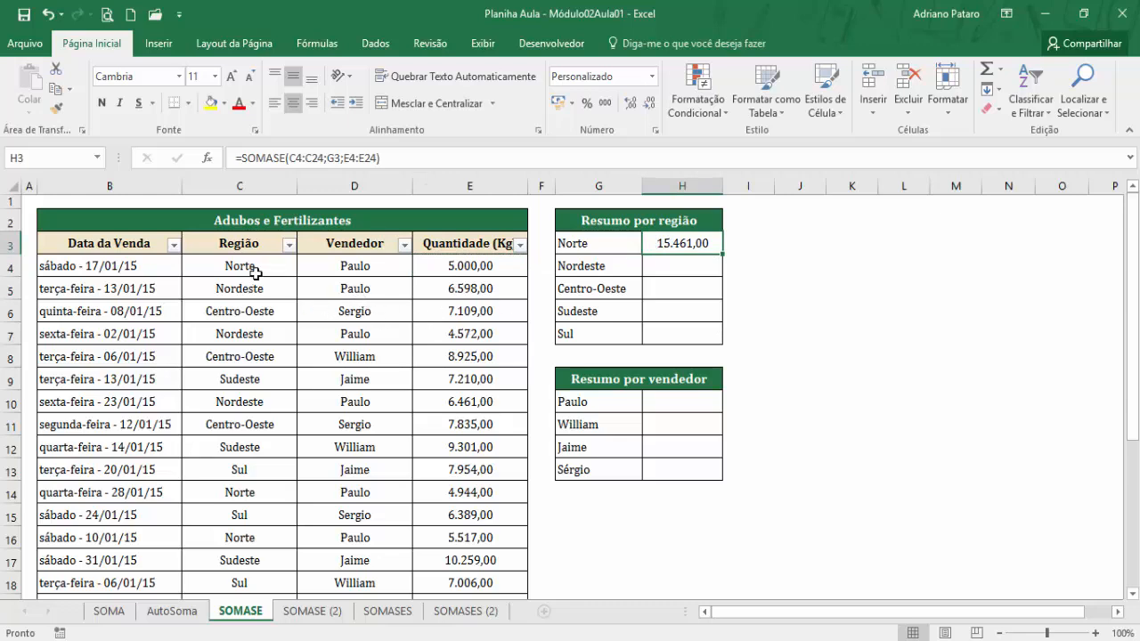
Select the Norte quantities in E4, E14 and E16 together and check their sum against the total in H3.
click(492, 267)
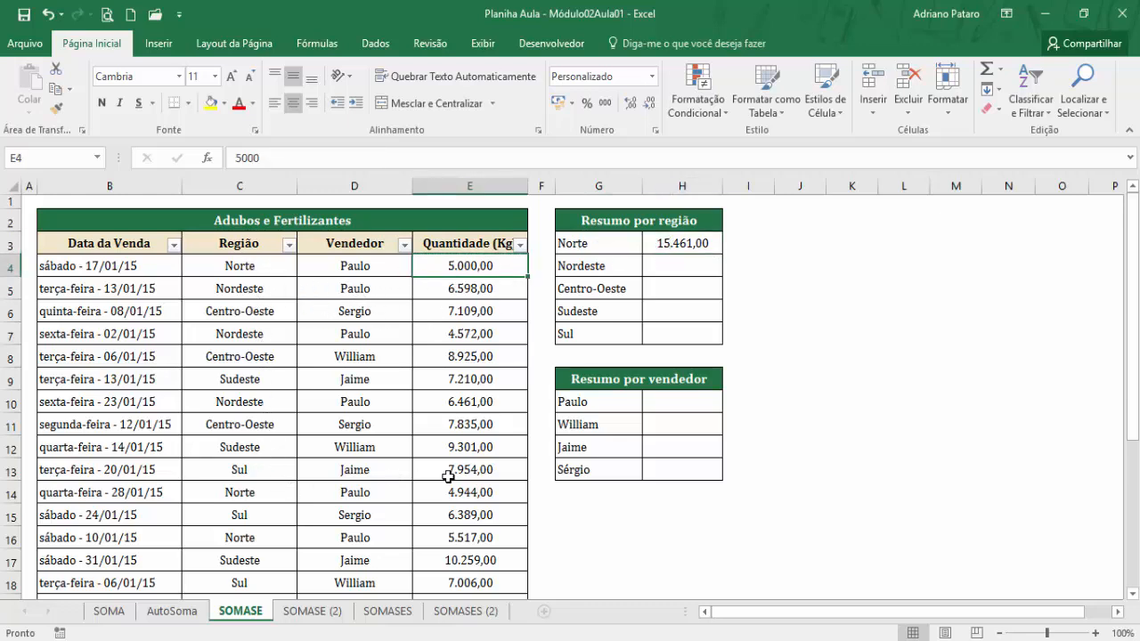
ctrl+click(485, 492)
scroll(486, 493, down, 1)
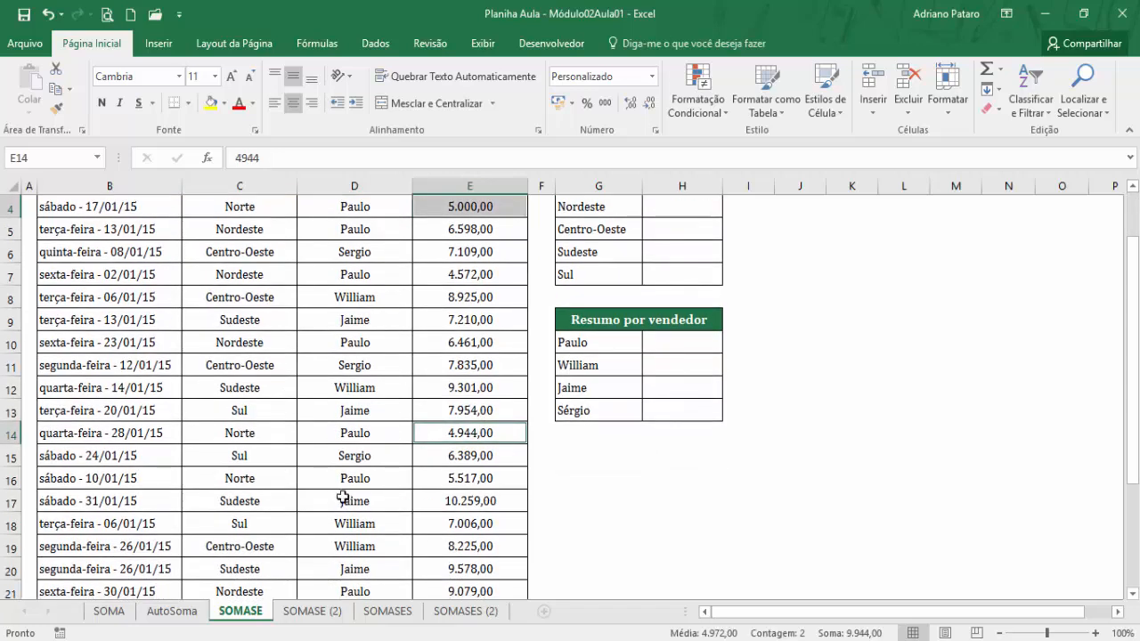
ctrl+click(491, 480)
scroll(491, 476, down, 2)
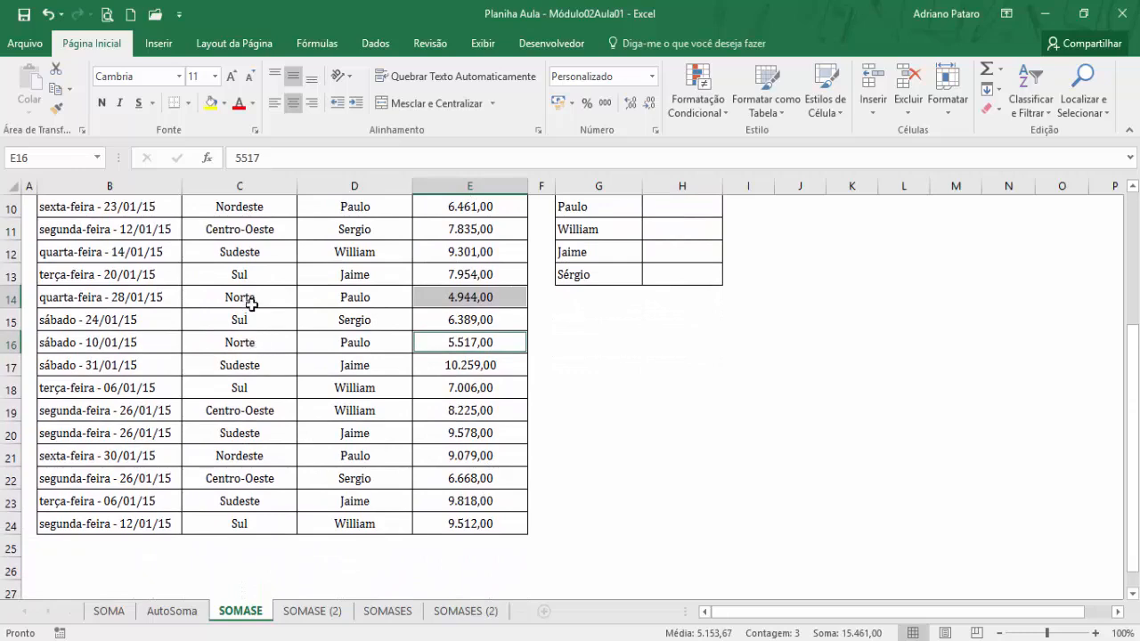
scroll(285, 359, up, 3)
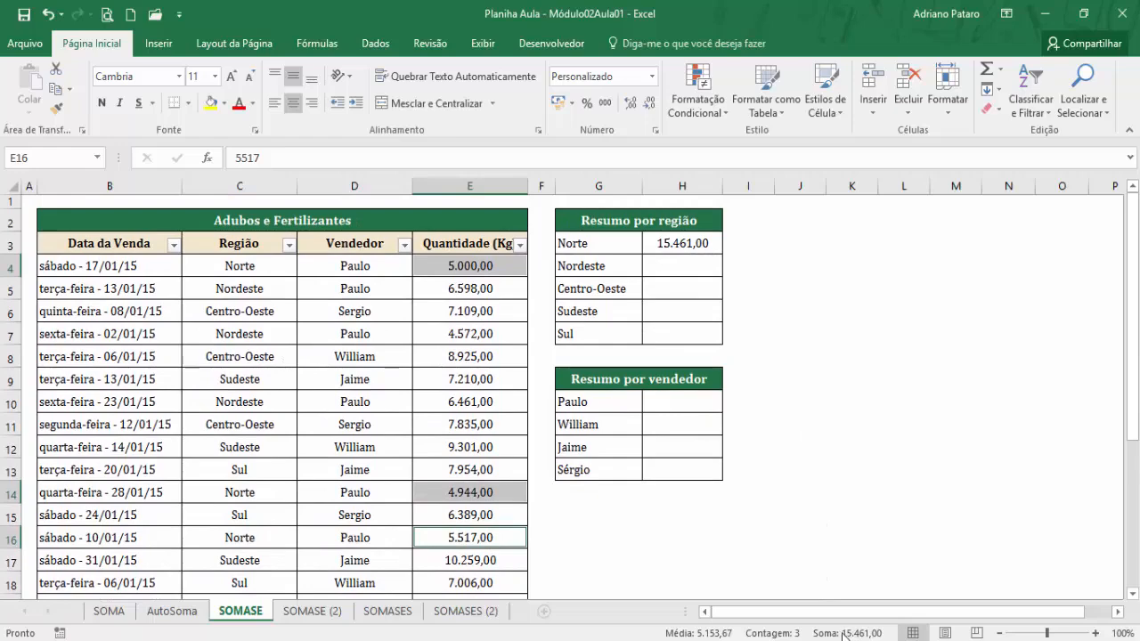
scroll(301, 267, down, 4)
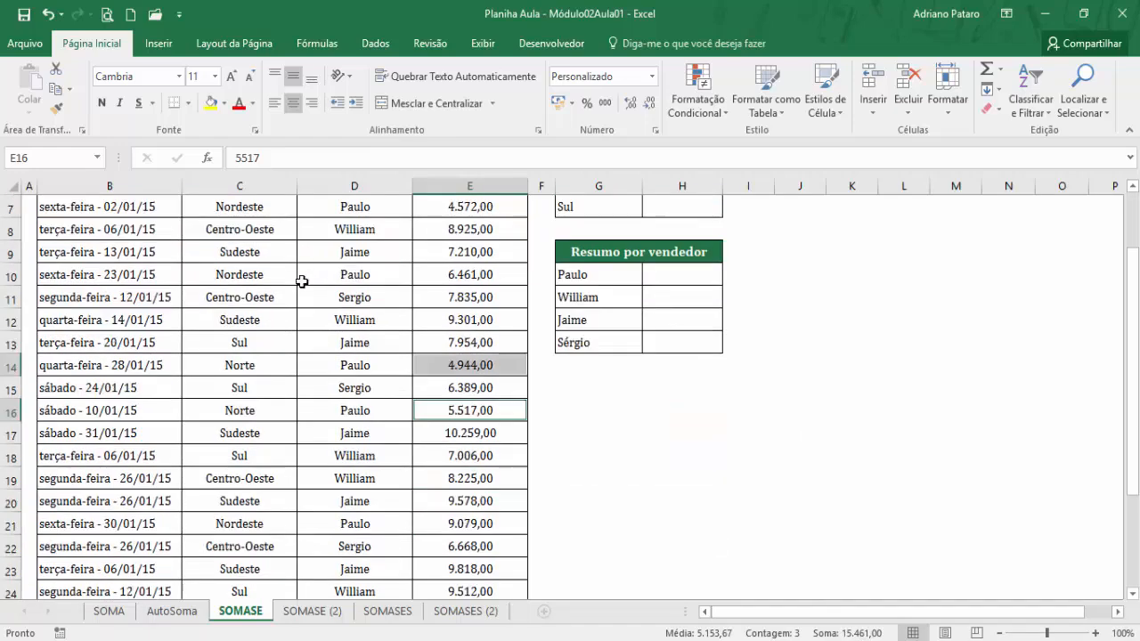
scroll(305, 351, up, 4)
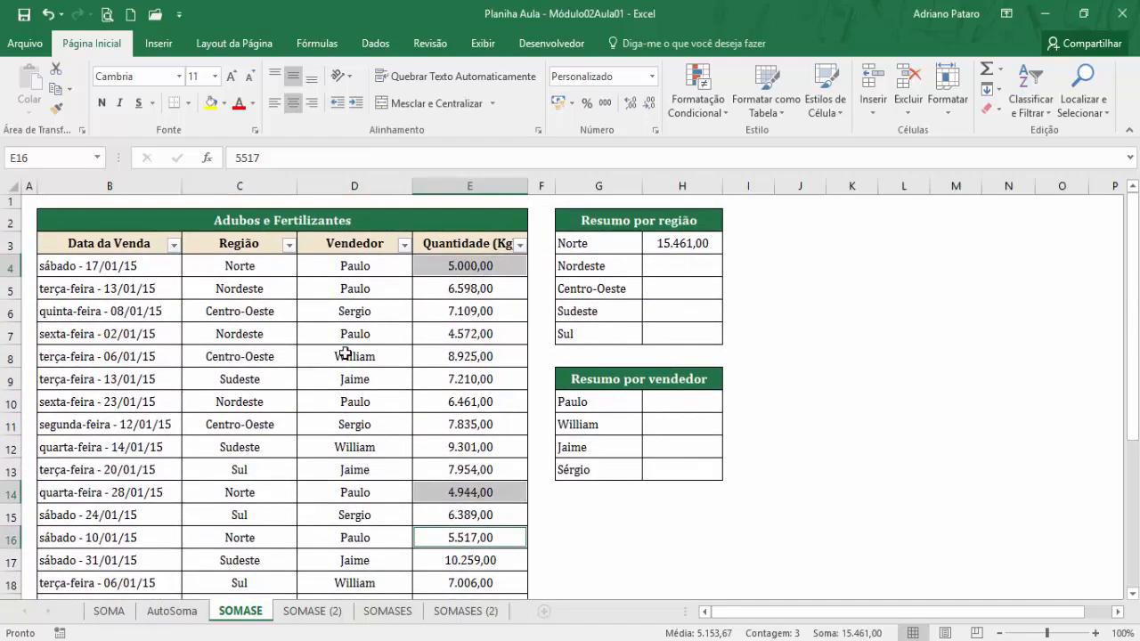
scroll(343, 354, down, 4)
scroll(344, 355, up, 4)
Reopen the SOMASE arguments of H3 and make Intervalo an absolute reference, $C$4:$C$24.
click(669, 258)
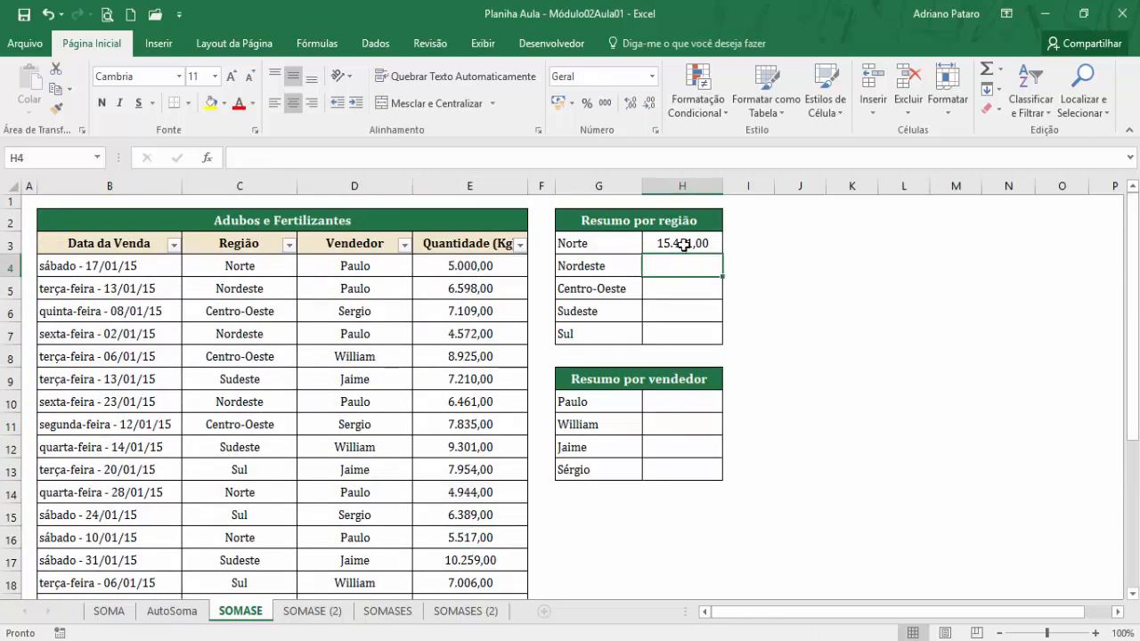
click(682, 244)
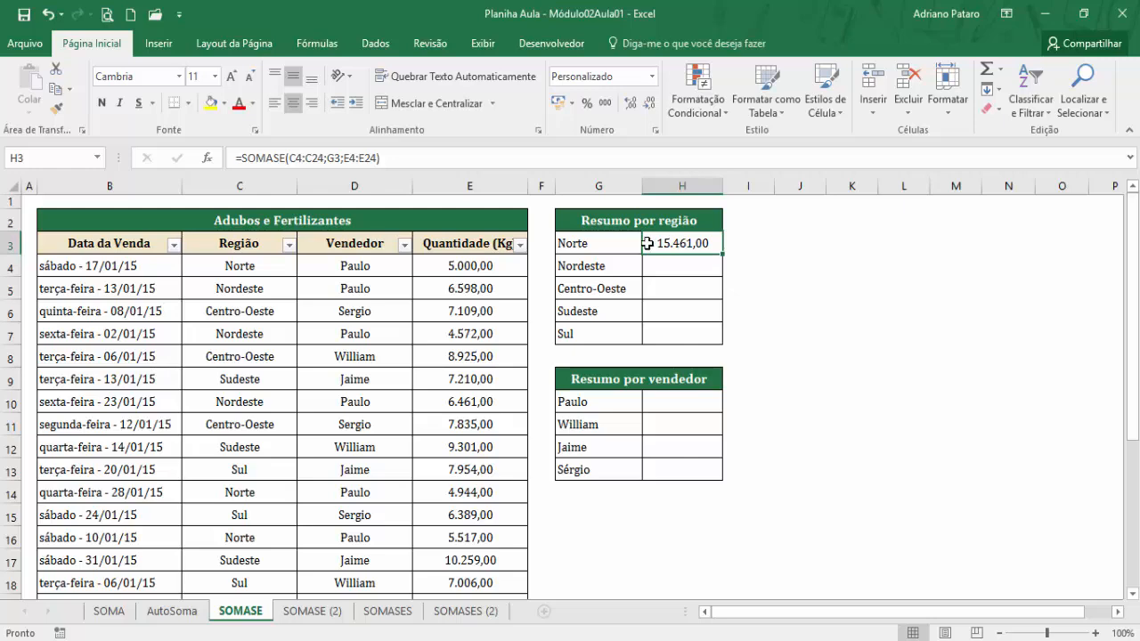
click(207, 161)
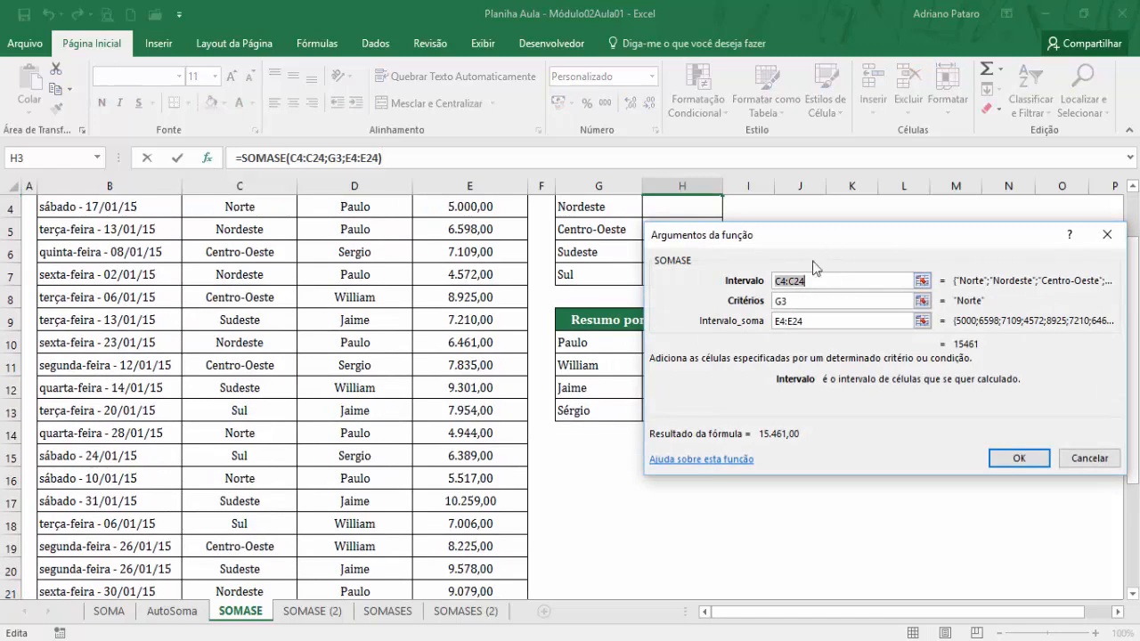
scroll(792, 264, up, 1)
drag(798, 247, 895, 230)
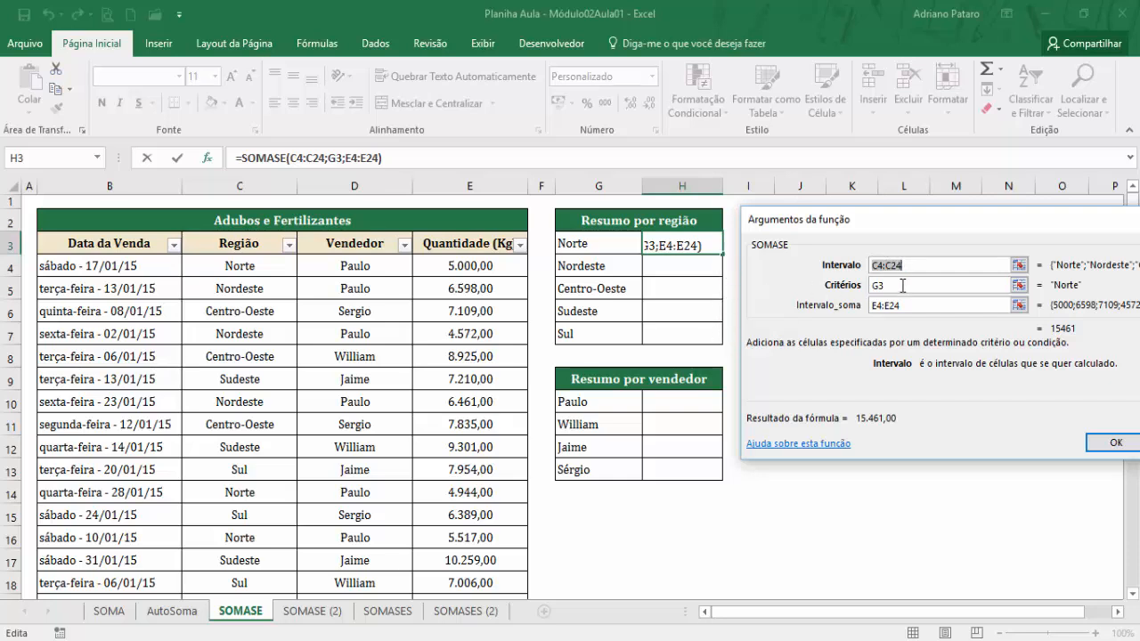
drag(917, 264, 869, 272)
key(F4)
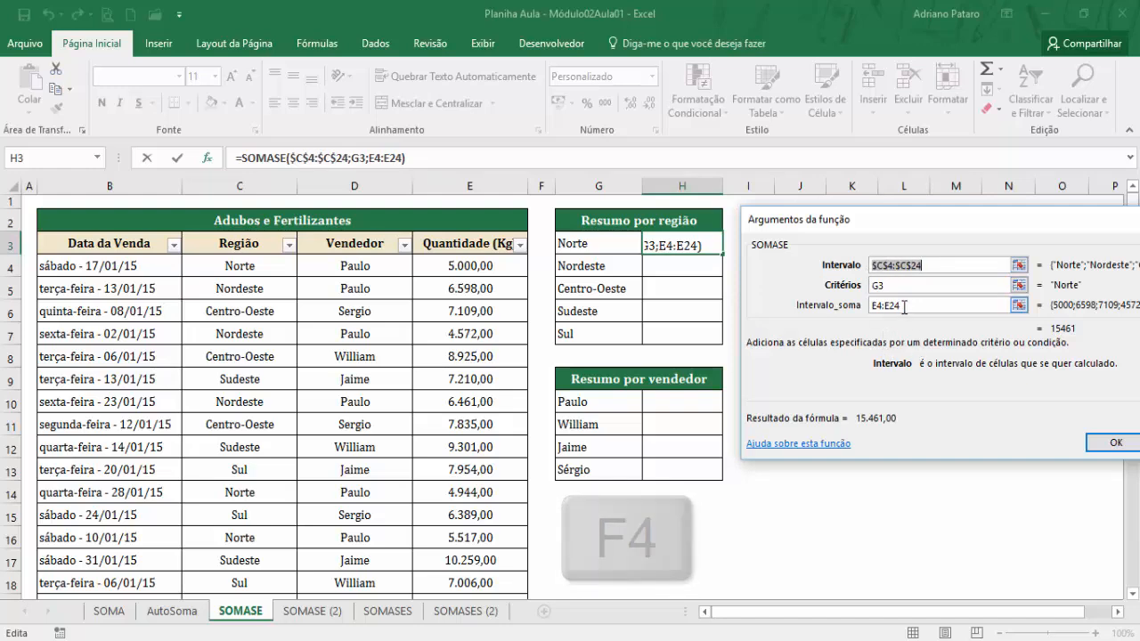
Make Intervalo_soma absolute as $E$4:$E$24, leave Critérios as the relative reference G3, and apply the edited function.
scroll(904, 307, down, 1)
drag(901, 305, 868, 307)
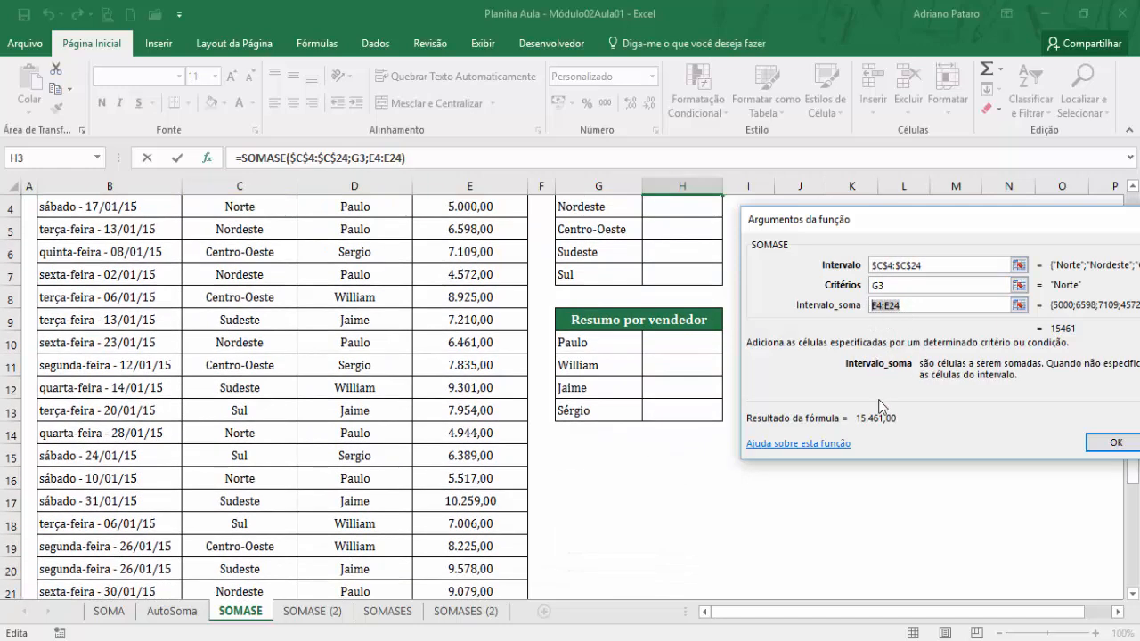
key(F4)
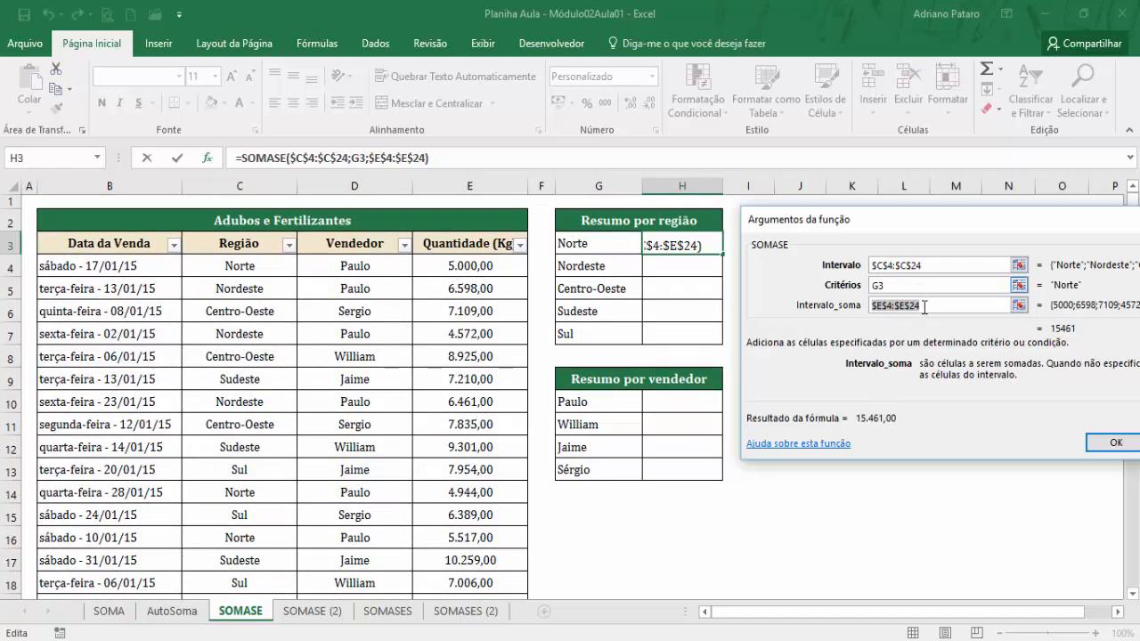
click(900, 284)
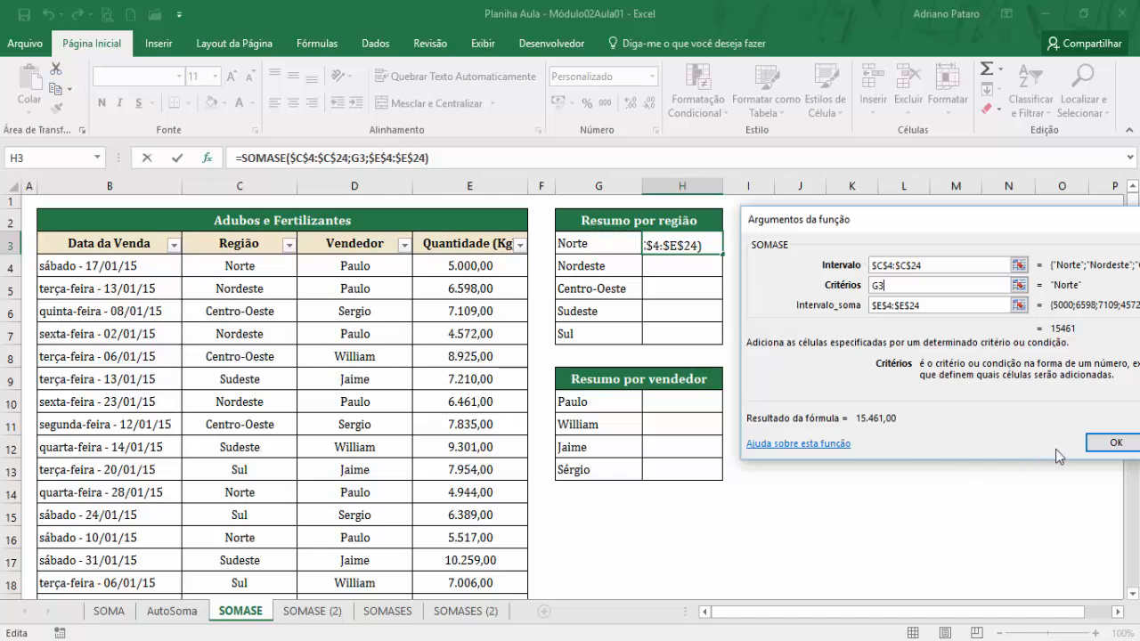
click(1101, 449)
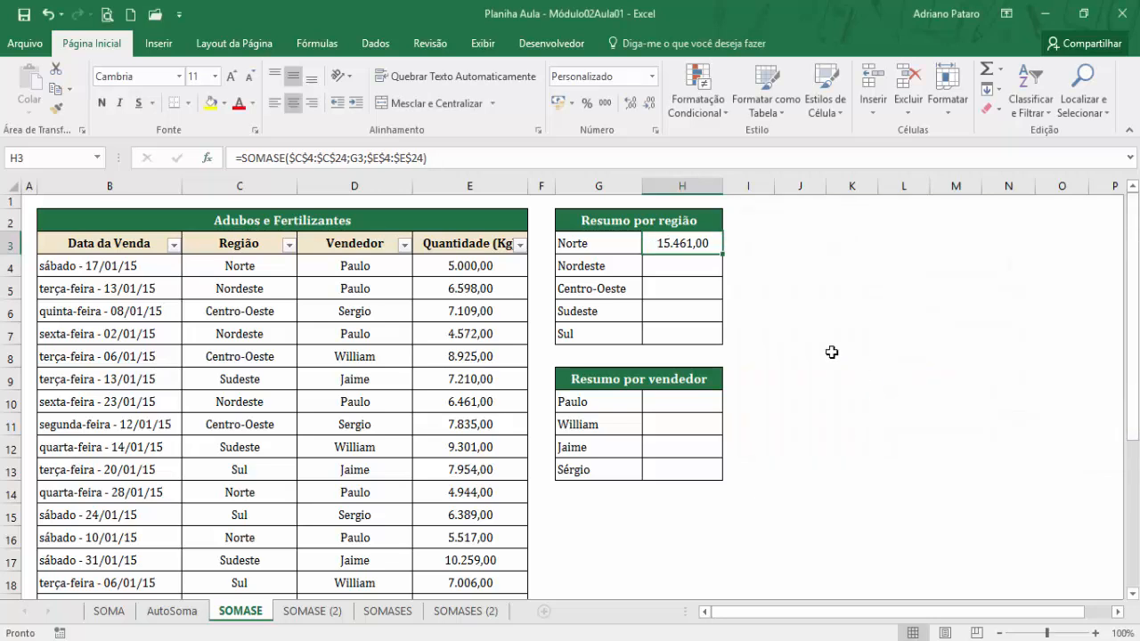
Fill the SOMASE formula from H3 down to H7 for the remaining regions.
drag(723, 254, 725, 339)
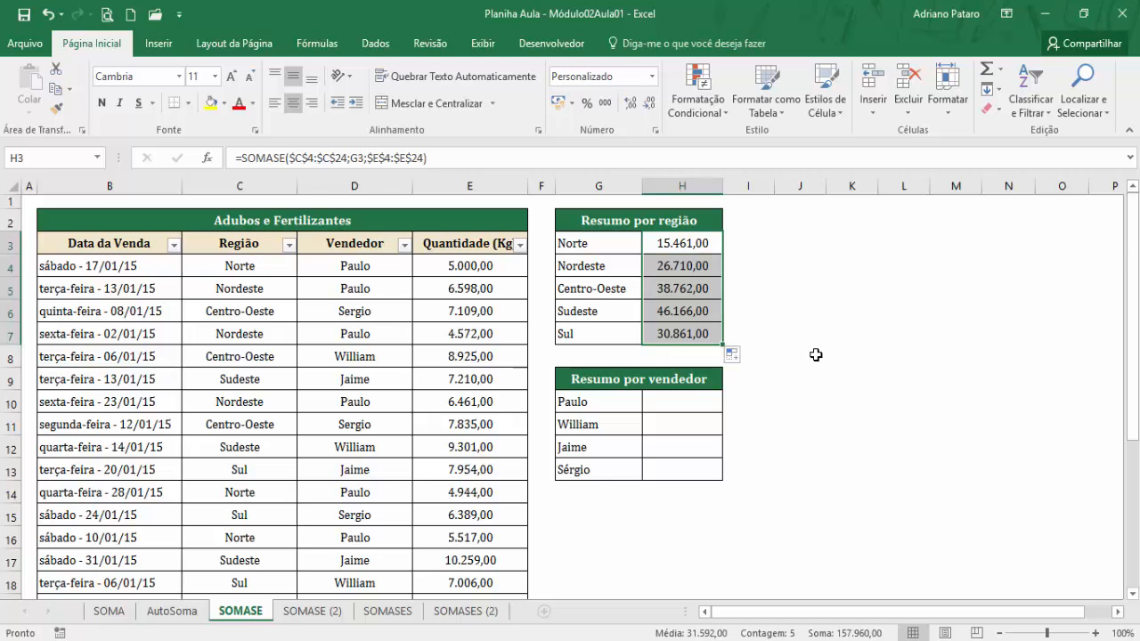
click(674, 221)
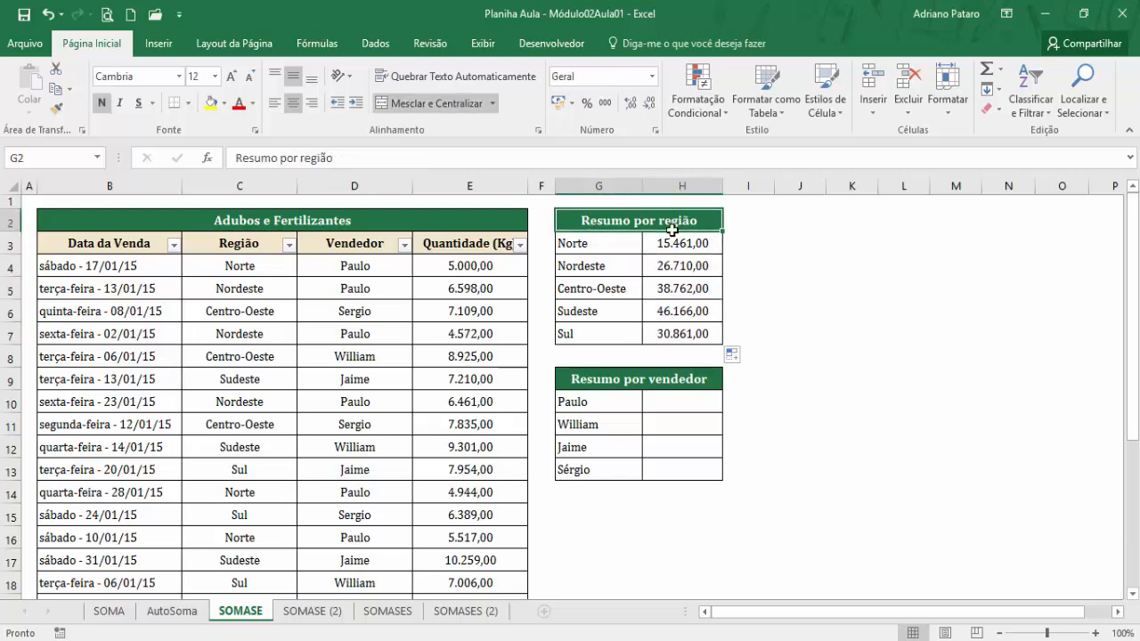
Start a SOMASE function in H10 of the Resumo por vendedor table, keeping the summary tables uncovered by its arguments dialog.
click(688, 394)
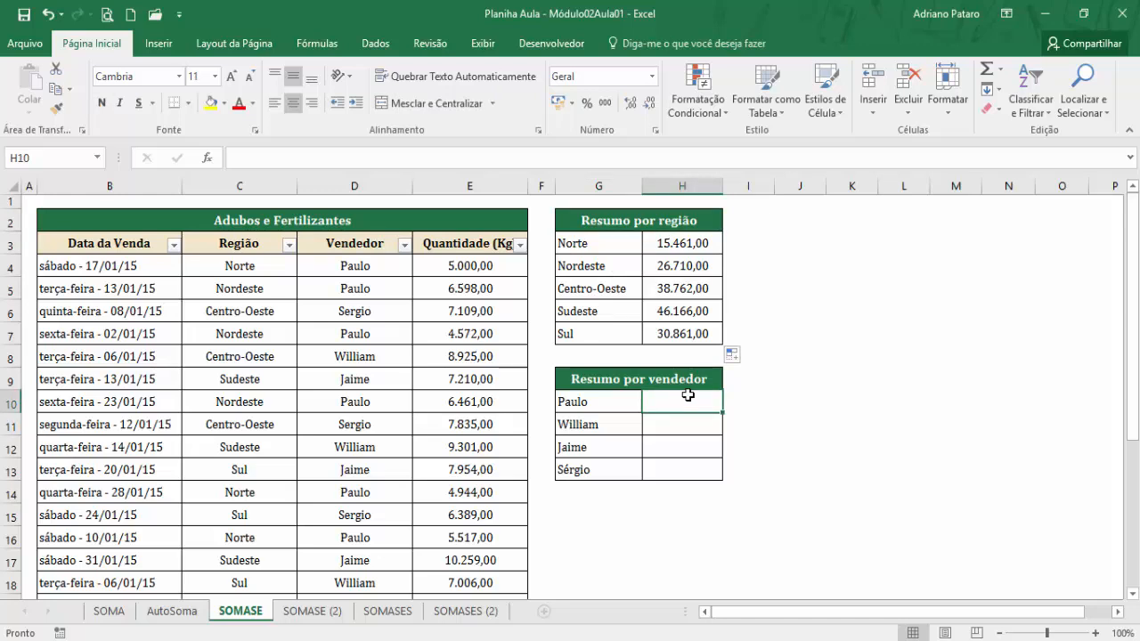
click(323, 45)
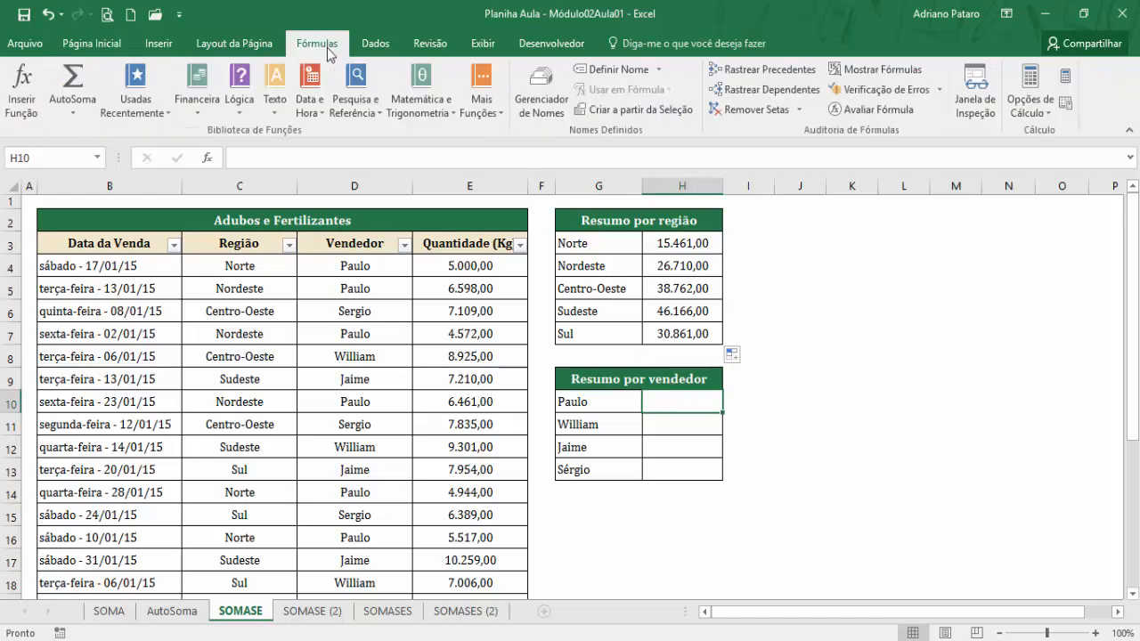
click(452, 105)
drag(549, 222, 553, 448)
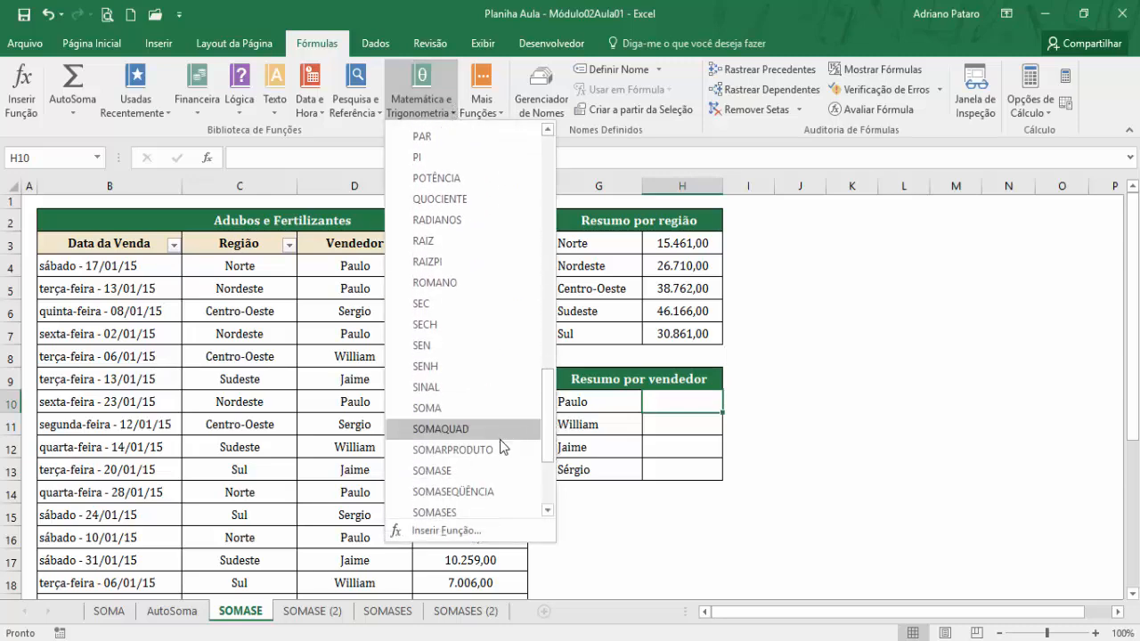
click(443, 478)
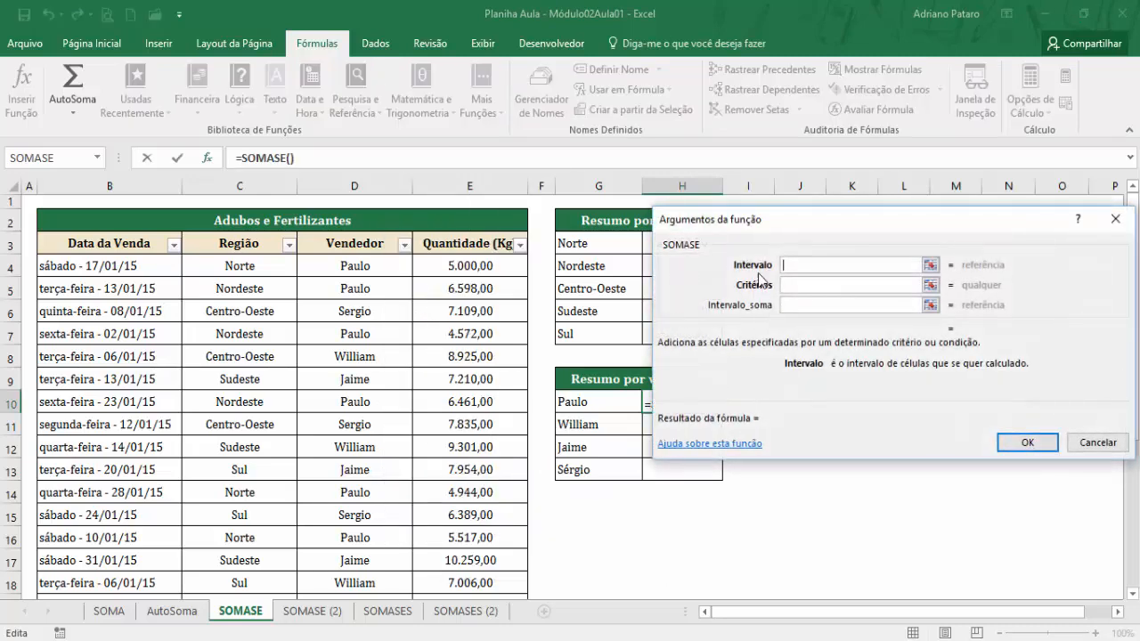
drag(771, 228, 837, 224)
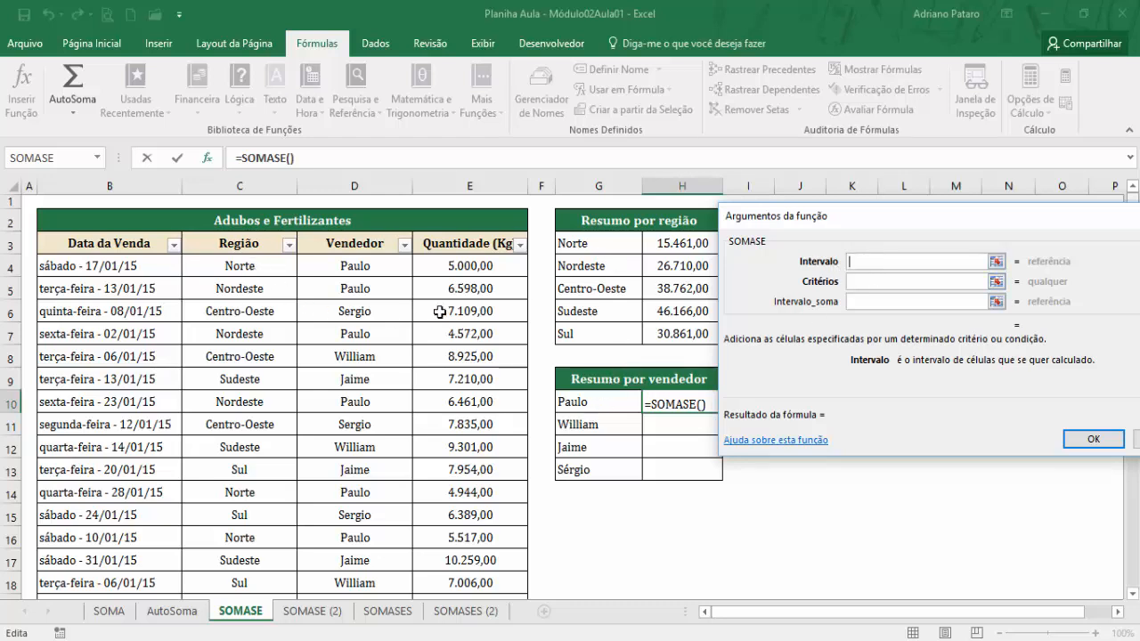
Set the SOMASE arguments for H10: Intervalo D4:D24, Critérios G10 and Intervalo_soma E4:E24.
drag(369, 268, 366, 549)
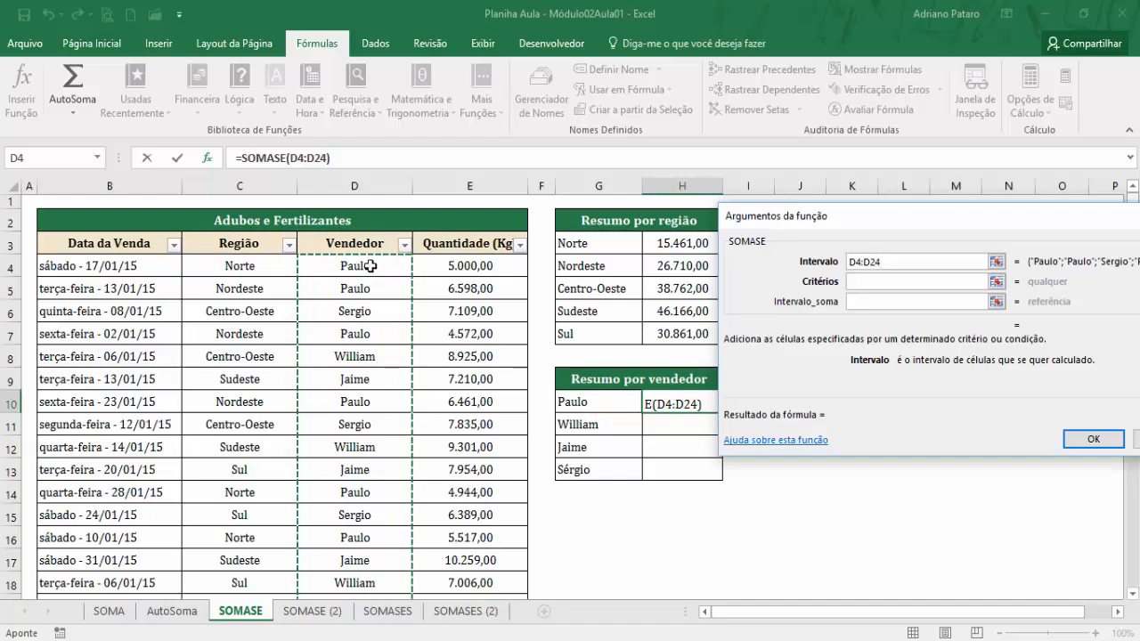
click(881, 281)
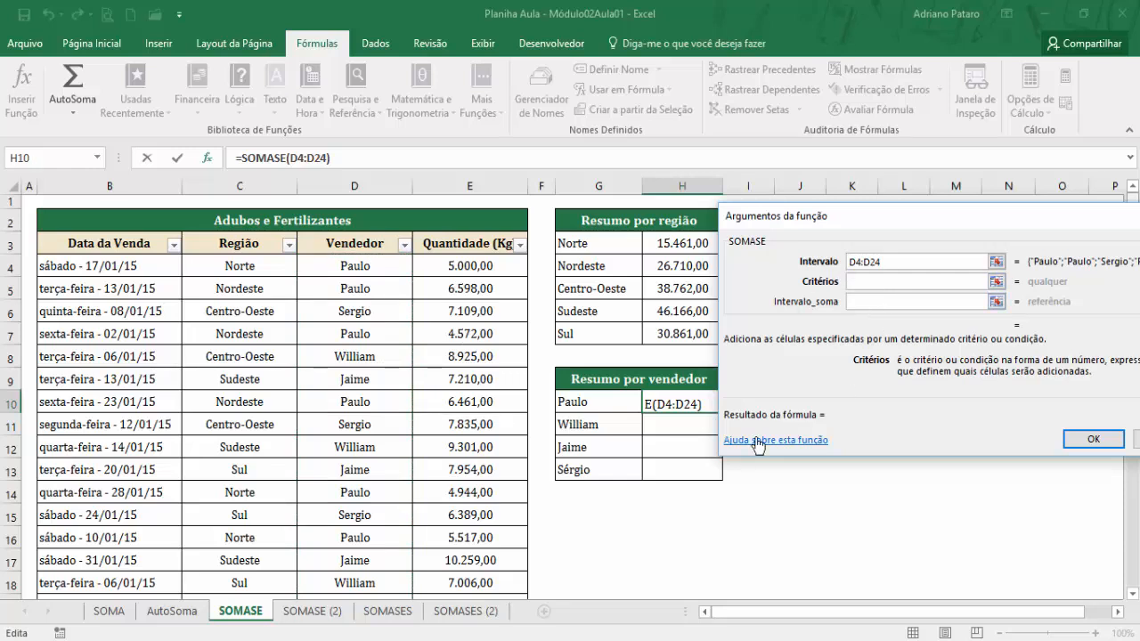
click(593, 405)
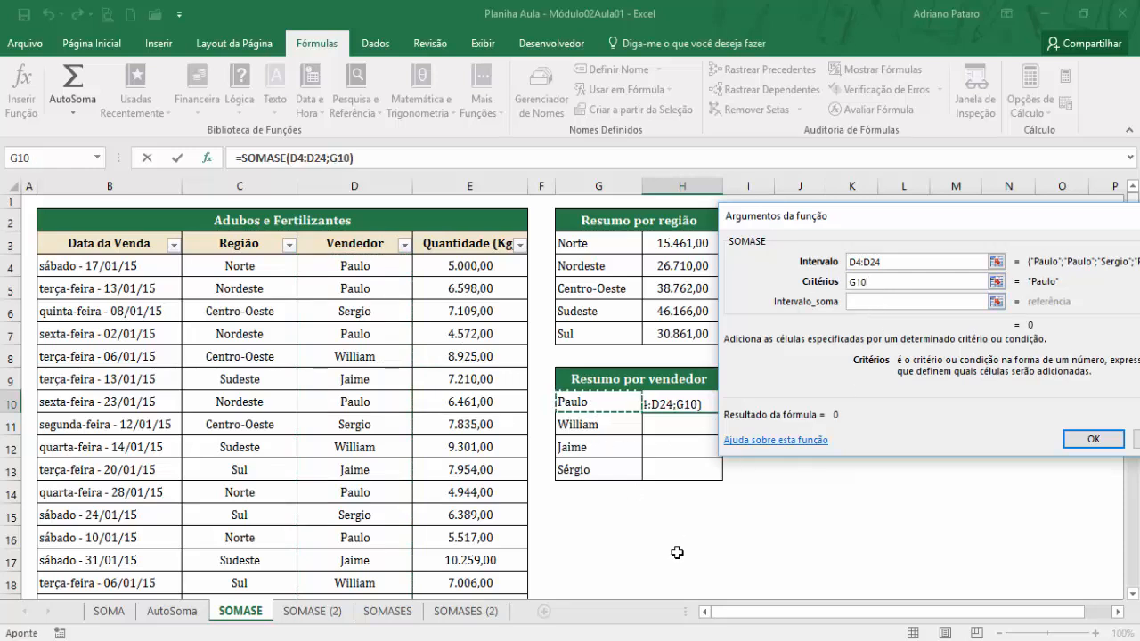
click(876, 301)
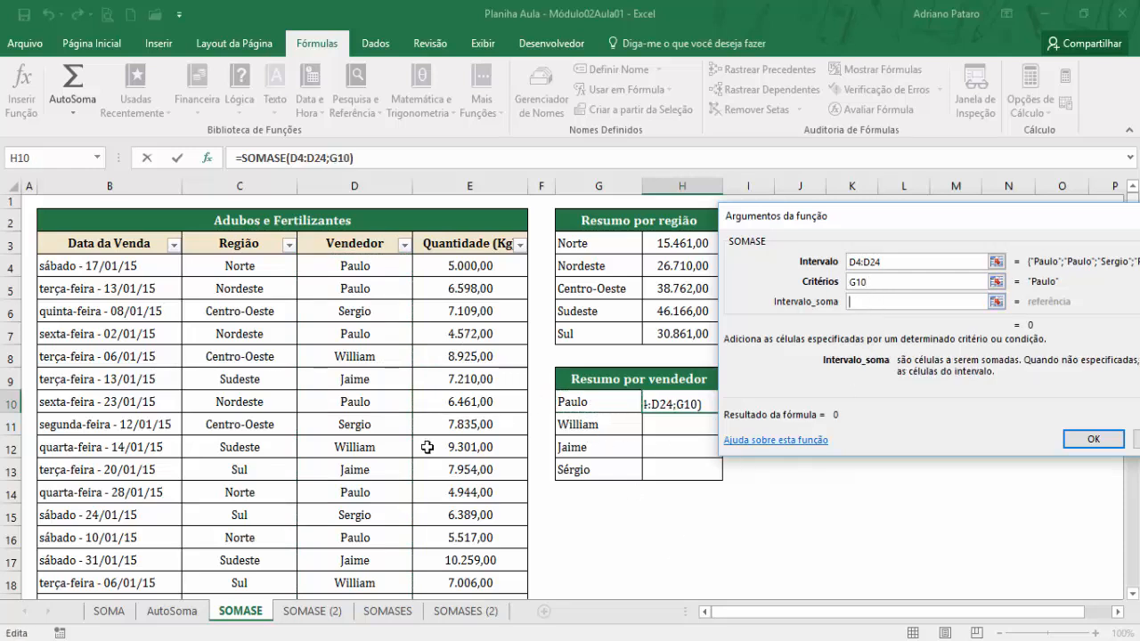
drag(452, 265, 481, 547)
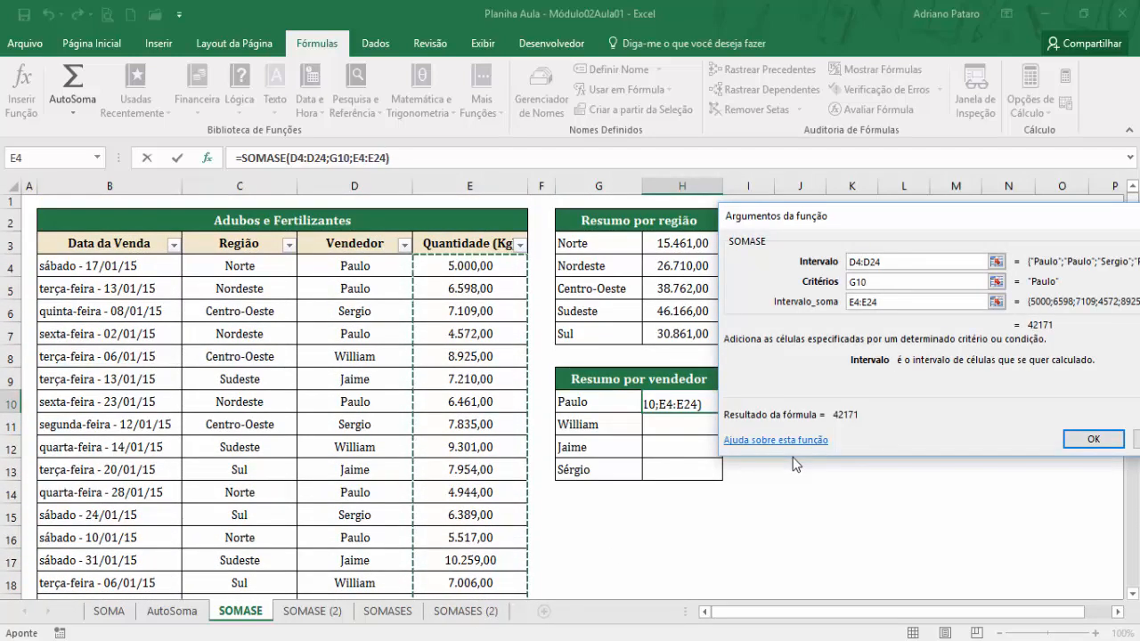
Make Intervalo_soma and Intervalo absolute as $E$4:$E$24 and $D$4:$D$24, and apply the function to H10.
key(F4)
drag(889, 262, 848, 269)
key(F4)
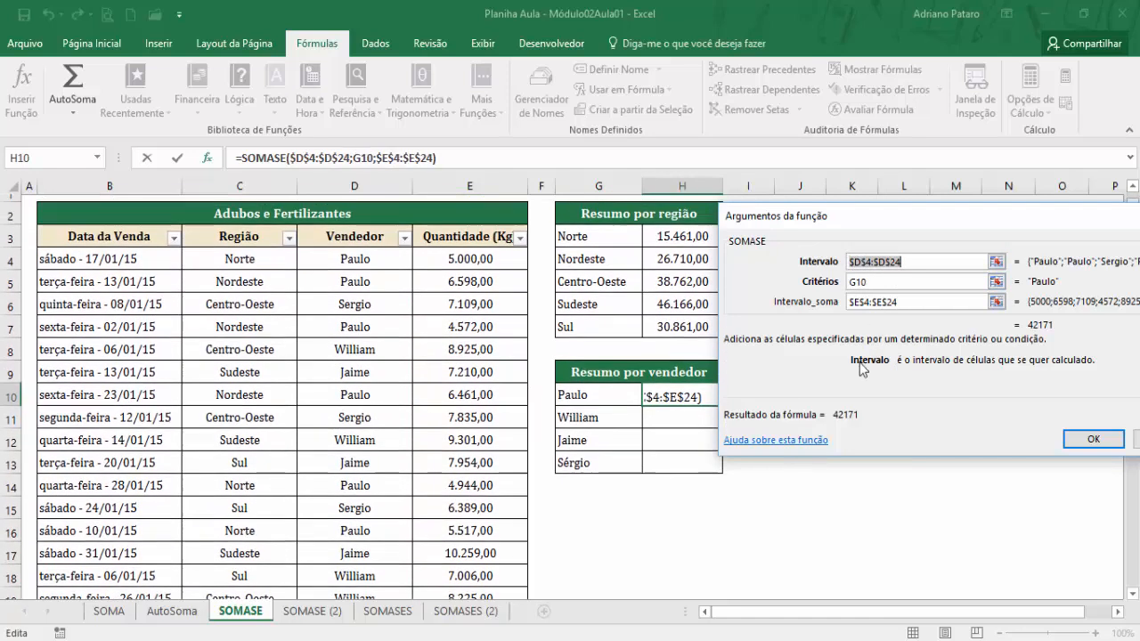
click(1091, 440)
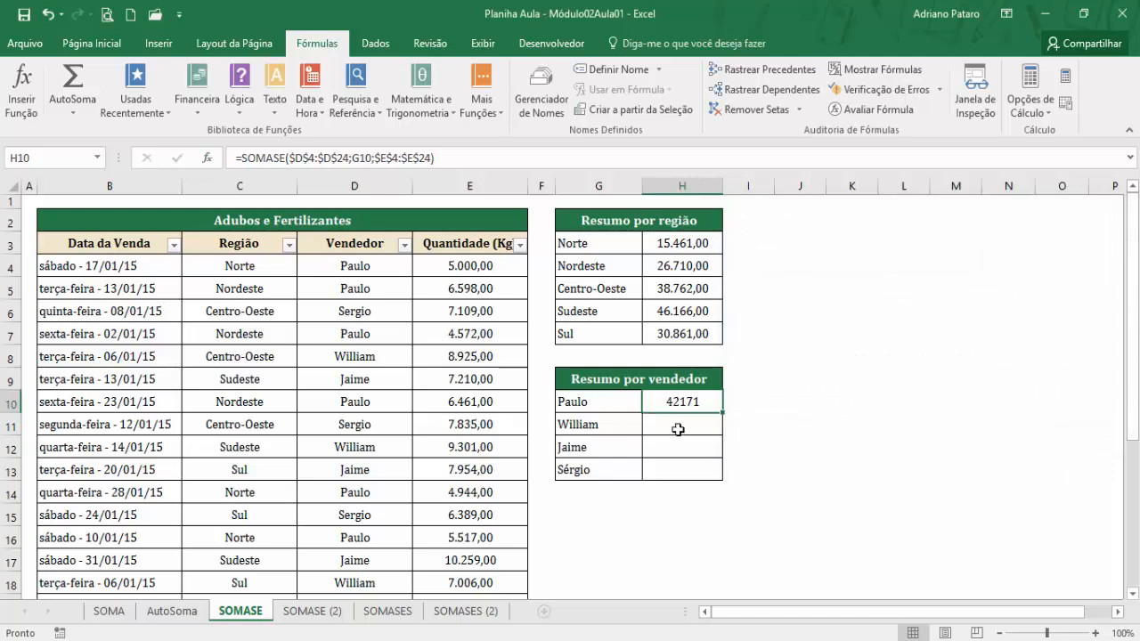
Copy the number format of H3 onto H10 and fill the SOMASE formula down to H13.
click(712, 249)
click(91, 43)
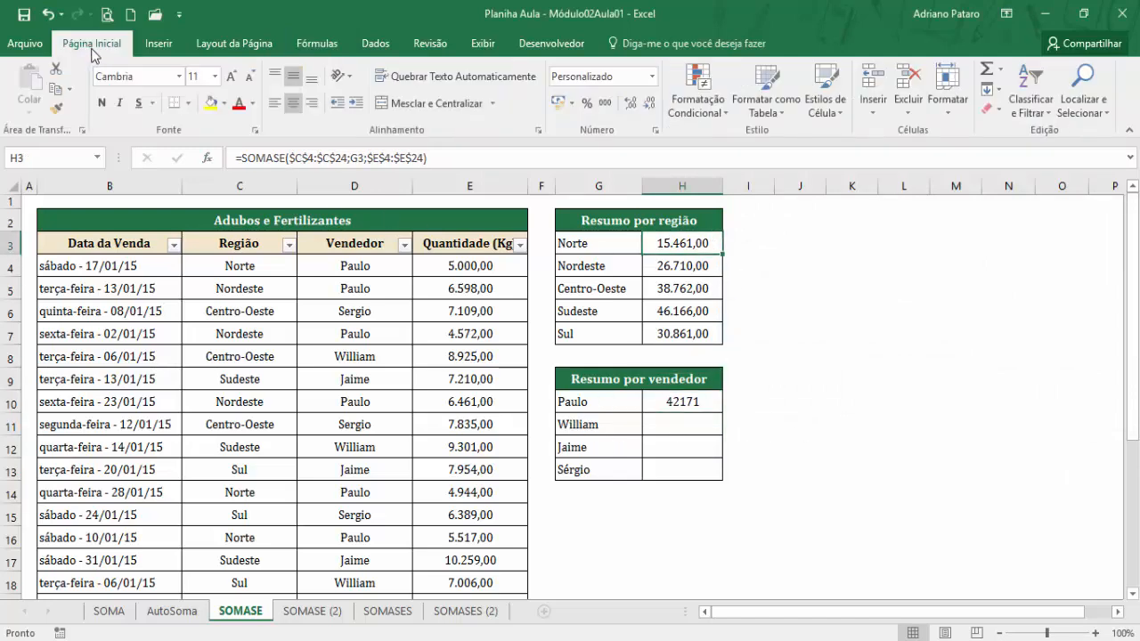
click(56, 107)
click(674, 403)
drag(722, 412, 725, 476)
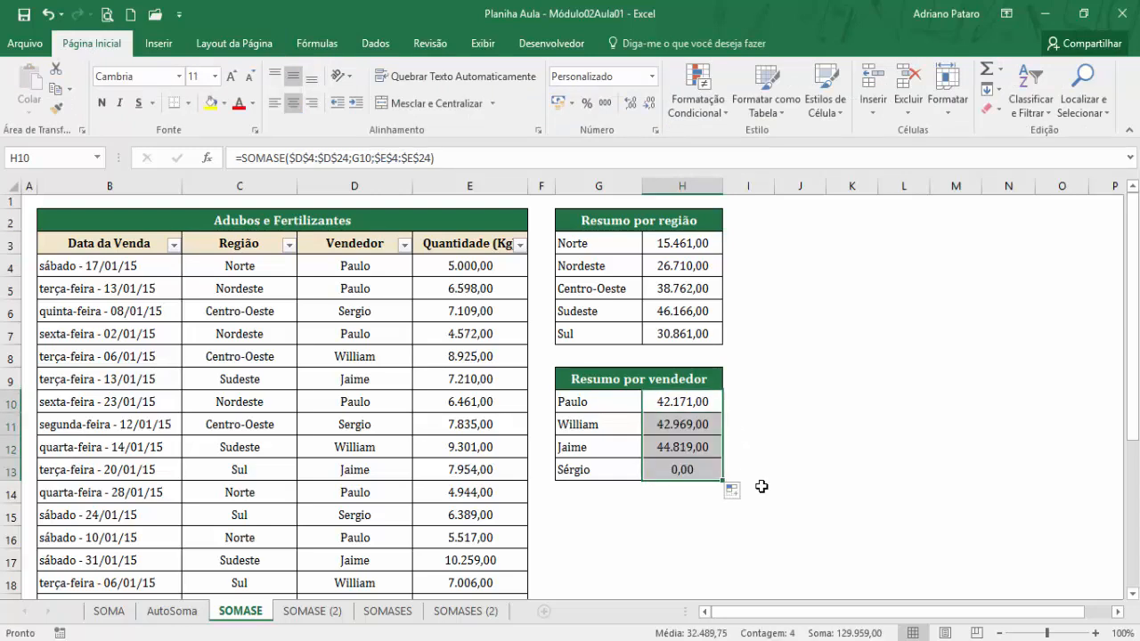
Examine the formula in H13 and compare the spelling of the seller in G13 with the entry in D6.
click(678, 467)
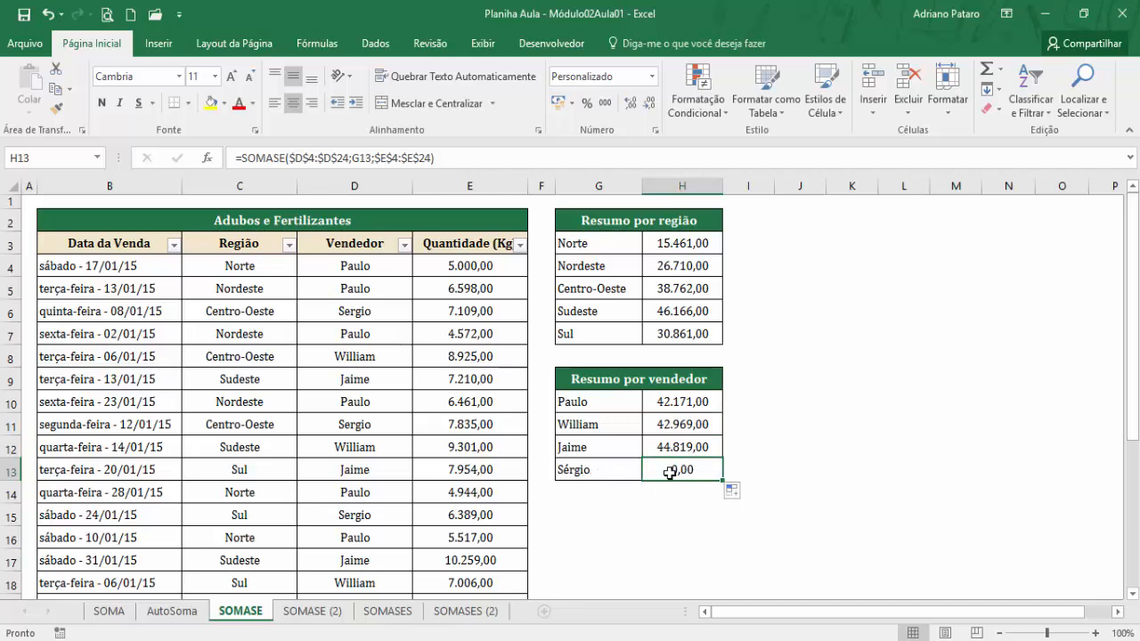
click(601, 470)
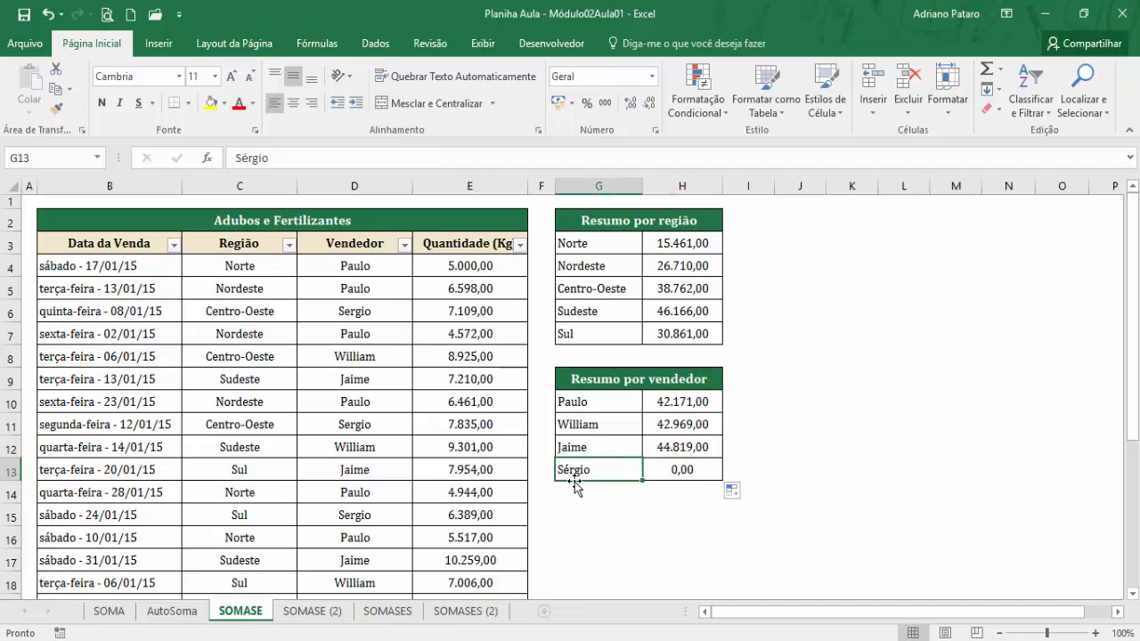
click(361, 315)
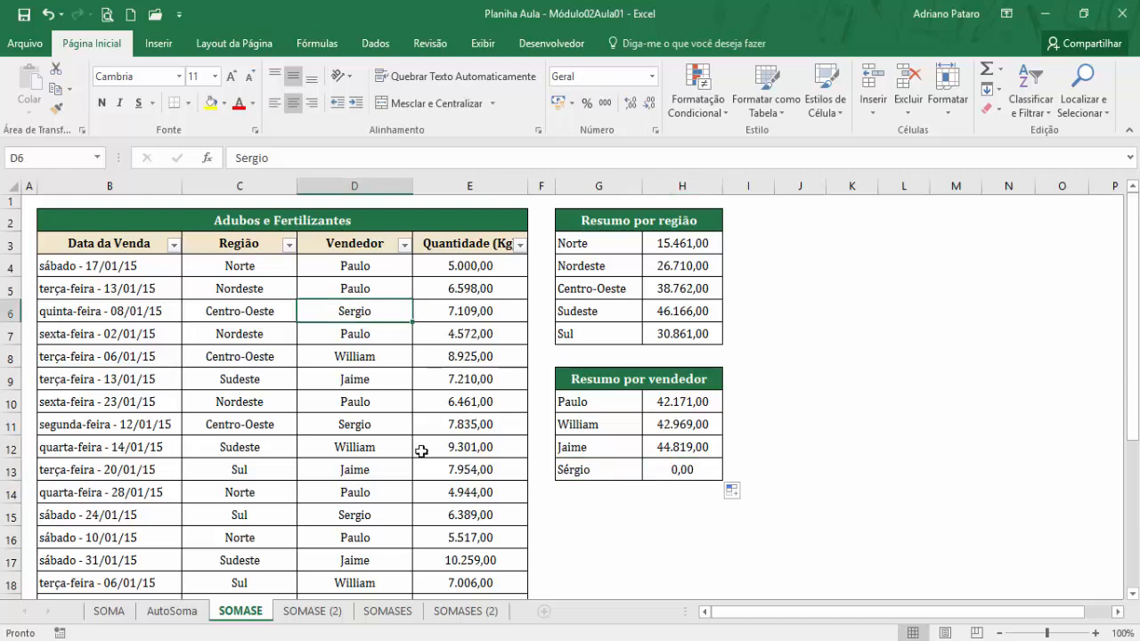
click(692, 477)
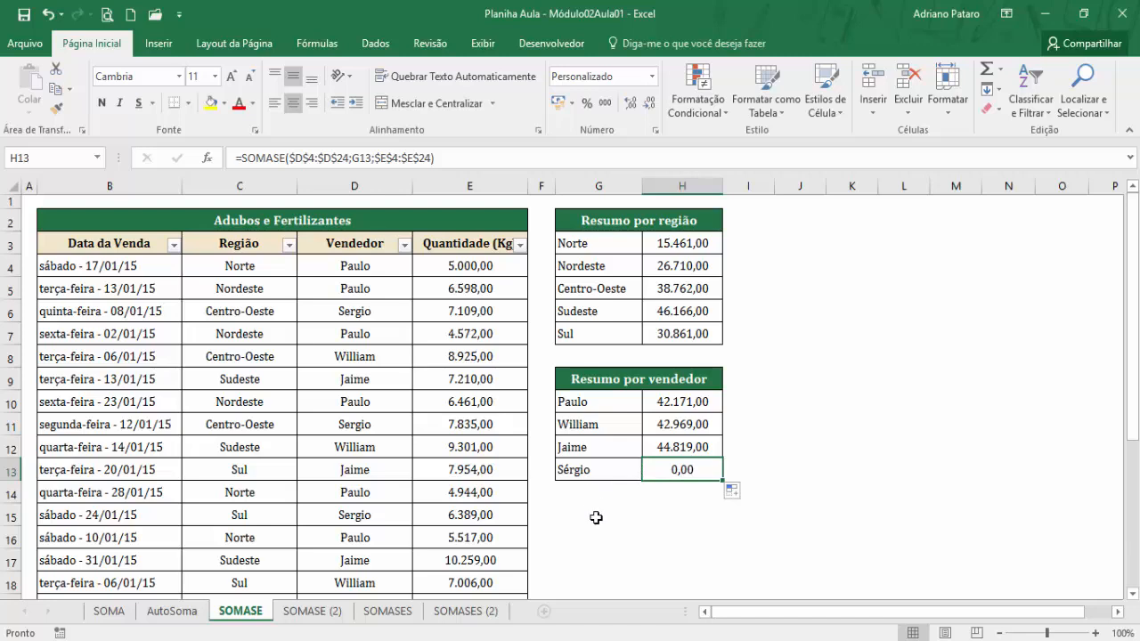
click(577, 470)
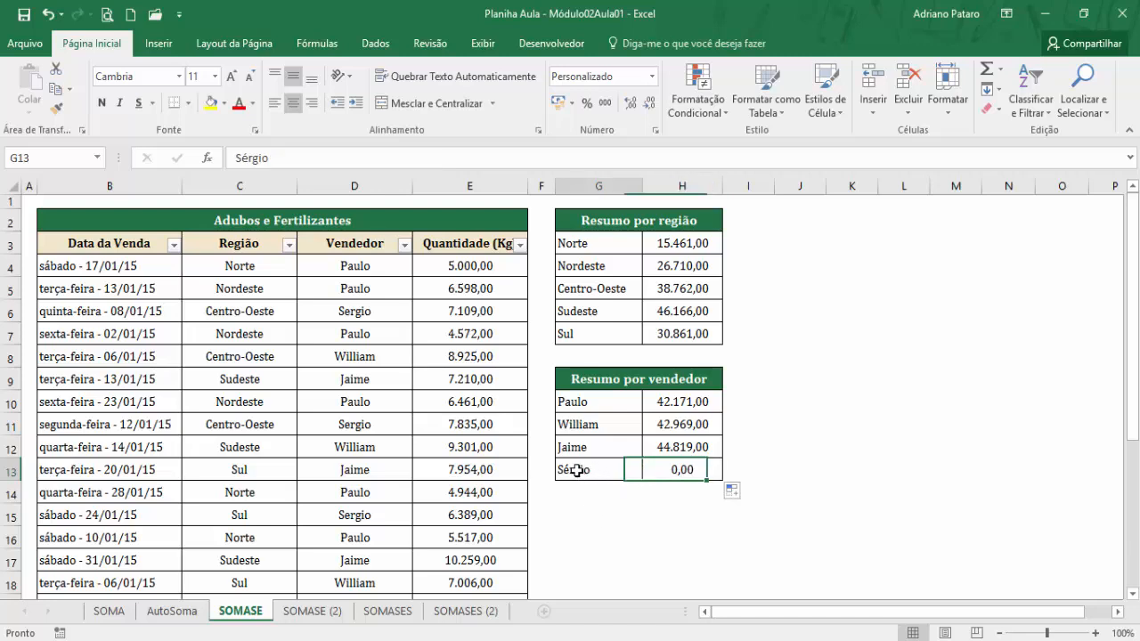
click(385, 315)
click(588, 470)
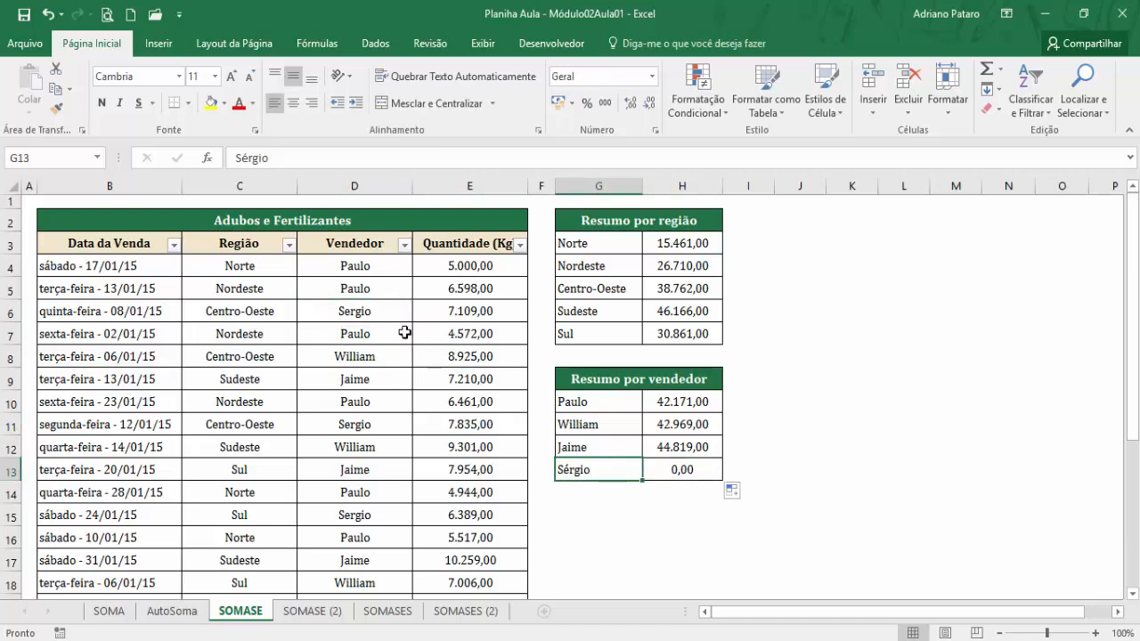
Replace the seller name in G13 with a copy of D6 and left-align the cell.
click(378, 308)
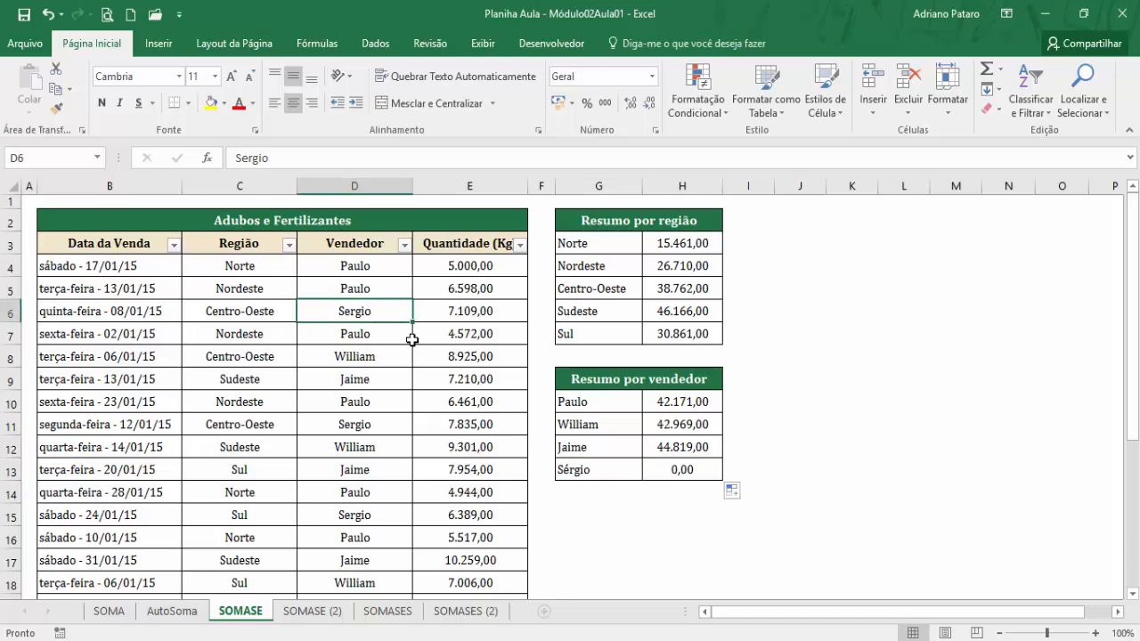
key(ctrl+c)
click(582, 470)
key(ctrl+v)
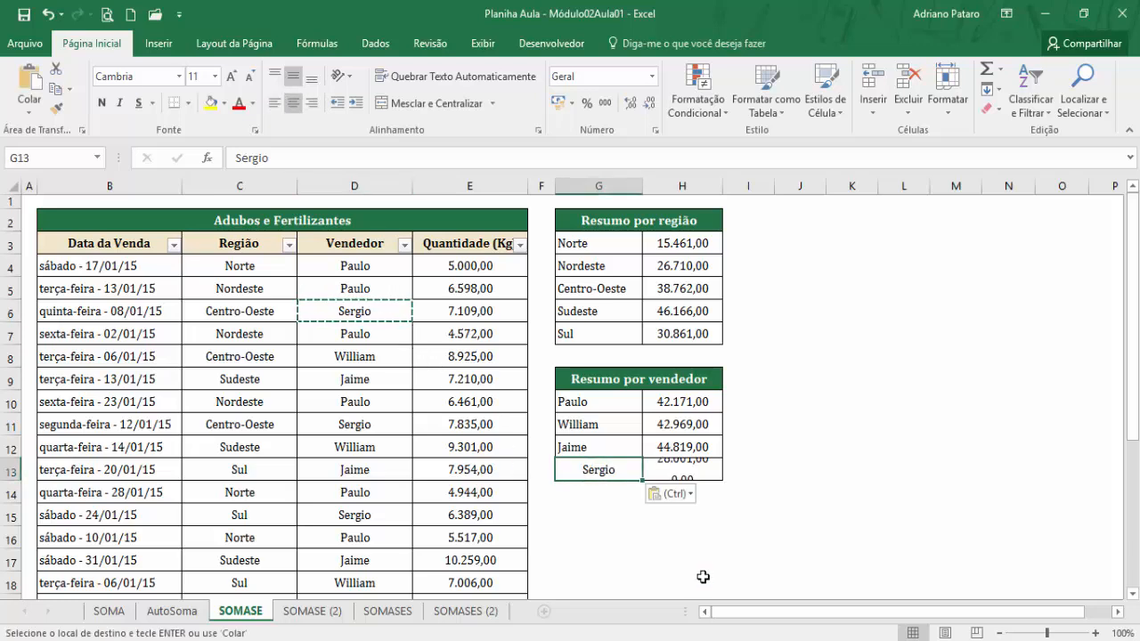
click(704, 460)
click(597, 467)
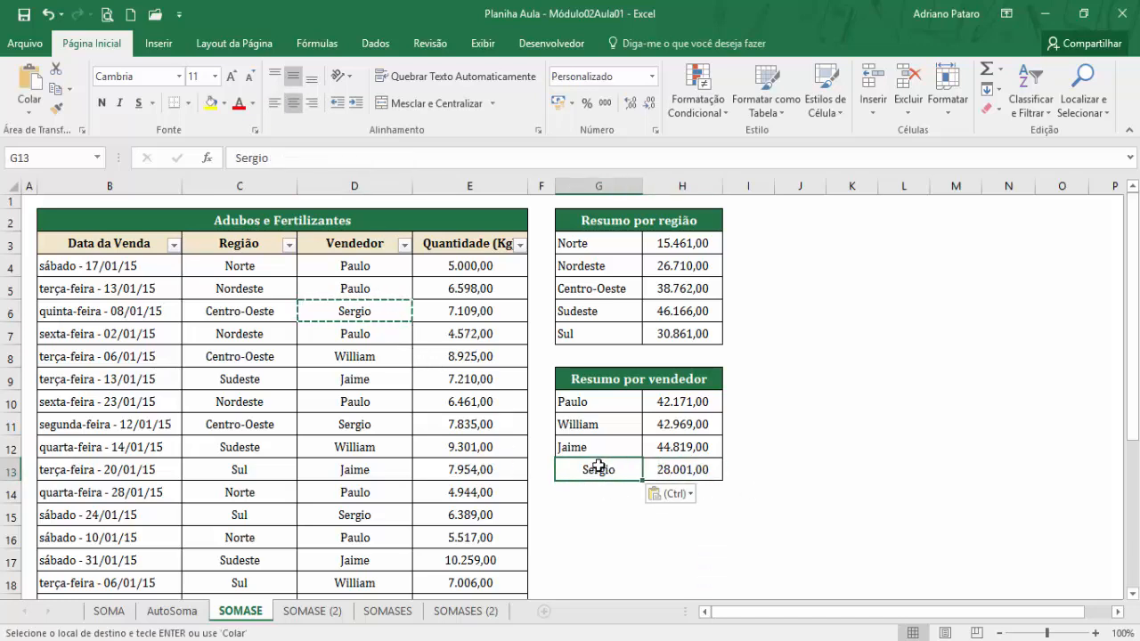
click(275, 104)
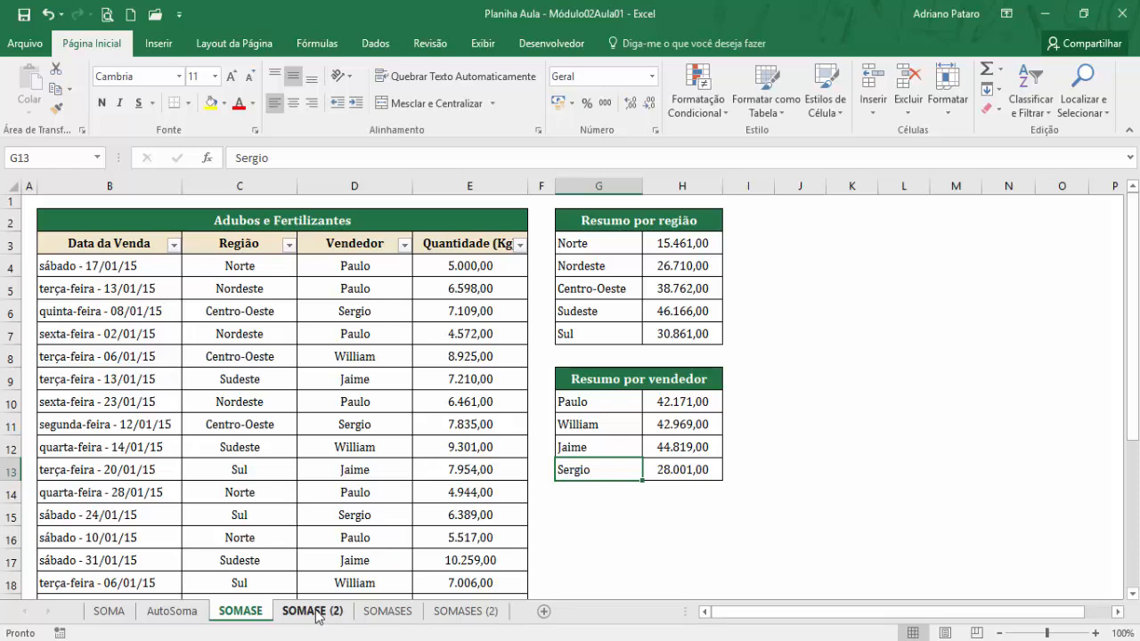
On the SOMASE (2) sheet, start a SOMASE function in H3 of Resumo por data, keeping the tables uncovered by its arguments dialog.
click(312, 611)
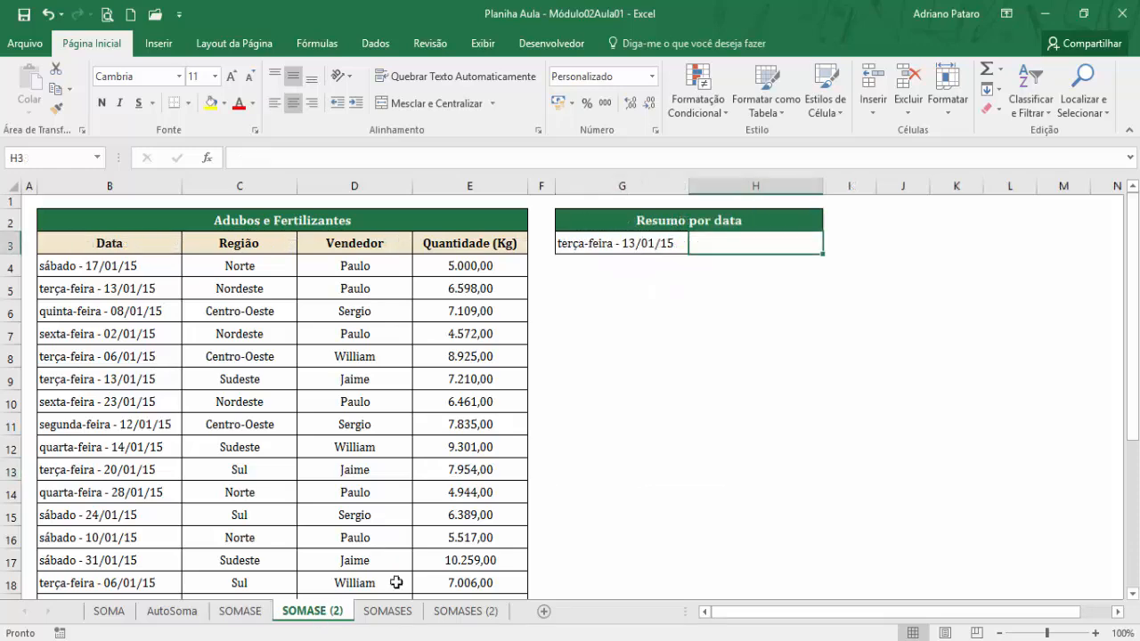
scroll(170, 360, down, 4)
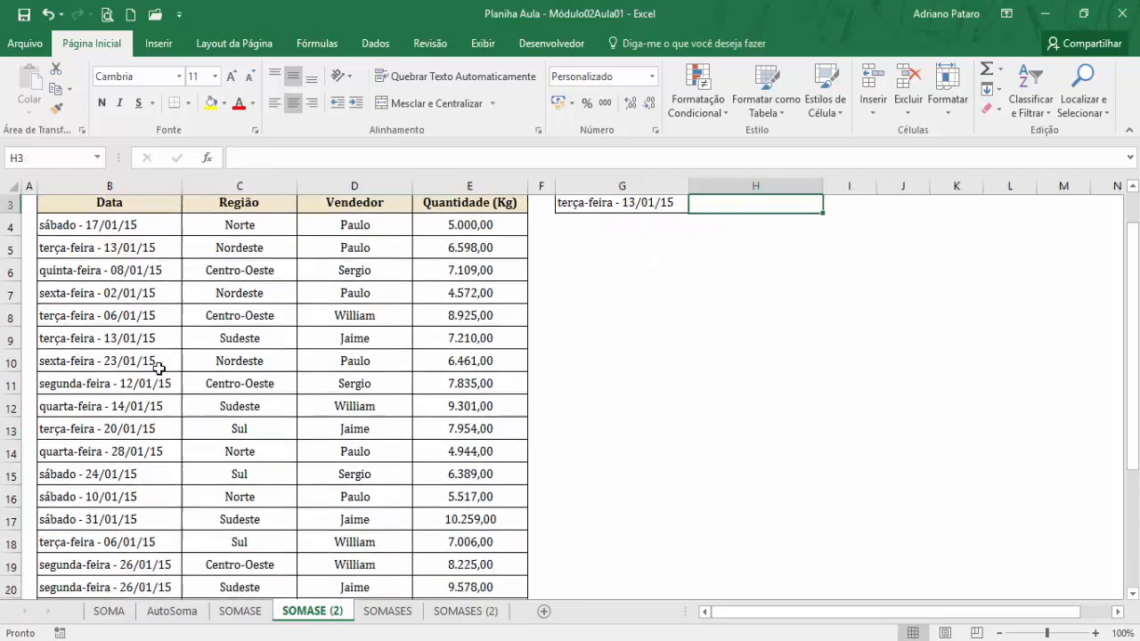
scroll(151, 352, up, 4)
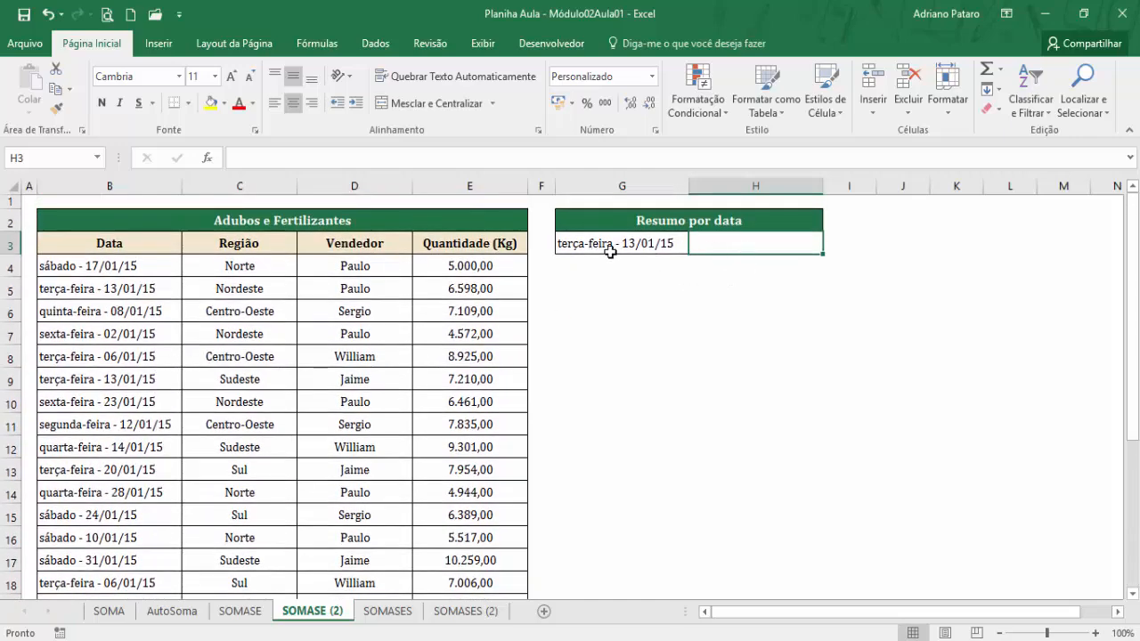
click(320, 49)
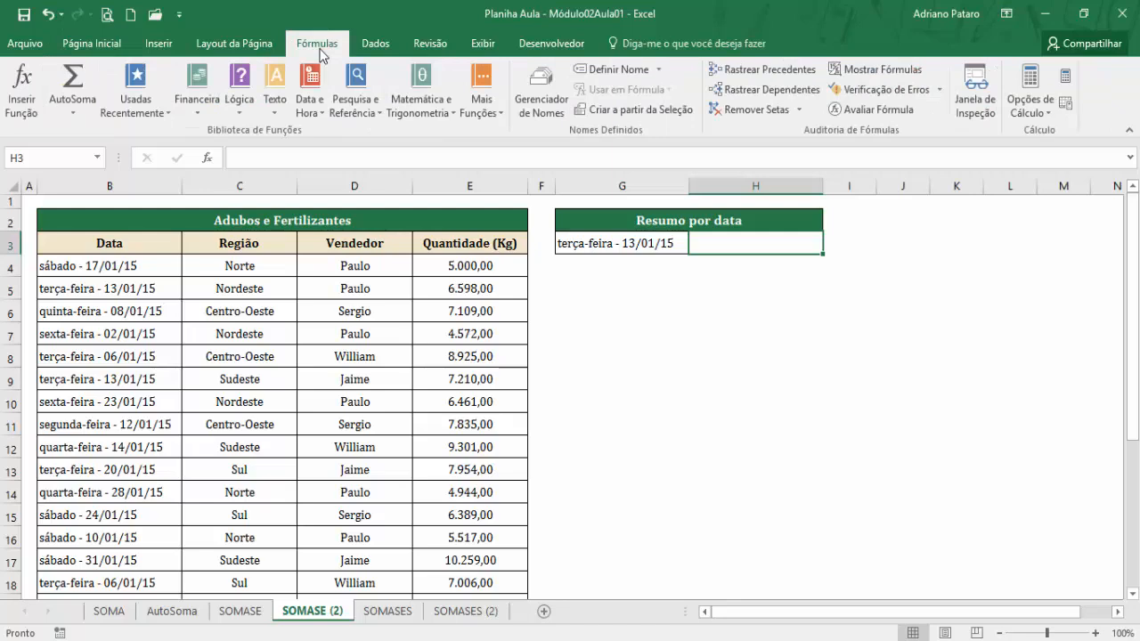
click(446, 116)
drag(552, 222, 554, 445)
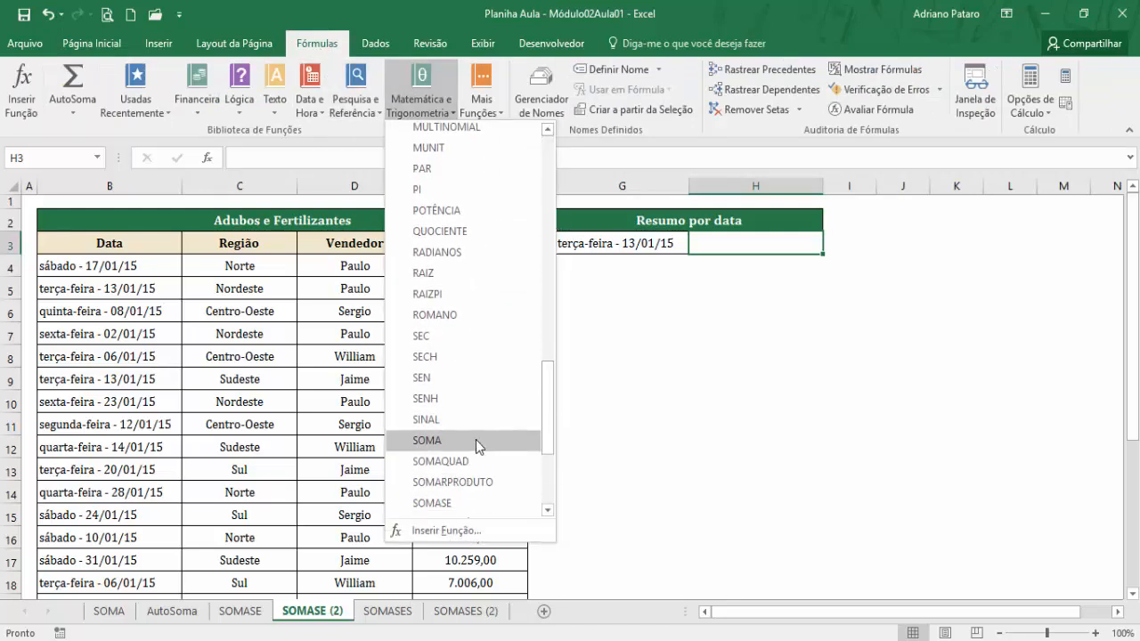
click(470, 503)
drag(790, 215, 705, 332)
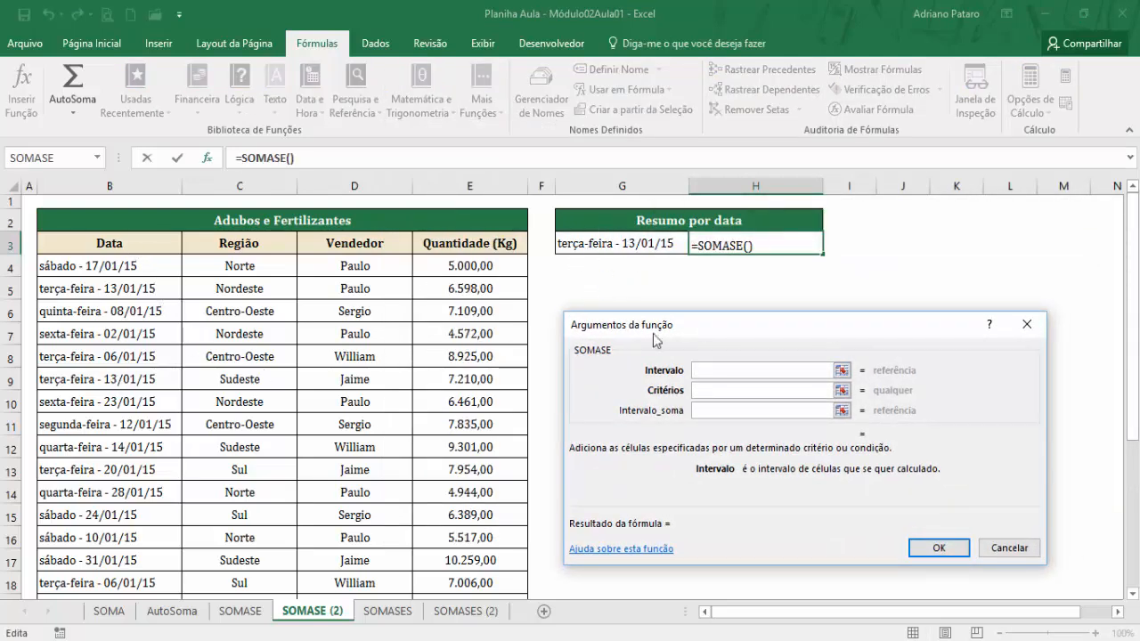
Set Intervalo to B4:B24, Critérios to G3 and Intervalo_soma to E4:E24, and apply the SOMASE function.
drag(158, 264, 129, 552)
key(Tab)
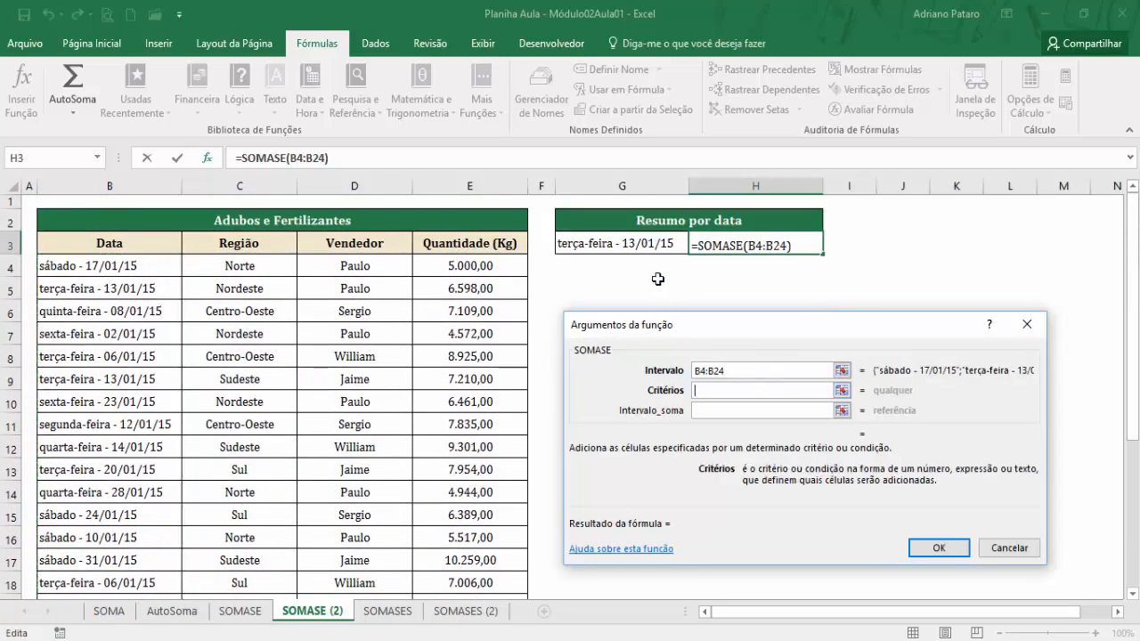
click(619, 244)
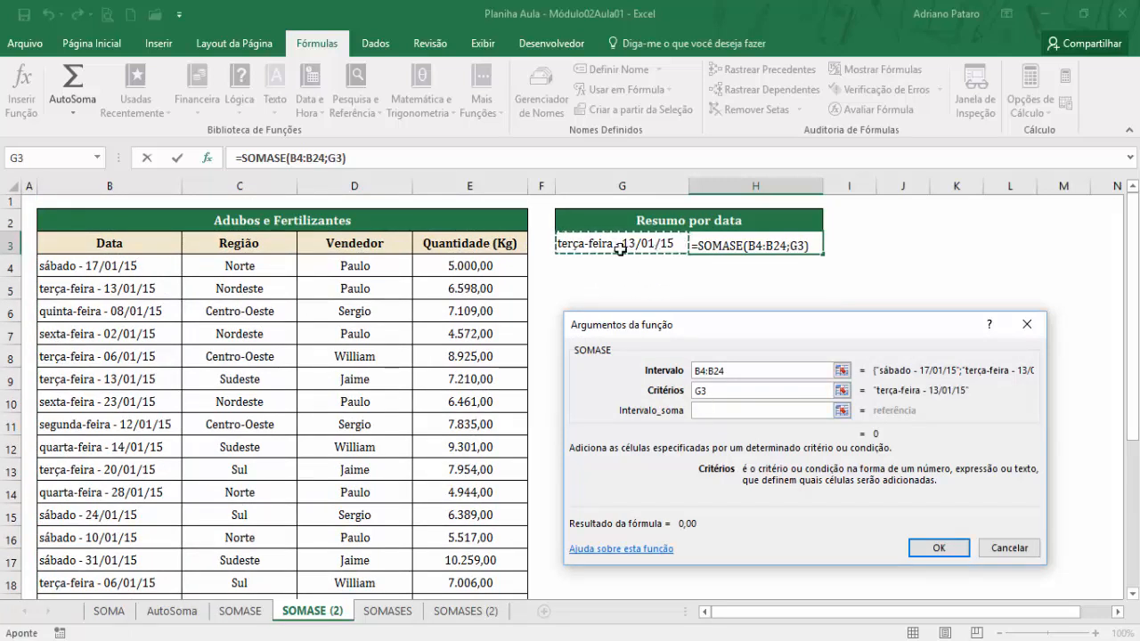
click(716, 411)
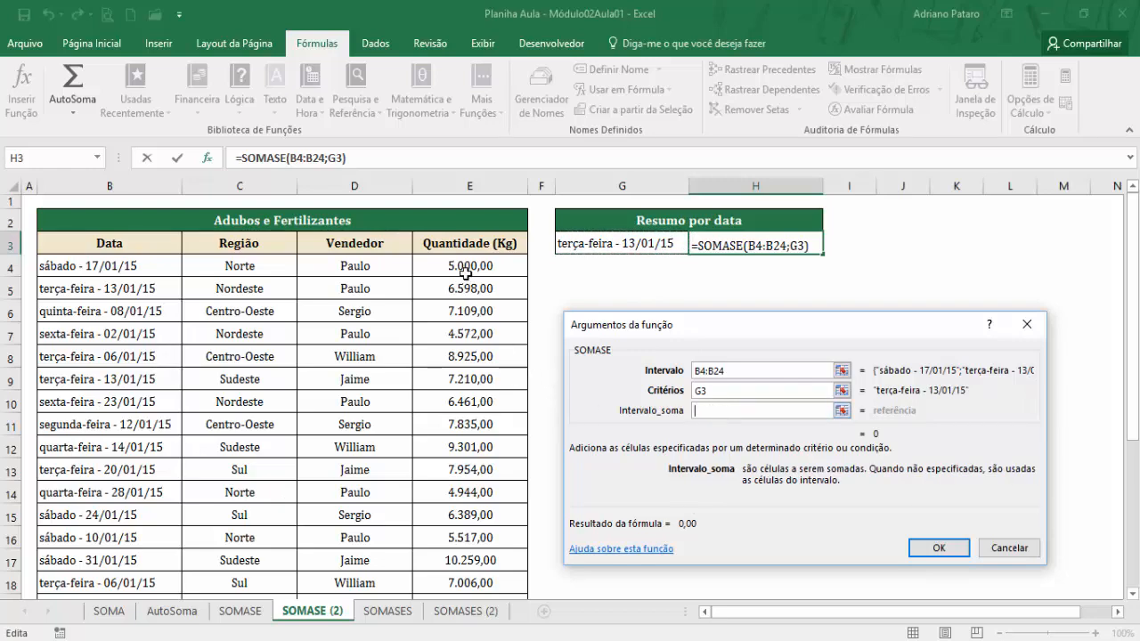
drag(464, 267, 531, 555)
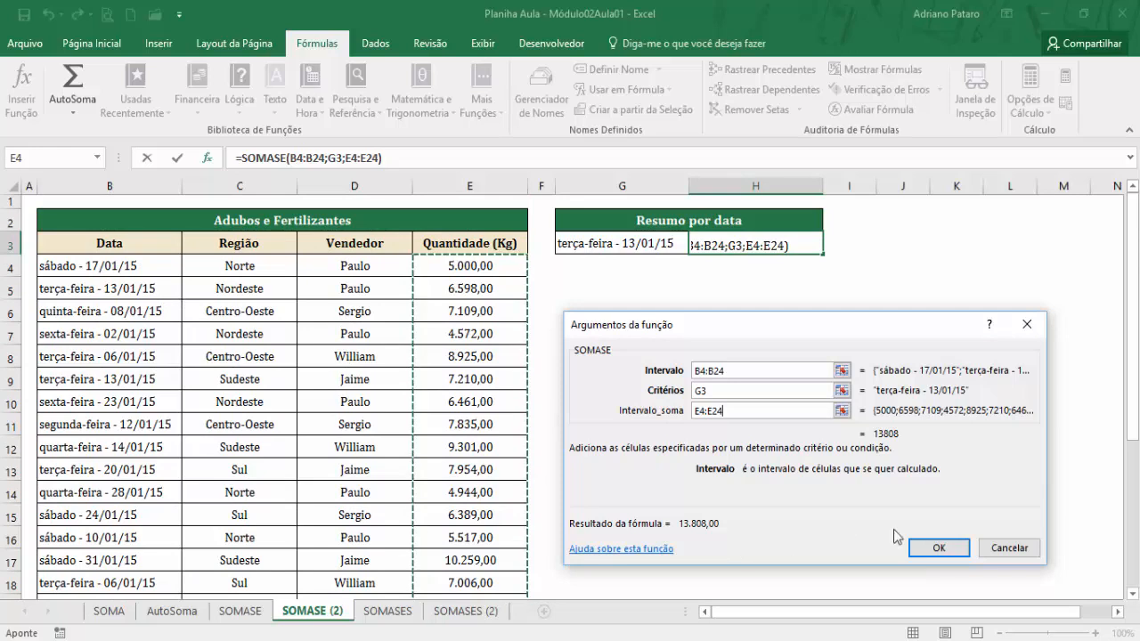
click(936, 548)
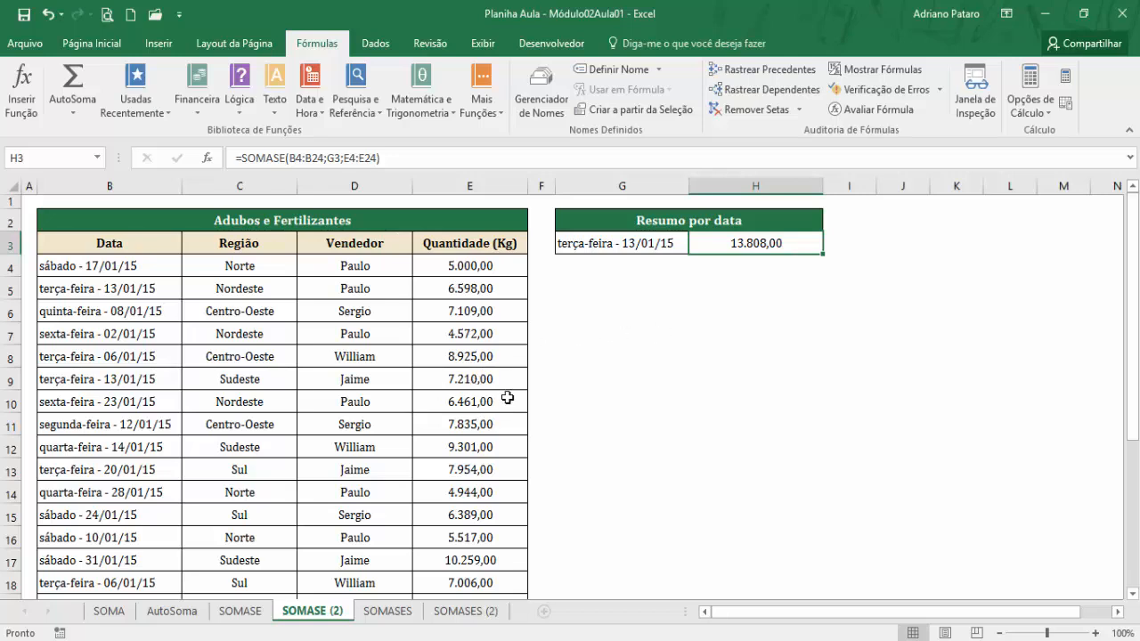
Replace the criterion date in G3 with a copy of B4, sábado - 17/01/15, and compare the total with row 4.
click(114, 265)
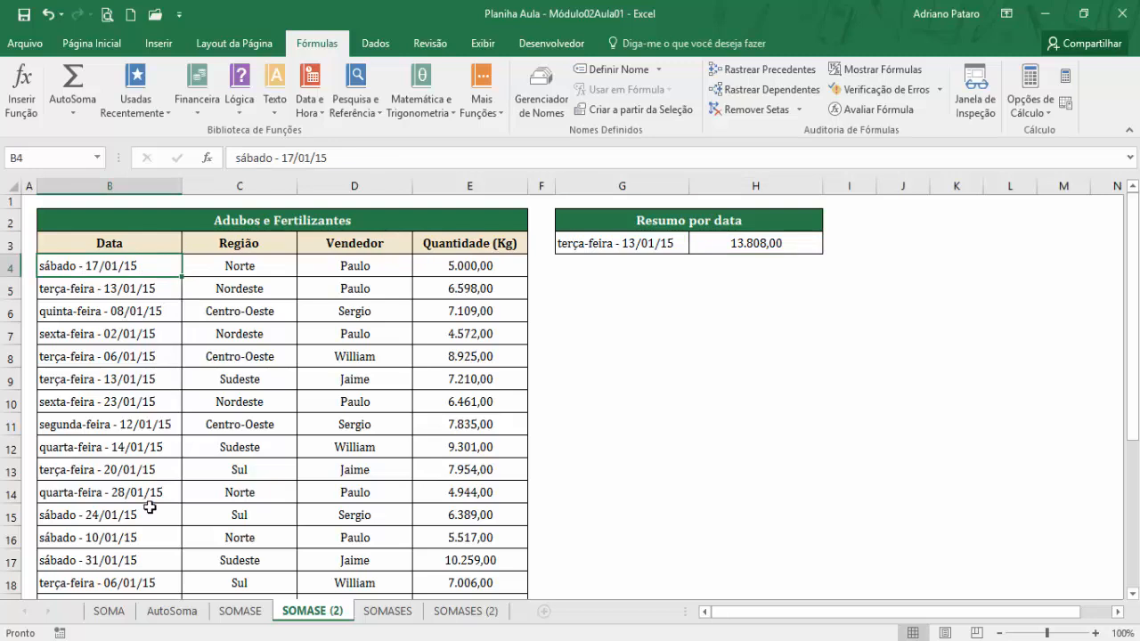
key(ctrl+c)
click(655, 243)
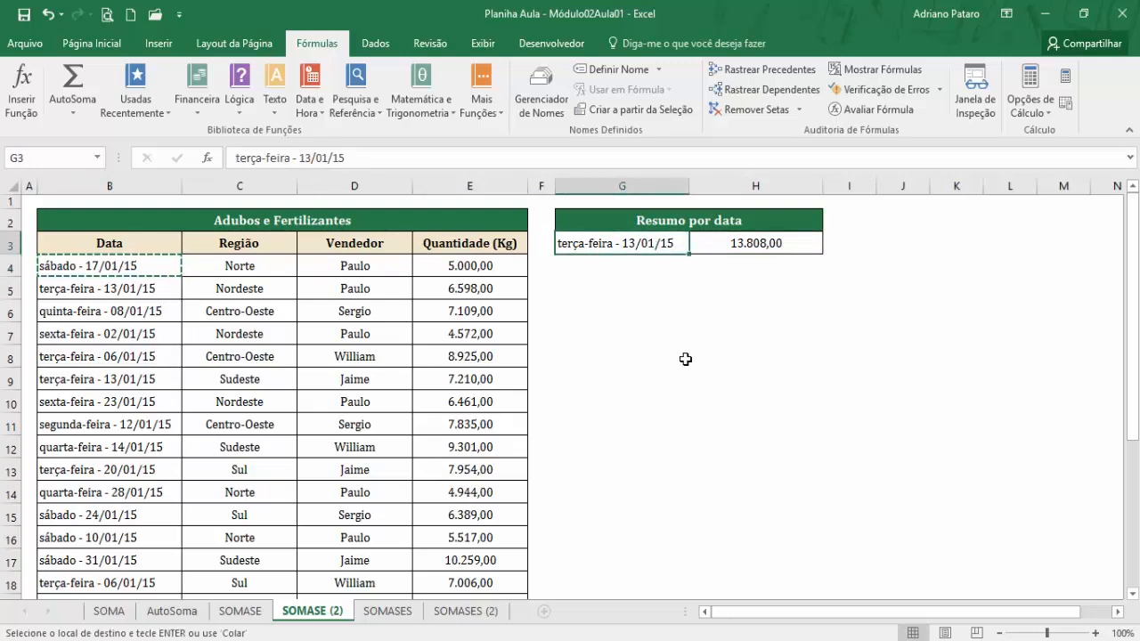
key(ctrl+v)
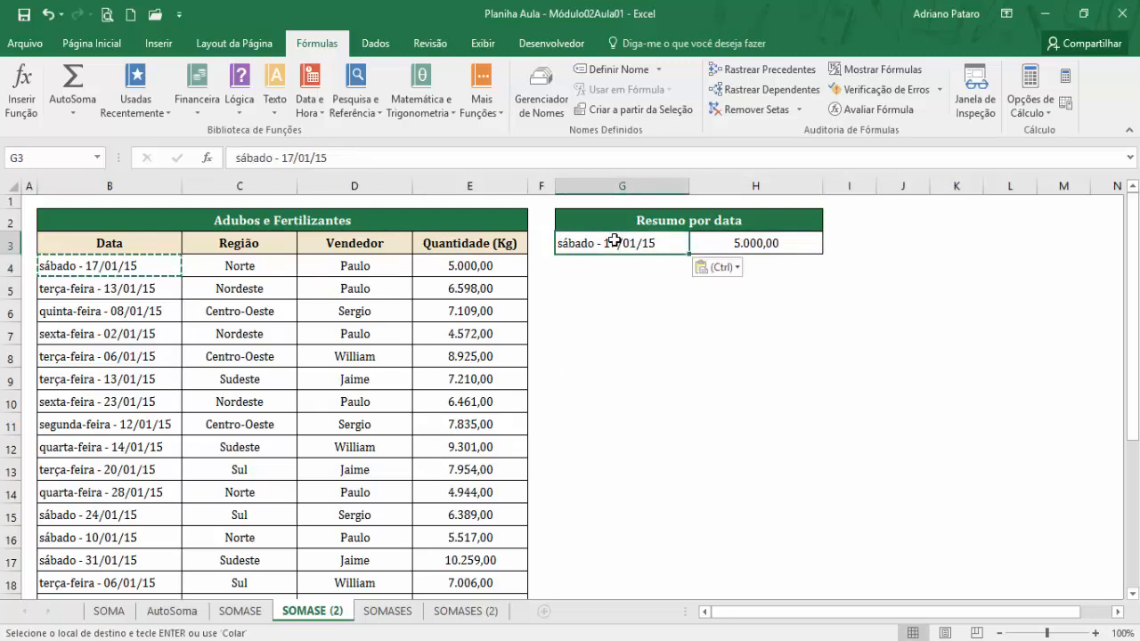
click(778, 244)
drag(160, 265, 460, 264)
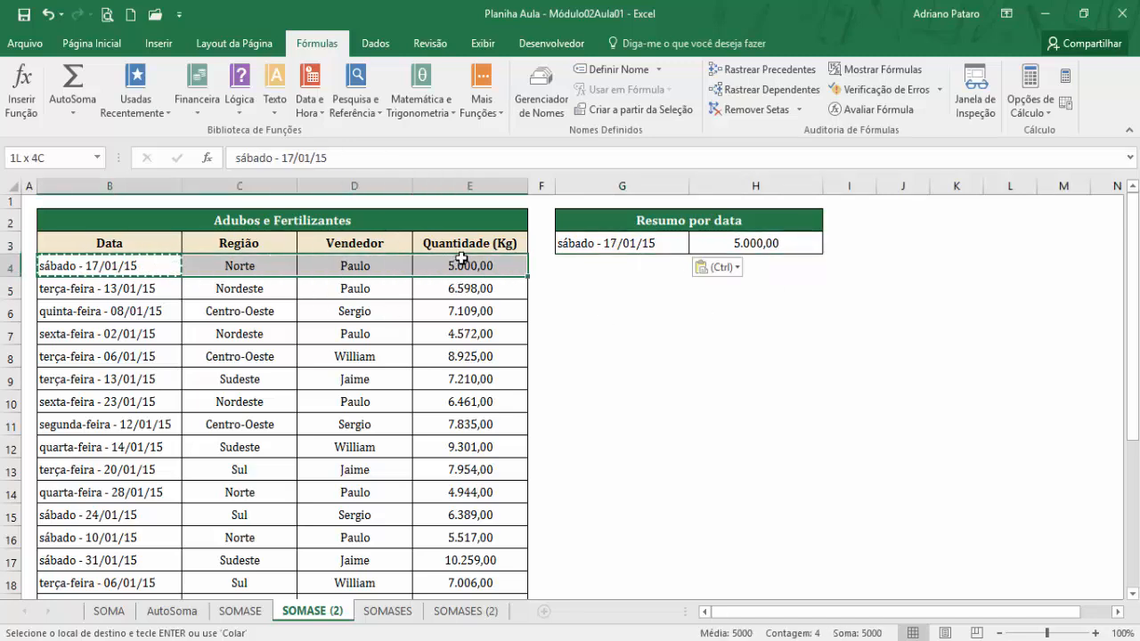
Paste the date sábado - 17/01/15 from B4 into B15 so that a second sale shares the criterion date.
click(58, 266)
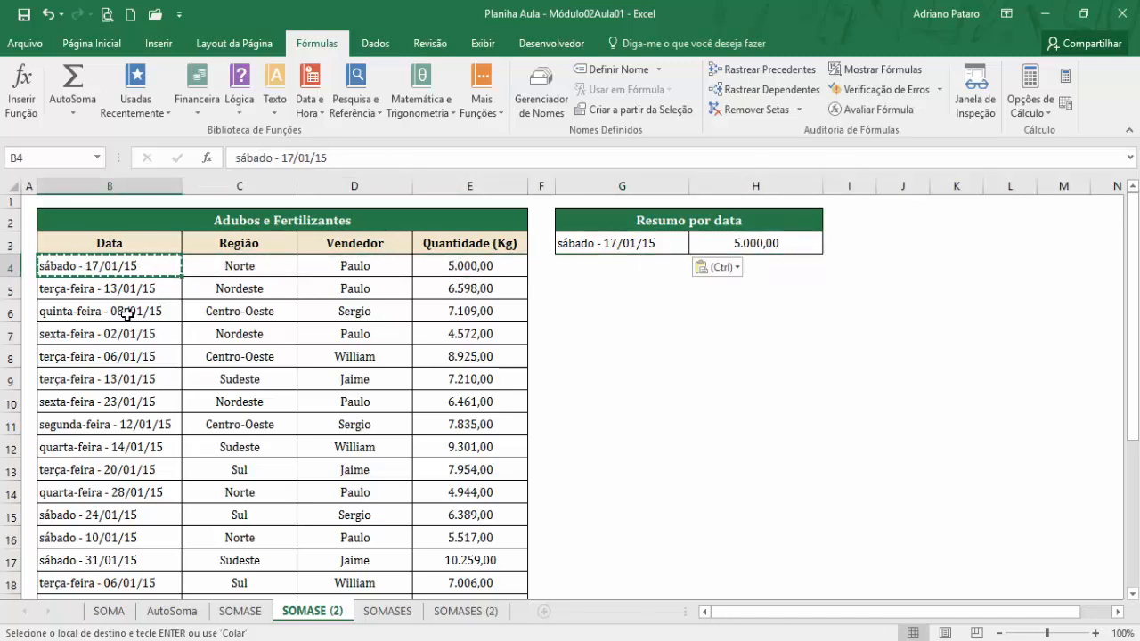
click(111, 516)
key(ctrl+v)
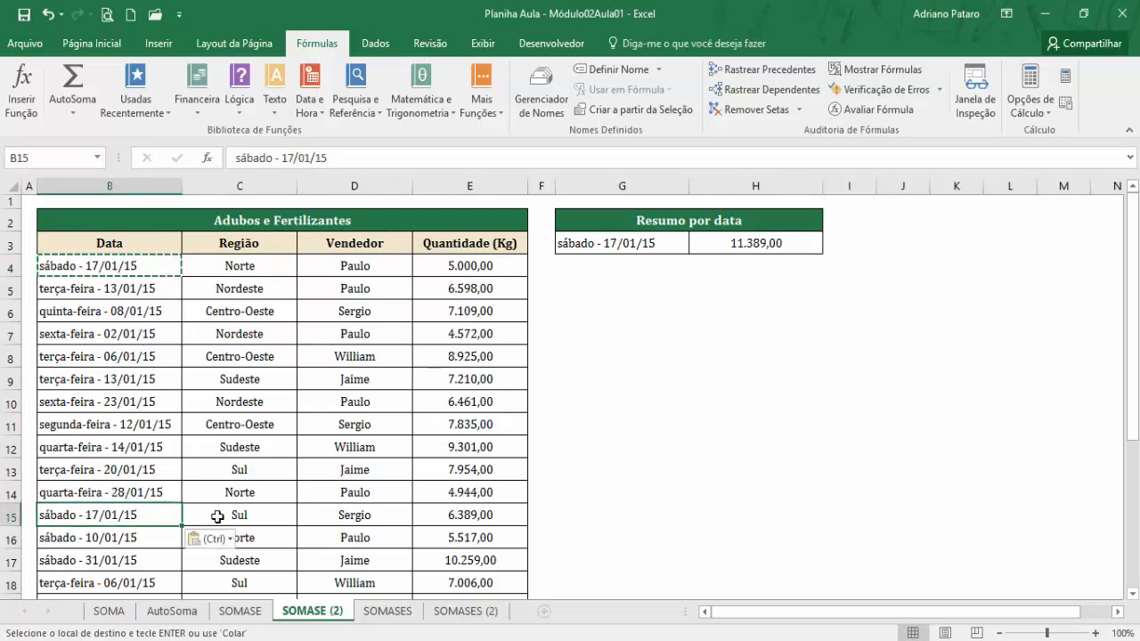
Review the SOMASE total in H3 and look through the Data column for all sales dated on a sábado.
click(735, 244)
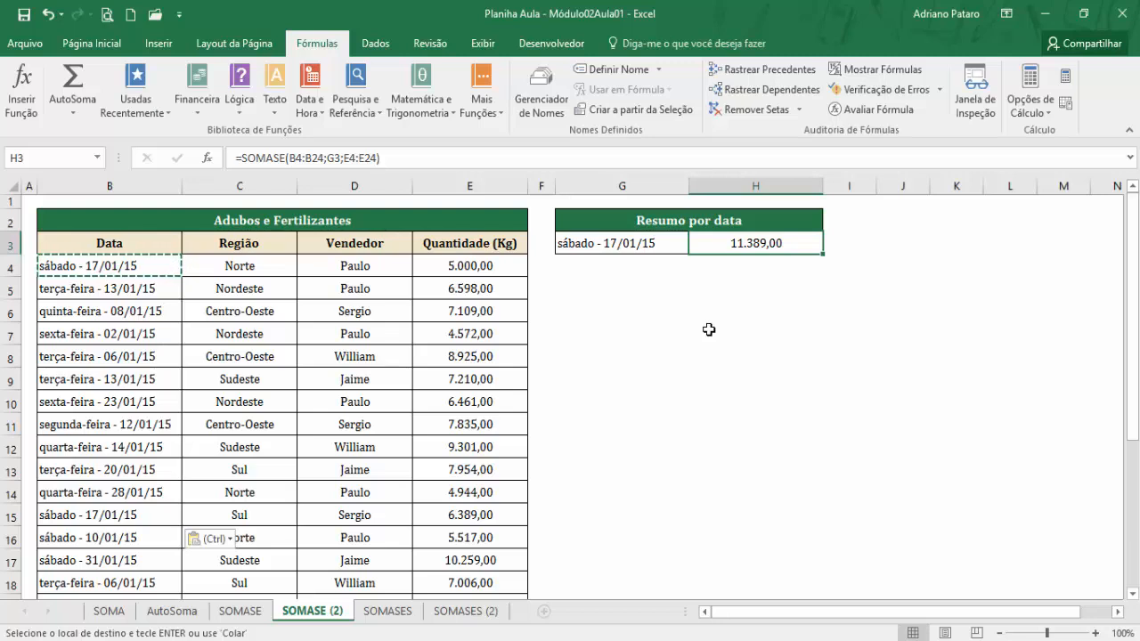
key(Escape)
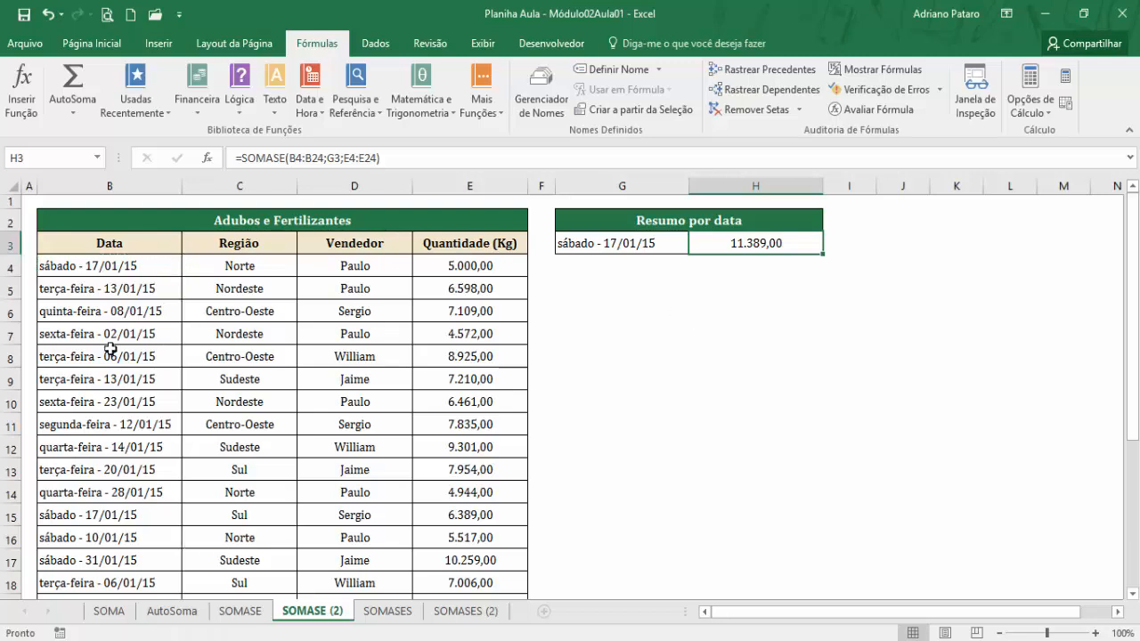
click(54, 265)
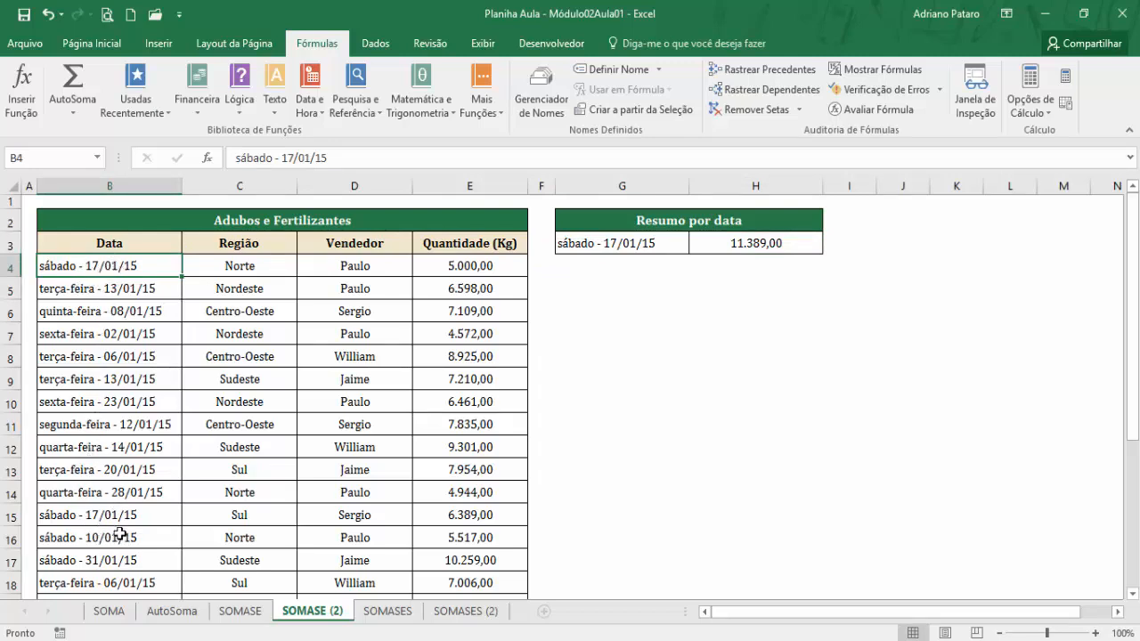
scroll(109, 525, down, 1)
scroll(110, 522, down, 2)
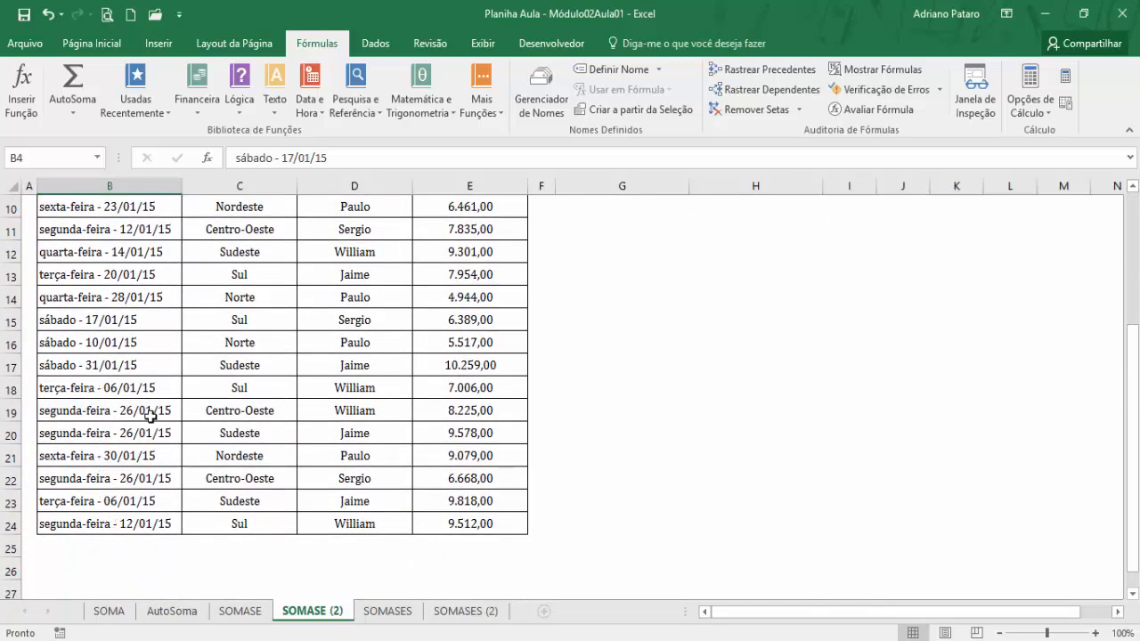
scroll(208, 450, up, 3)
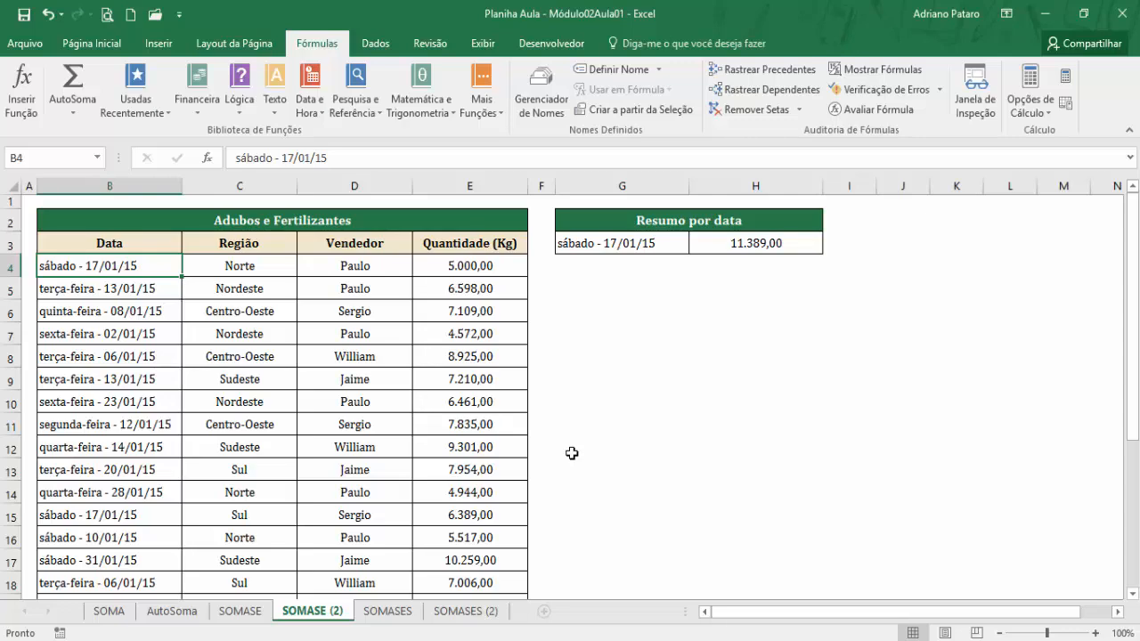
Edit the SOMASE function in H3, replacing its Critérios argument with "sábado*" to total every Saturday sale.
click(789, 237)
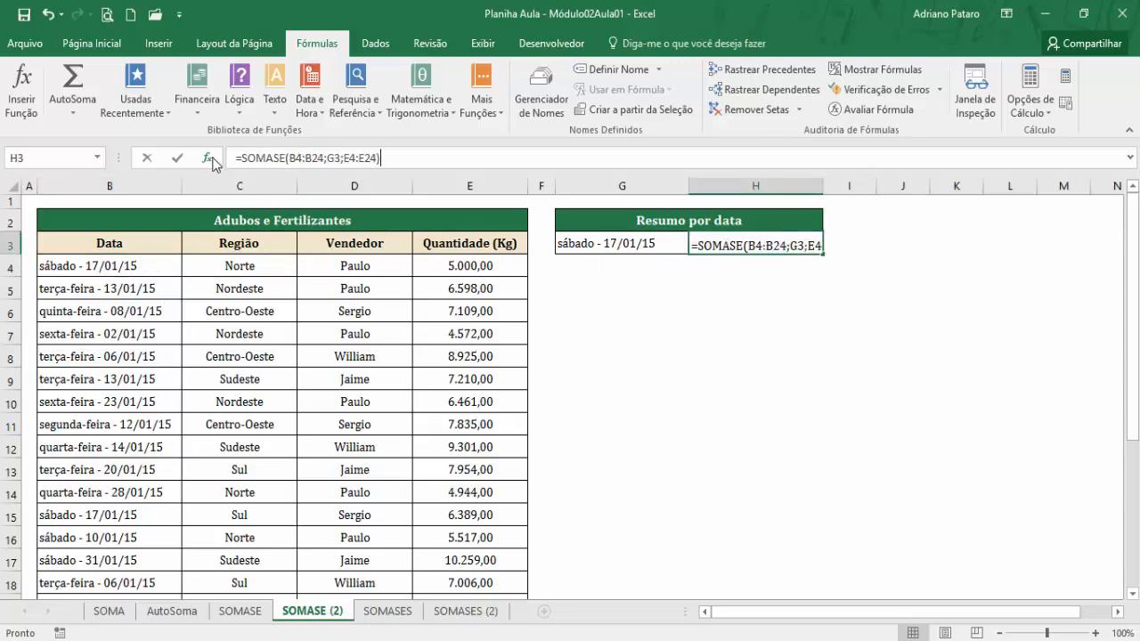
click(212, 159)
drag(685, 331, 692, 313)
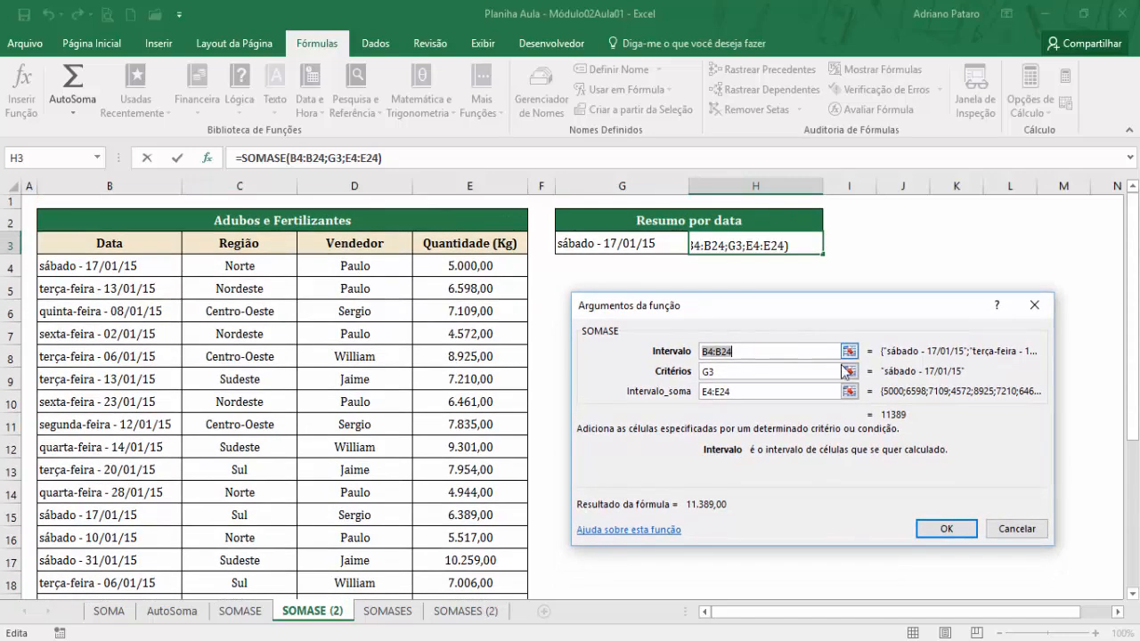
key(Tab)
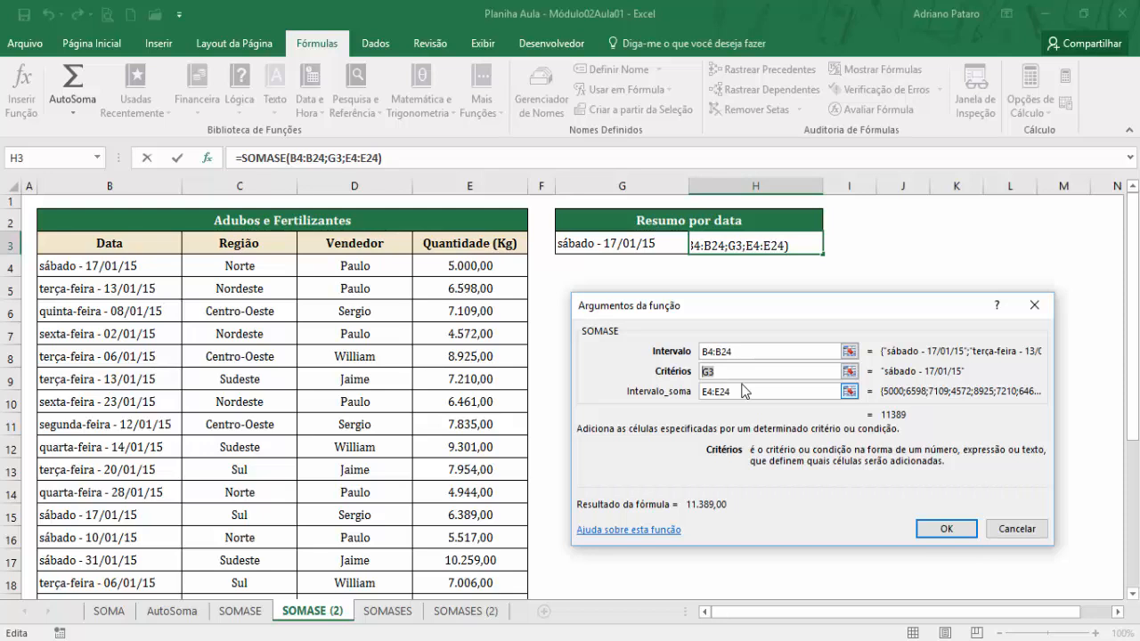
key(BackSpace)
text(sábado)
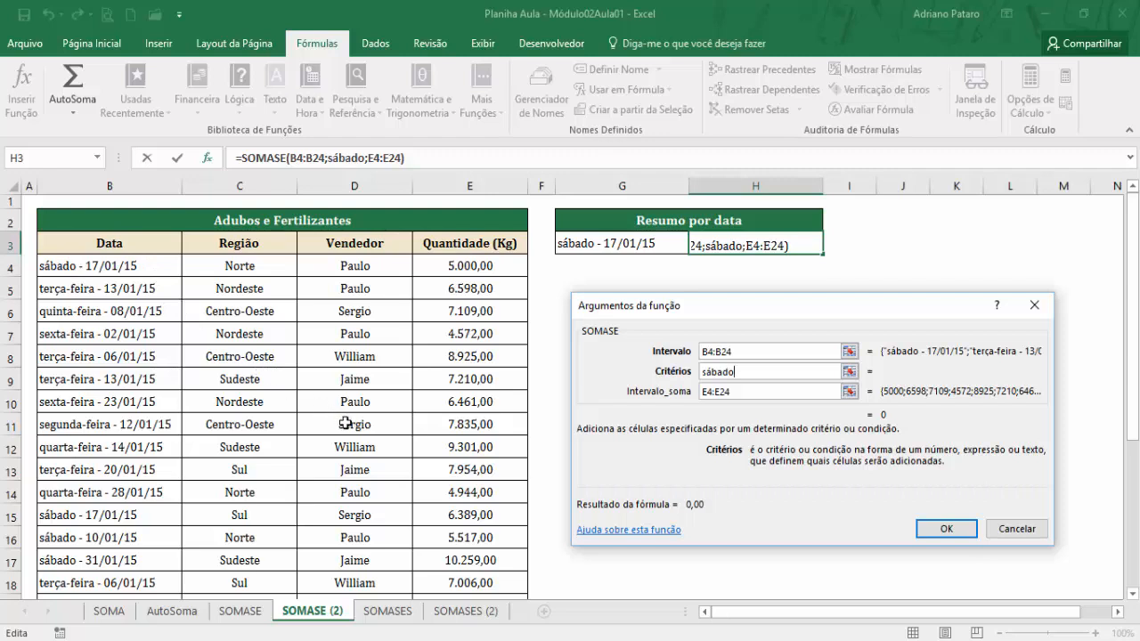
text(*)
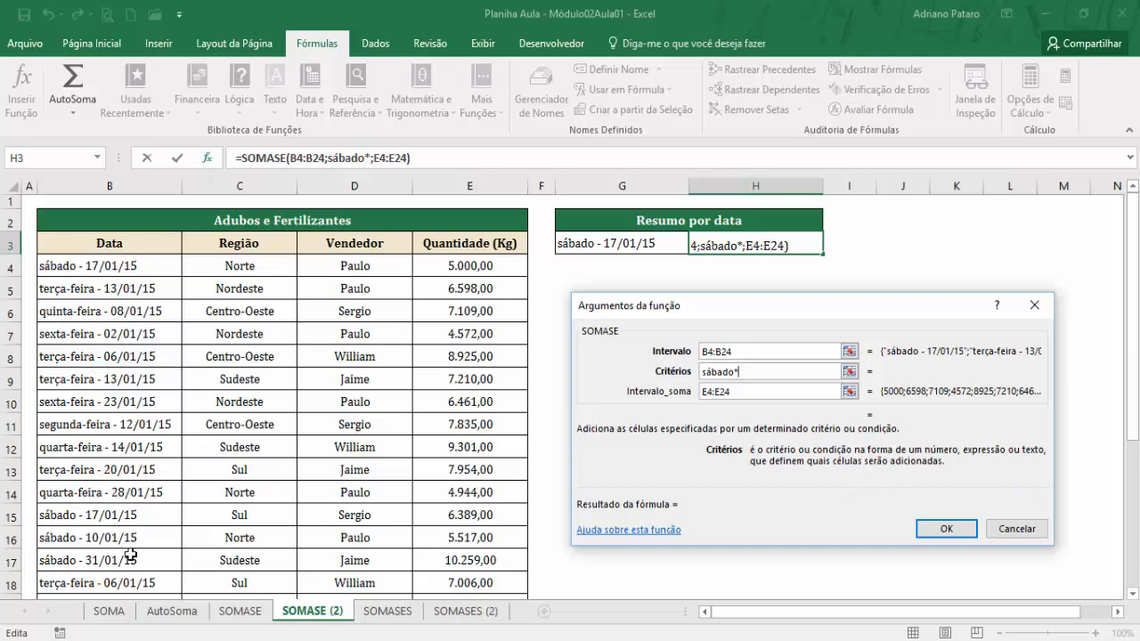
click(757, 390)
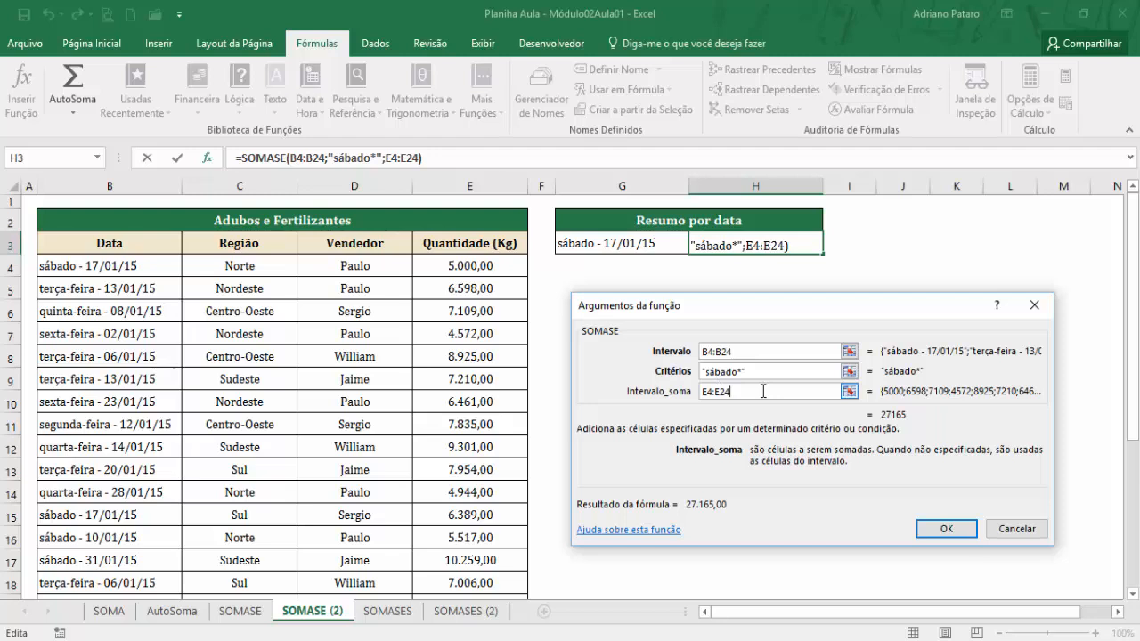
click(945, 531)
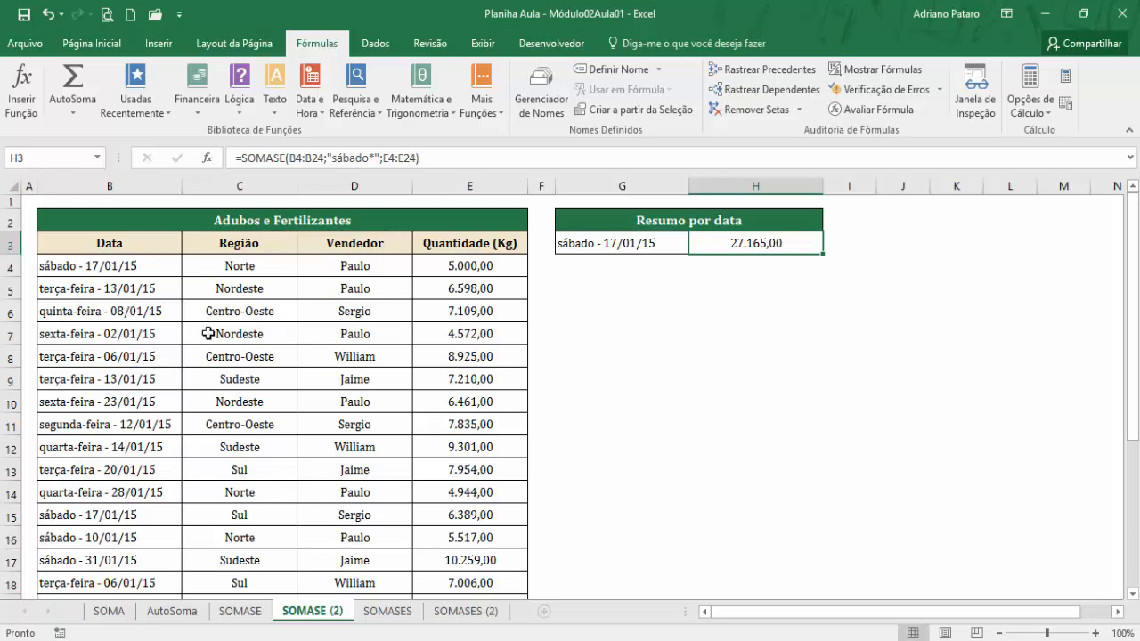
Select the Saturday quantities E4 and E15:E17 together to check their sum against the total in H3.
click(457, 264)
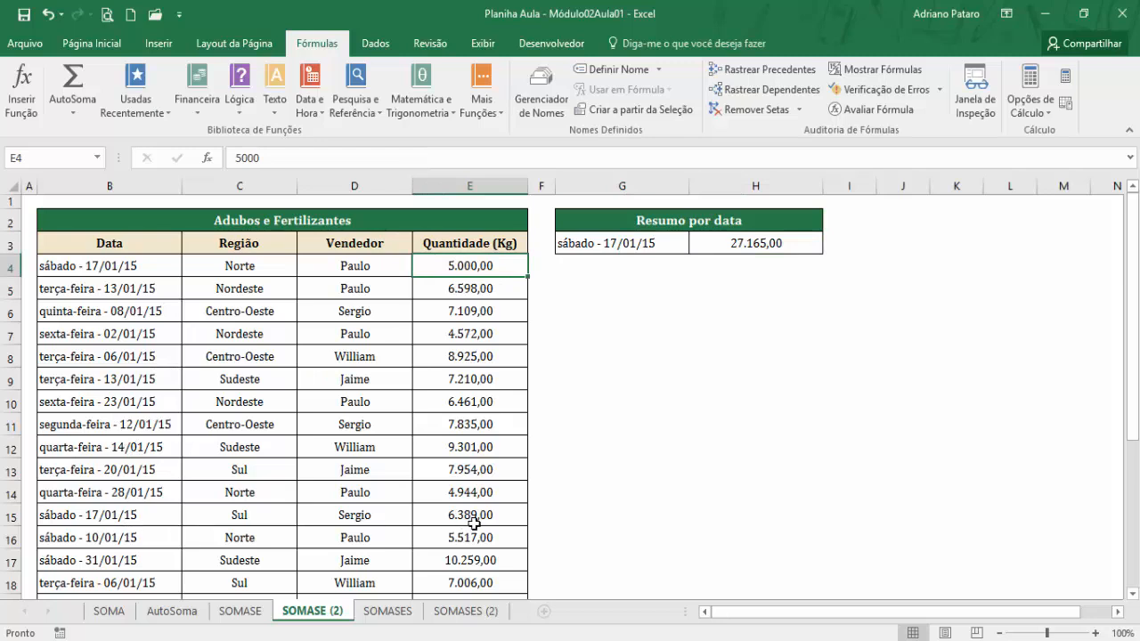
drag(471, 521, 468, 558)
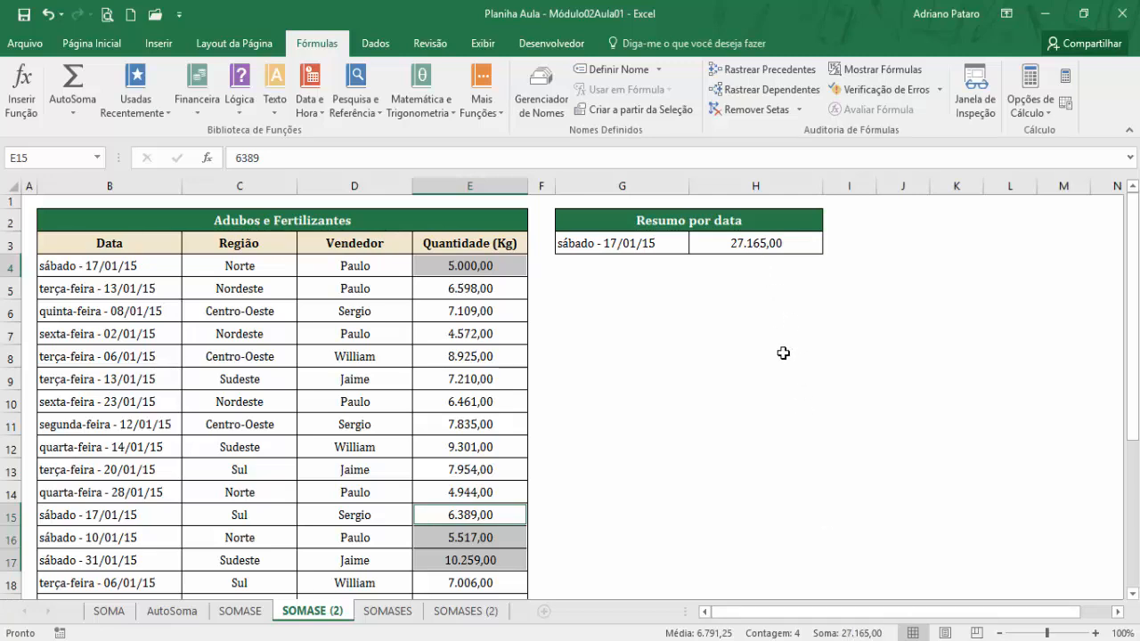
click(746, 242)
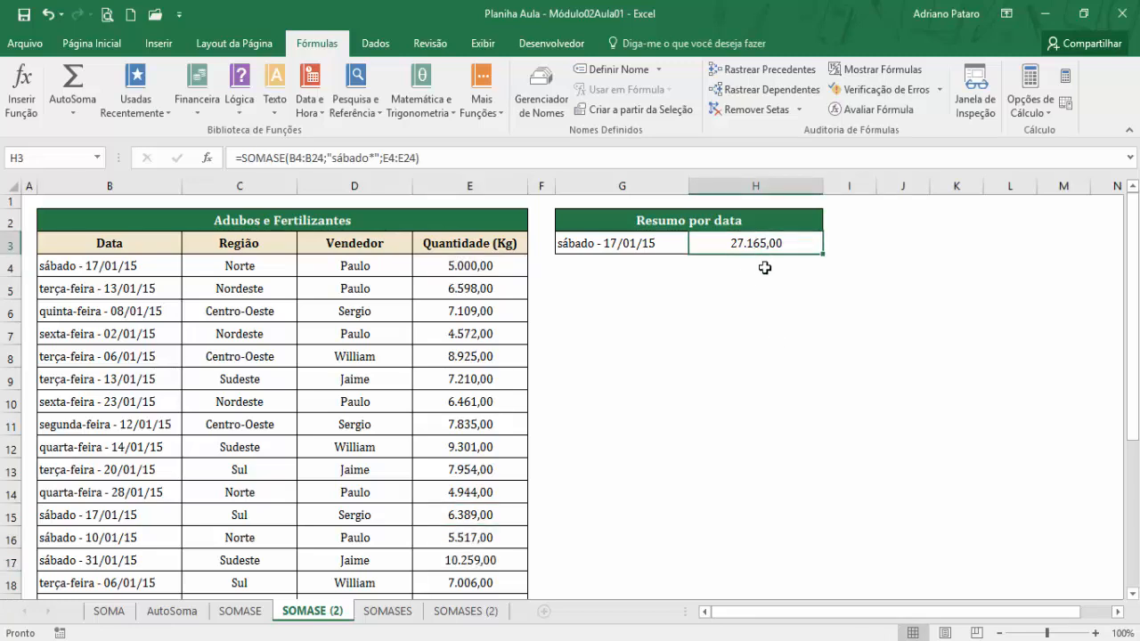
Replace the label in G3 of Resumo por data with "Todos os sabádos" and return to the total in H3.
click(655, 244)
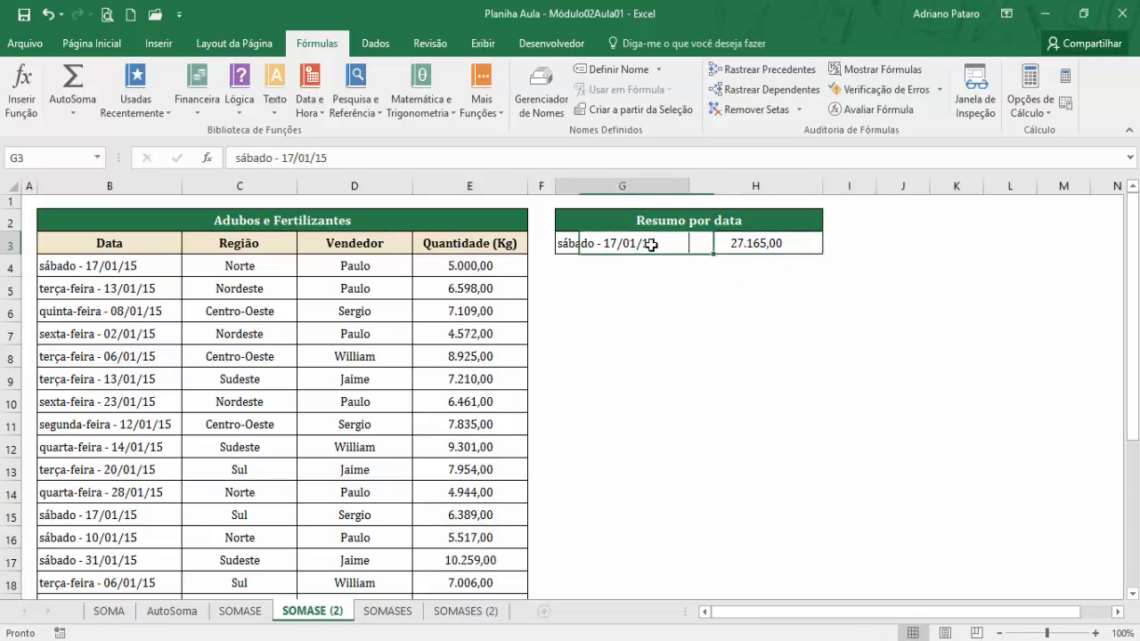
text(Todos )
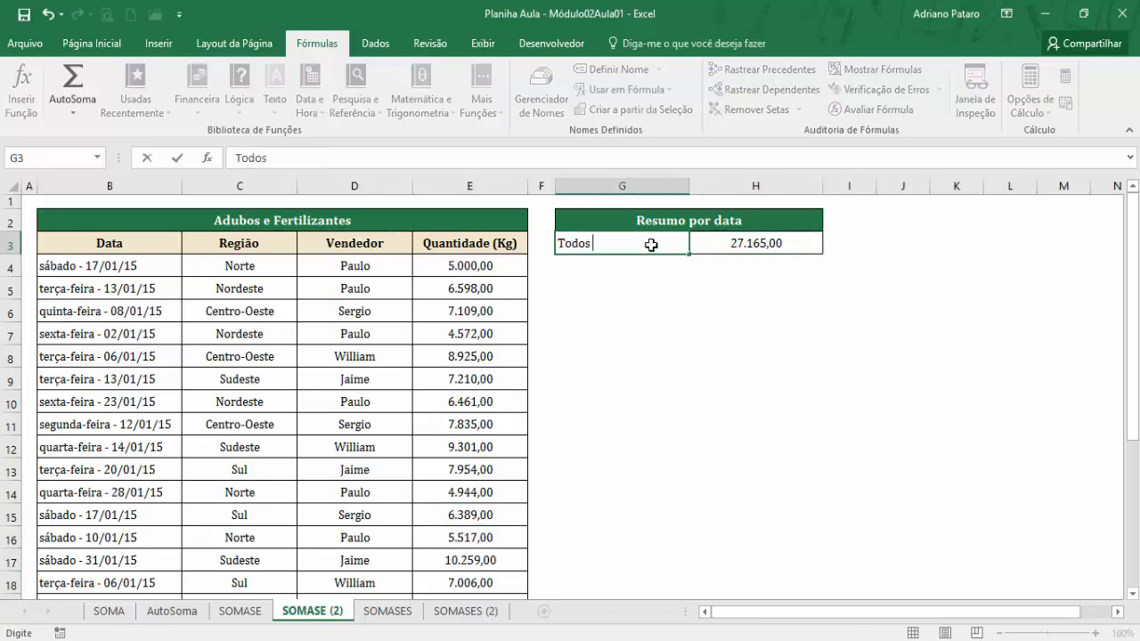
text(os sabádos)
key(Return)
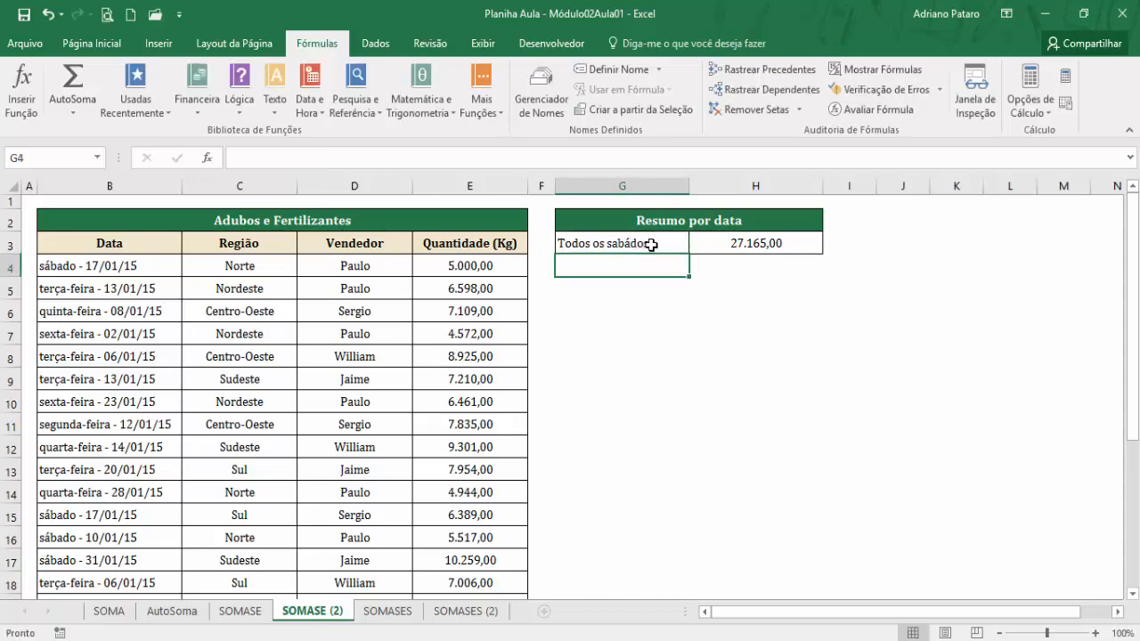
click(650, 244)
click(742, 244)
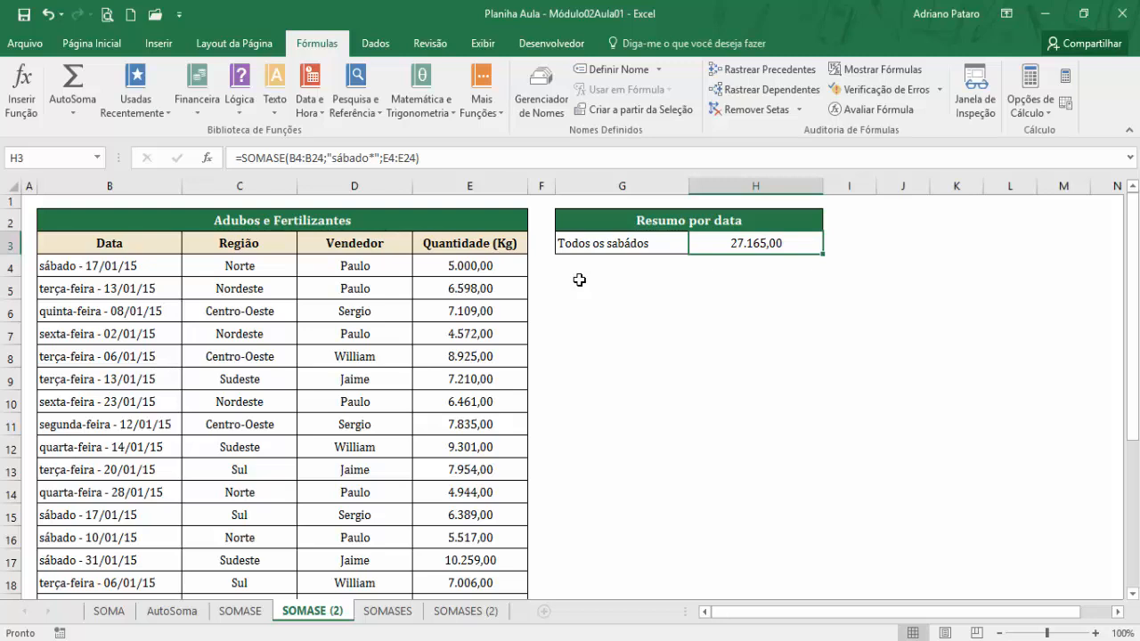
Compare the summary layout on the SOMASES sheet with those on SOMASE and SOMASE (2), ending on SOMASE (2).
click(392, 611)
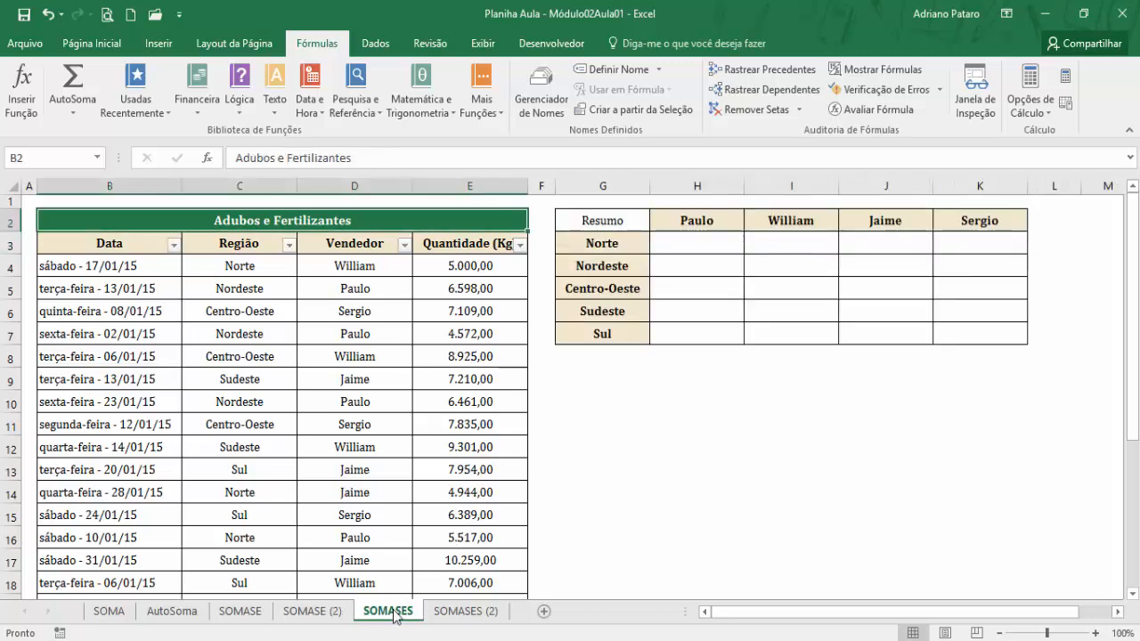
click(313, 612)
click(258, 616)
click(314, 612)
click(265, 616)
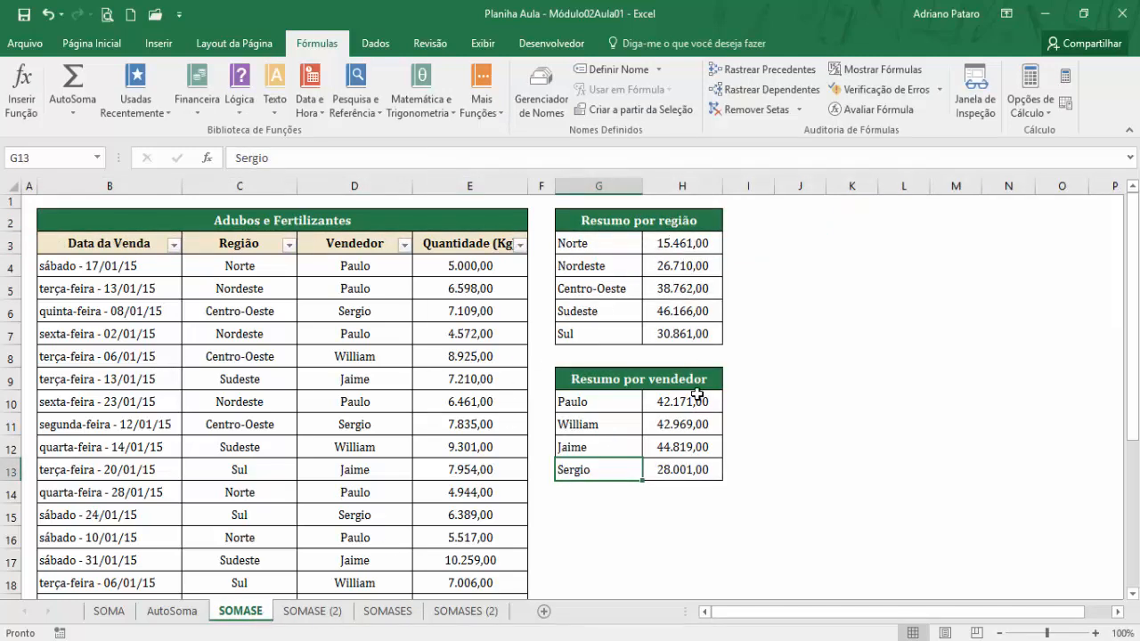
click(311, 611)
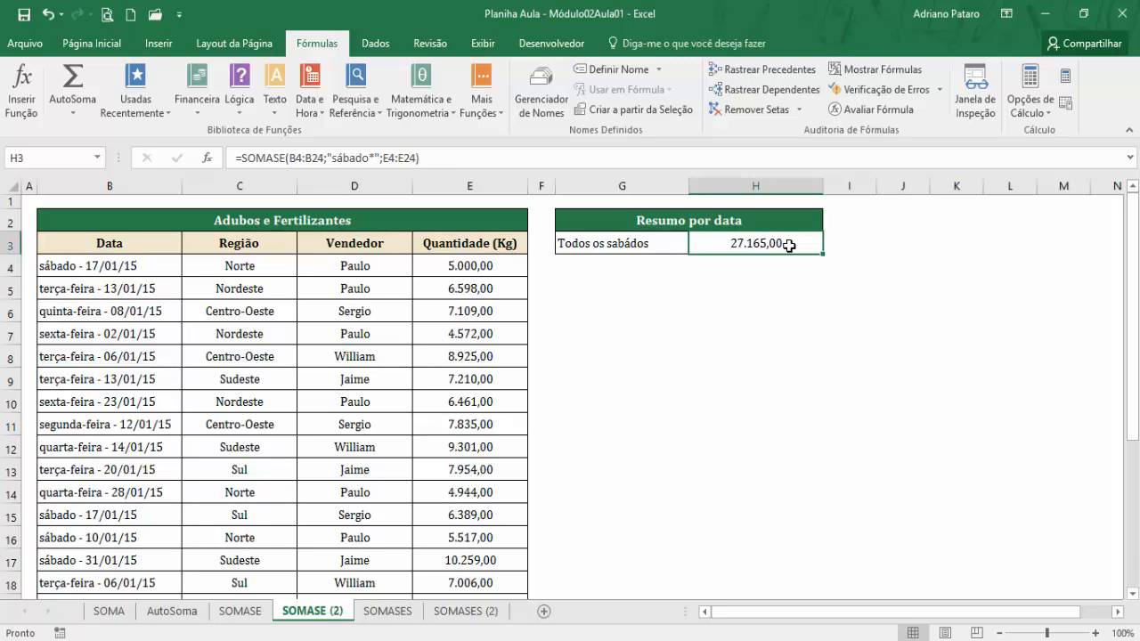
Review the Intervalo, Critérios and Intervalo_soma arguments of the SOMASE function in H3, keeping them as they are.
click(211, 159)
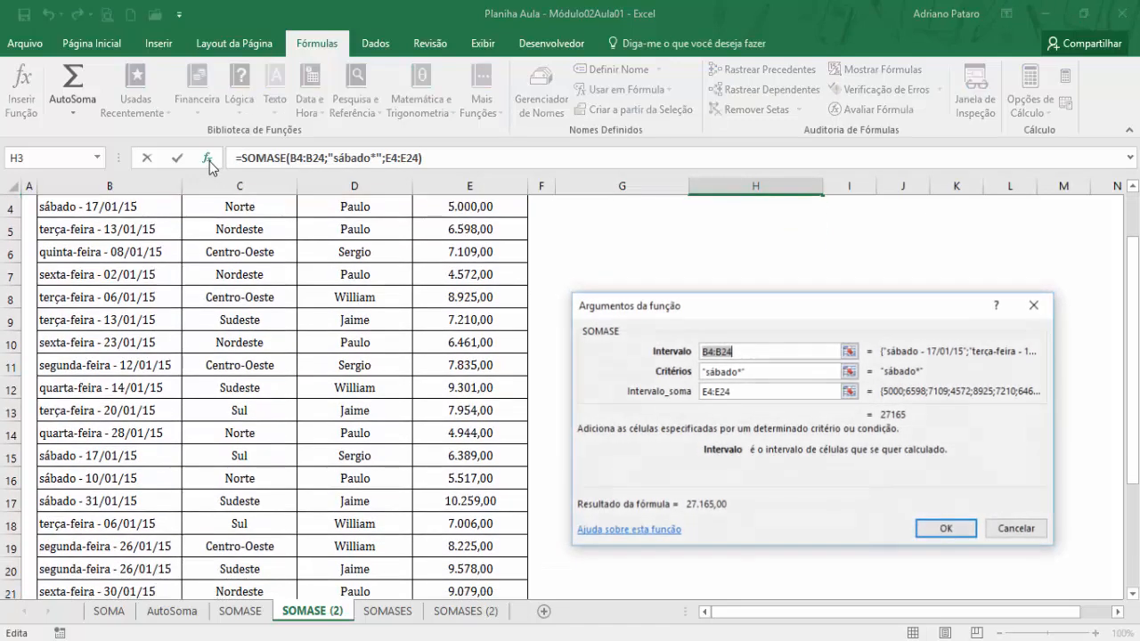
click(795, 391)
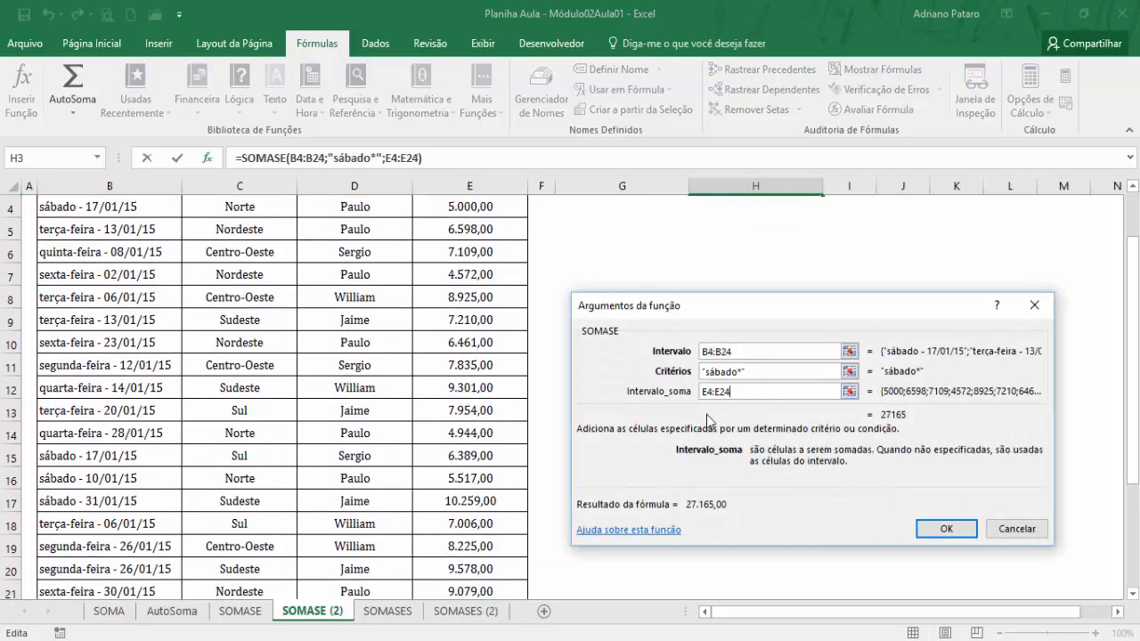
click(758, 350)
click(756, 371)
click(754, 392)
click(942, 527)
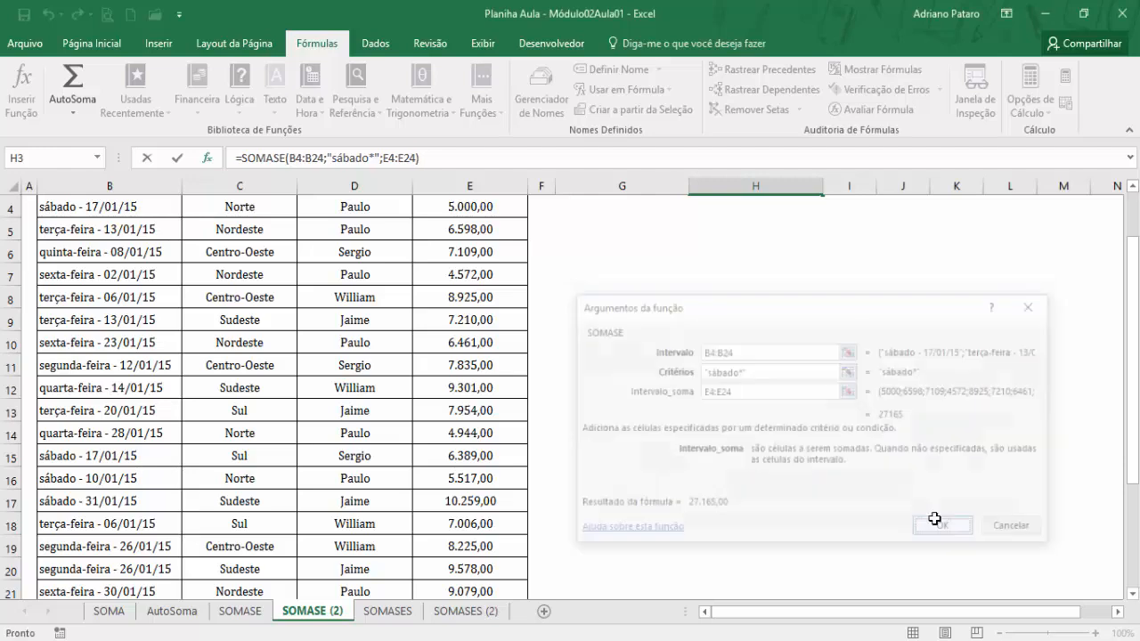
On the SOMASES sheet, examine the two criteria for H3: the region in G3 and the seller in H2.
click(398, 611)
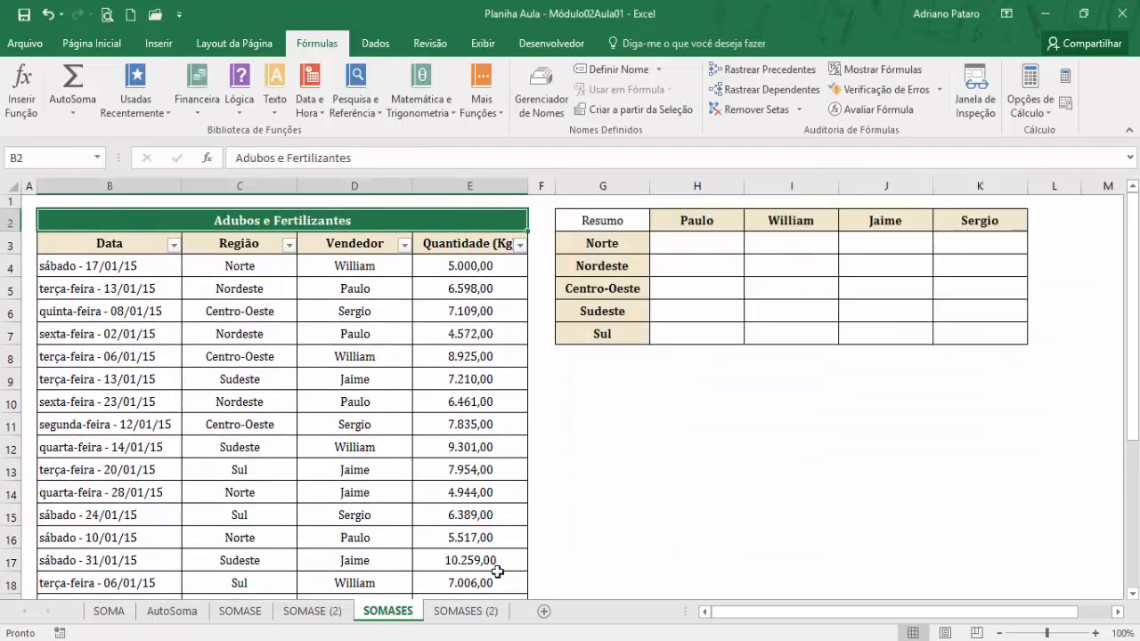
click(673, 248)
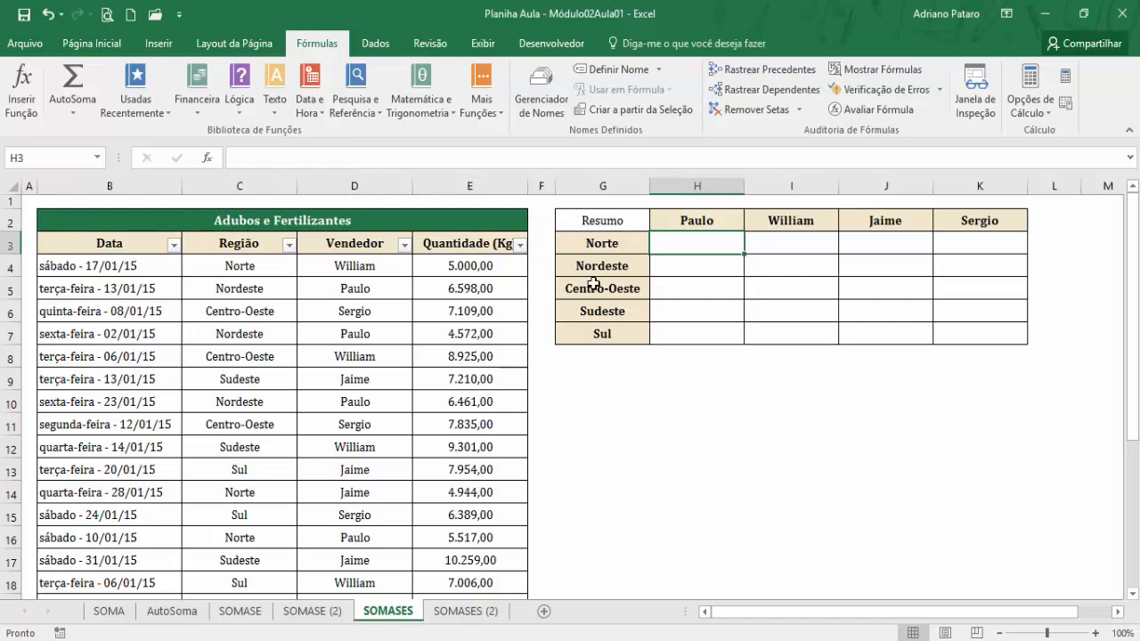
click(610, 250)
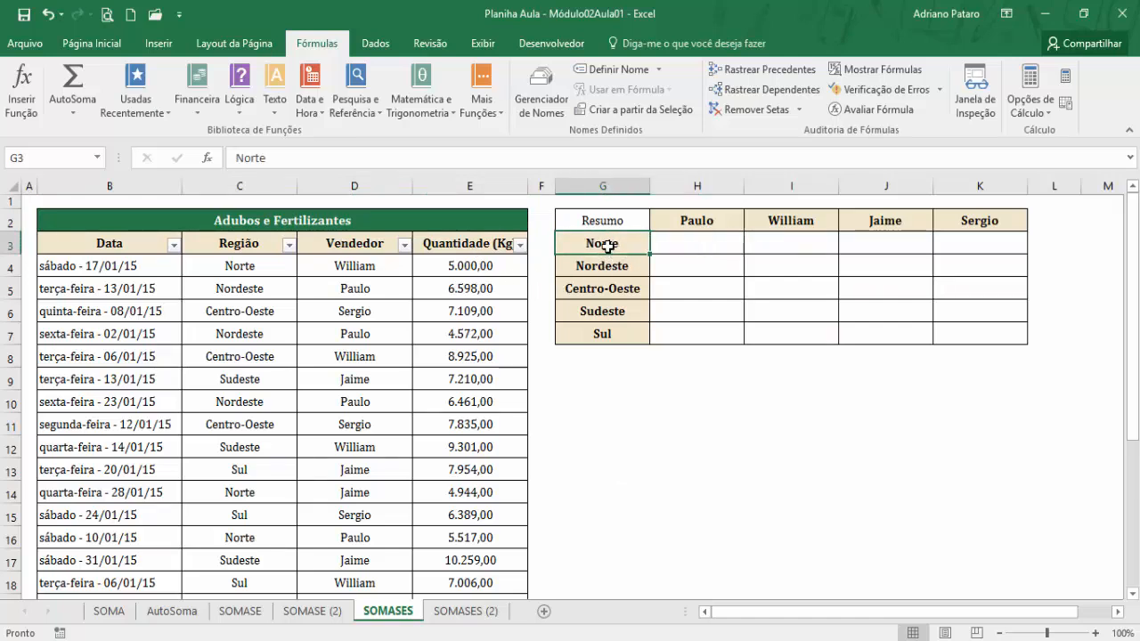
click(696, 220)
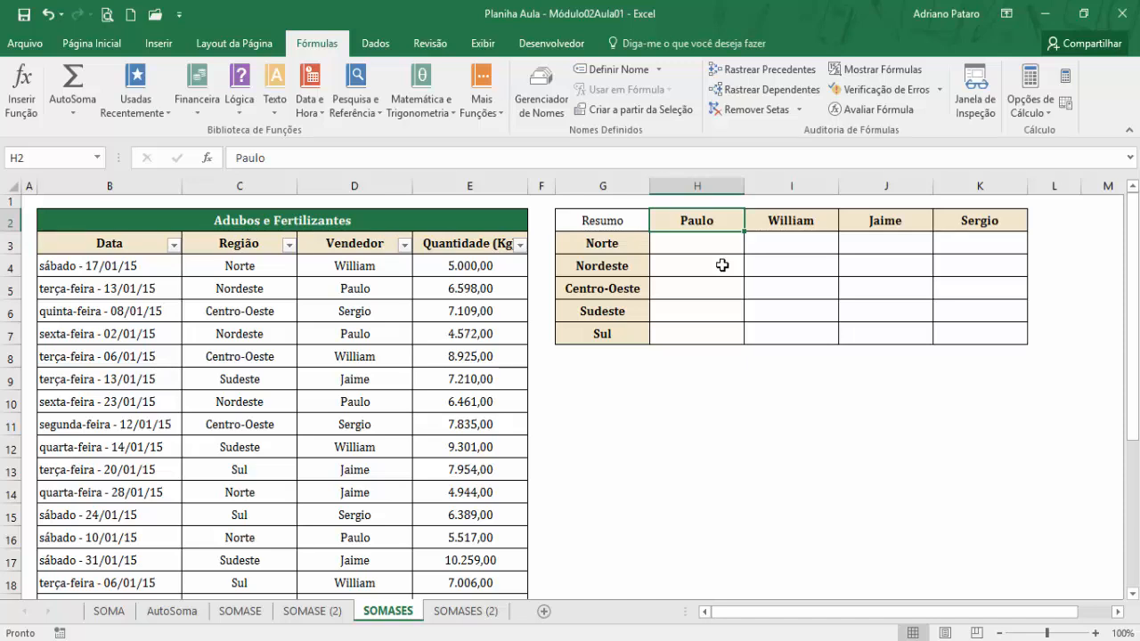
Start a SOMASES function in H3 of the Resumo table, moving its arguments dialog clear of the sales table.
click(707, 249)
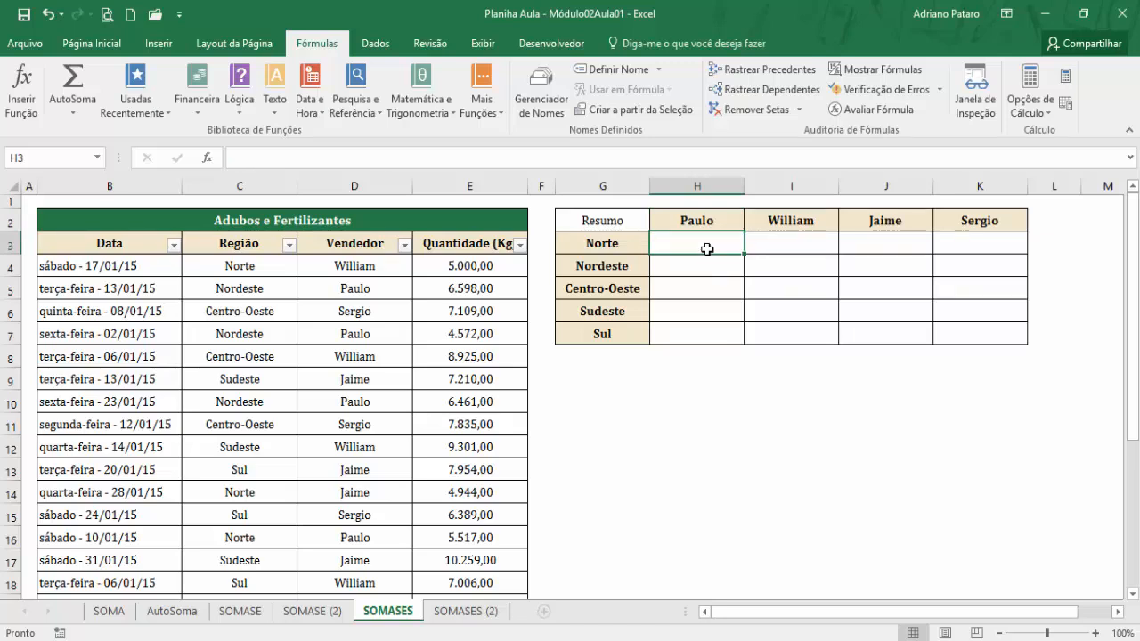
click(447, 113)
drag(549, 209, 543, 479)
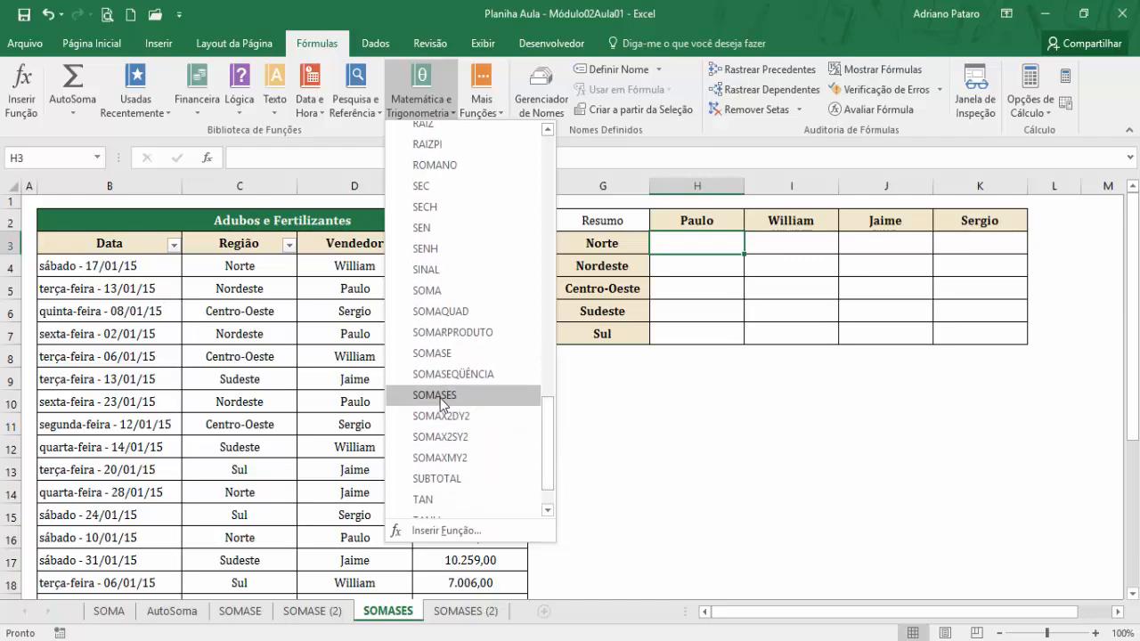
click(438, 394)
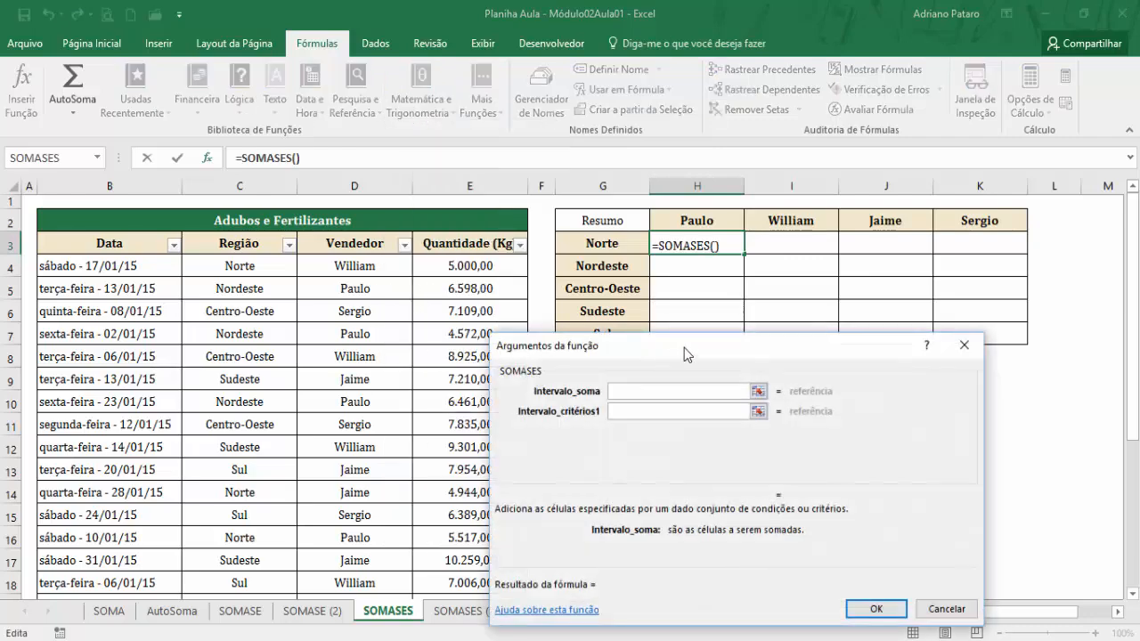
drag(684, 347, 754, 261)
Examine the SOMASES criteria arguments, from Intervalo_critérios1 through to Critérios127.
click(700, 326)
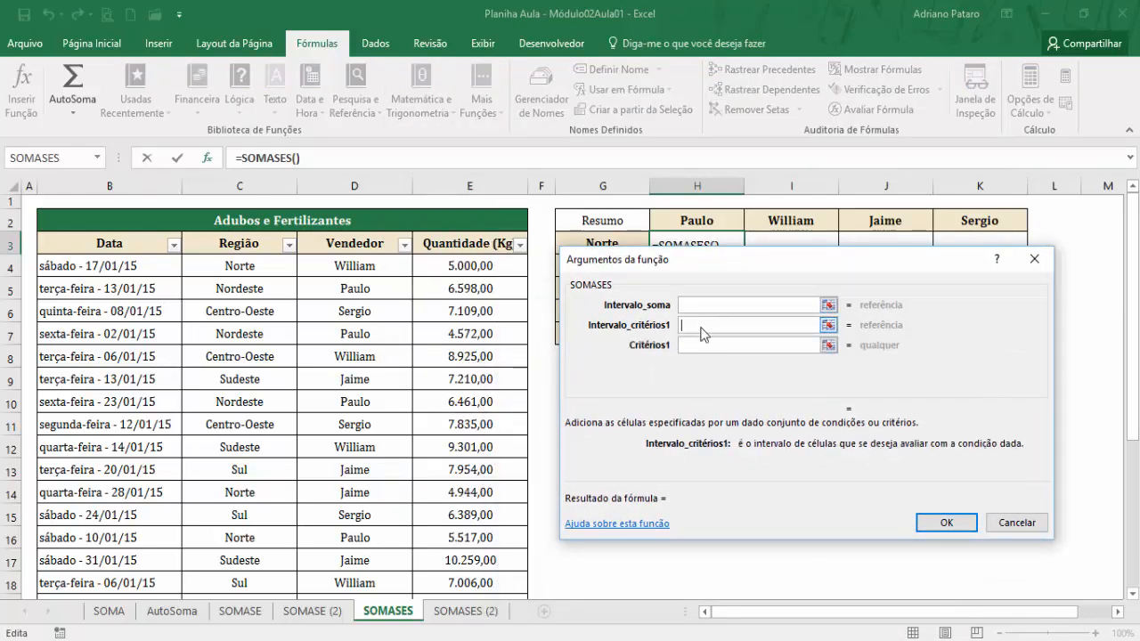
click(700, 344)
click(694, 365)
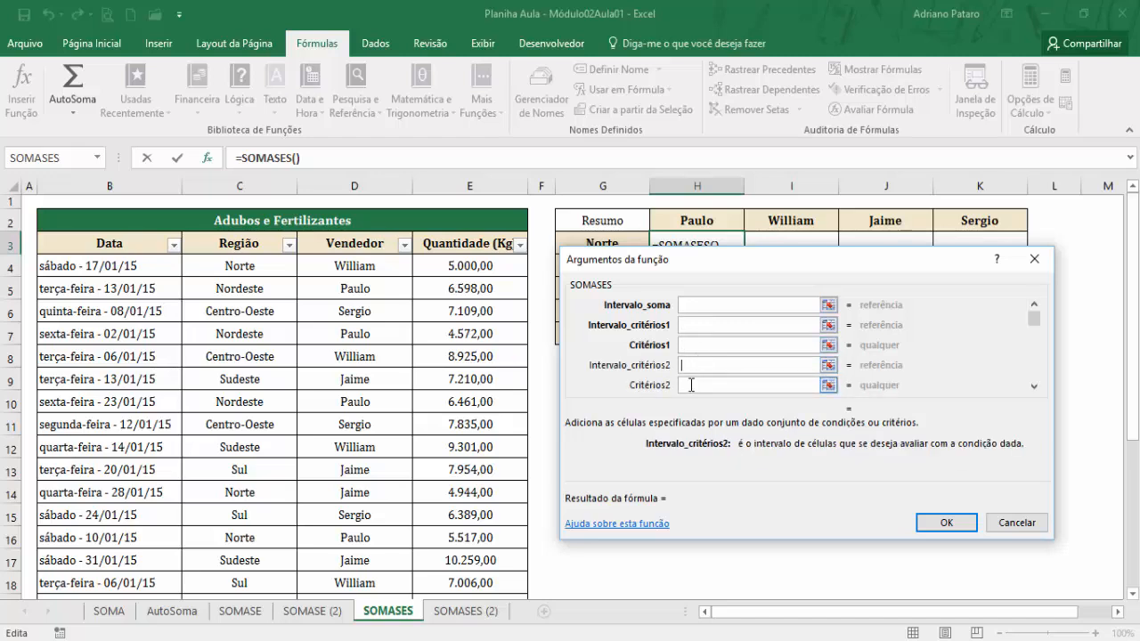
click(691, 385)
drag(1033, 320, 1035, 373)
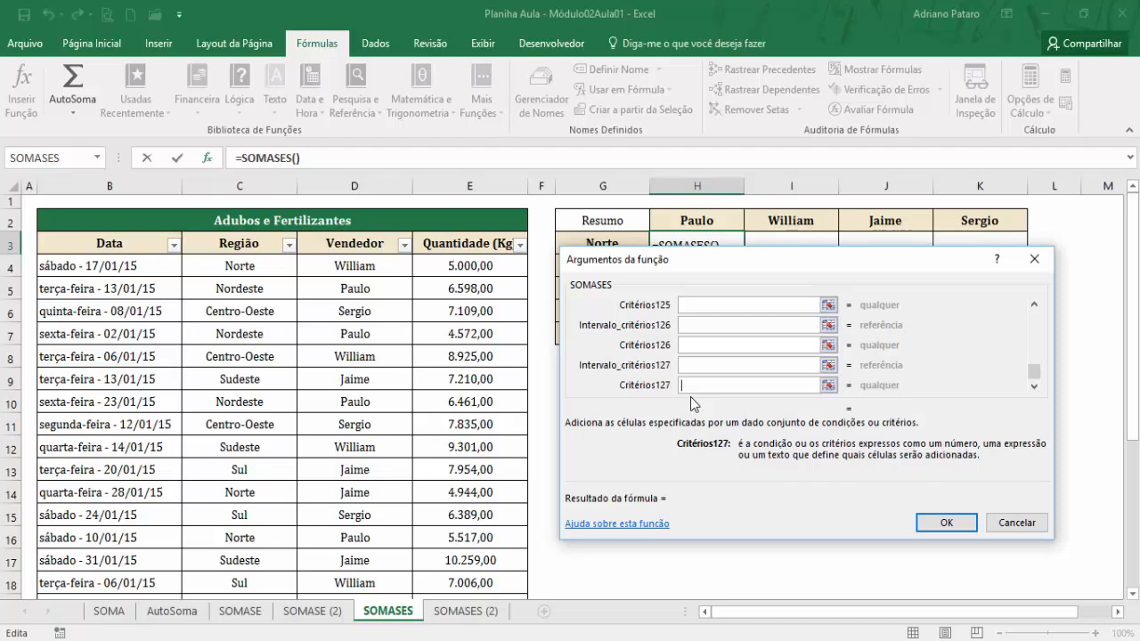
Examine the descriptions of the SOMASES arguments Intervalo_soma, Intervalo_critérios1 and Intervalo_critérios2.
drag(1035, 372, 1035, 312)
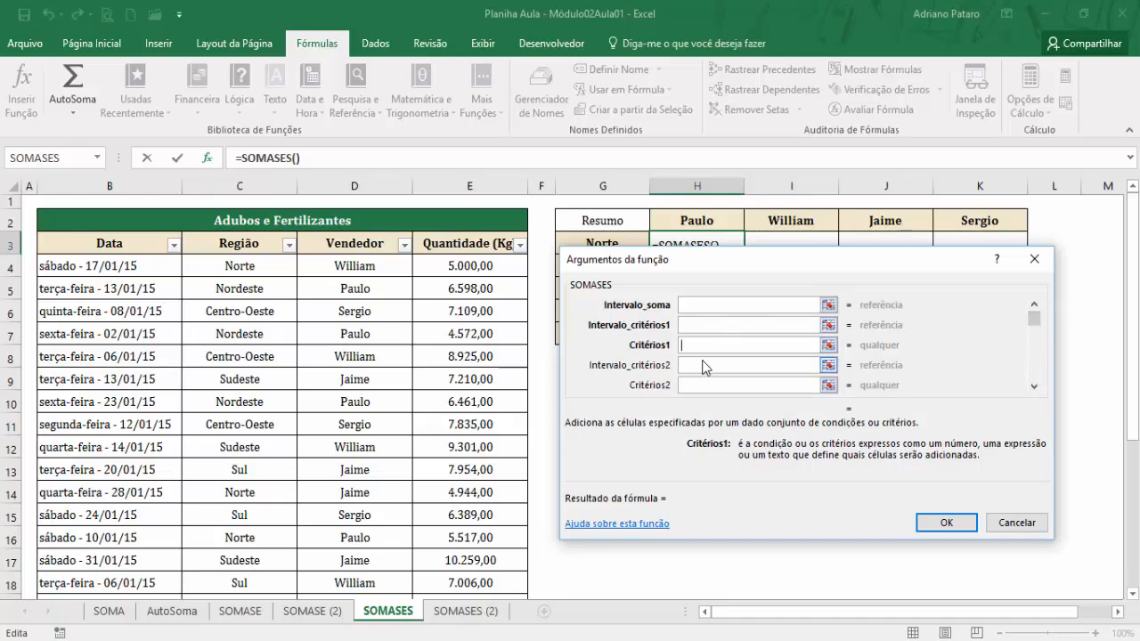
click(705, 365)
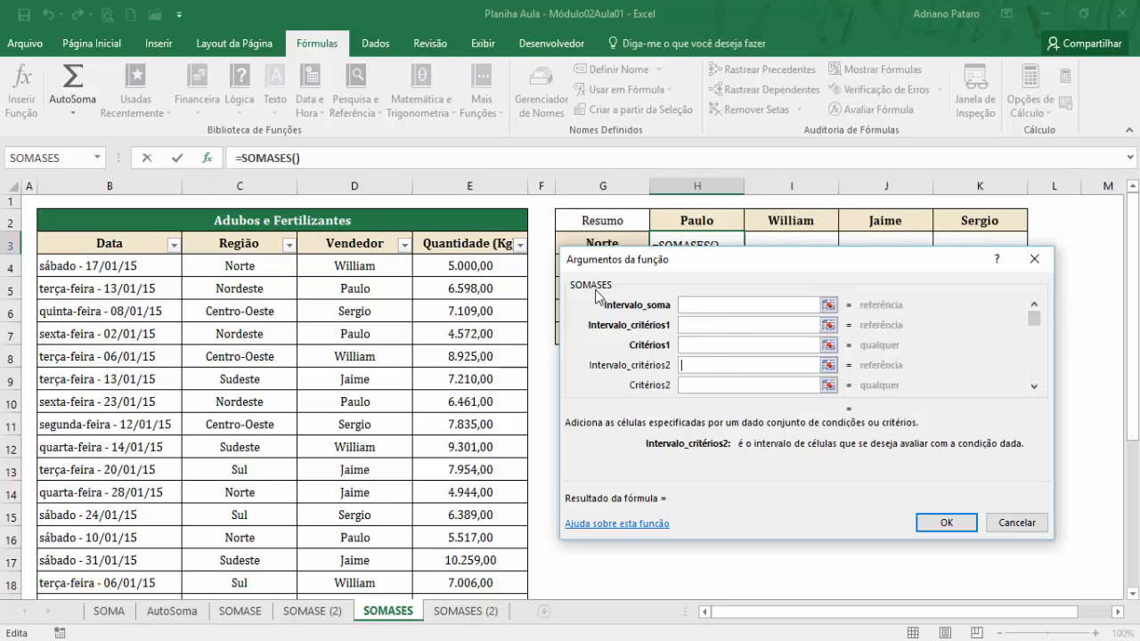
click(694, 308)
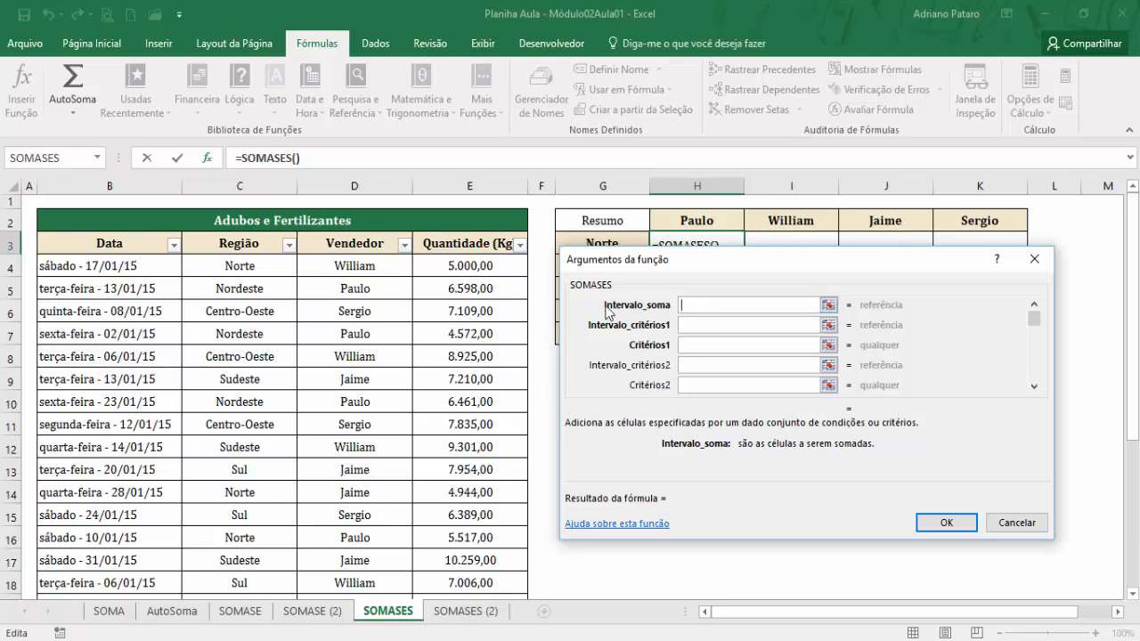
click(694, 326)
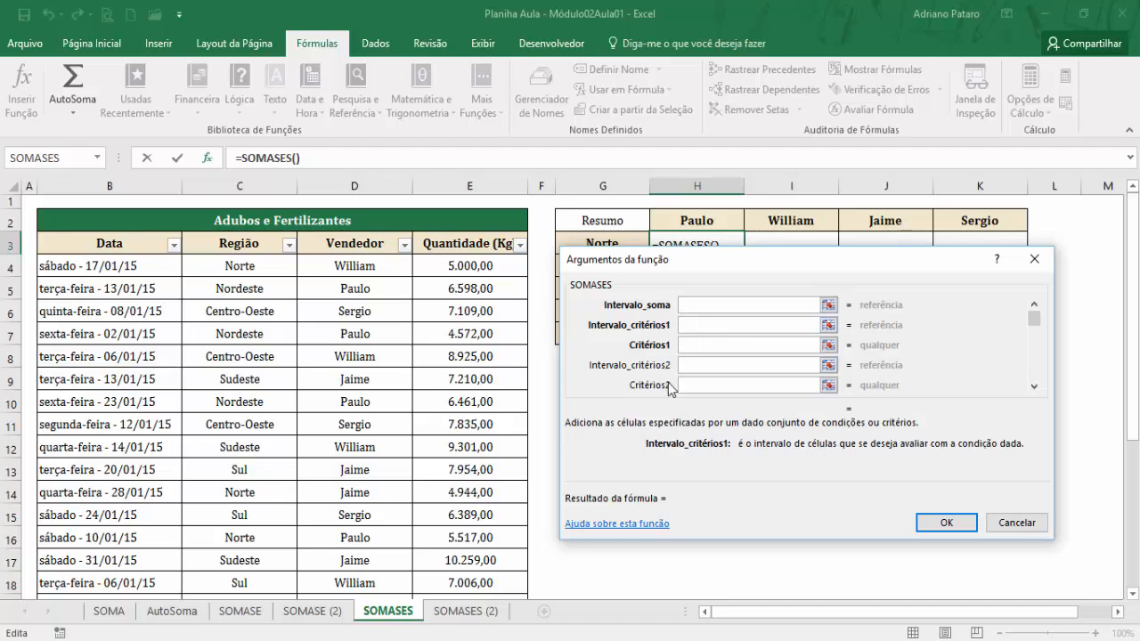
Set the Intervalo_soma argument to the Quantidade (Kg) values in E4:E24.
click(698, 306)
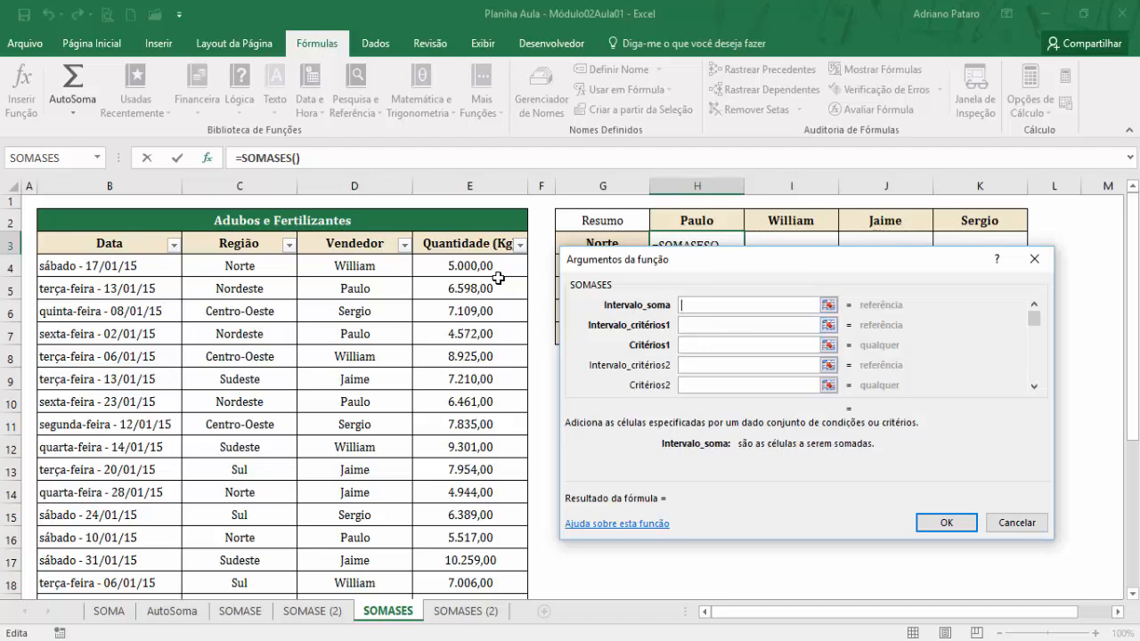
drag(489, 267, 478, 550)
scroll(467, 279, up, 3)
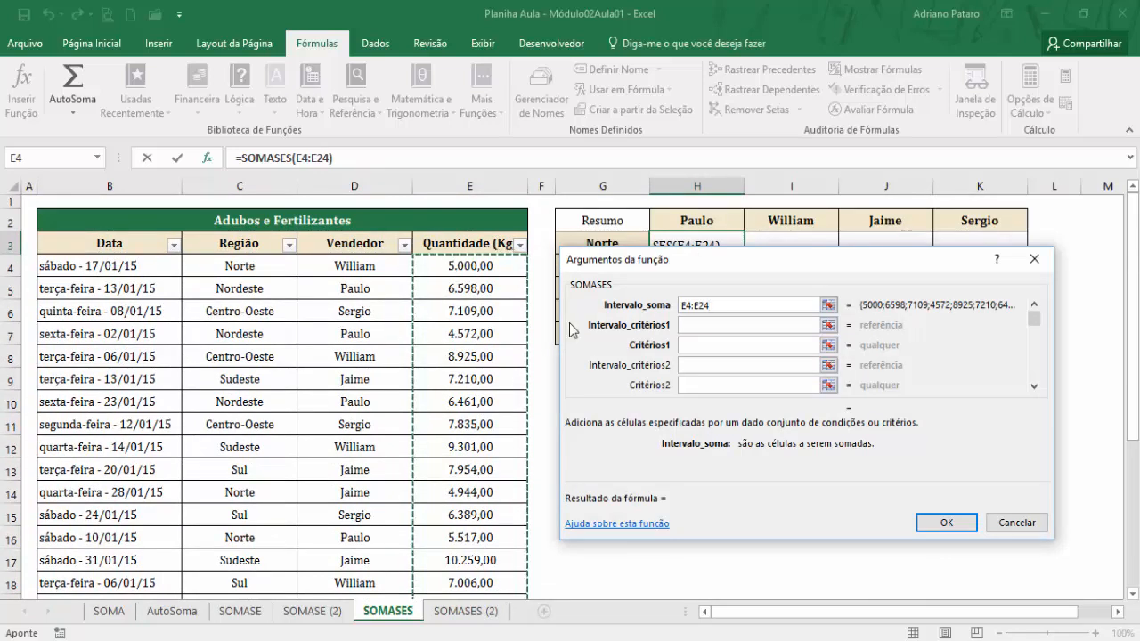
click(719, 324)
click(703, 365)
click(698, 385)
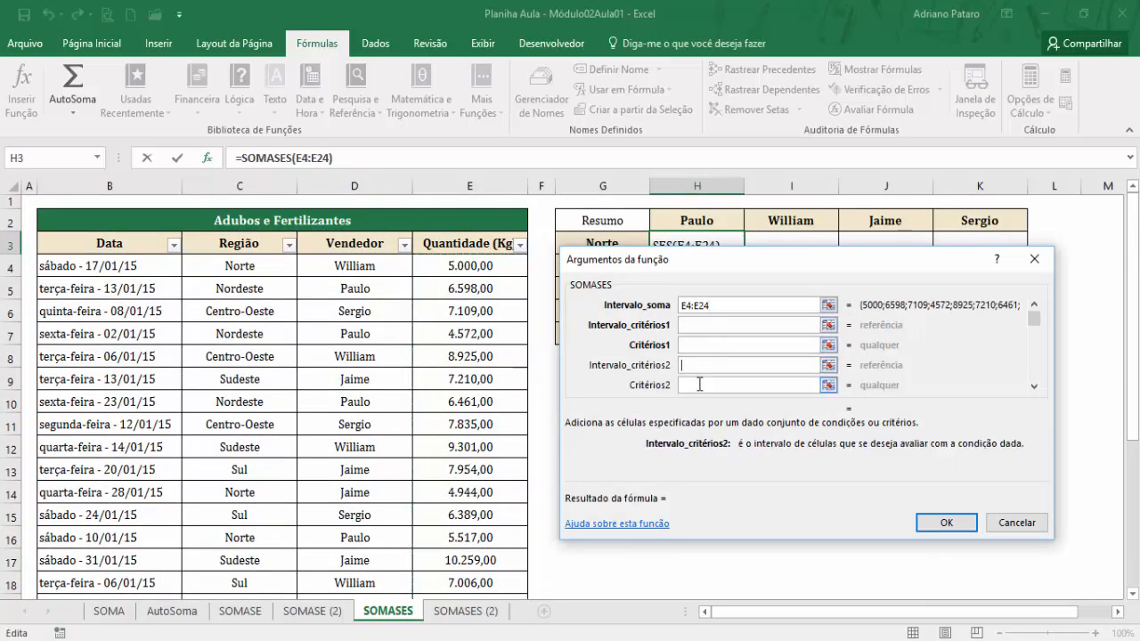
Set Intervalo_critérios1 to the Região values in C4:C24 and Critérios1 to cell G3, keeping the dialog clear of the Resumo table.
click(699, 325)
drag(657, 272, 693, 350)
drag(255, 275, 253, 577)
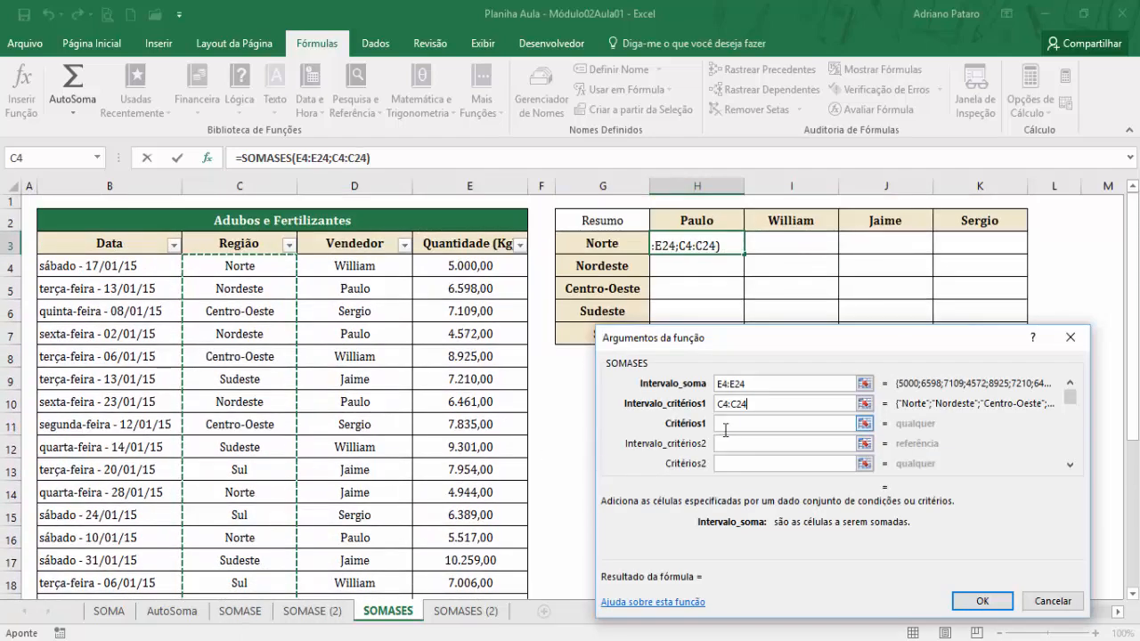
click(731, 428)
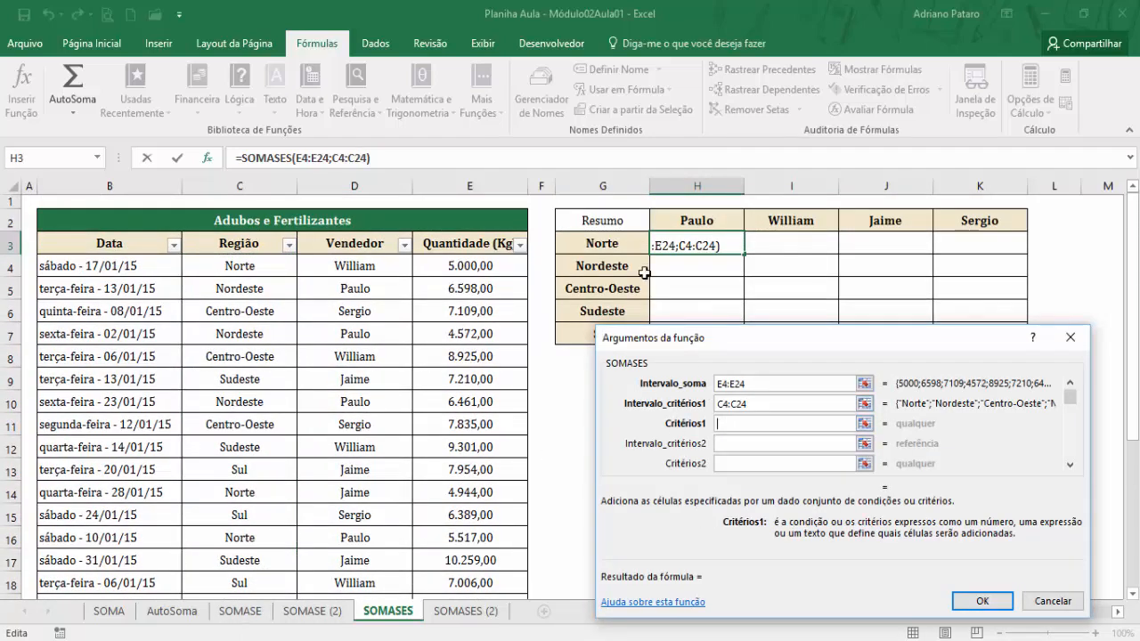
click(612, 243)
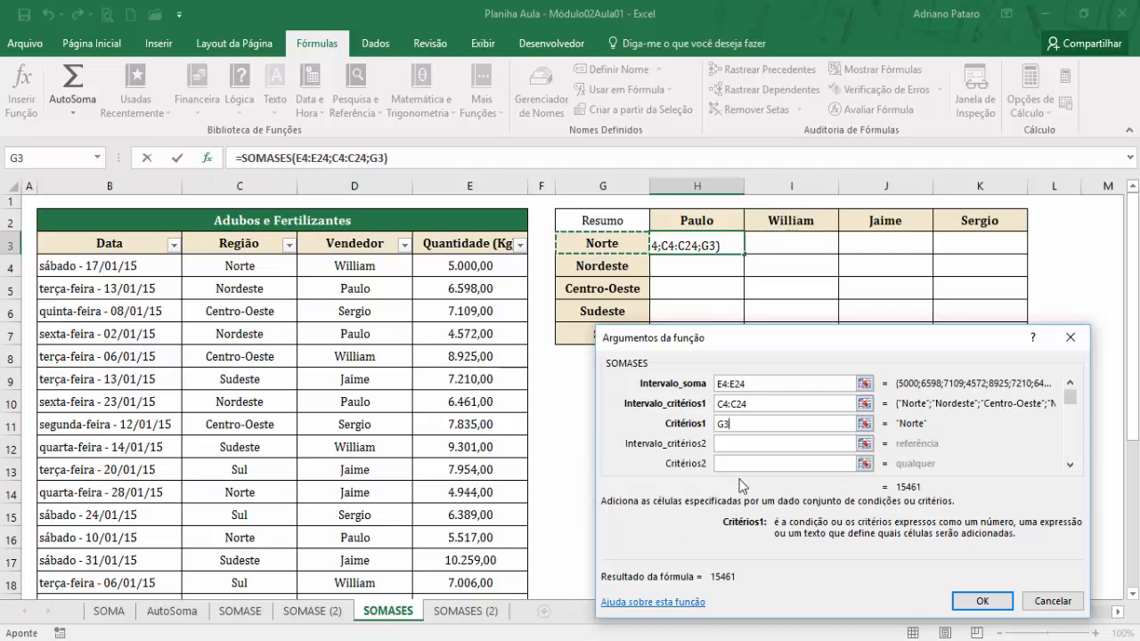
Set Intervalo_critérios2 to the Vendedor values in D4:D24, replacing any wrong reference entered there.
click(728, 443)
drag(367, 266, 365, 548)
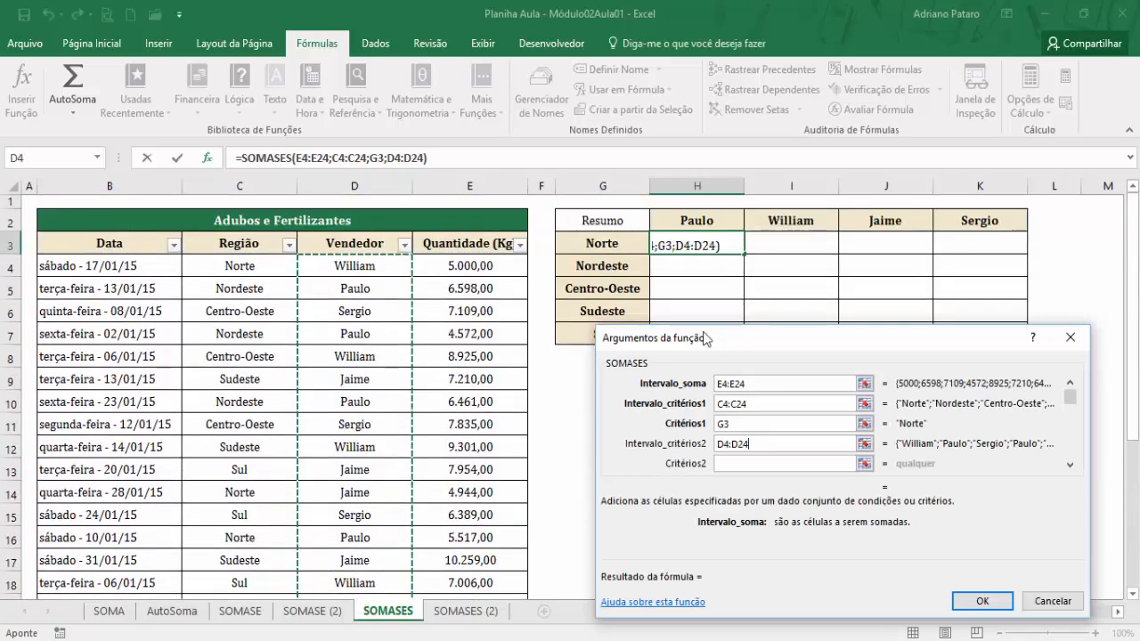
click(704, 219)
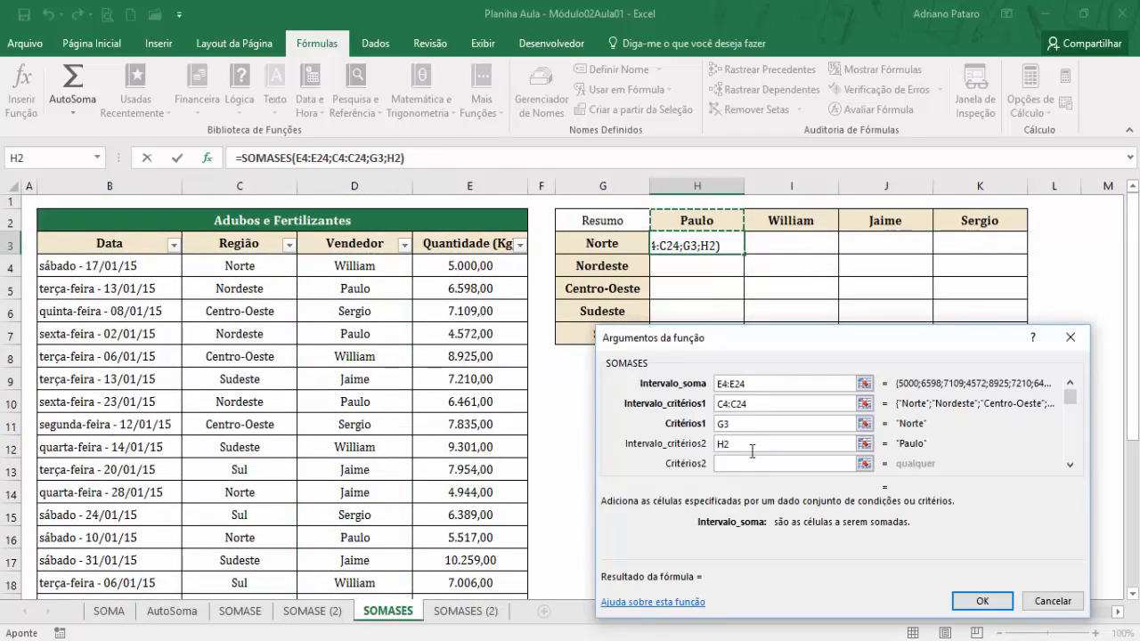
key(BackSpace)
key(BackSpace)
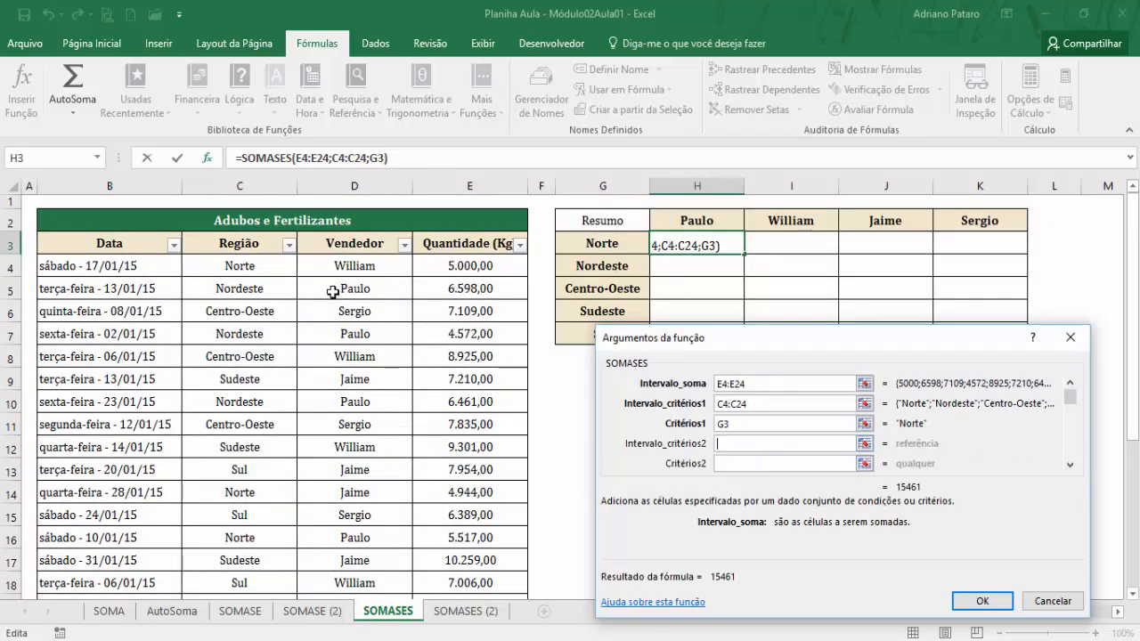
drag(328, 267, 368, 546)
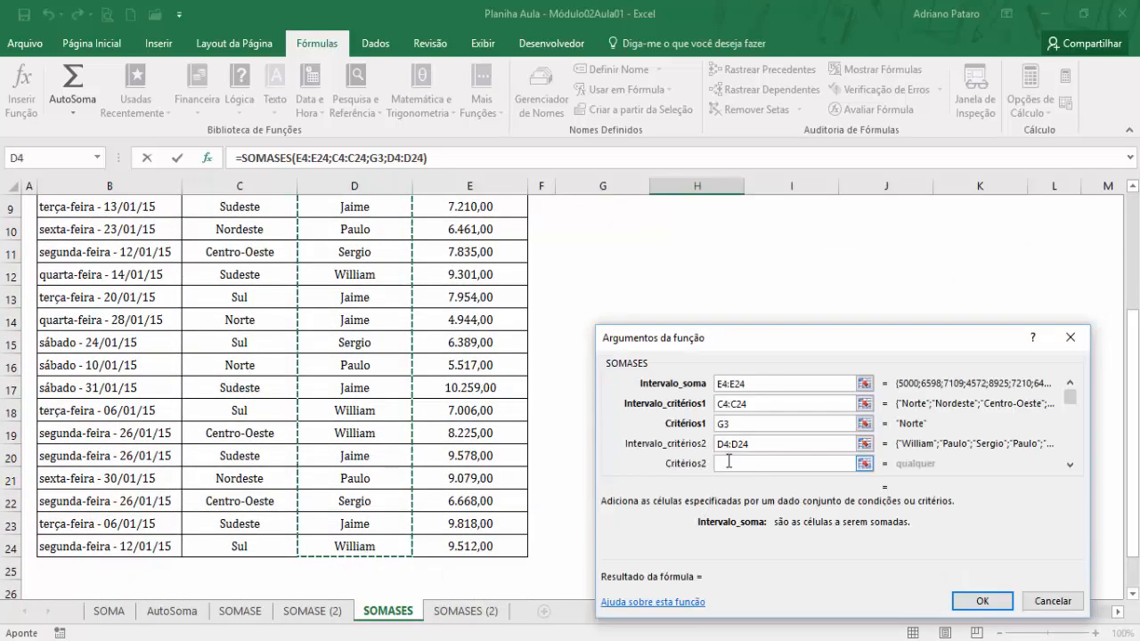
Set Critérios2 to the seller in H2, check the sum range and complete the SOMASES function in H3.
click(725, 463)
scroll(691, 267, up, 3)
click(691, 222)
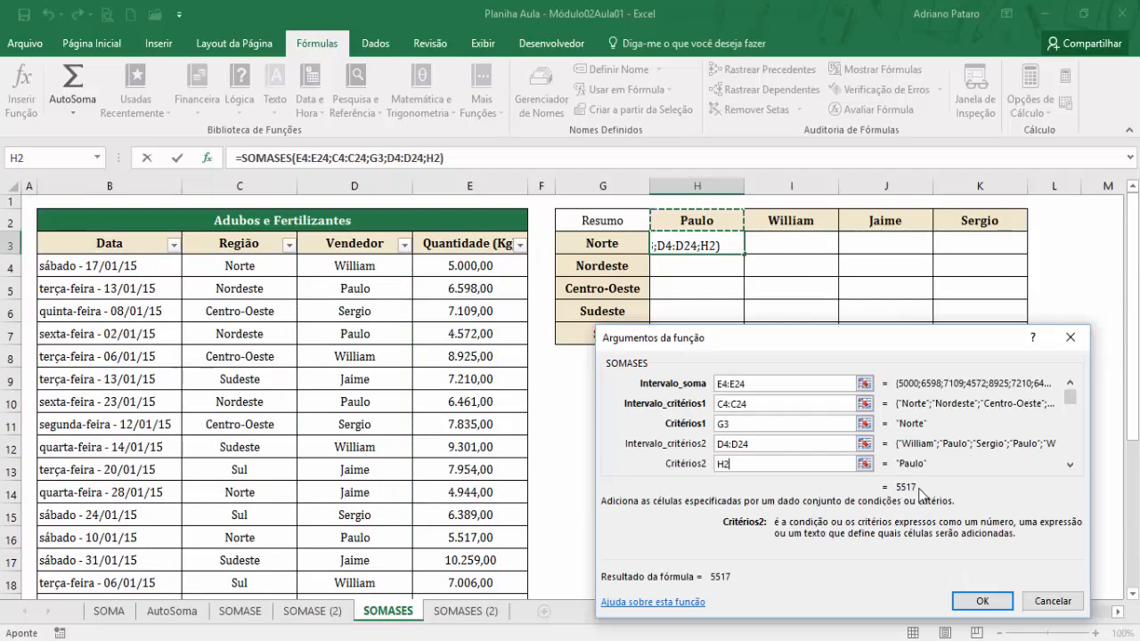
click(755, 384)
scroll(796, 416, down, 1)
scroll(672, 426, up, 1)
scroll(619, 245, up, 1)
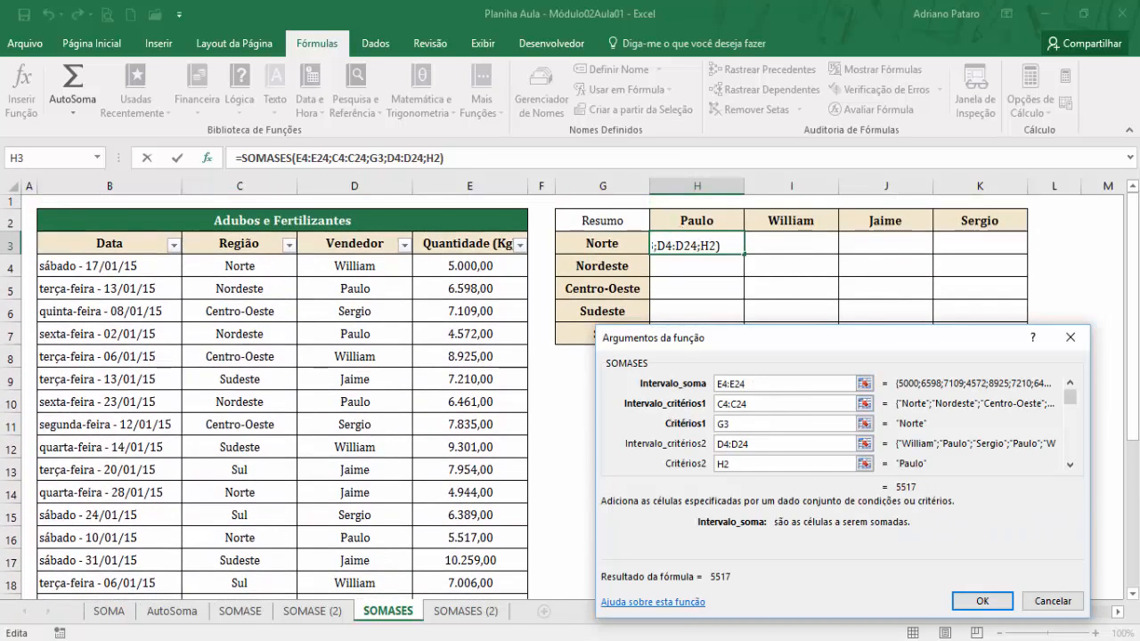
click(988, 610)
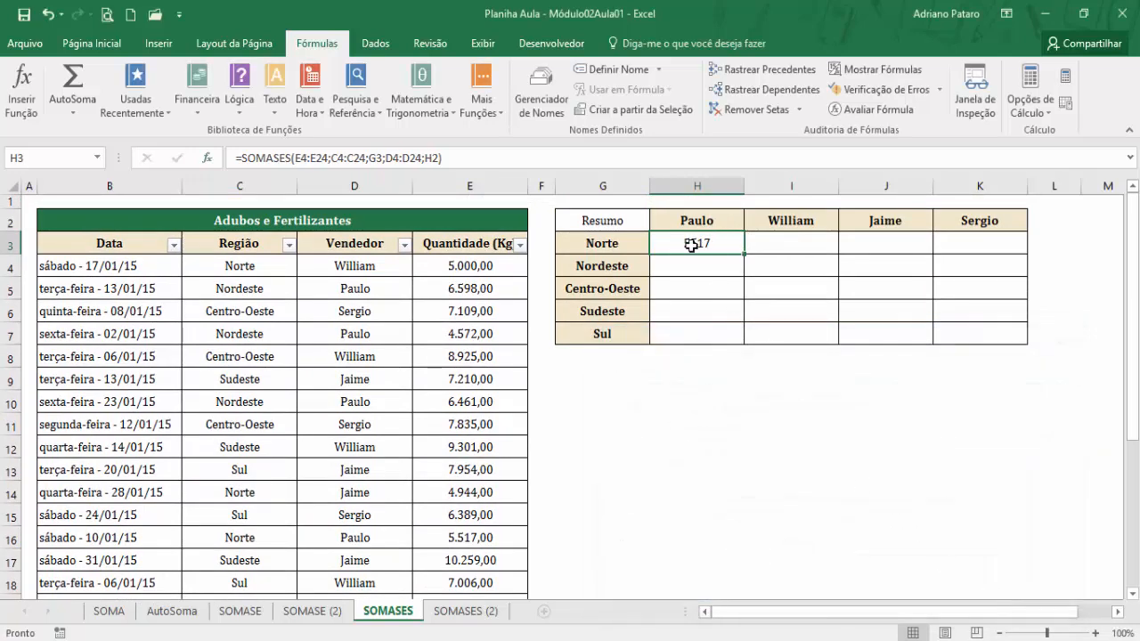
Copy the number format of the Quantidade (Kg) cell E4 onto the total in H3.
click(481, 272)
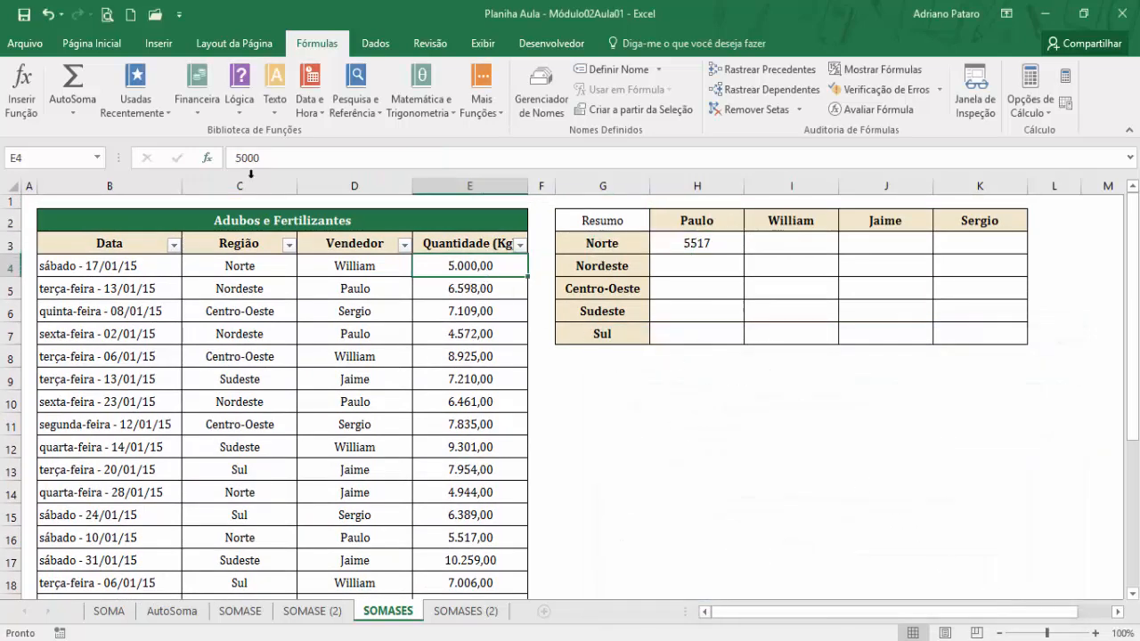
click(92, 45)
click(56, 108)
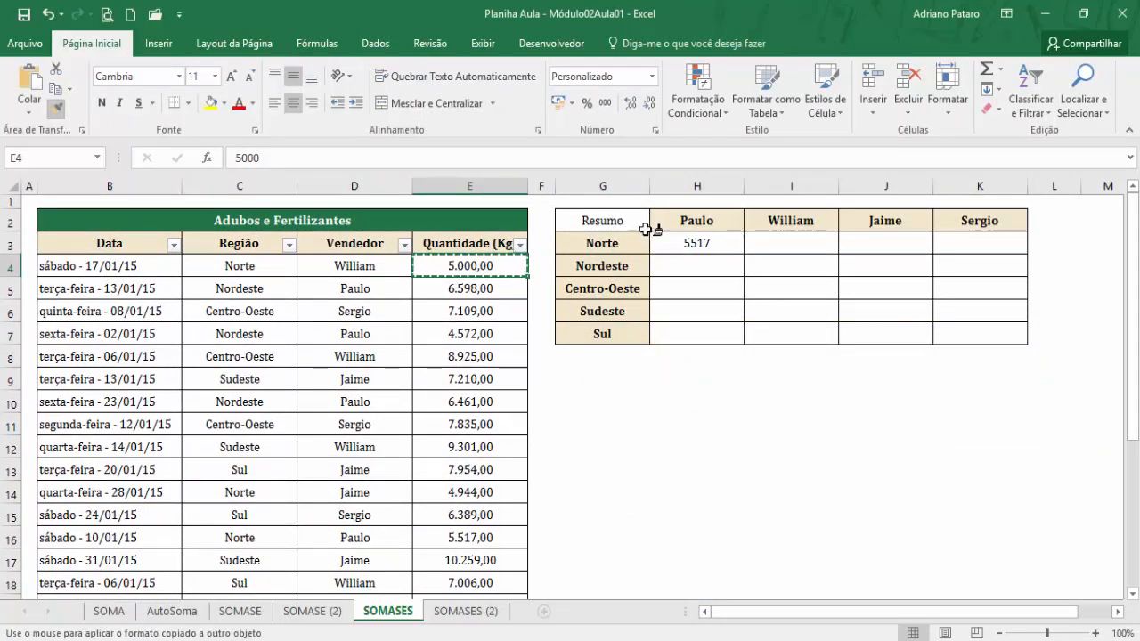
click(675, 244)
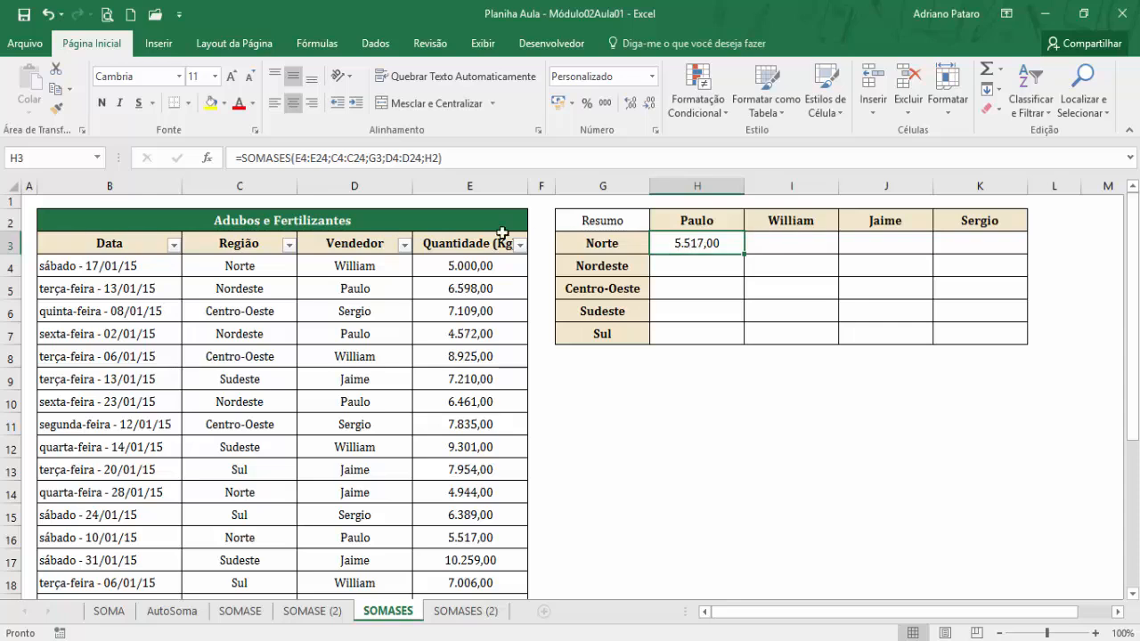
Edit the SOMASES arguments in H3 so the three ranges are absolute: $E$4:$E$24, $C$4:$C$24 and $D$4:$D$24.
click(211, 167)
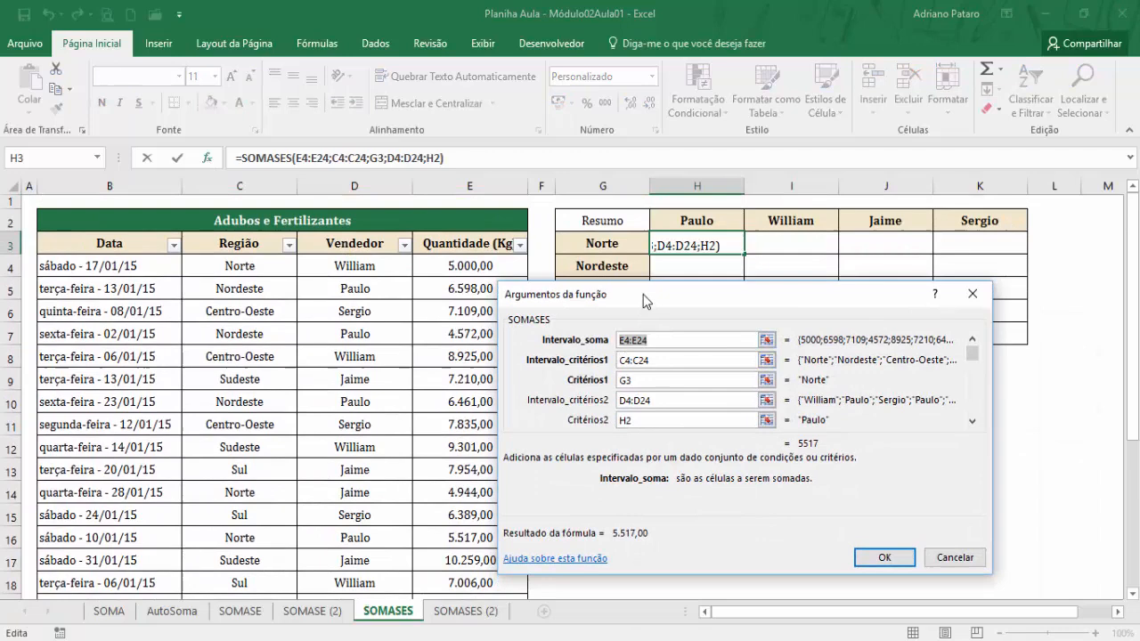
drag(643, 294, 679, 300)
click(659, 340)
click(621, 345)
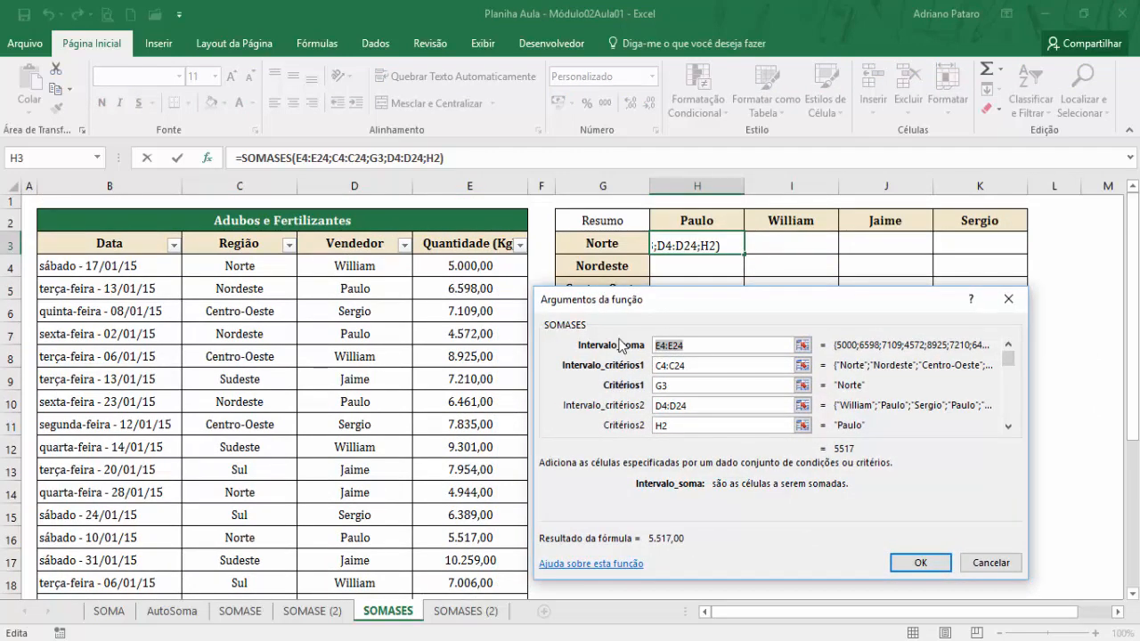
key(F4)
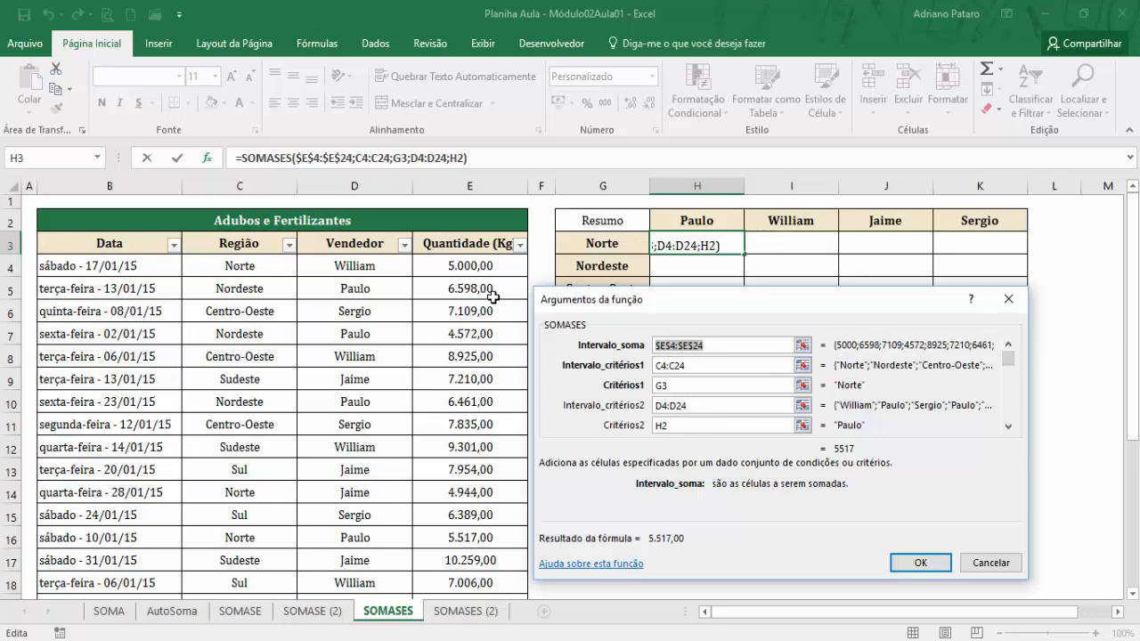
click(640, 372)
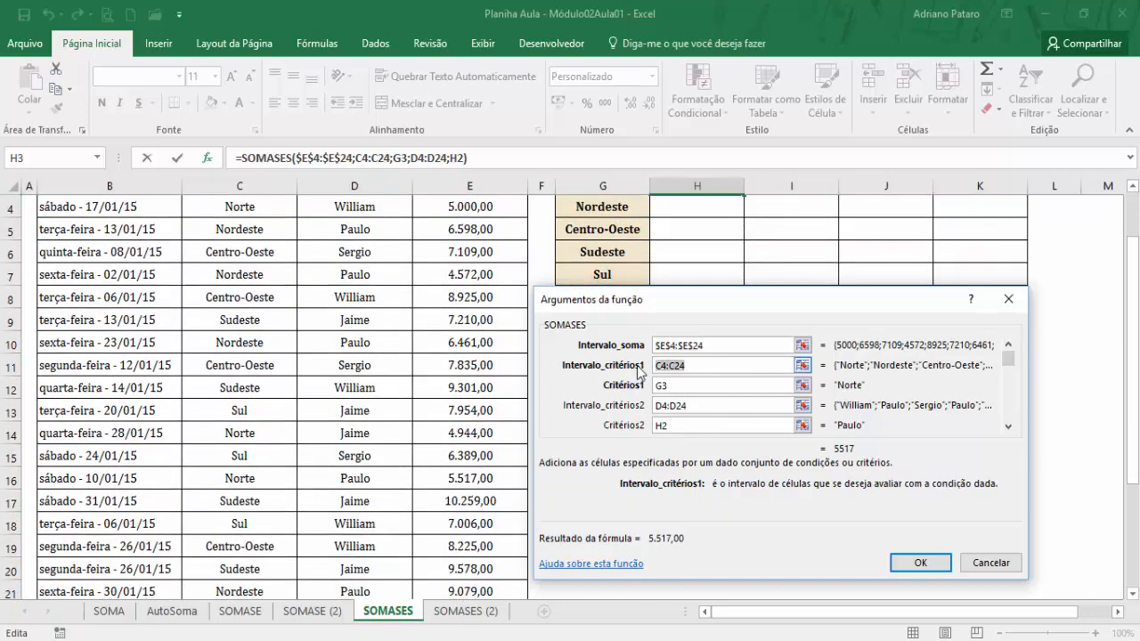
key(F4)
click(647, 406)
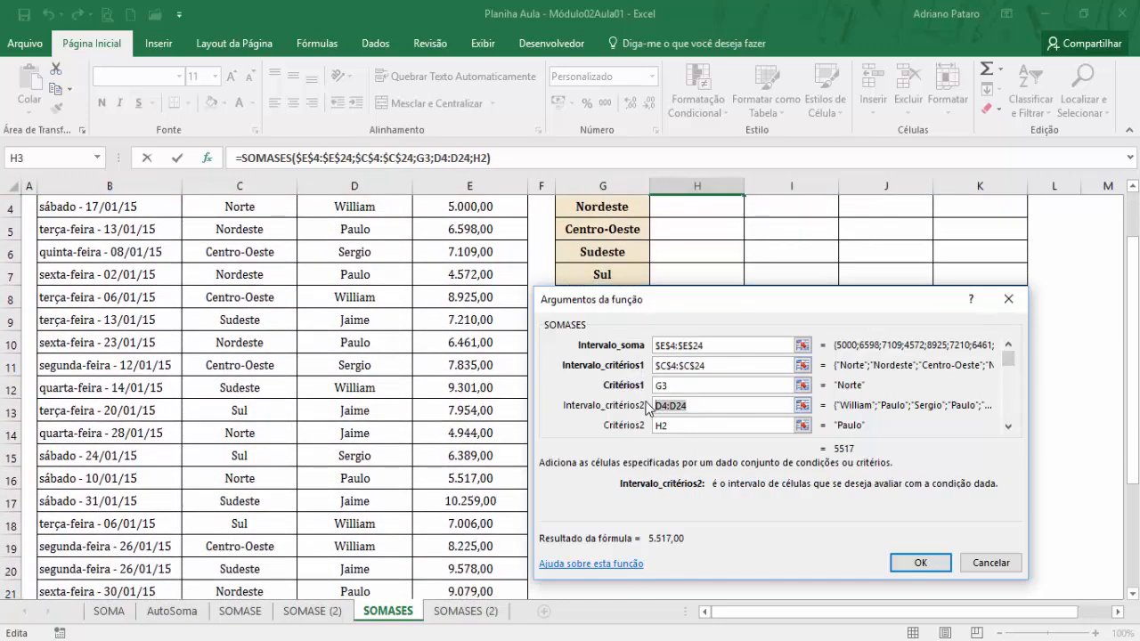
key(F4)
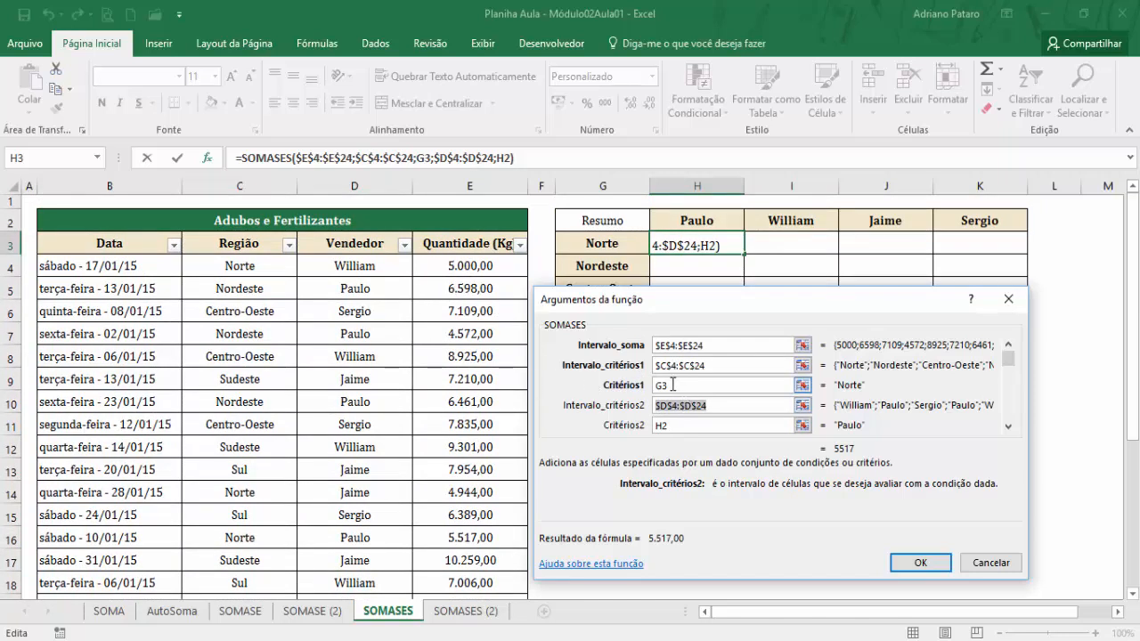
Make both SOMASES criteria absolute as $G$3 and $H$2, and apply the updated function to H3.
click(673, 385)
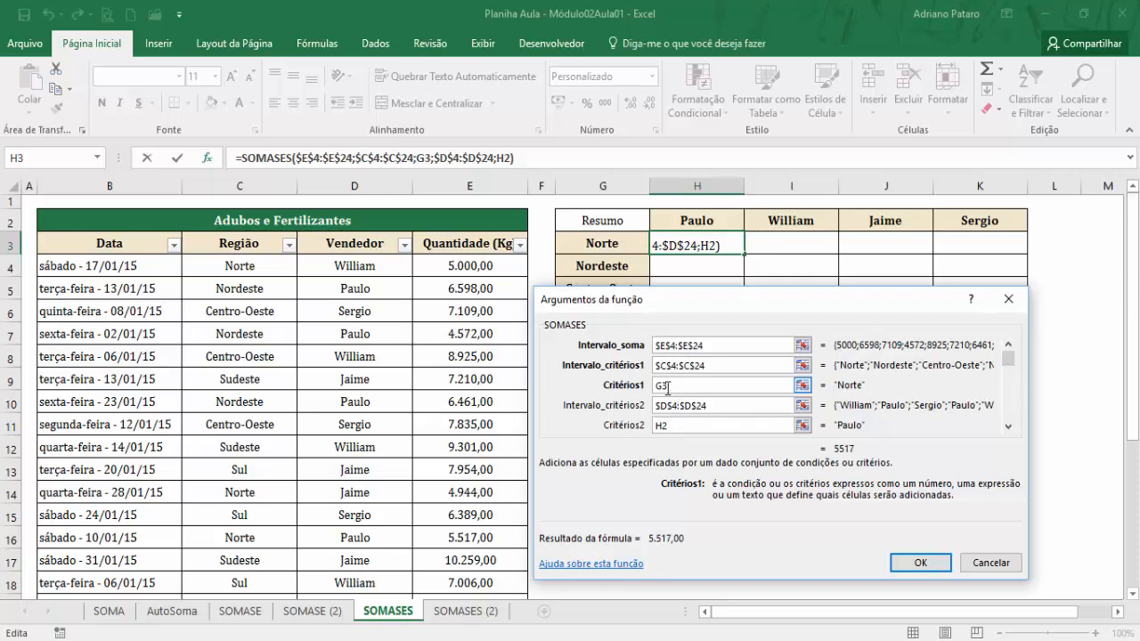
key(F4)
click(674, 424)
key(F4)
click(909, 571)
Try copying the H3 formula across I3:K3, comparing the copies with the region in G3 and the sellers in H2:K2.
drag(795, 263, 1006, 251)
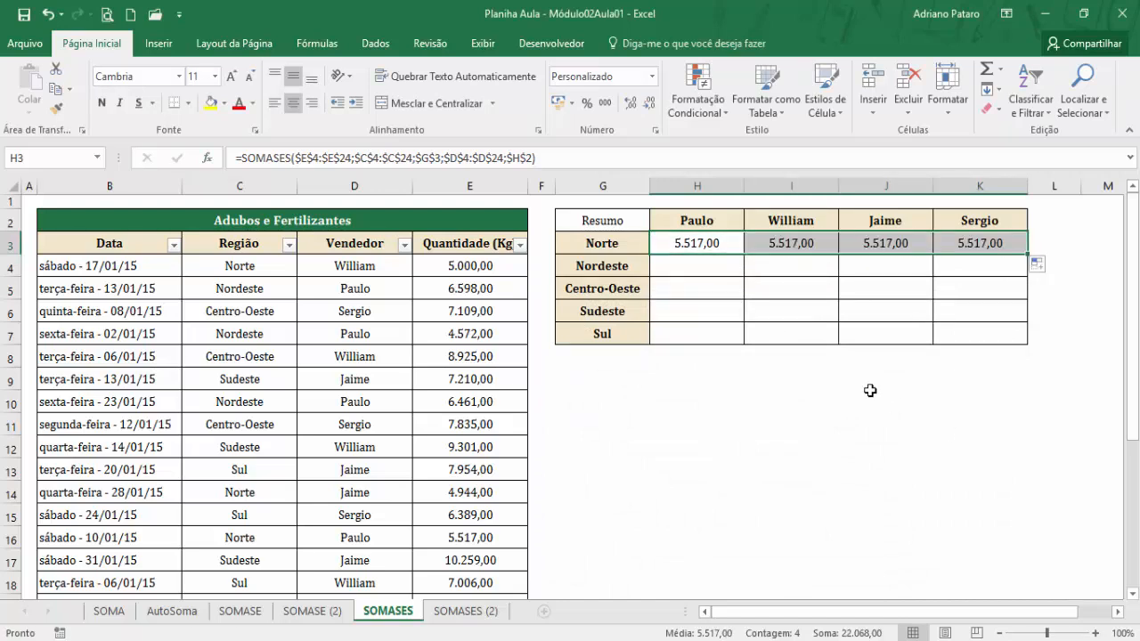
click(629, 248)
click(682, 223)
click(634, 242)
click(685, 218)
click(631, 247)
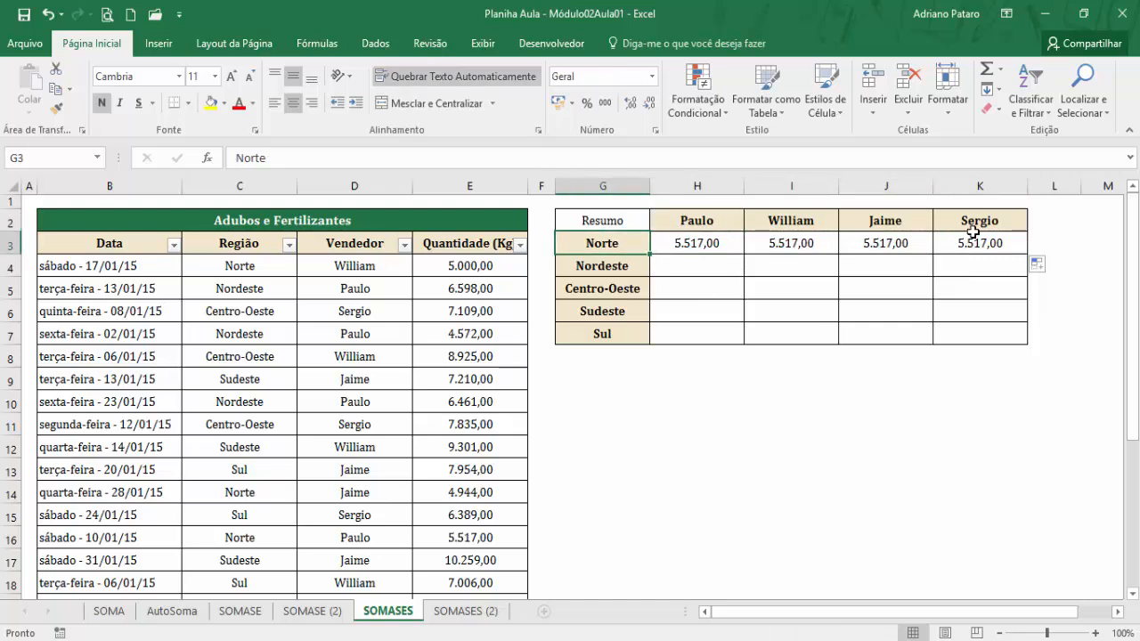
click(770, 221)
click(863, 221)
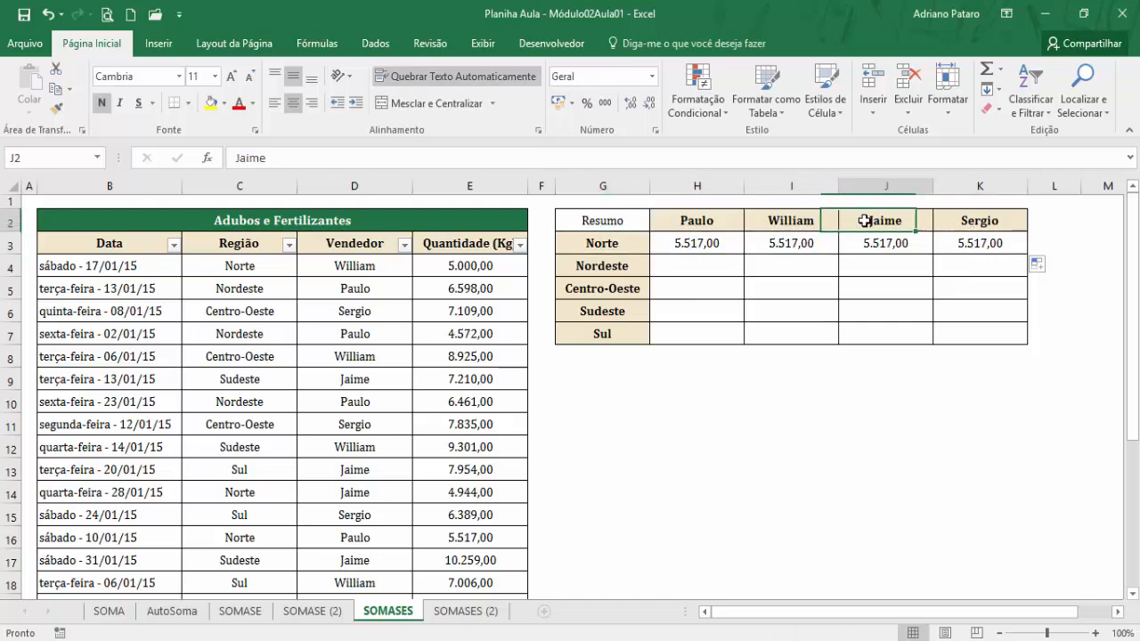
click(972, 220)
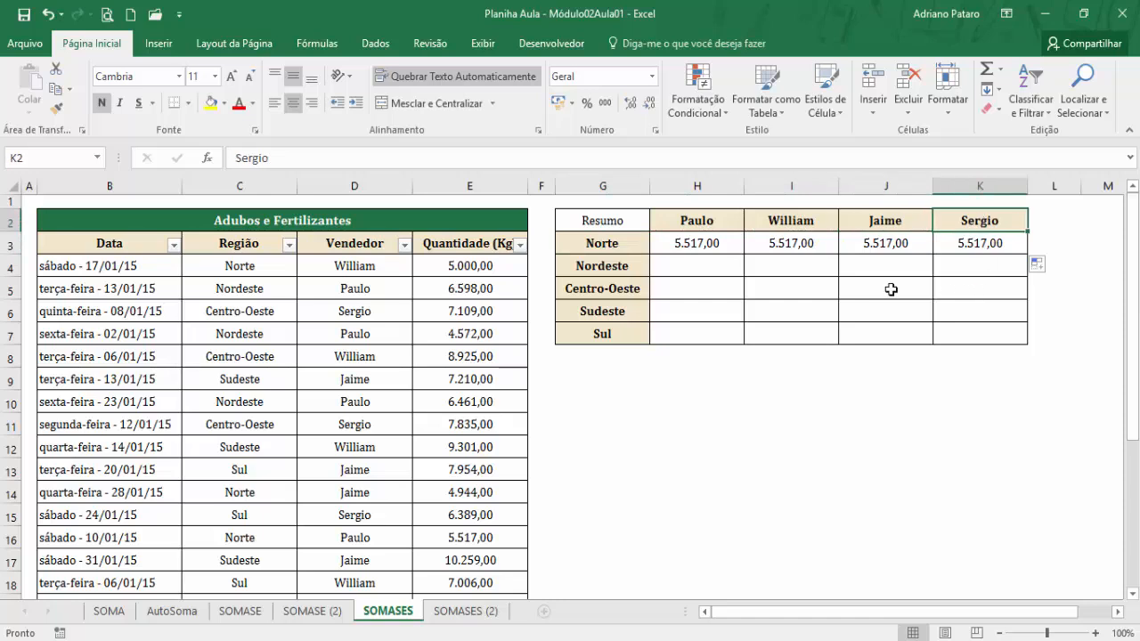
Try copying the H3 formula down through H4:H7, checking it against the region in G3.
click(663, 247)
drag(745, 252, 738, 338)
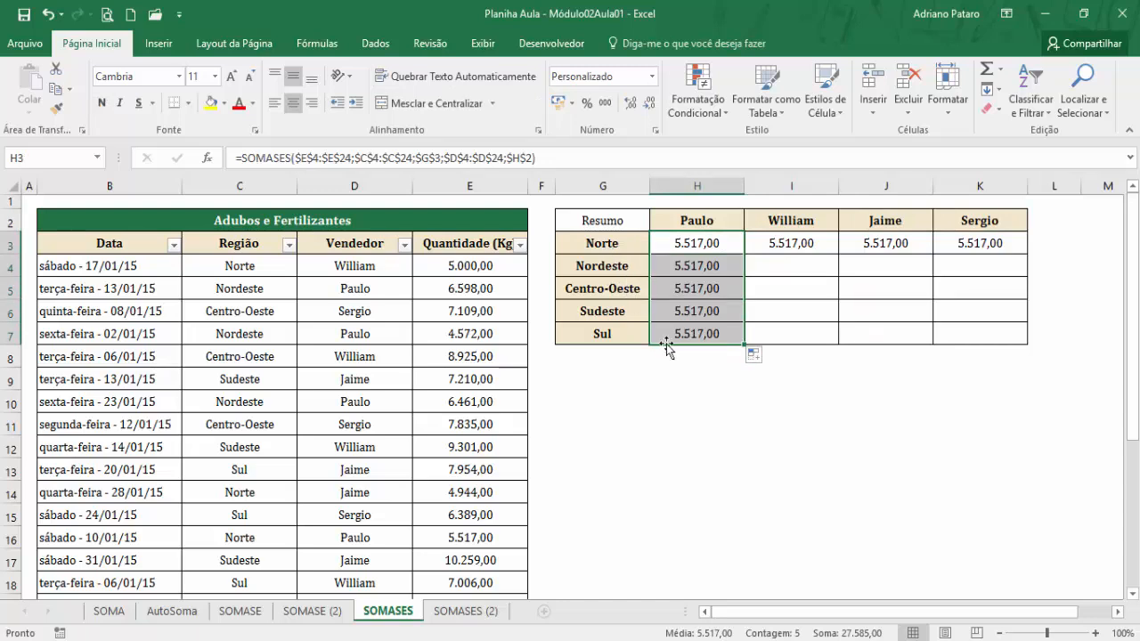
click(634, 252)
Clear the trial formula copies from H4:H7 and I3:K3.
click(700, 271)
drag(700, 271, 703, 331)
key(Delete)
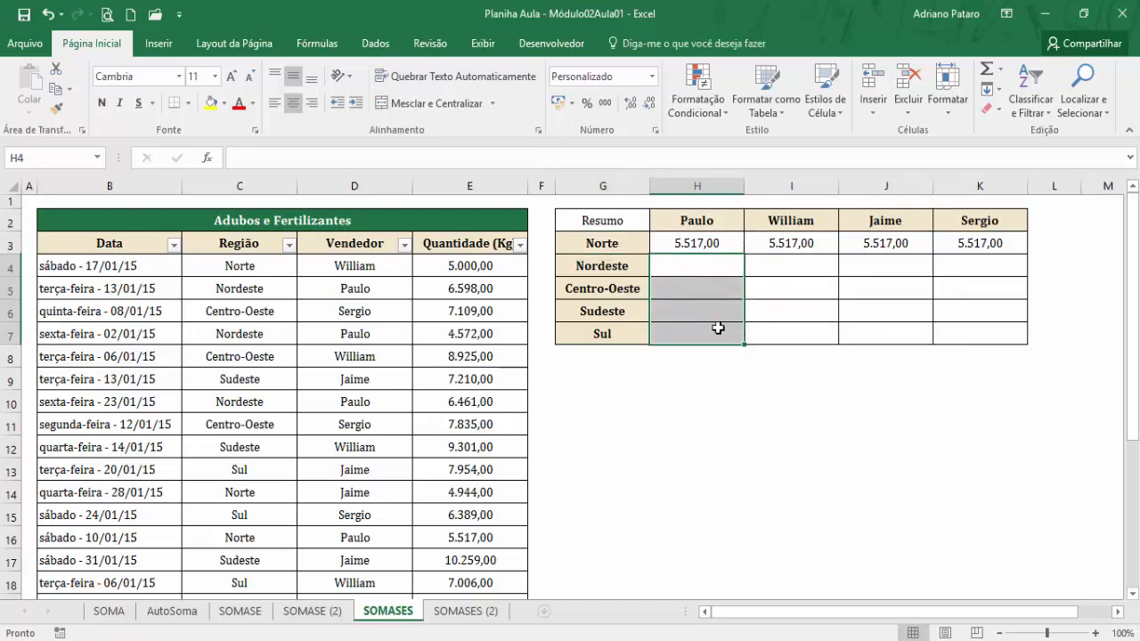
drag(796, 247, 963, 239)
key(Delete)
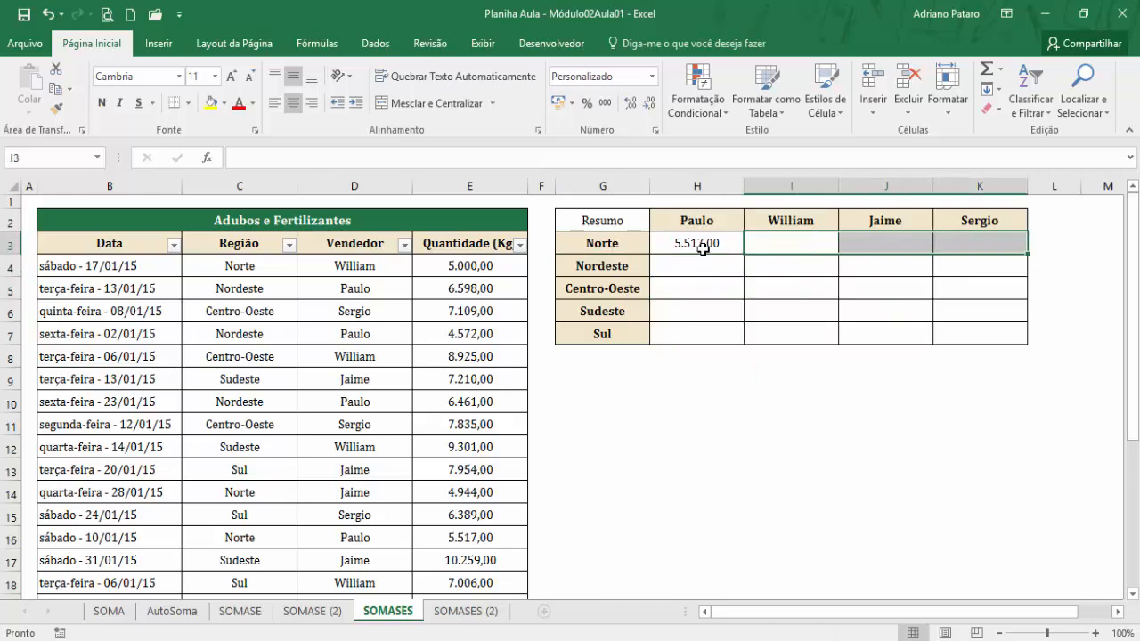
Edit the SOMASES function in H3 and set its first criterion, Critérios1, to the mixed reference $G3.
click(700, 244)
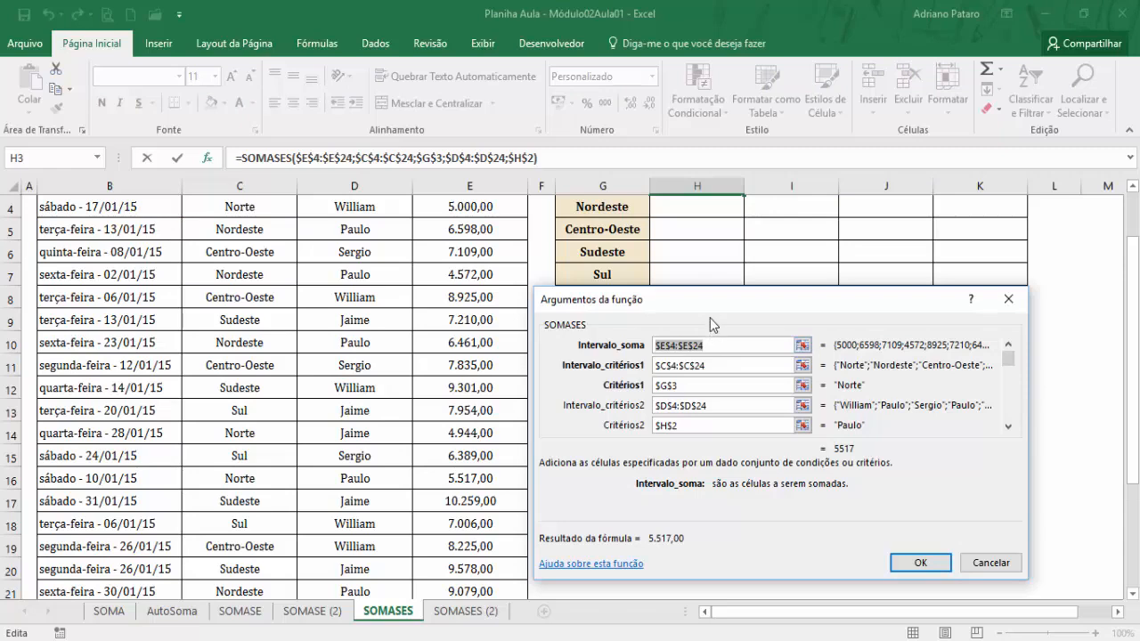
drag(711, 311, 716, 316)
click(684, 393)
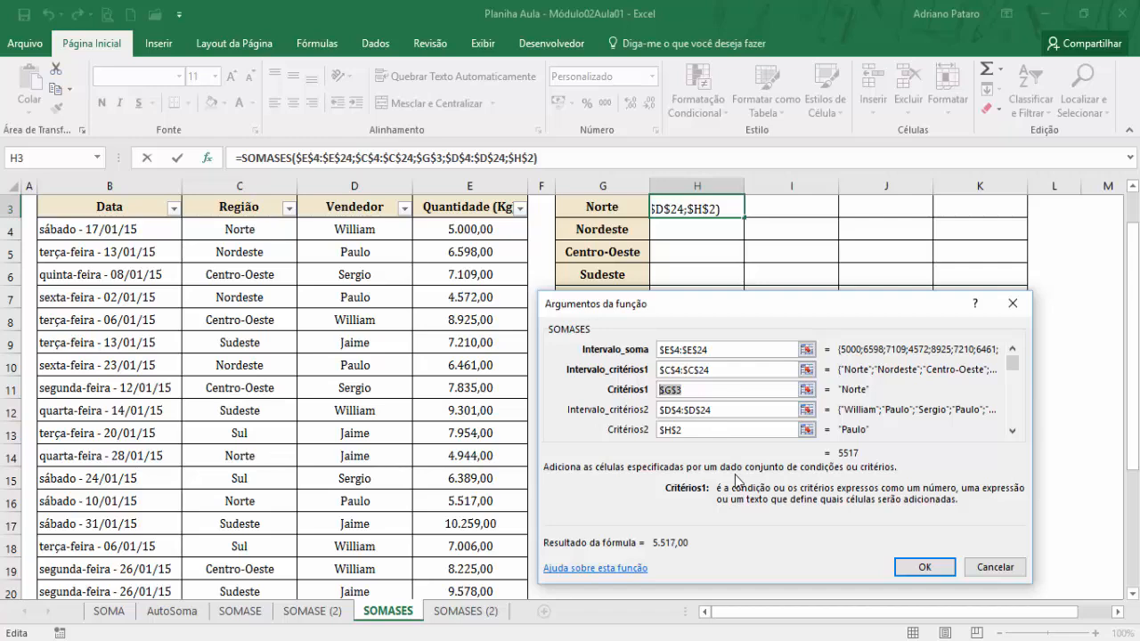
key(F4)
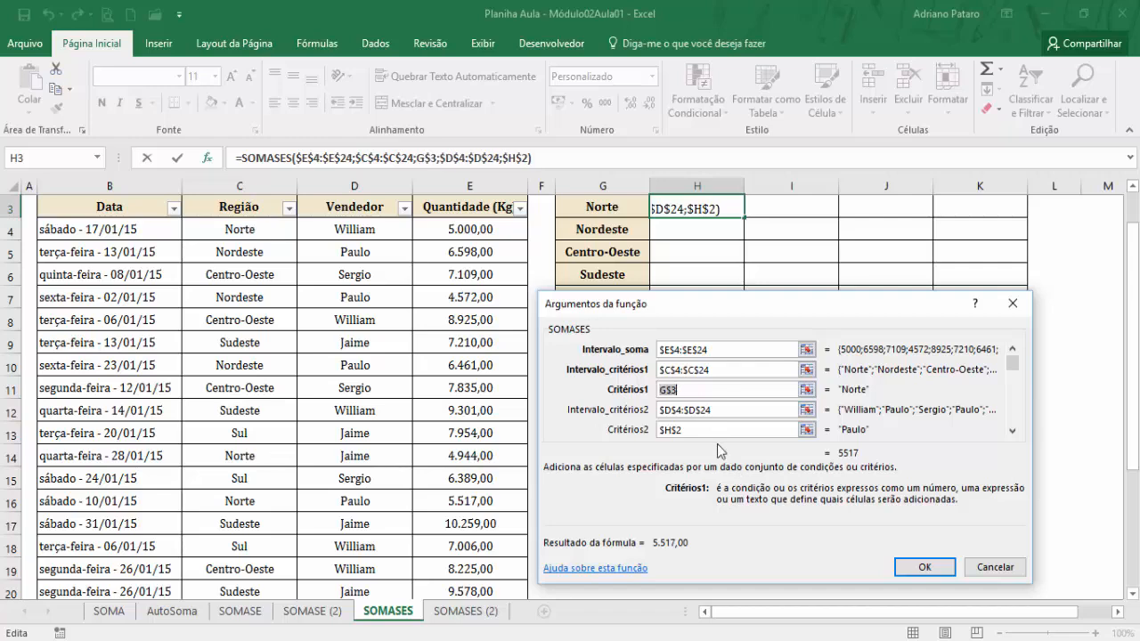
scroll(703, 427, up, 1)
drag(721, 305, 751, 381)
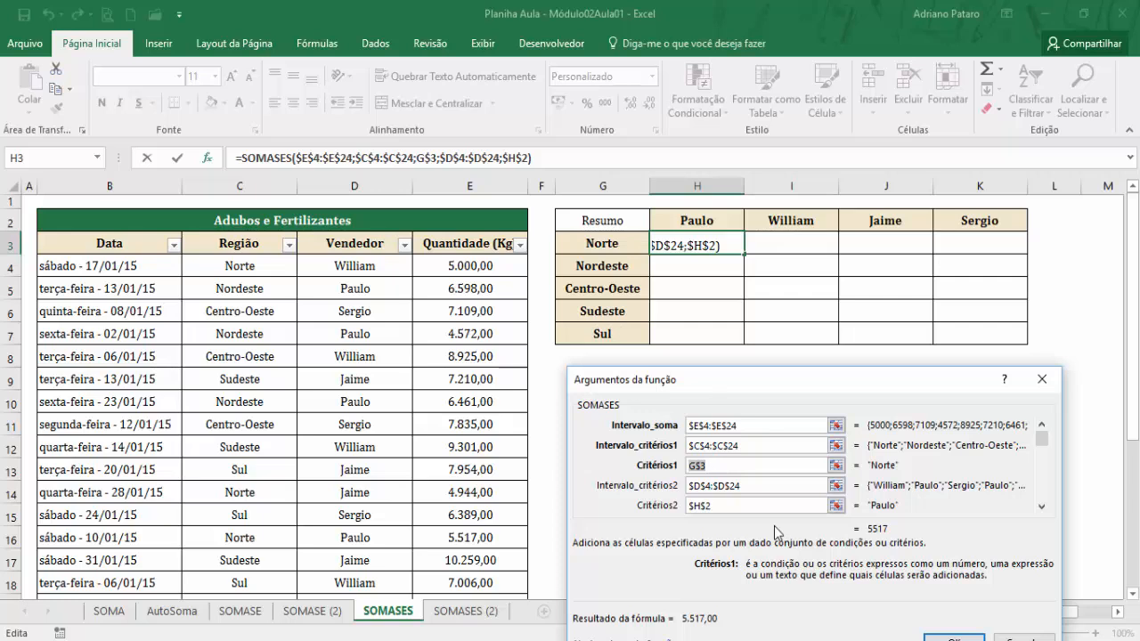
key(F4)
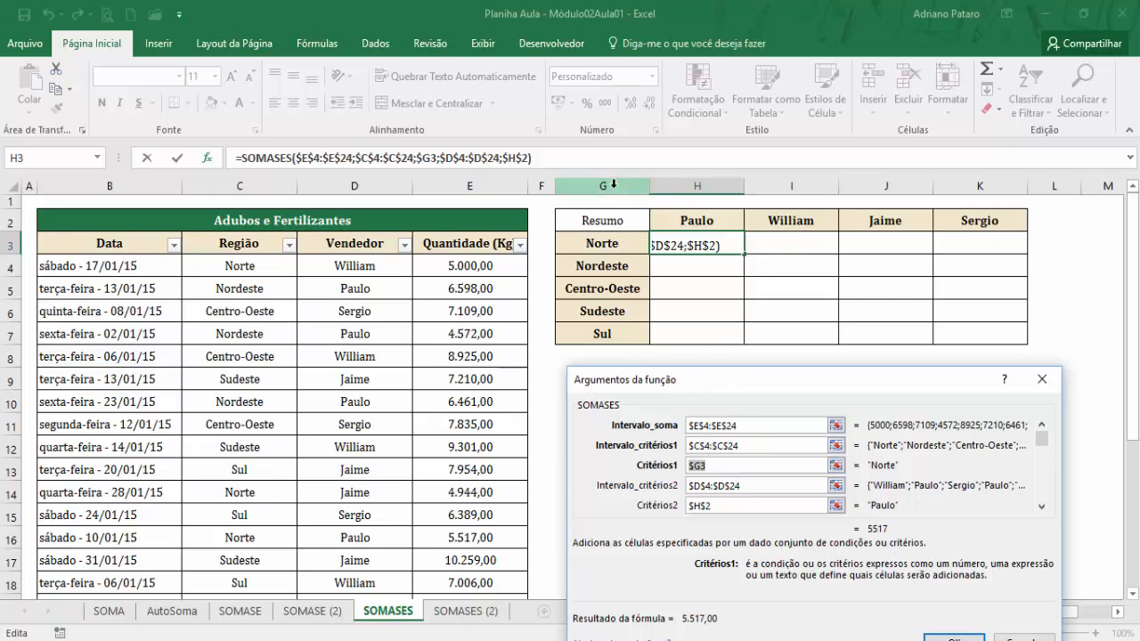
Set Critérios2 to H$2, apply the function, and fill the H3 formula across and down through K7.
click(713, 506)
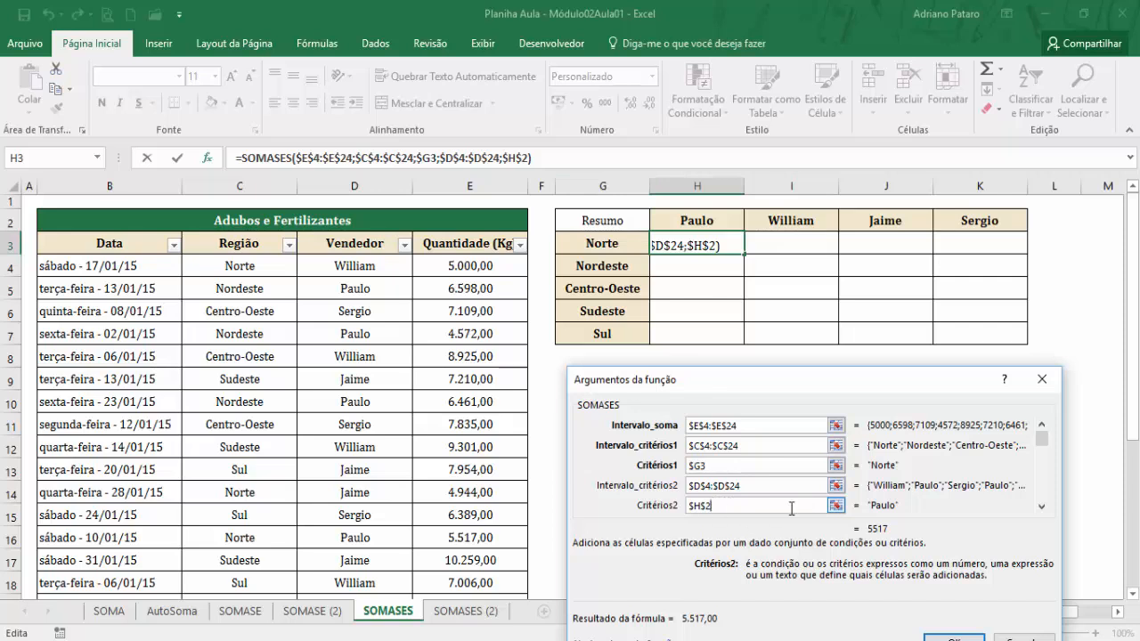
drag(715, 506, 687, 506)
key(F4)
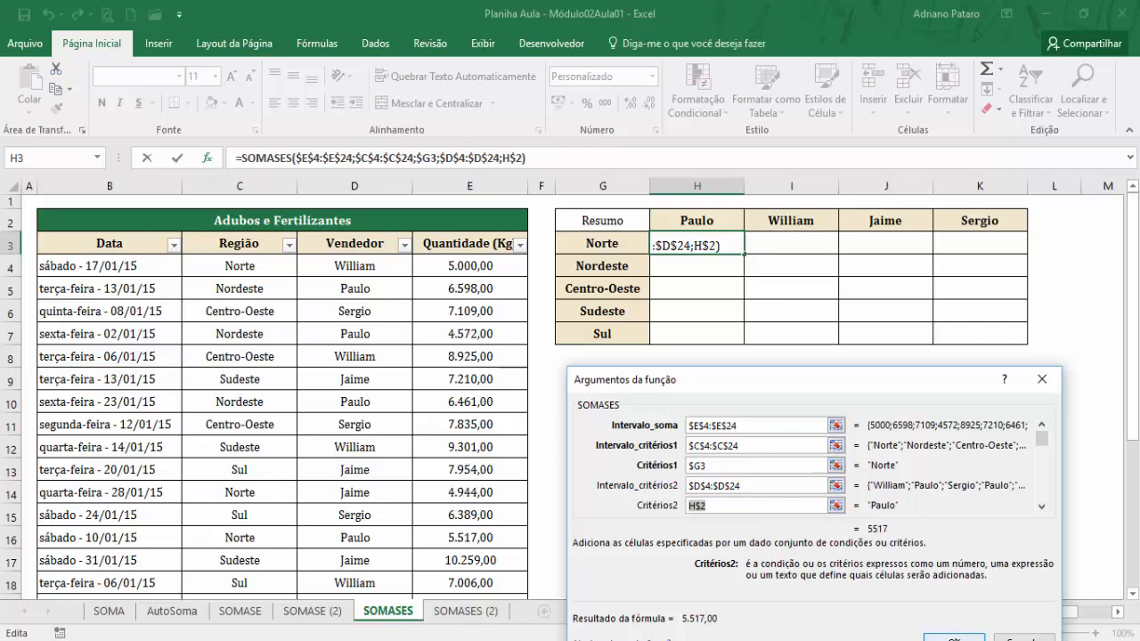
click(952, 638)
drag(744, 255, 985, 332)
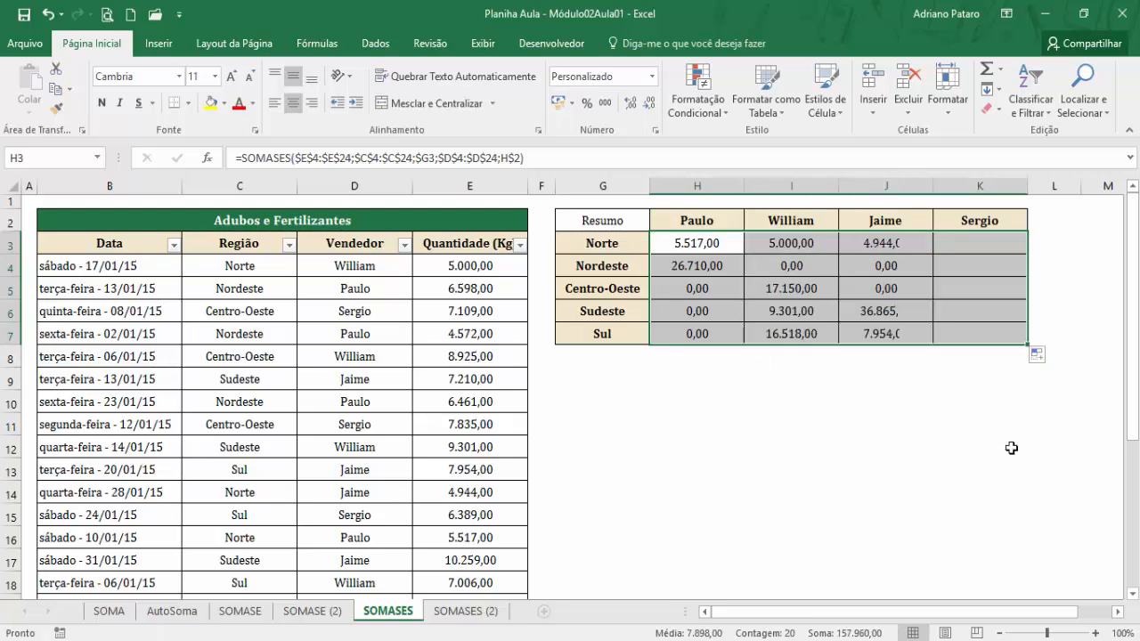
Filter the Vendedor column to the seller named in H2 and check the listed regions against the Centro-Oeste total in H5.
click(717, 290)
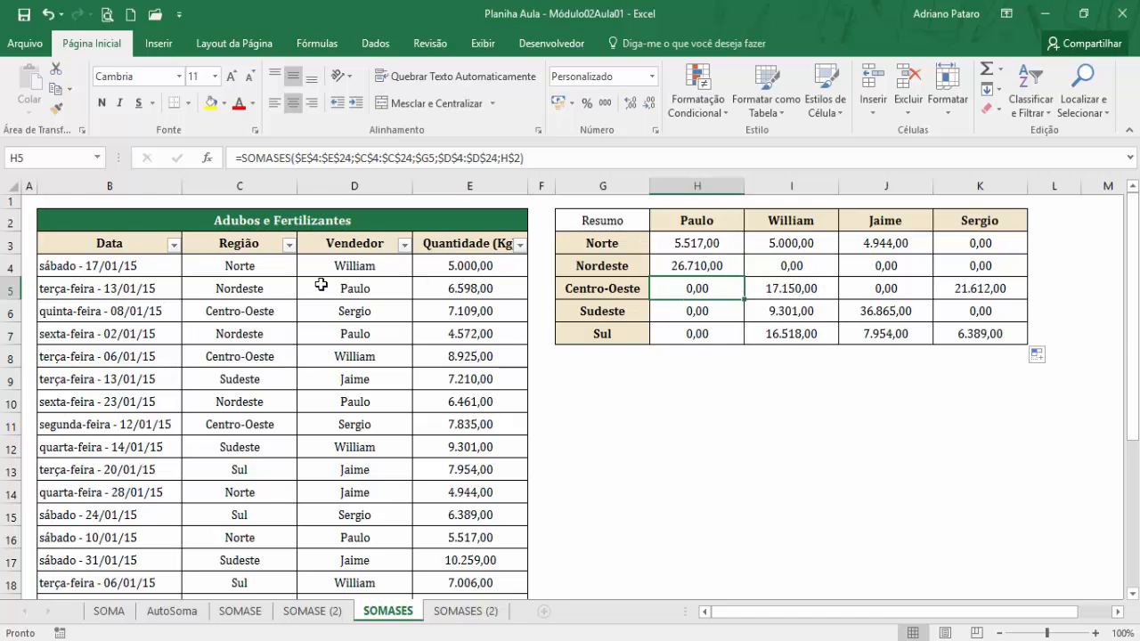
click(405, 245)
click(236, 414)
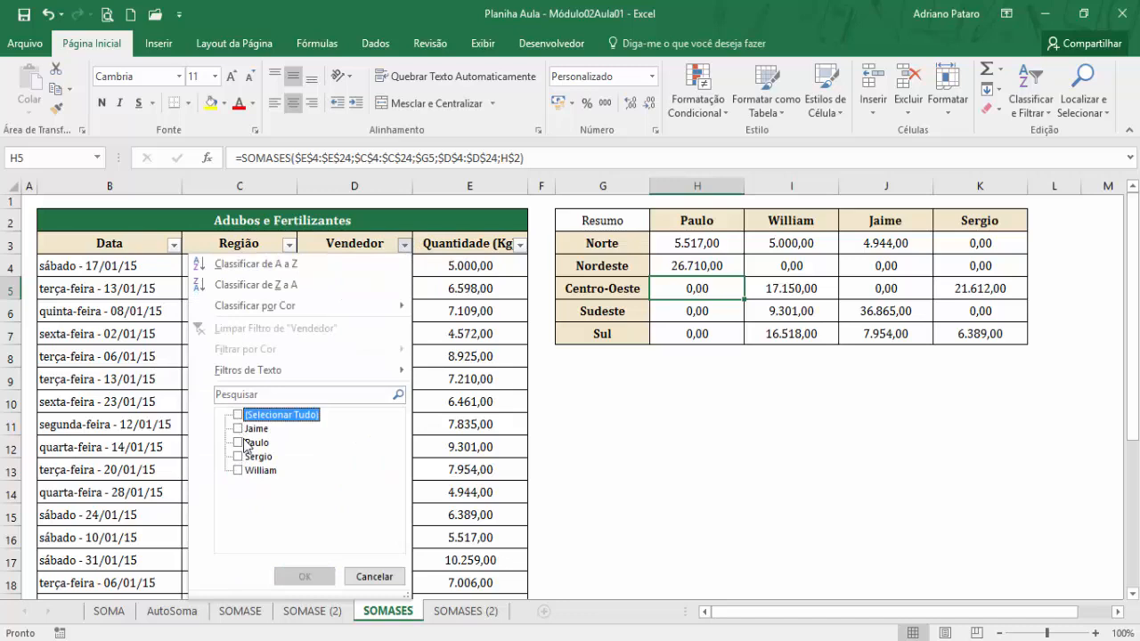
click(238, 442)
click(294, 576)
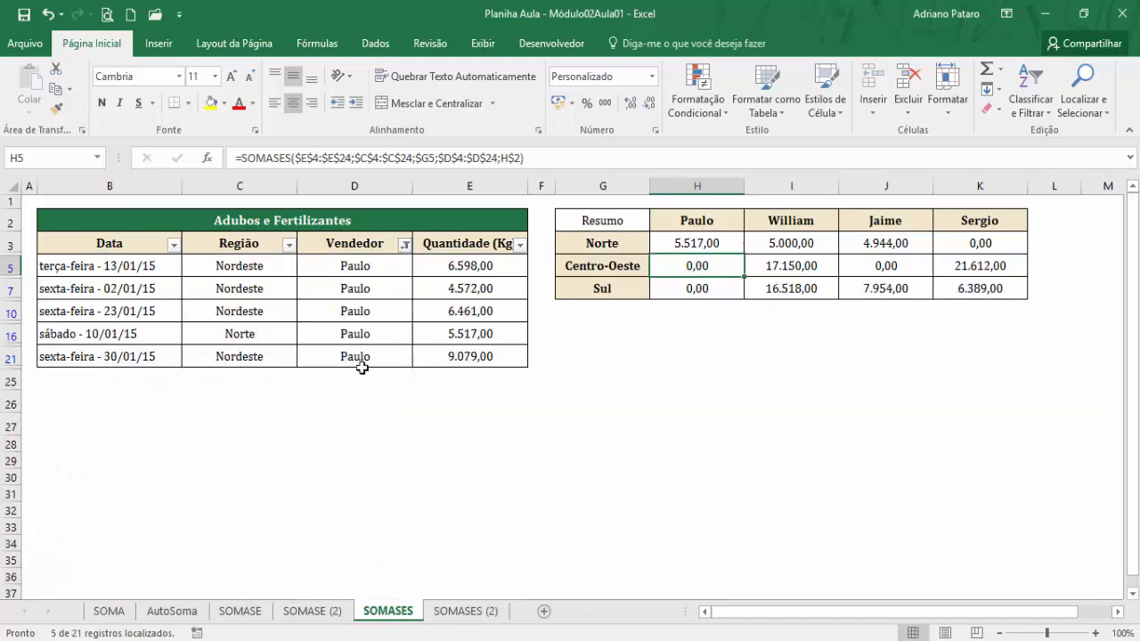
drag(258, 267, 247, 354)
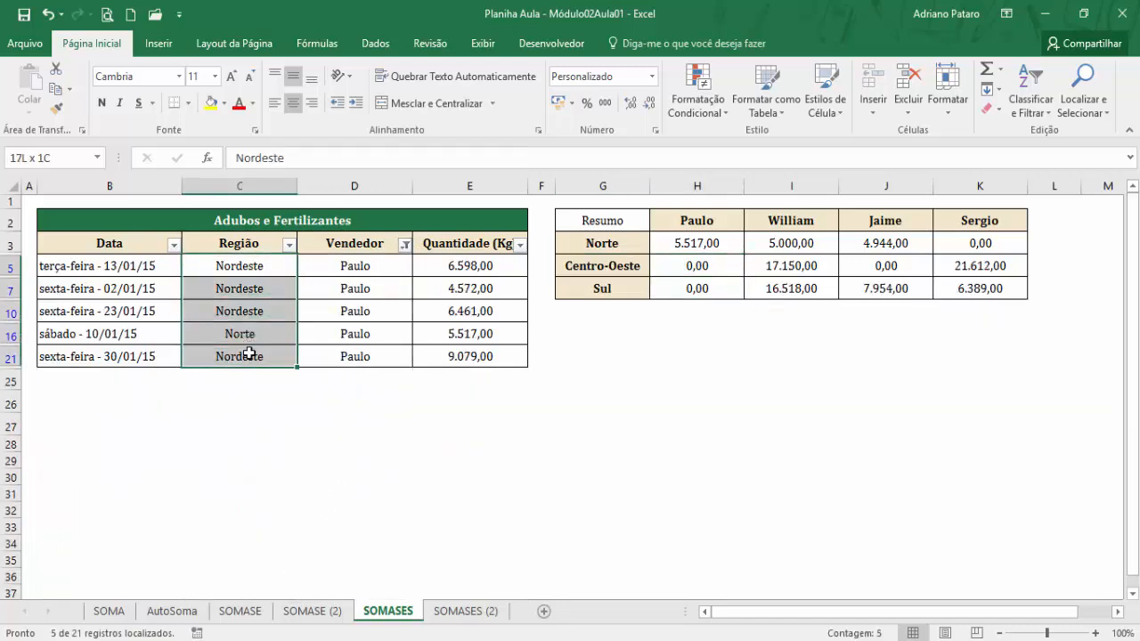
click(257, 329)
click(729, 267)
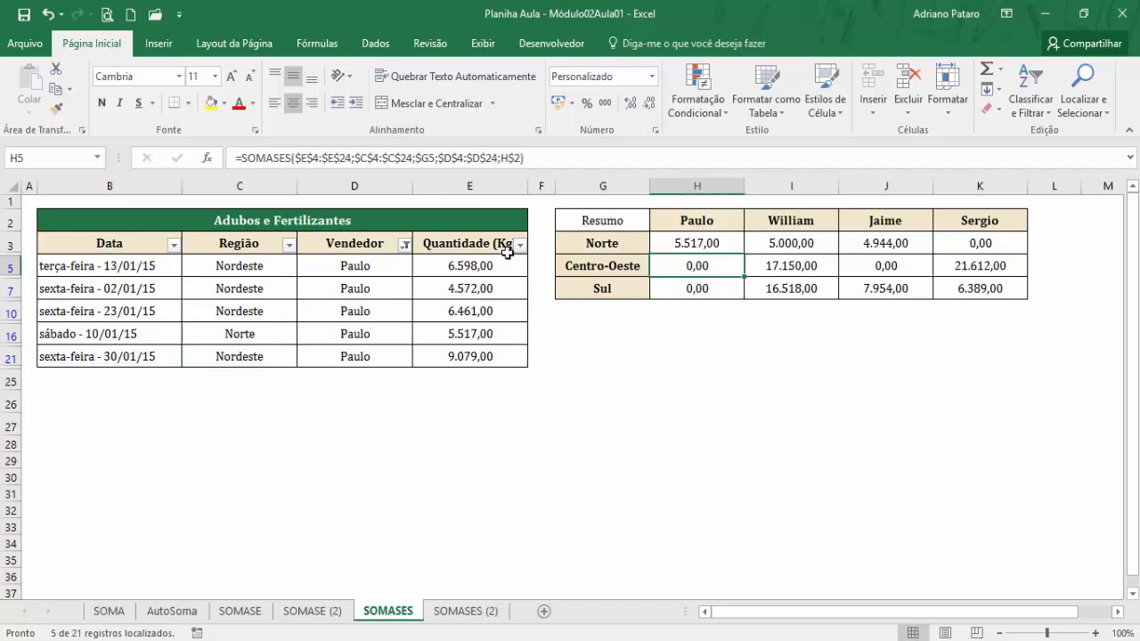
Show all sellers again in the Vendedor column filter.
click(405, 243)
click(238, 415)
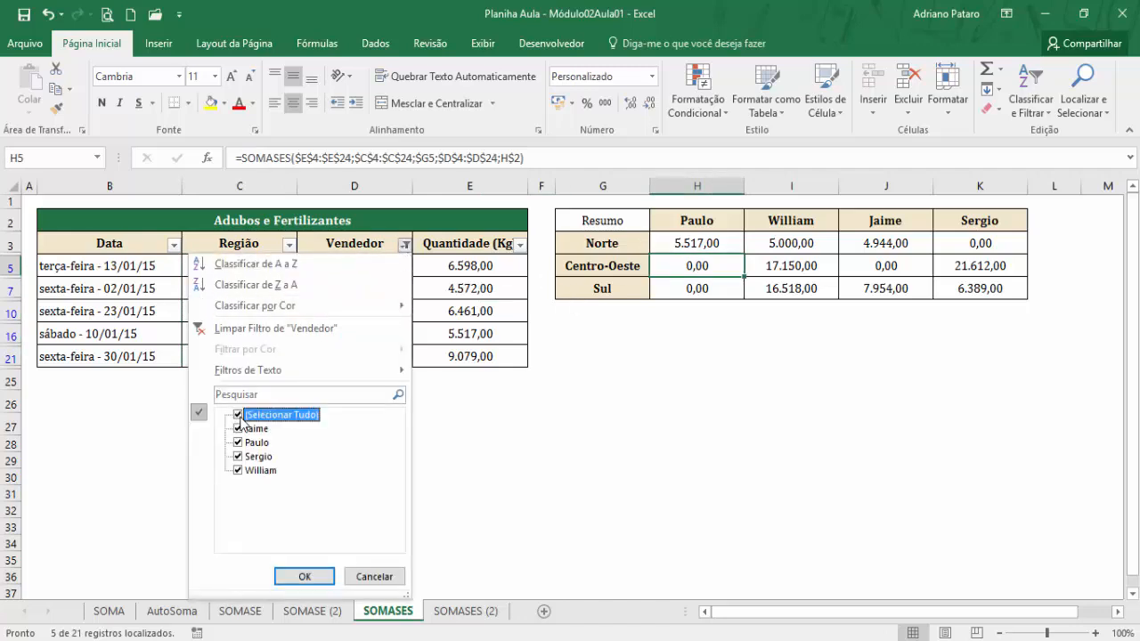
click(298, 576)
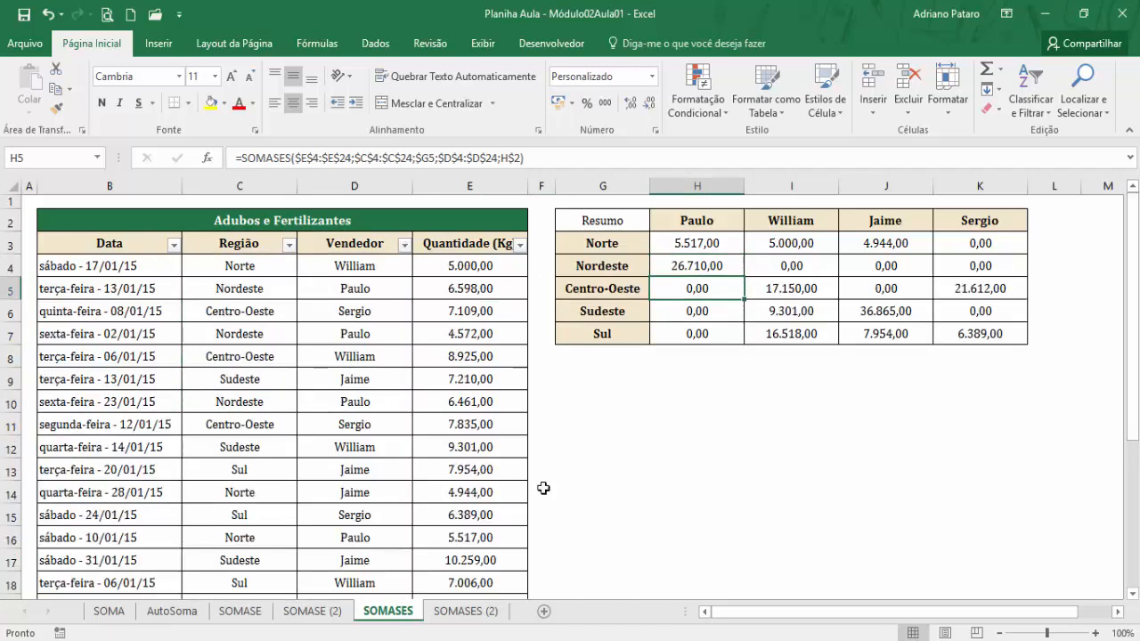
Review the region and seller criteria behind H3, including the additional optional criteria arguments that SOMASES accepts.
click(691, 220)
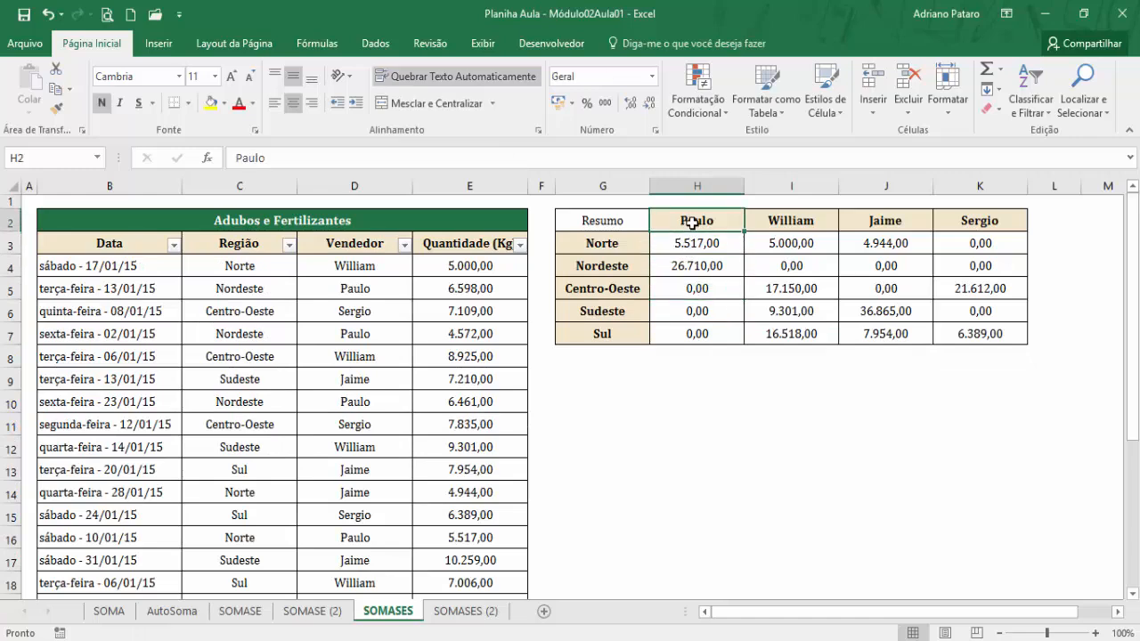
click(611, 249)
click(697, 245)
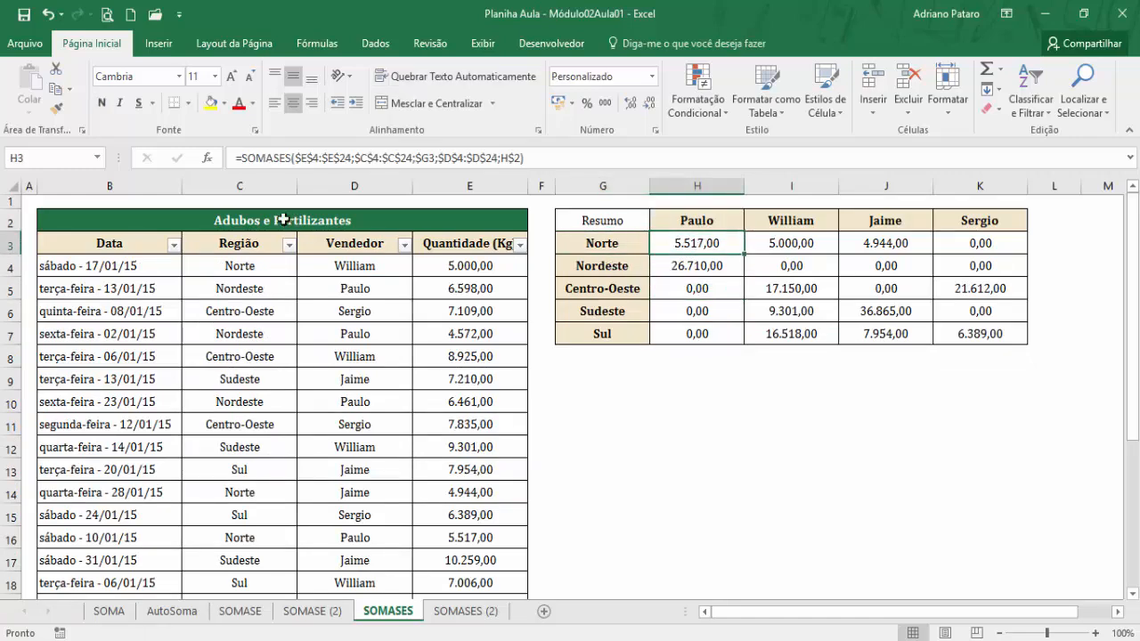
click(206, 158)
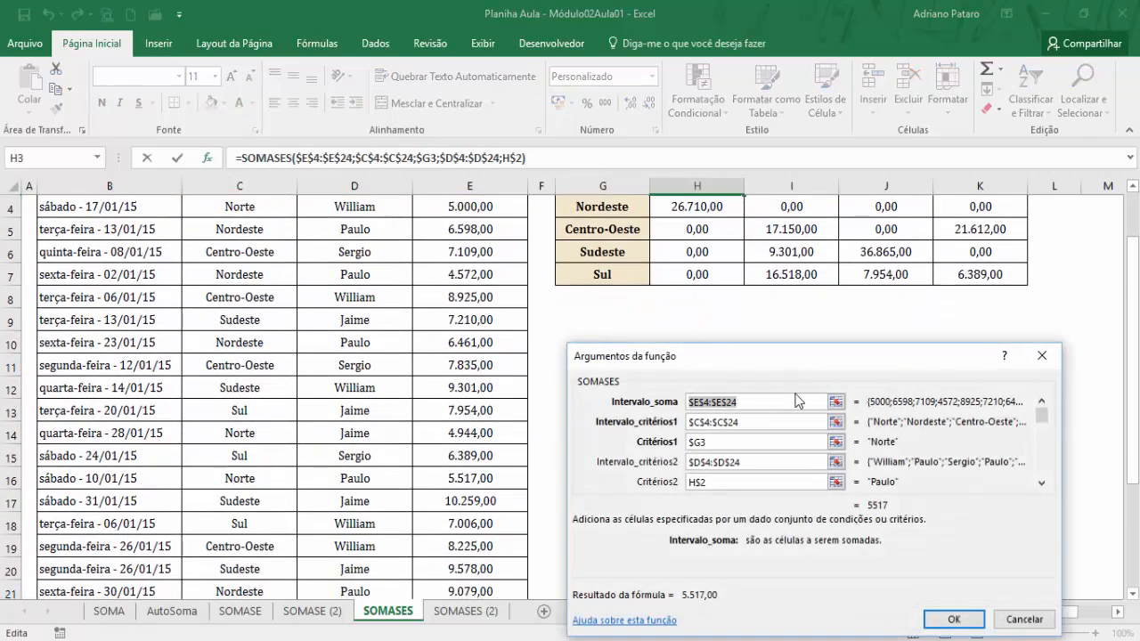
click(784, 482)
click(1041, 482)
click(1041, 483)
click(1041, 482)
click(1040, 482)
click(1041, 482)
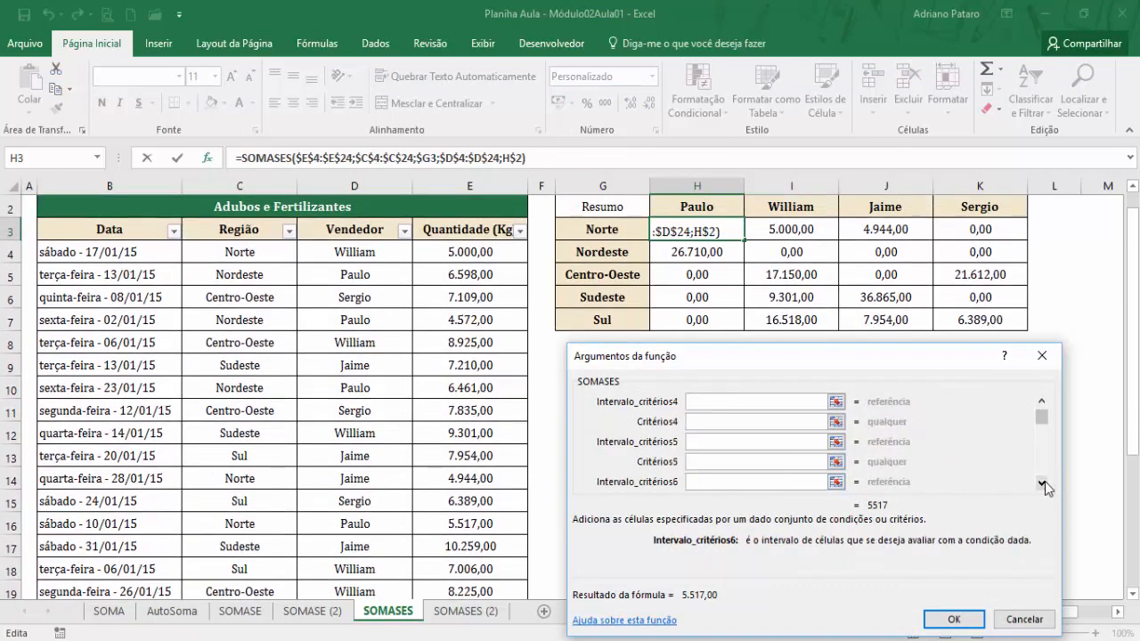
click(952, 619)
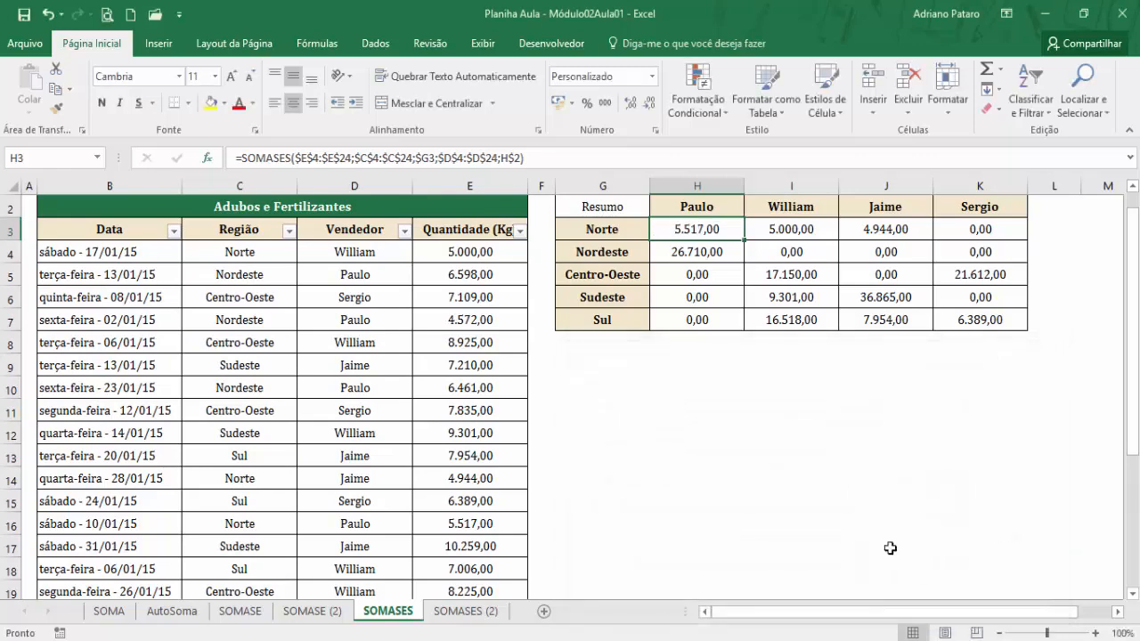
scroll(623, 570, up, 1)
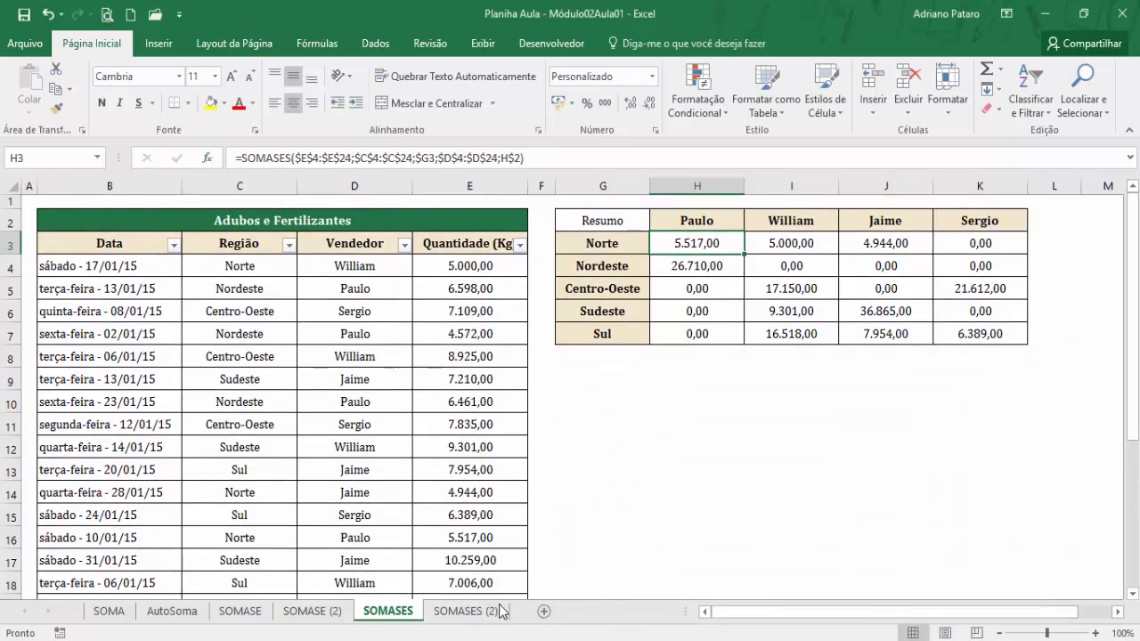
On the SOMASES (2) sheet, insert the SOMASES function in Total cell J5 with E4:E24 as the sum range.
click(467, 610)
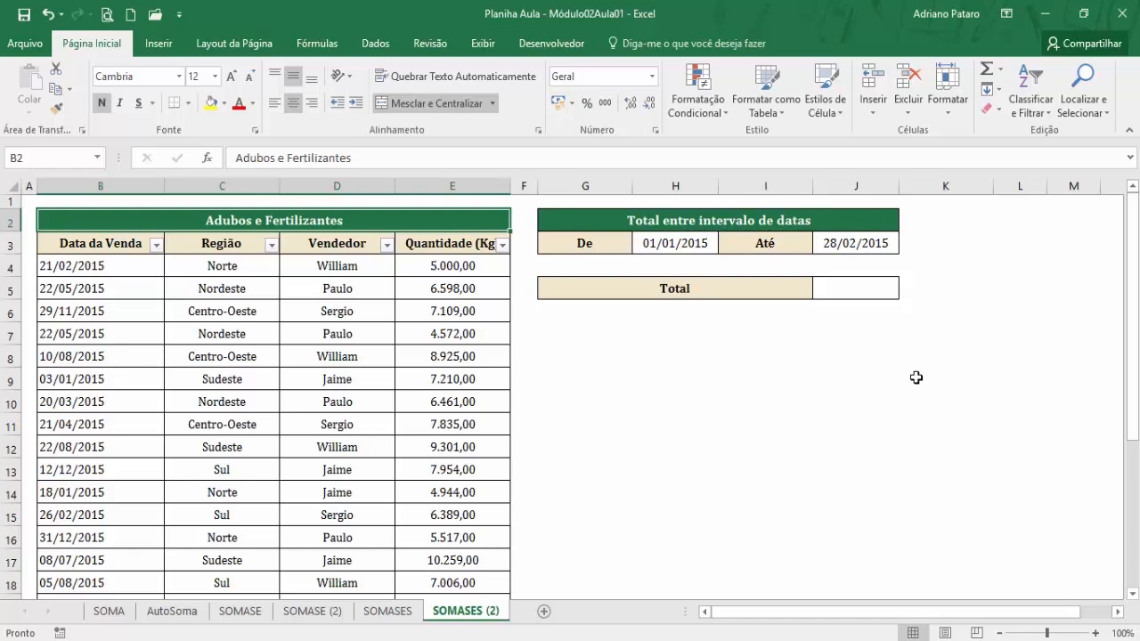
click(860, 288)
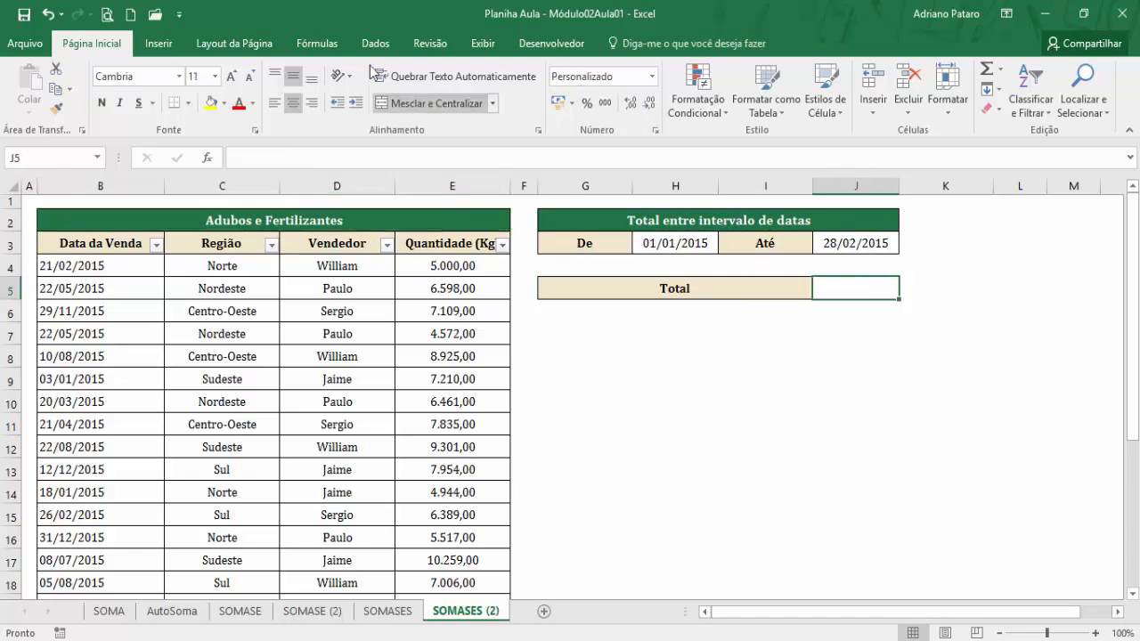
click(317, 43)
click(444, 104)
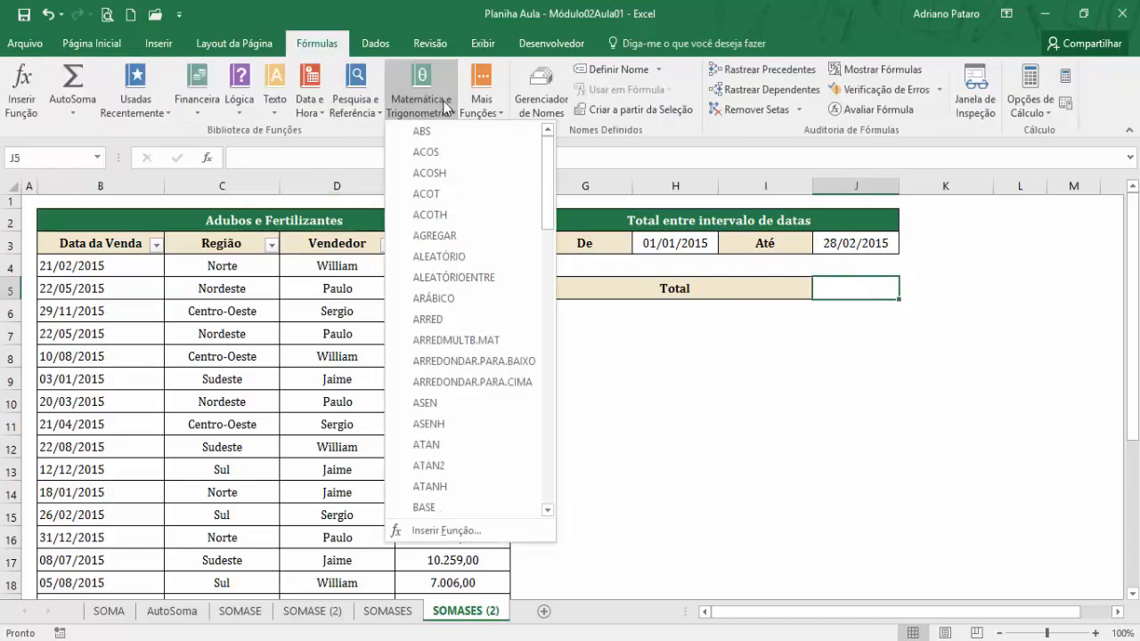
drag(546, 227, 552, 426)
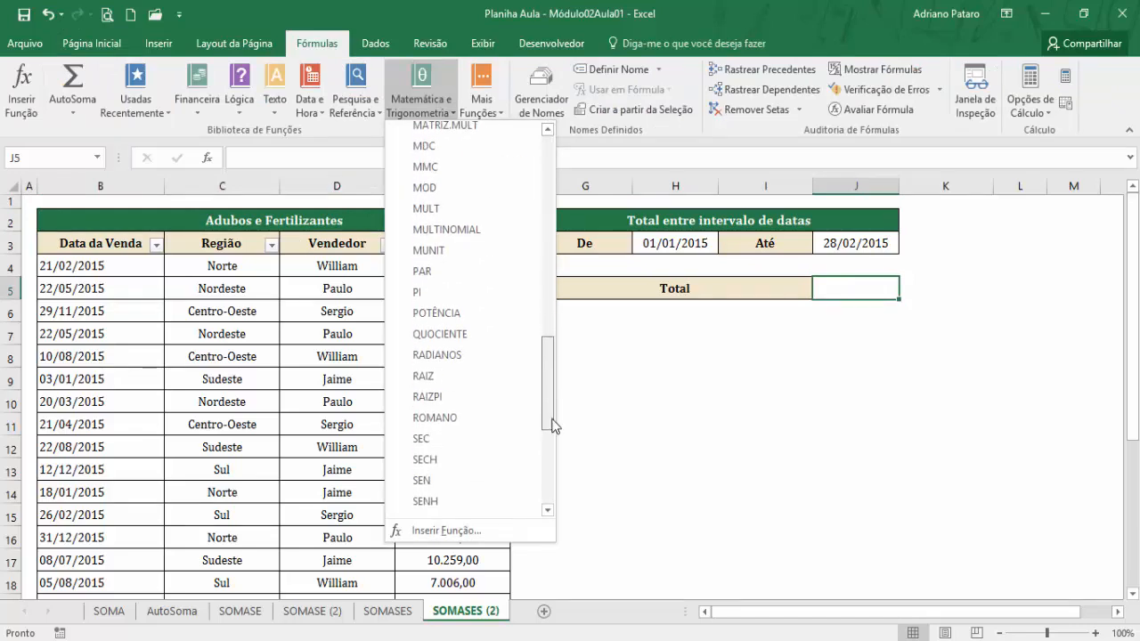
scroll(464, 382, down, 3)
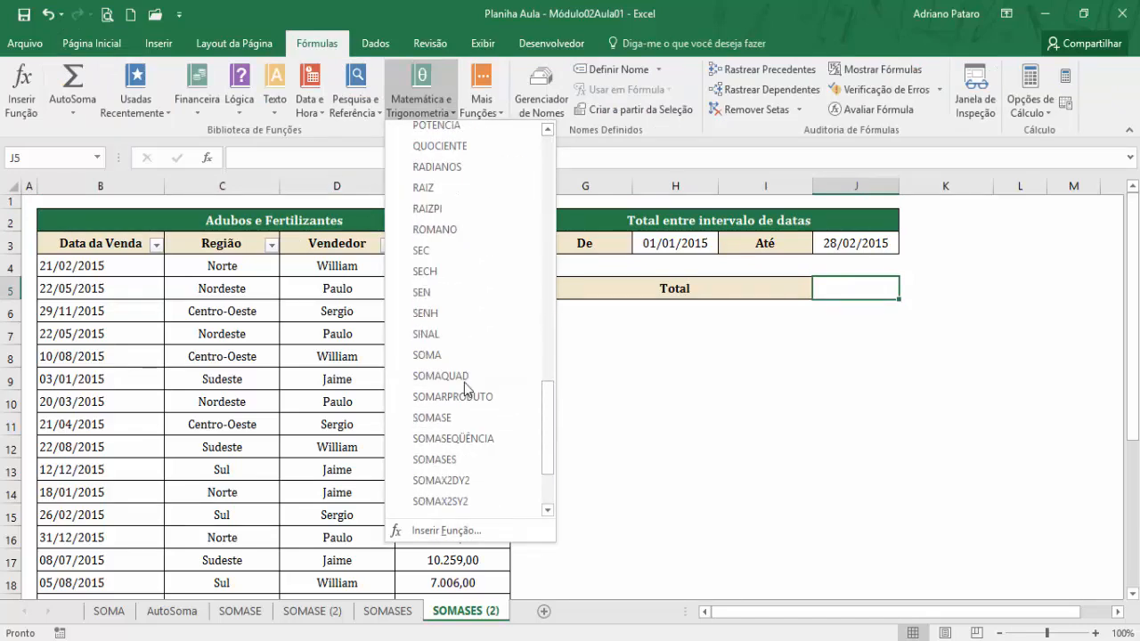
click(418, 385)
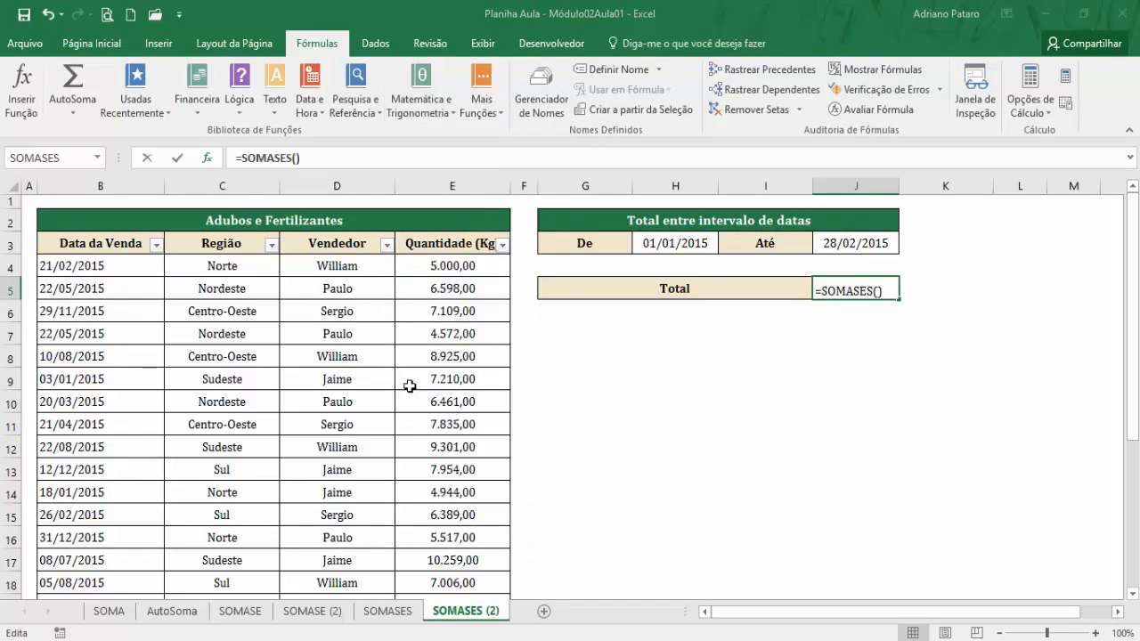
drag(723, 348, 715, 313)
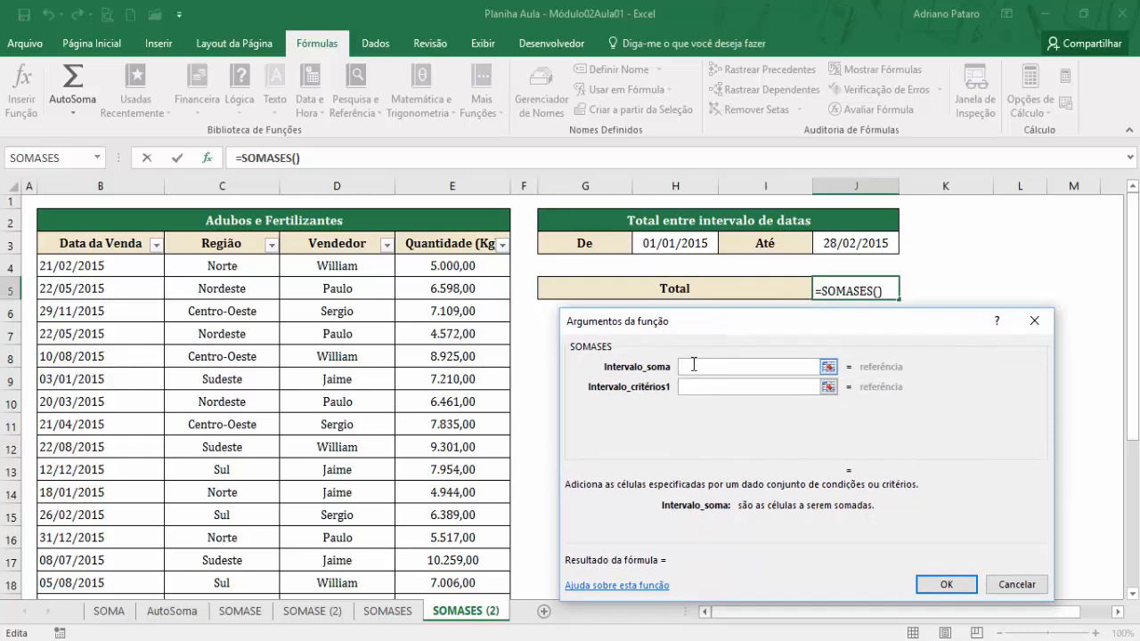
drag(442, 263, 436, 550)
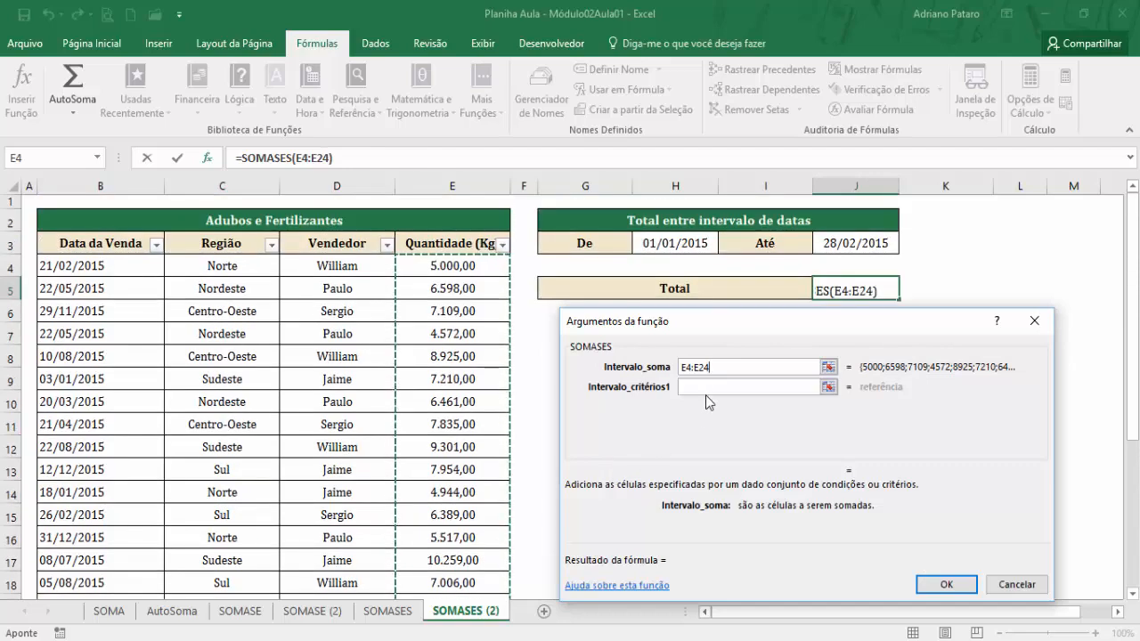
Set Intervalo_critérios1 to the sale dates B4:B24 and enter >=H3 as Critérios1.
click(705, 388)
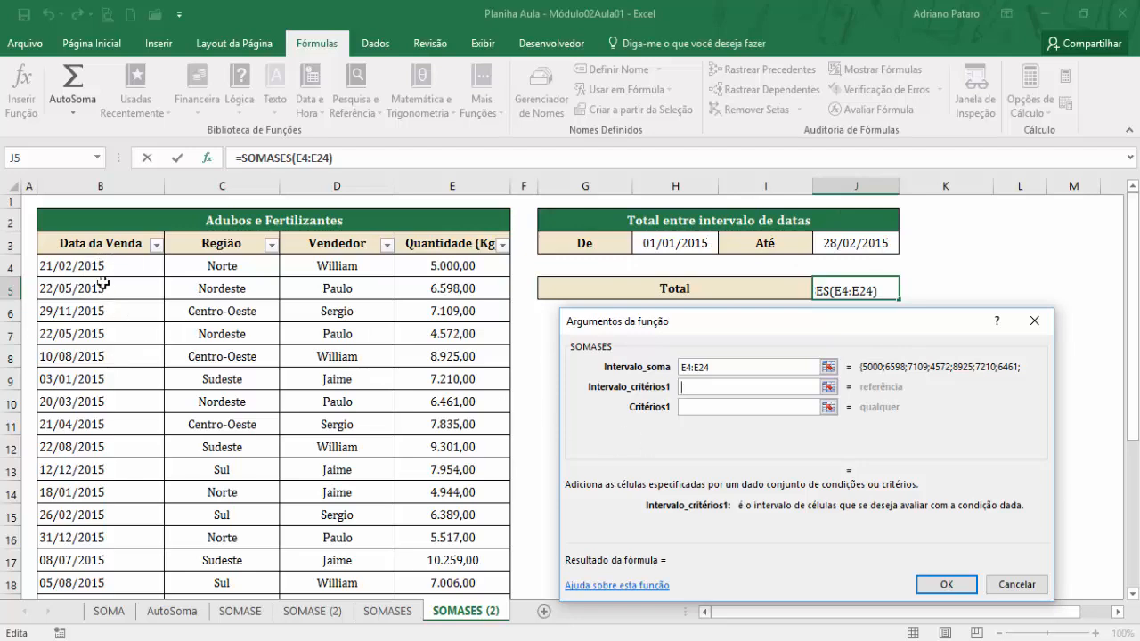
drag(107, 264, 119, 551)
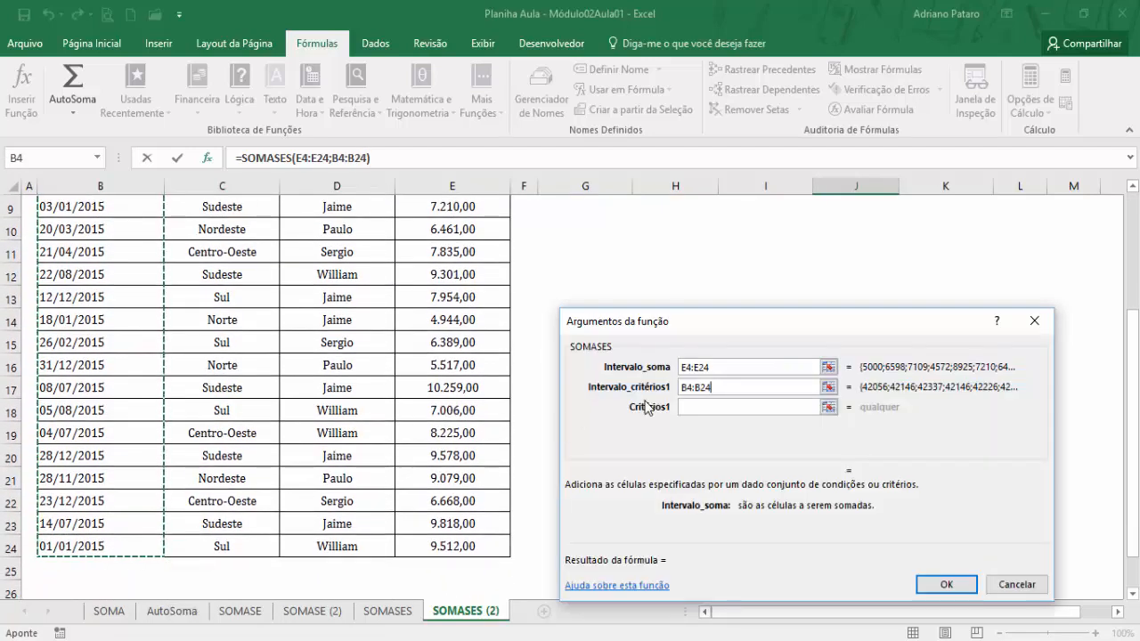
click(710, 407)
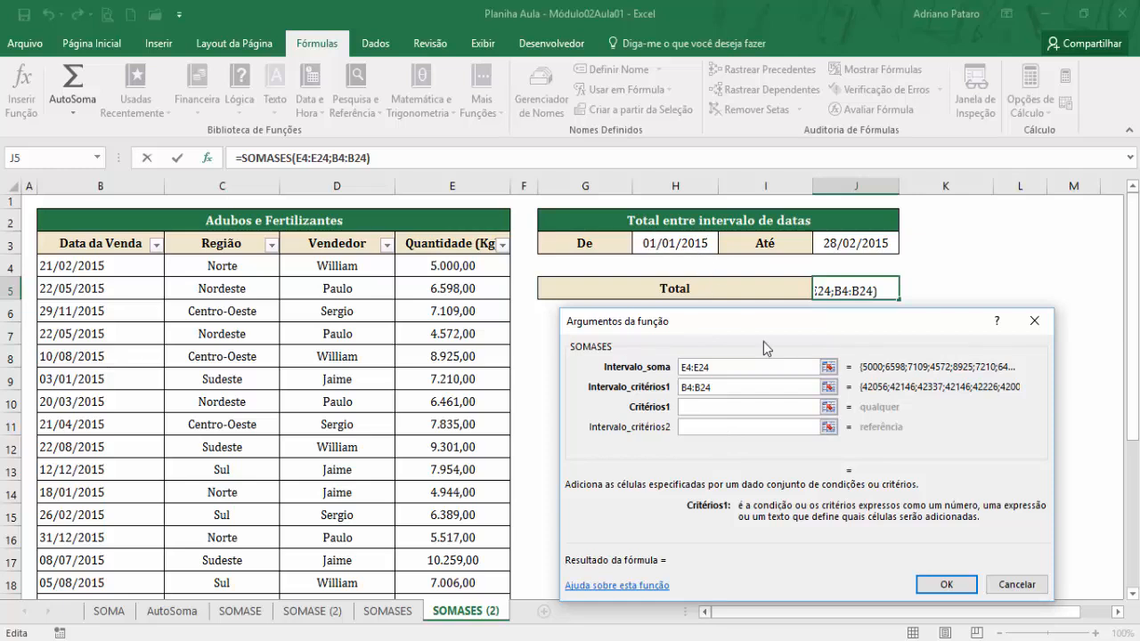
text(>=)
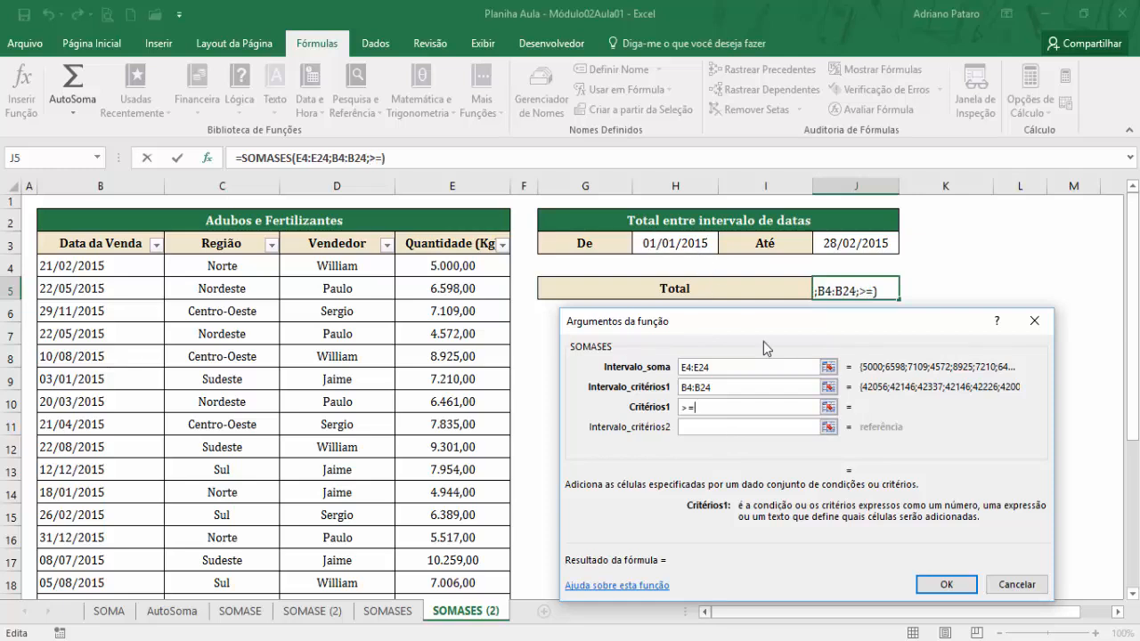
click(679, 240)
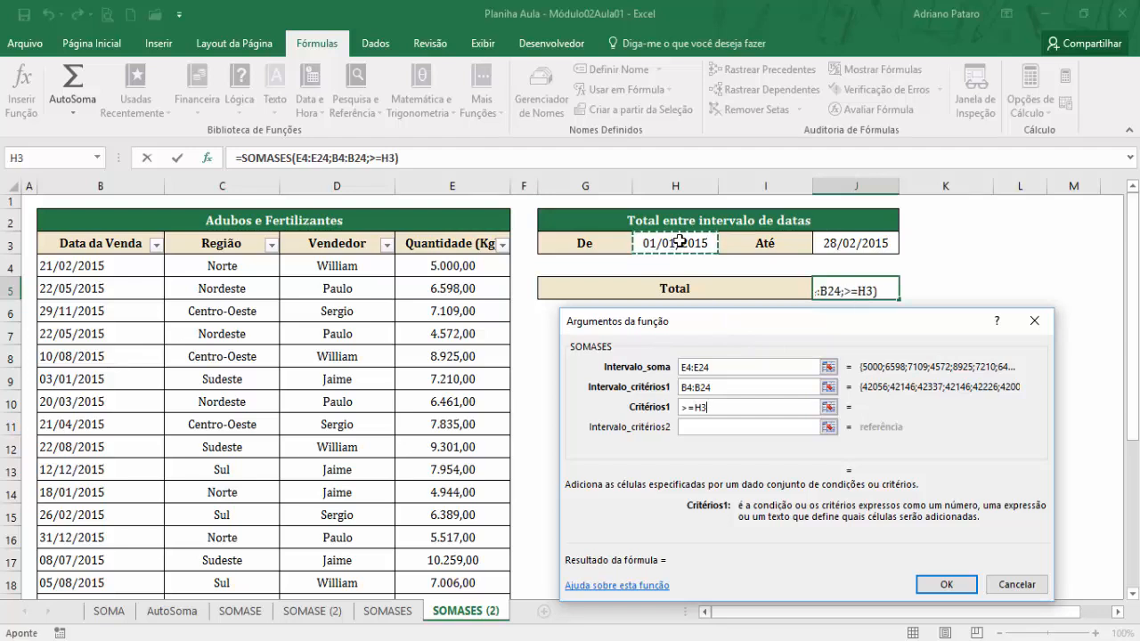
click(704, 428)
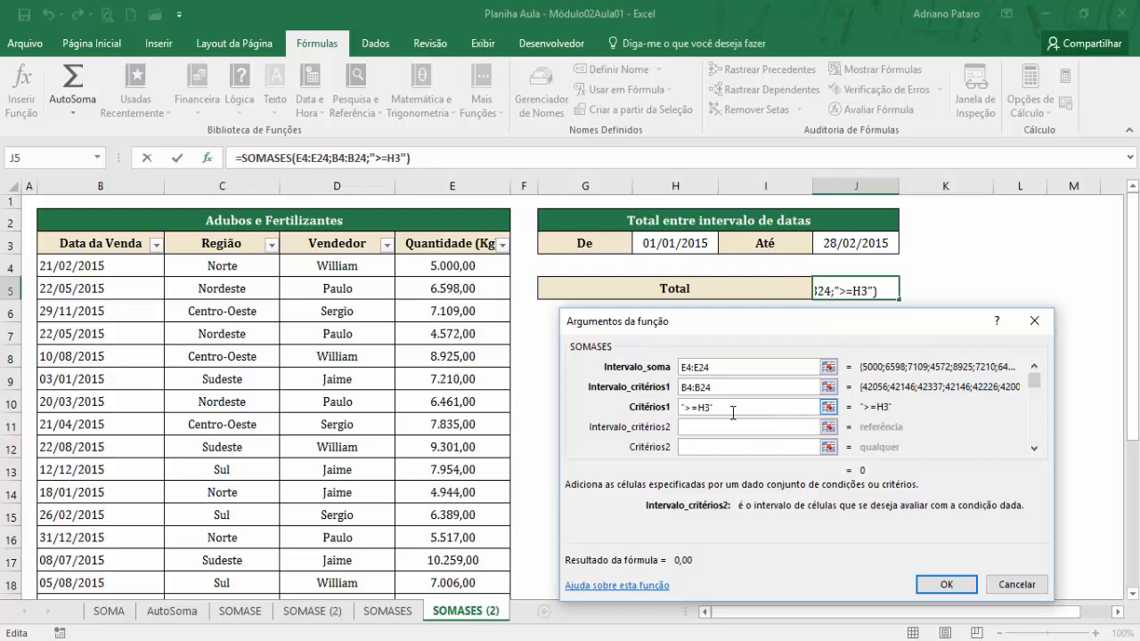
Correct Critérios1 to ">="&H3 so the quoted operator is joined to the start date cell reference.
click(700, 407)
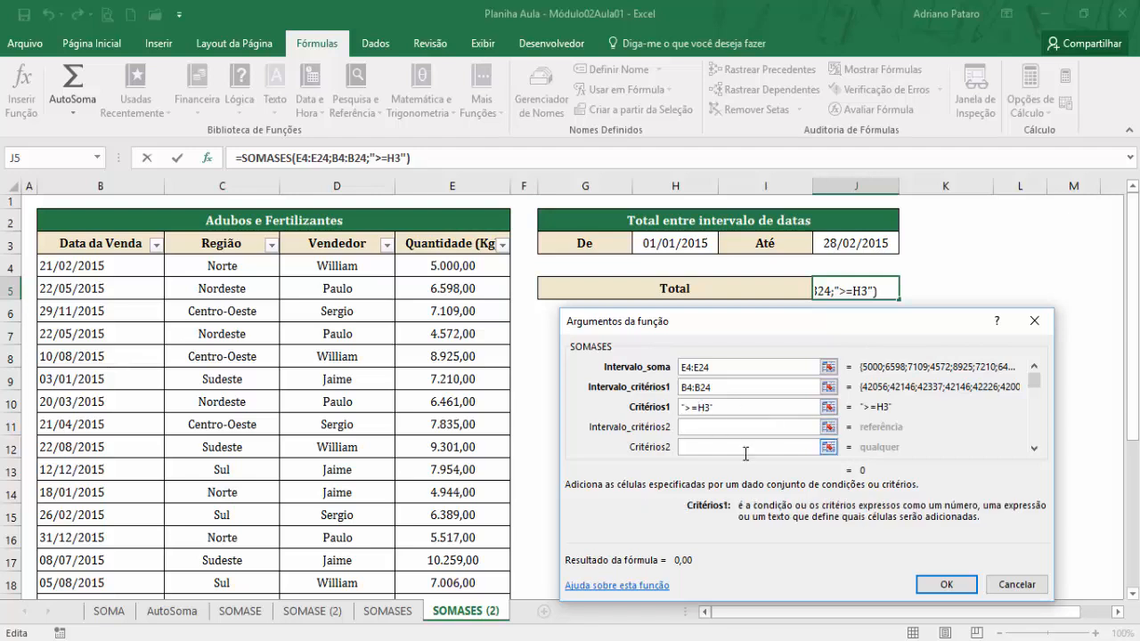
text(")
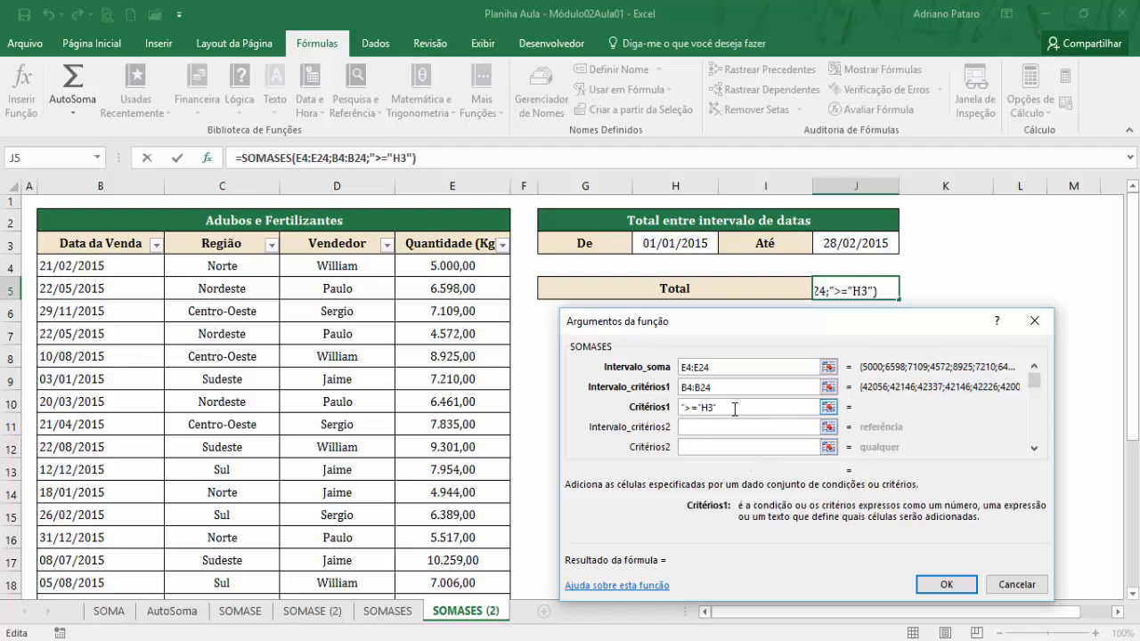
key(BackSpace)
click(728, 427)
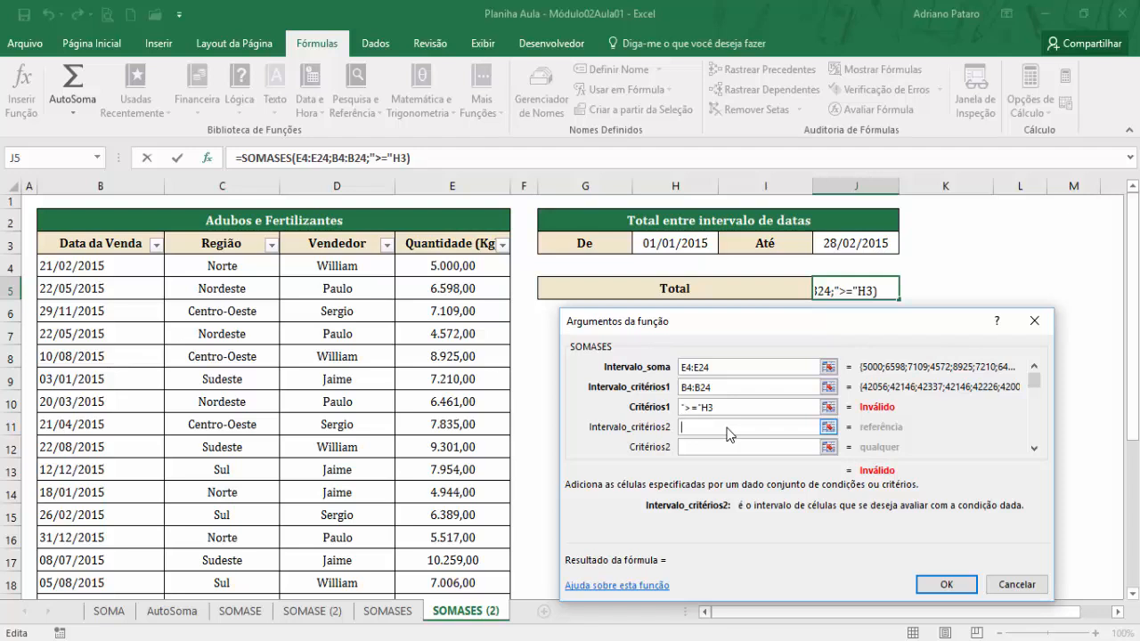
click(702, 407)
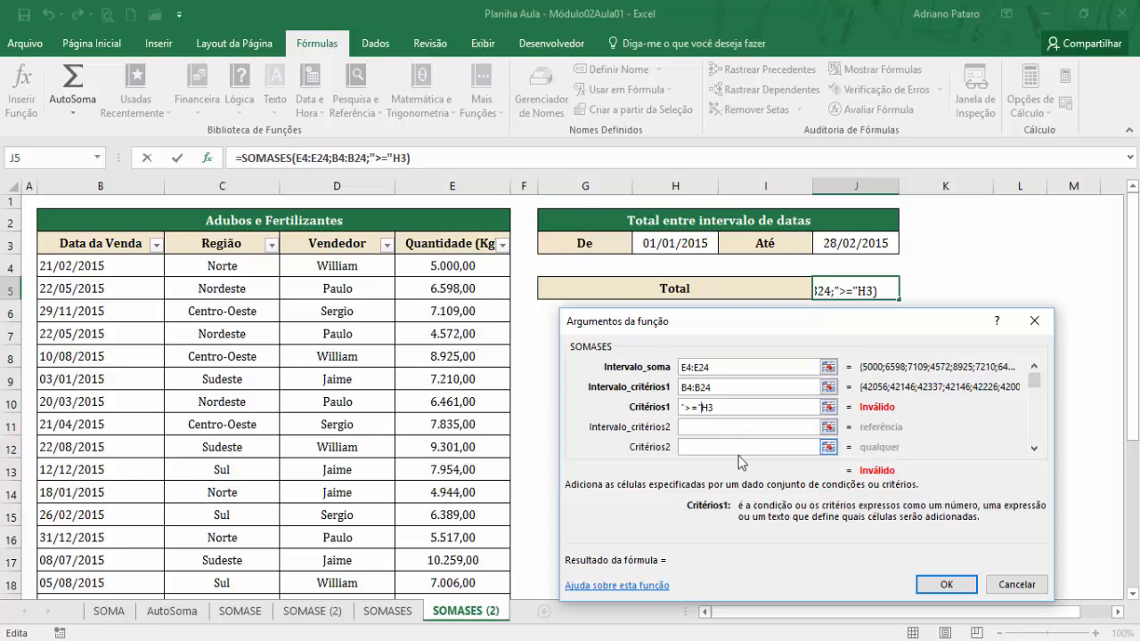
text(&)
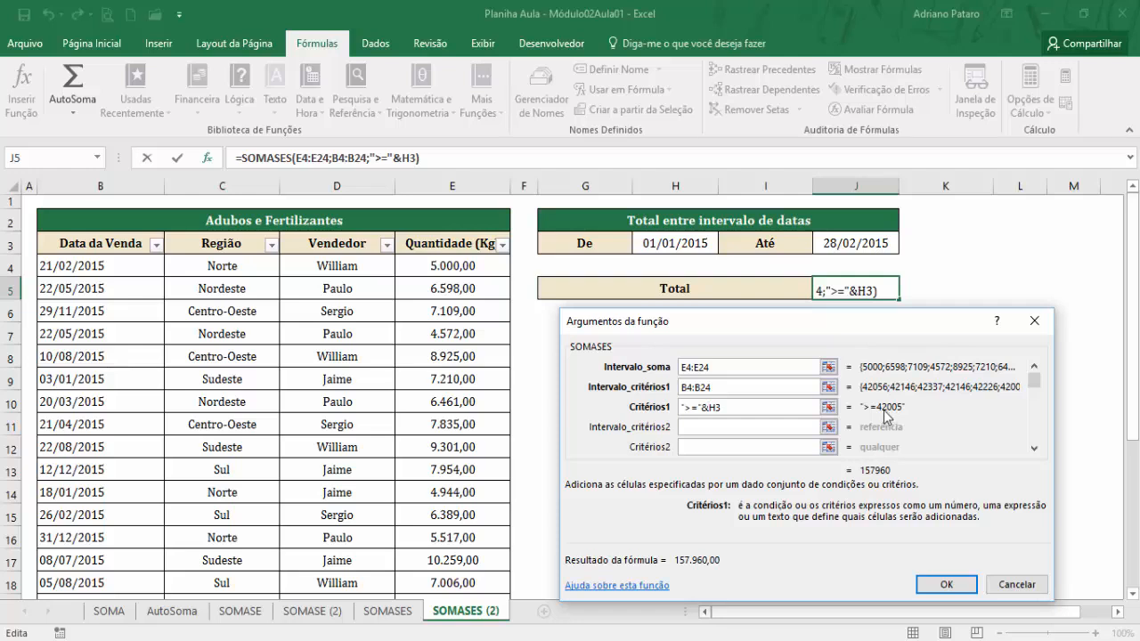
Set Intervalo_critérios2 to the sale dates B4:B24 and enter the quoted operator "<=" in Critérios2.
click(693, 427)
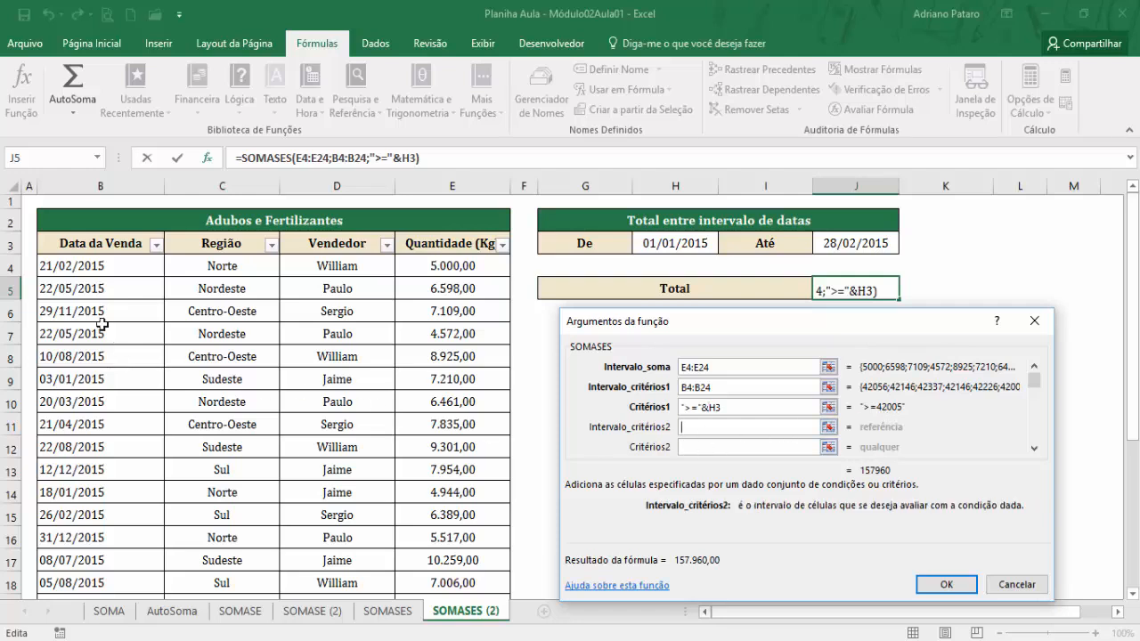
drag(109, 268, 124, 550)
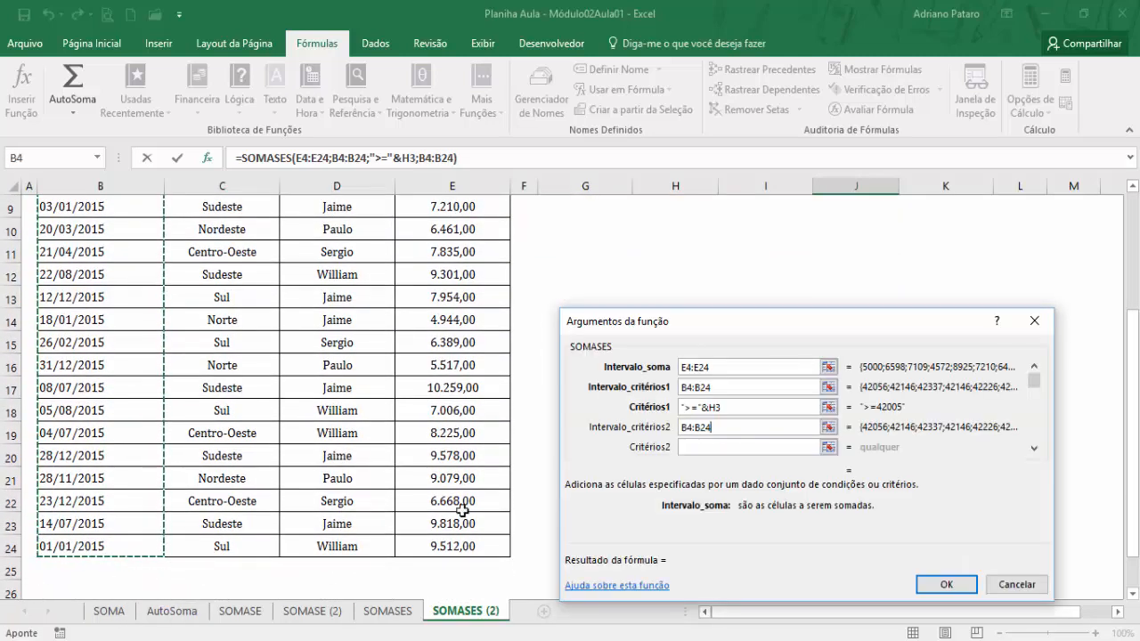
click(718, 447)
text(<=)
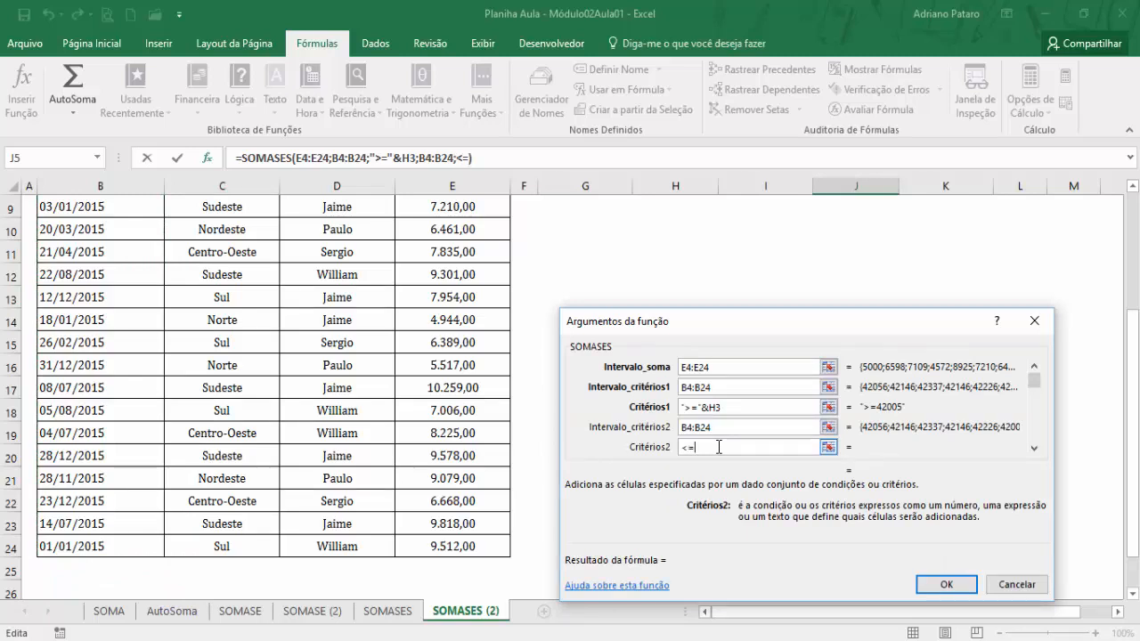
text(")
click(683, 448)
text(")
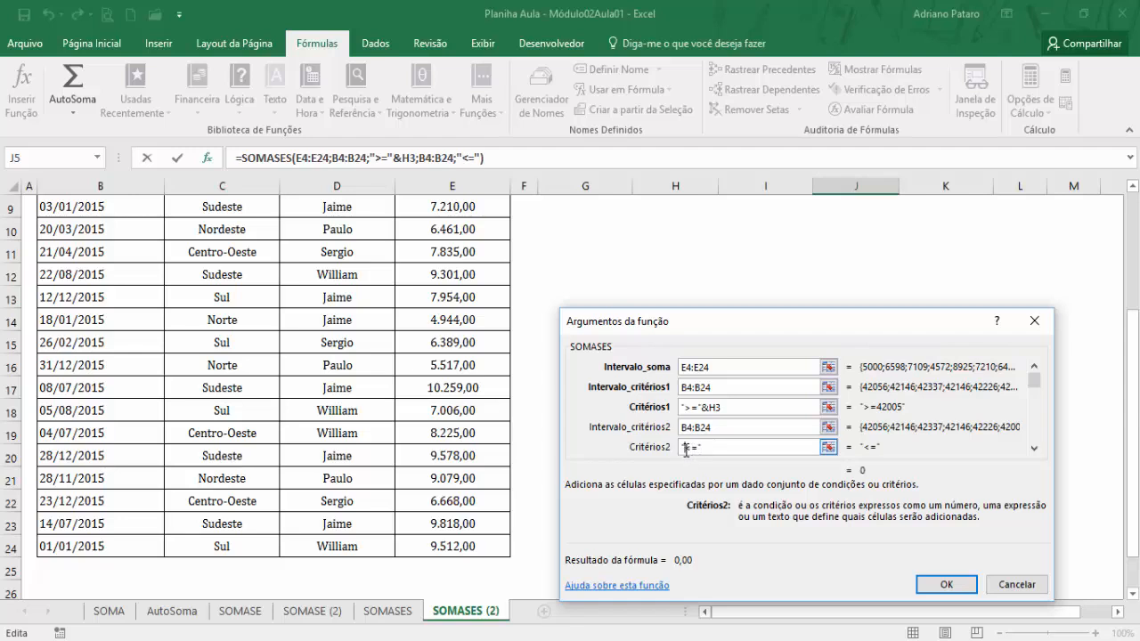
Complete Critérios2 as "<="&J3 and confirm the SOMASES function for the Total cell.
click(711, 450)
text(&)
scroll(828, 387, up, 2)
click(846, 207)
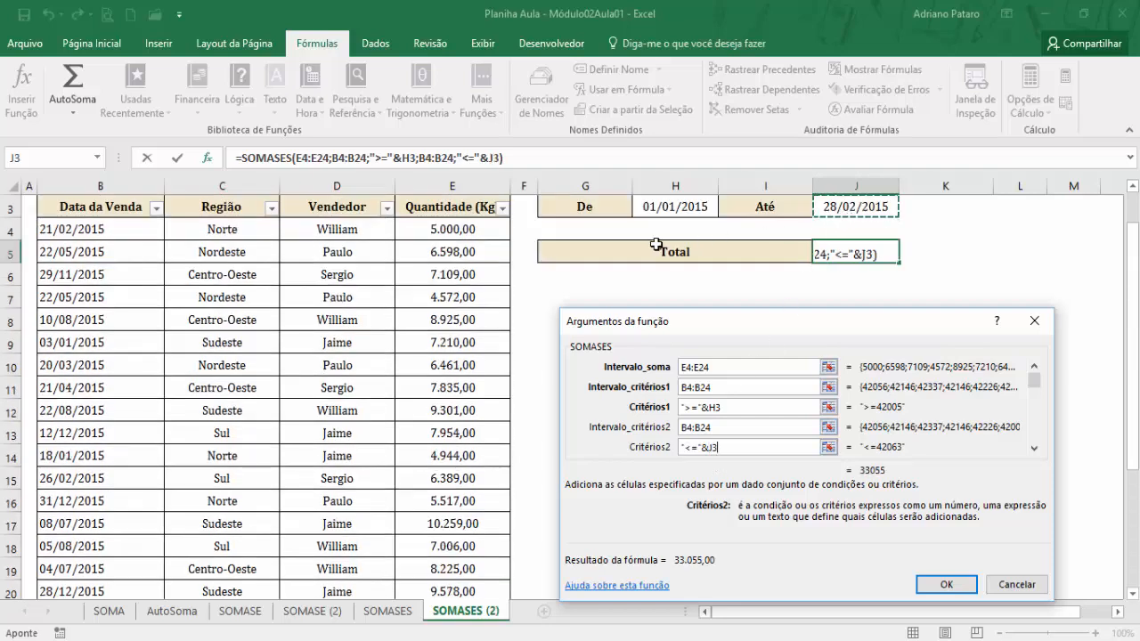
click(737, 430)
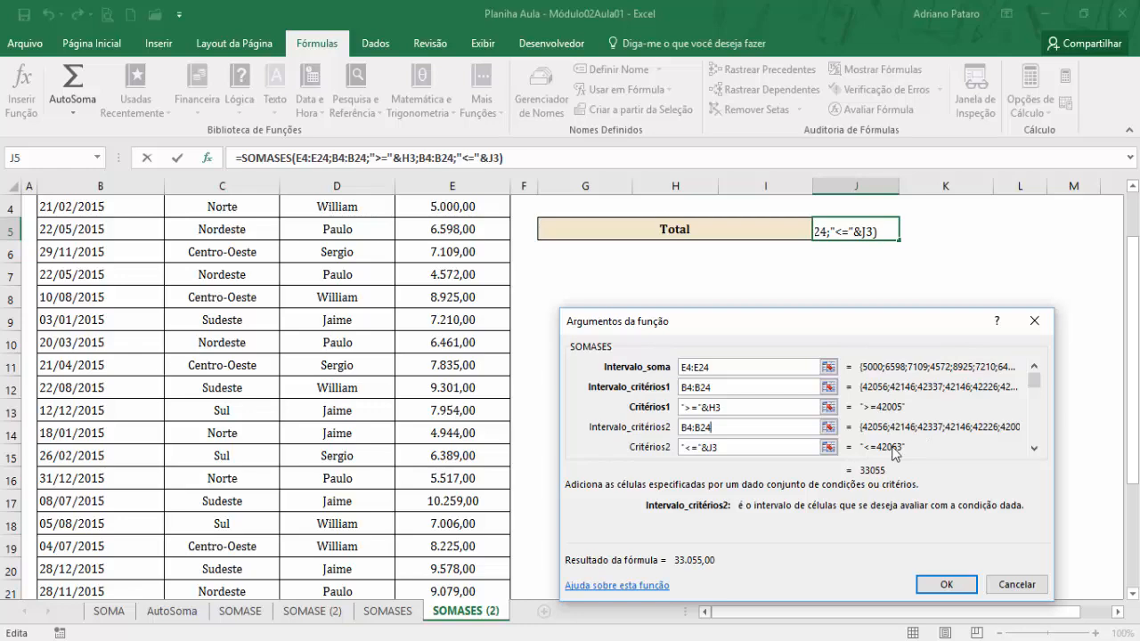
scroll(877, 490, up, 1)
click(950, 586)
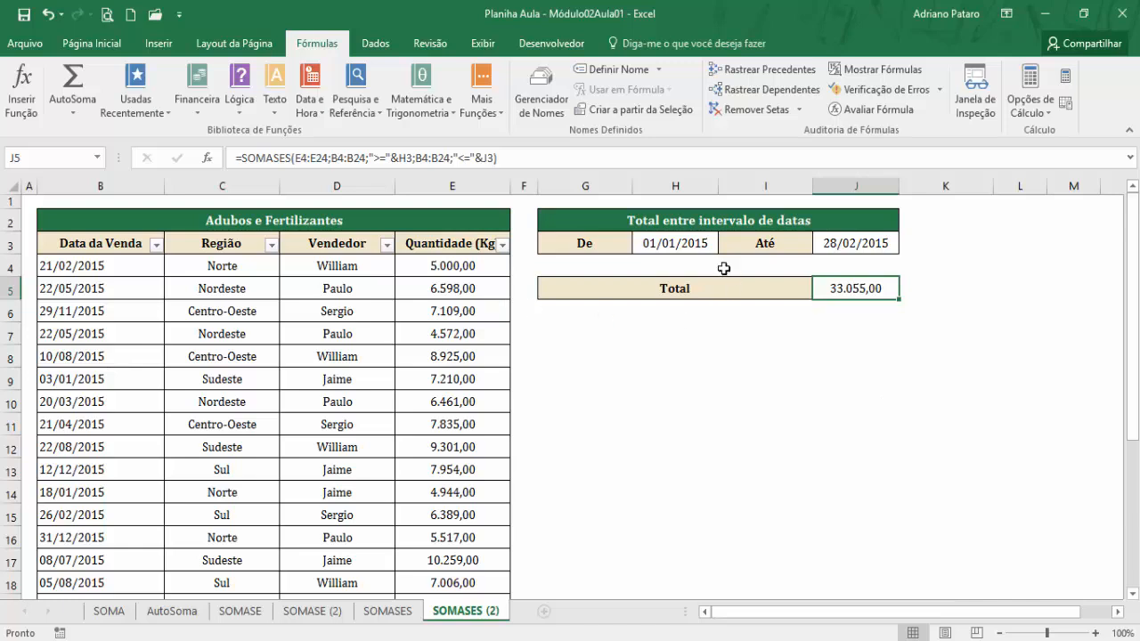
Check the De and Até dates in H3 and J3, and set the Até date to 31/01/2015.
click(691, 245)
click(842, 243)
click(699, 239)
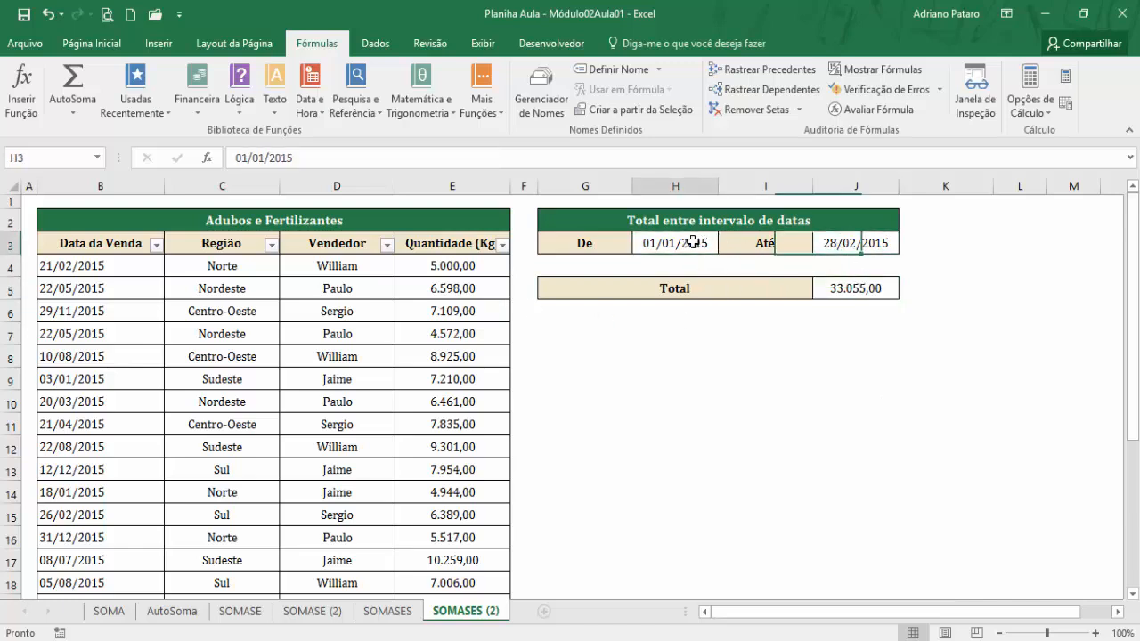
click(868, 248)
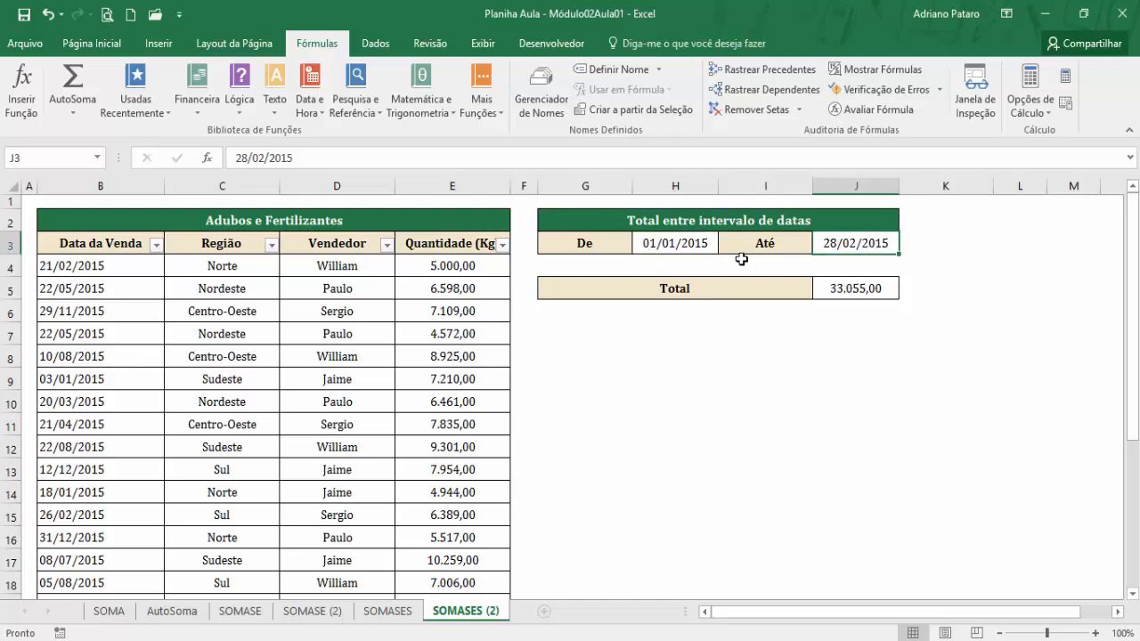
double_click(855, 242)
key(BackSpace)
text(1)
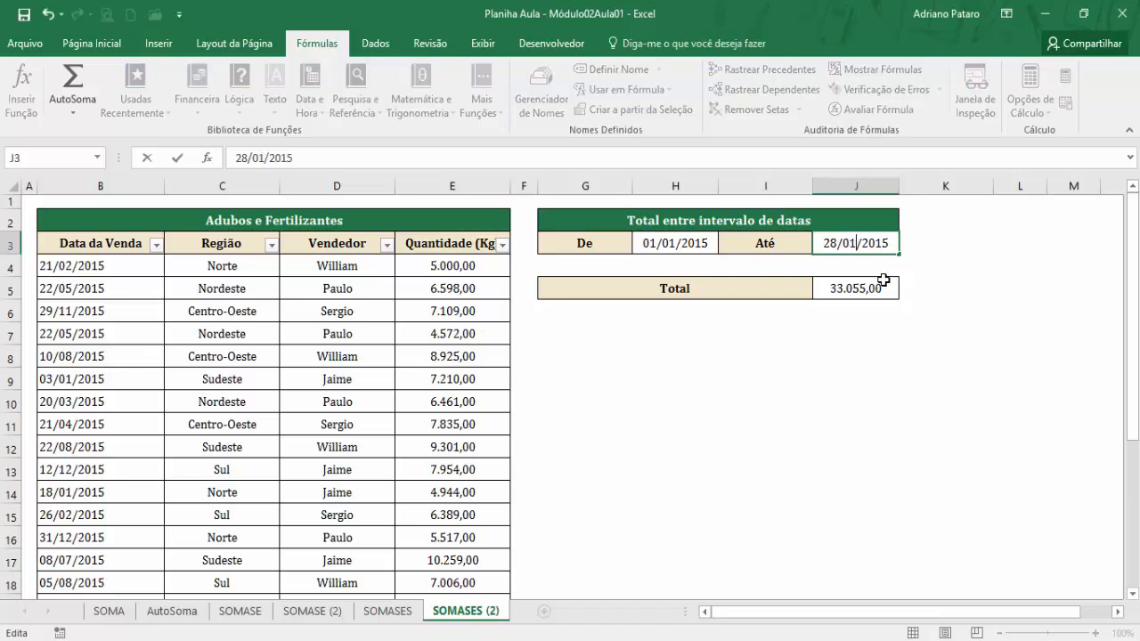
click(837, 244)
key(BackSpace)
key(BackSpace)
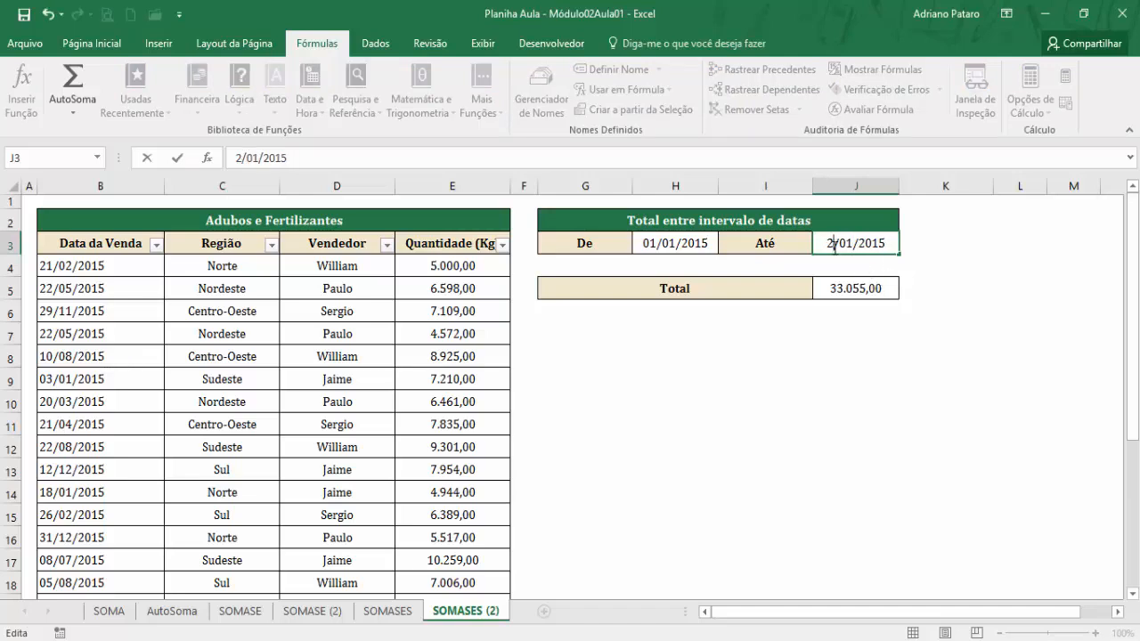
text(31)
key(Return)
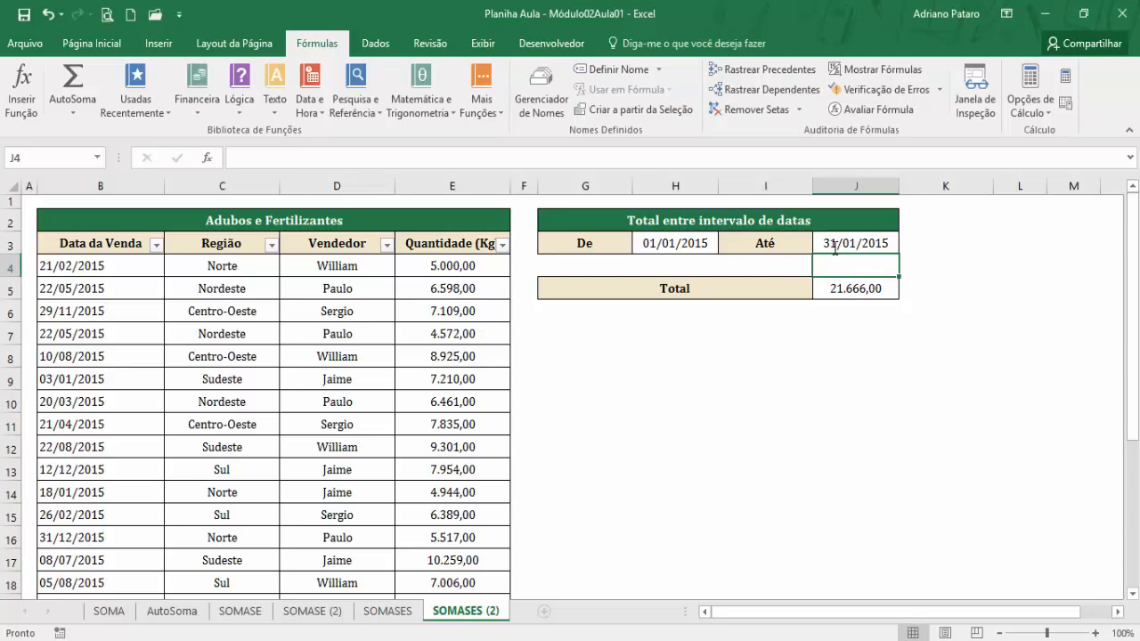
Change the month of the Até date in J3 to June, entering 31/06/2015.
double_click(841, 242)
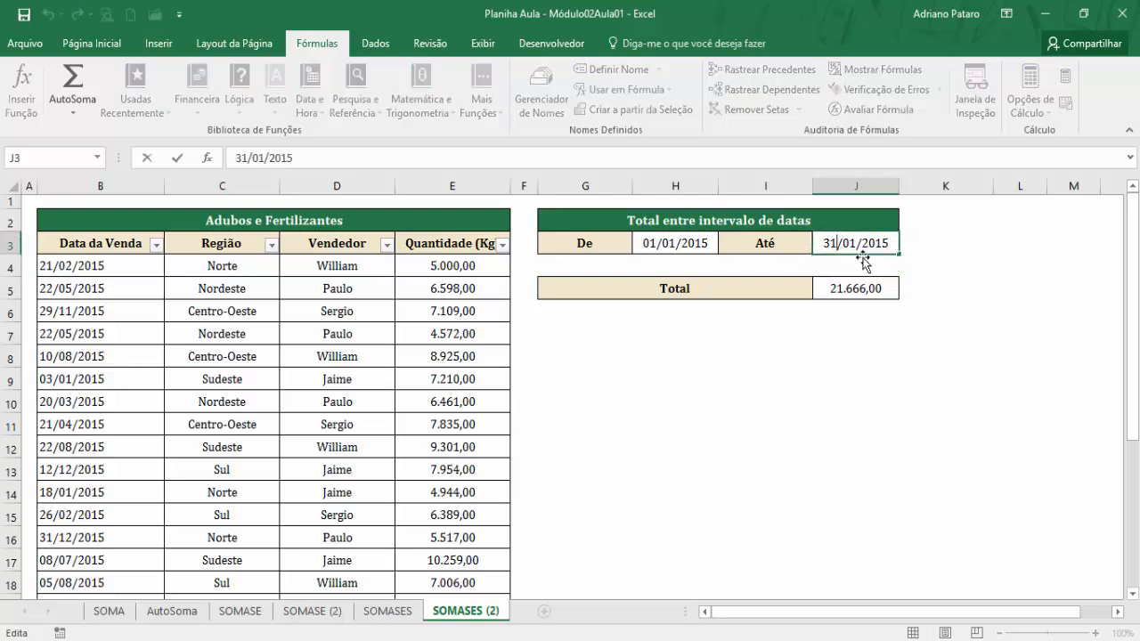
click(858, 244)
key(BackSpace)
text(7)
key(BackSpace)
text(6)
key(Return)
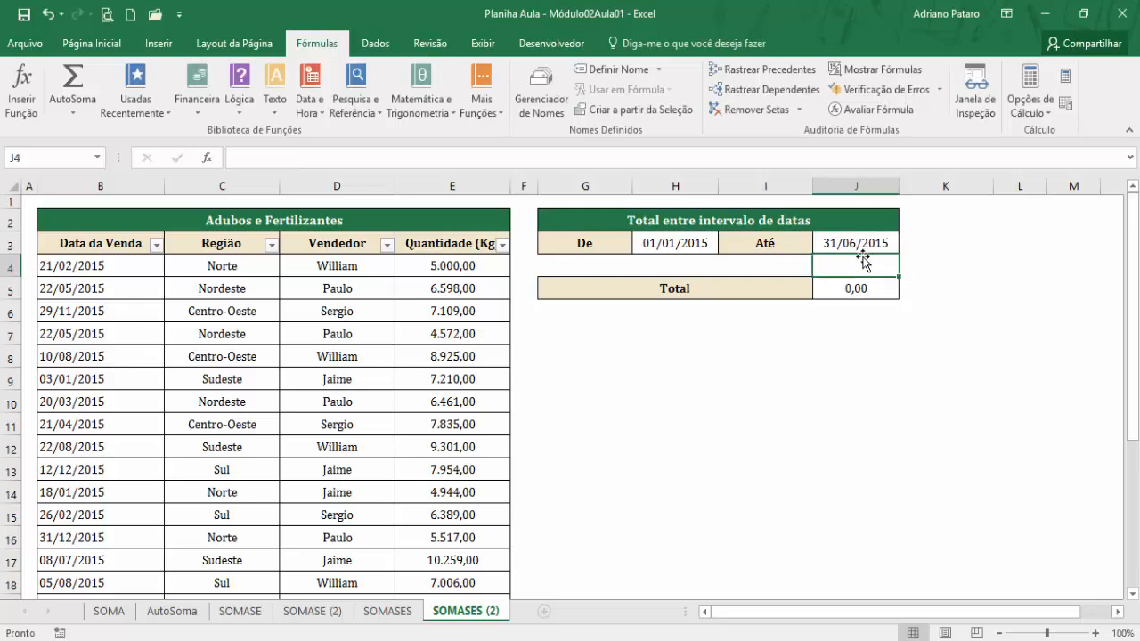
Check the Total formula in J5 and correct the Até date in J3 to 30/06/2015.
click(866, 288)
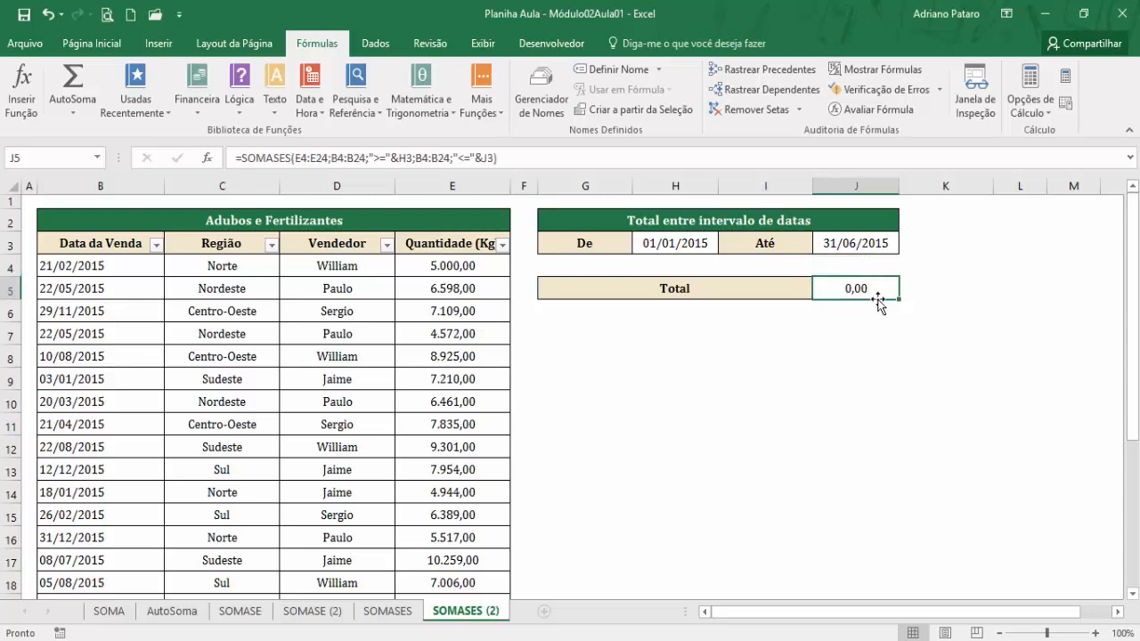
double_click(841, 245)
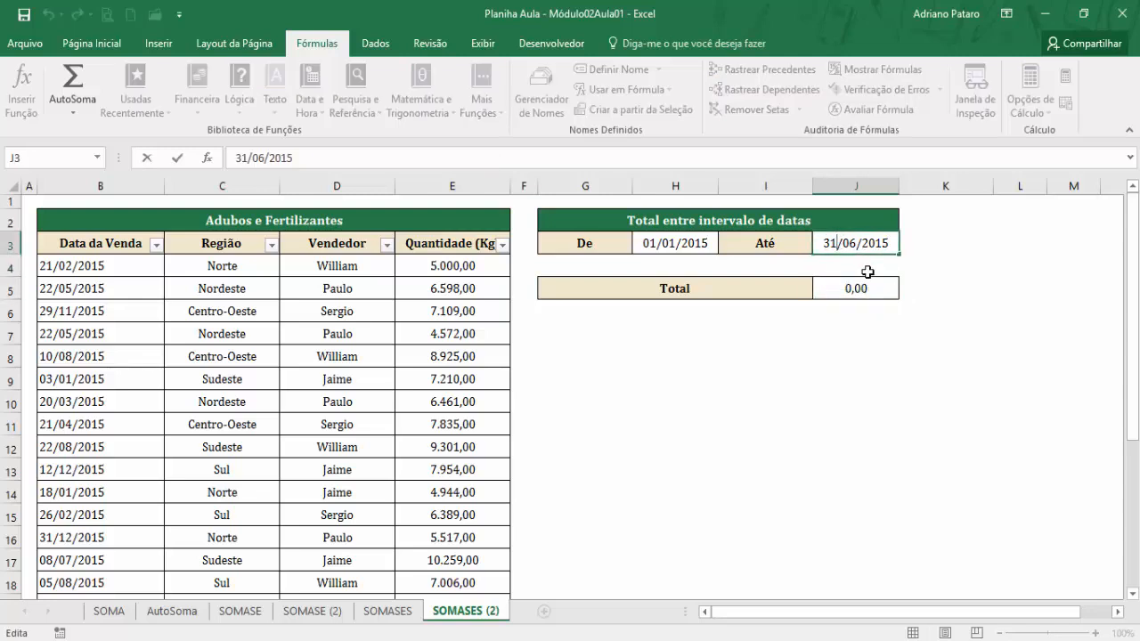
key(BackSpace)
text(0)
key(Return)
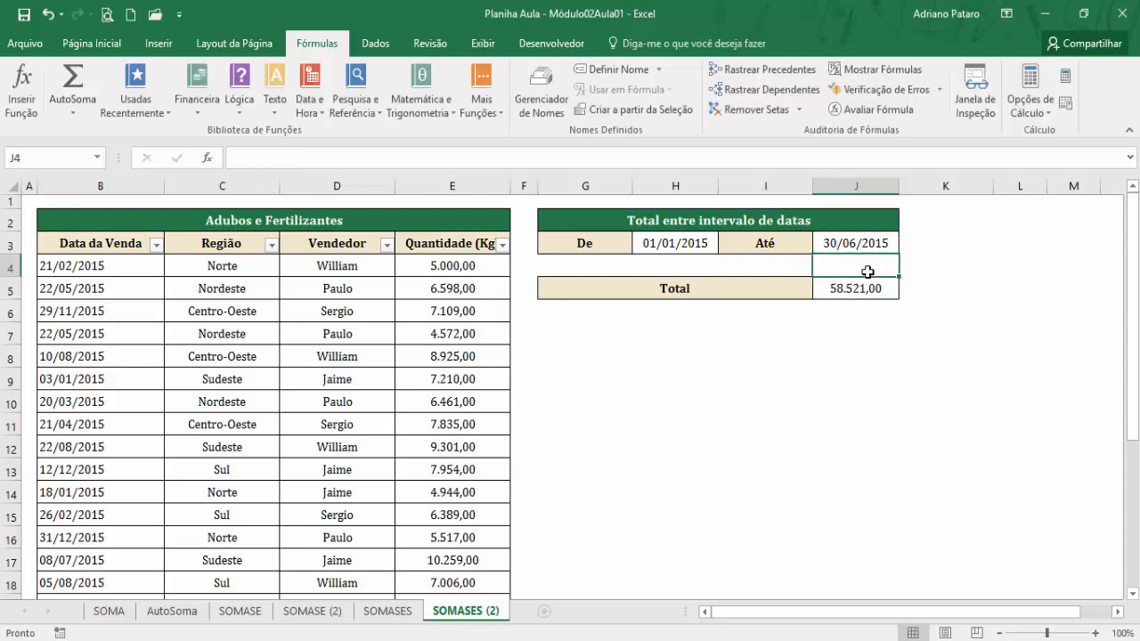
Compare the De date in H3 with the Até date in J3 as the limits of the summed period.
click(865, 238)
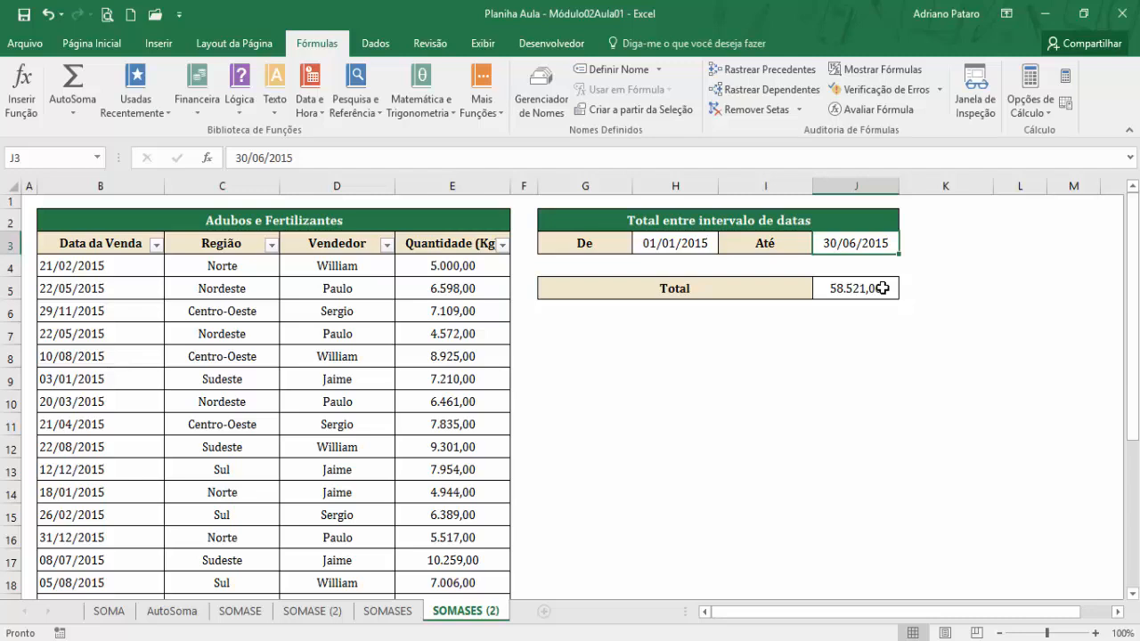
click(673, 246)
click(842, 244)
click(689, 240)
click(850, 239)
click(692, 246)
click(822, 251)
Set the De date in H3 to 01/03/2015 and check the Total in J5.
double_click(694, 242)
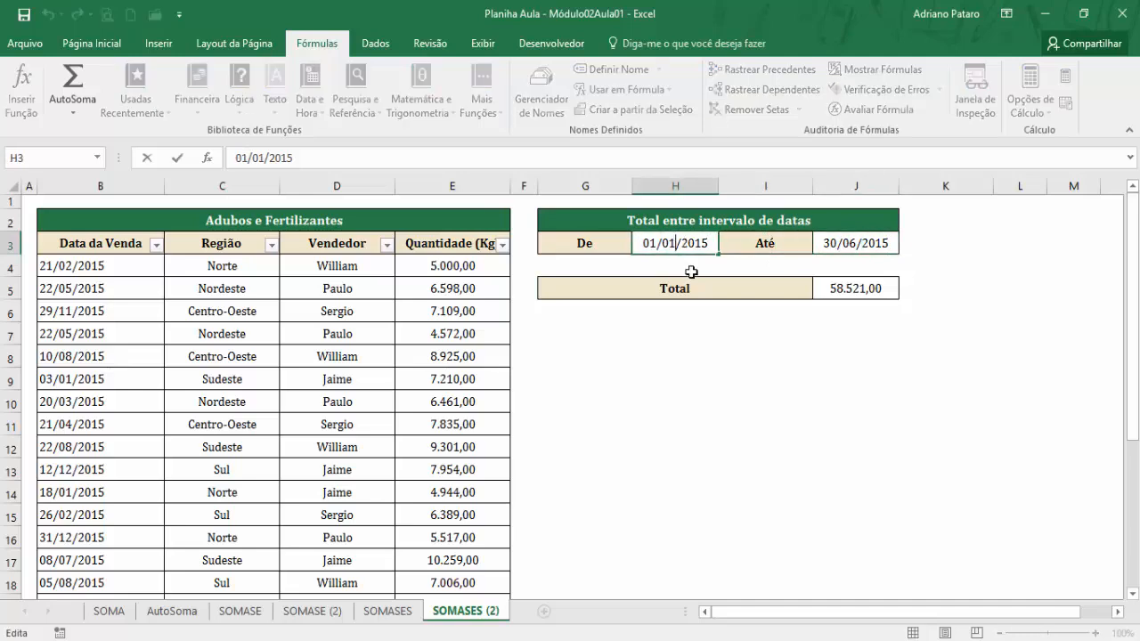
key(BackSpace)
text(3)
key(Return)
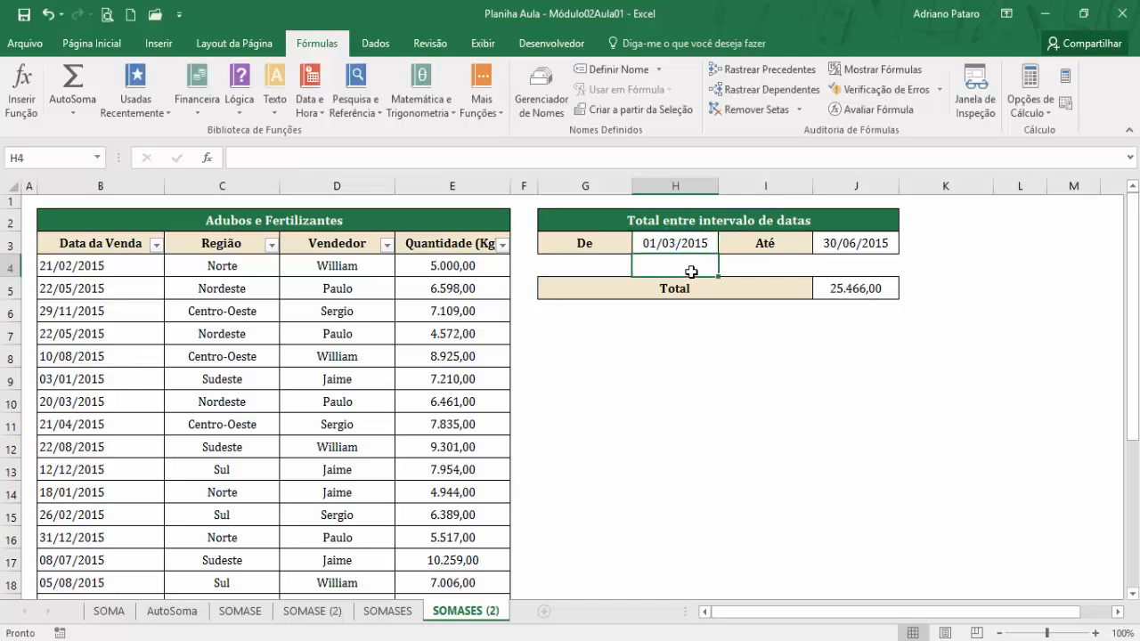
click(851, 288)
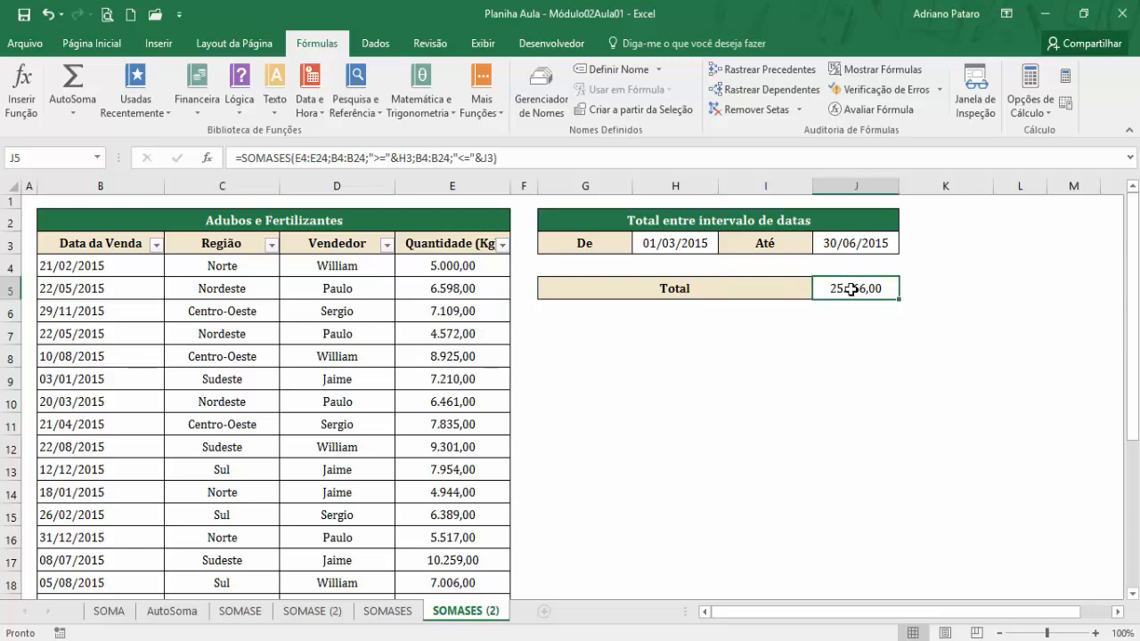
Review the sales table and its SOMA total on the SOMA sheet.
click(106, 612)
scroll(423, 483, up, 5)
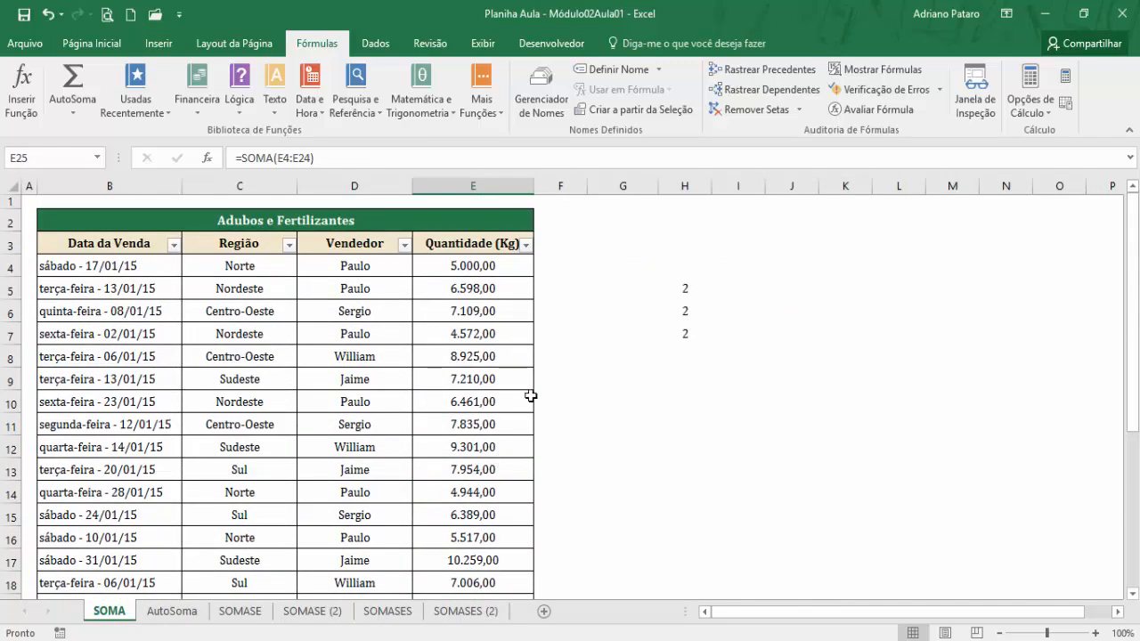
scroll(521, 389, down, 3)
scroll(516, 396, up, 3)
On the AutoSoma sheet, review the Centro-Oeste subtotal formula in E9 and the Total em Kg formula in E30.
click(172, 611)
scroll(552, 375, down, 7)
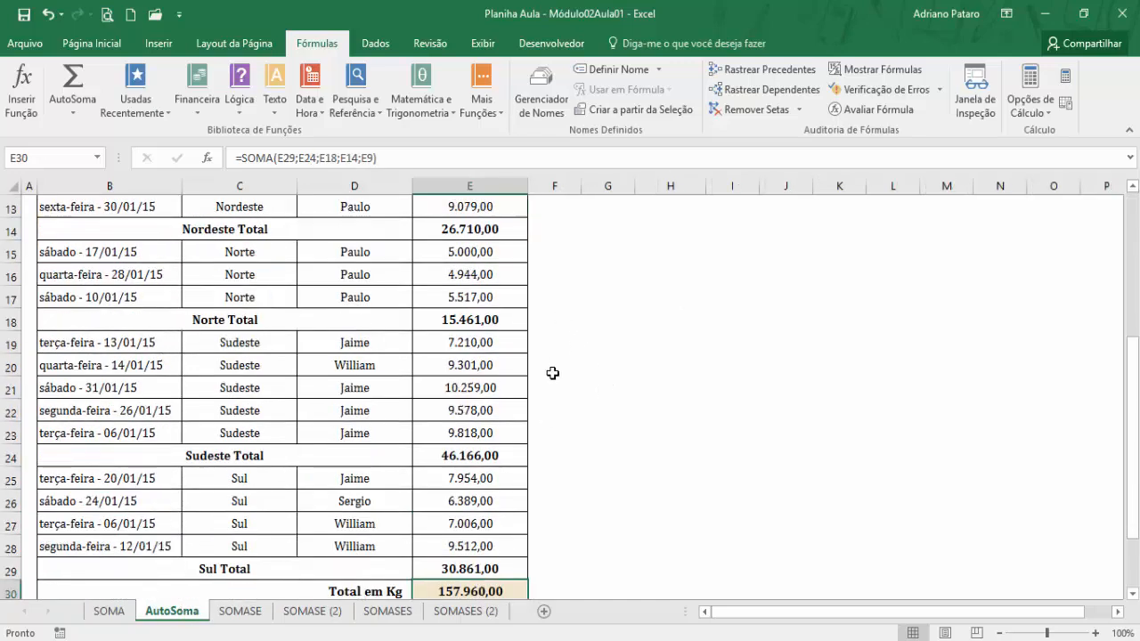
scroll(519, 378, up, 8)
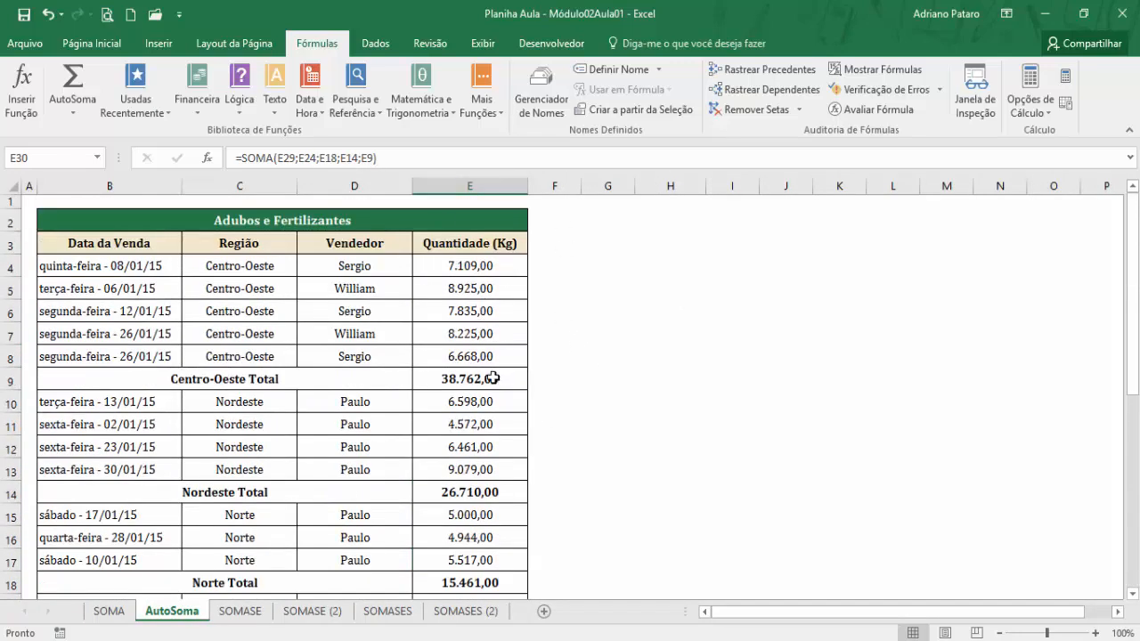
click(490, 377)
scroll(491, 414, down, 7)
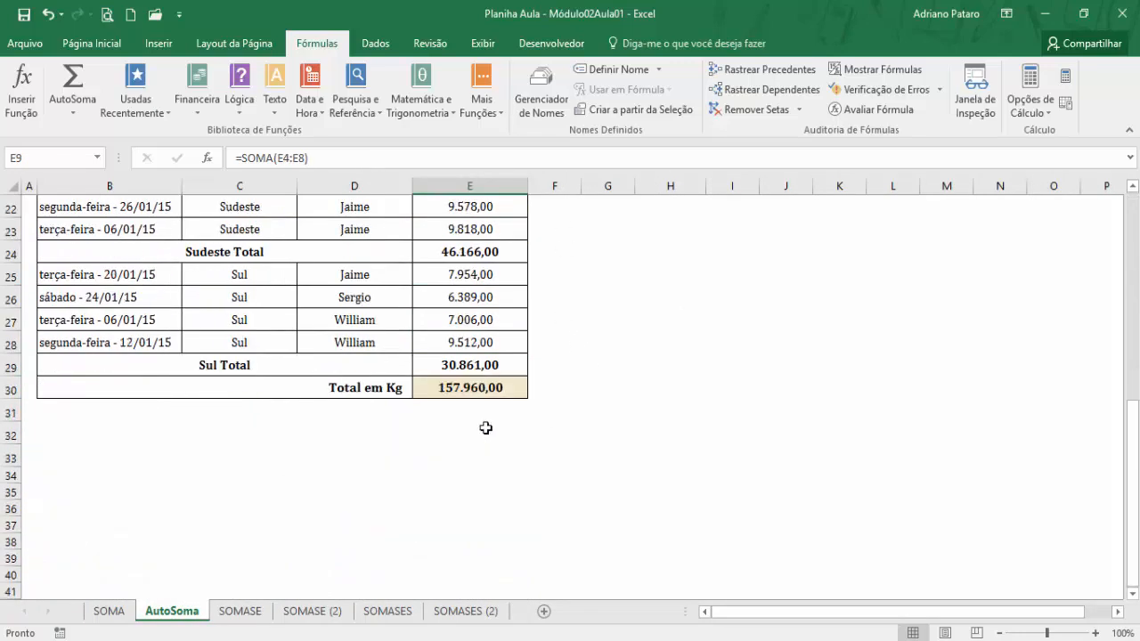
click(476, 386)
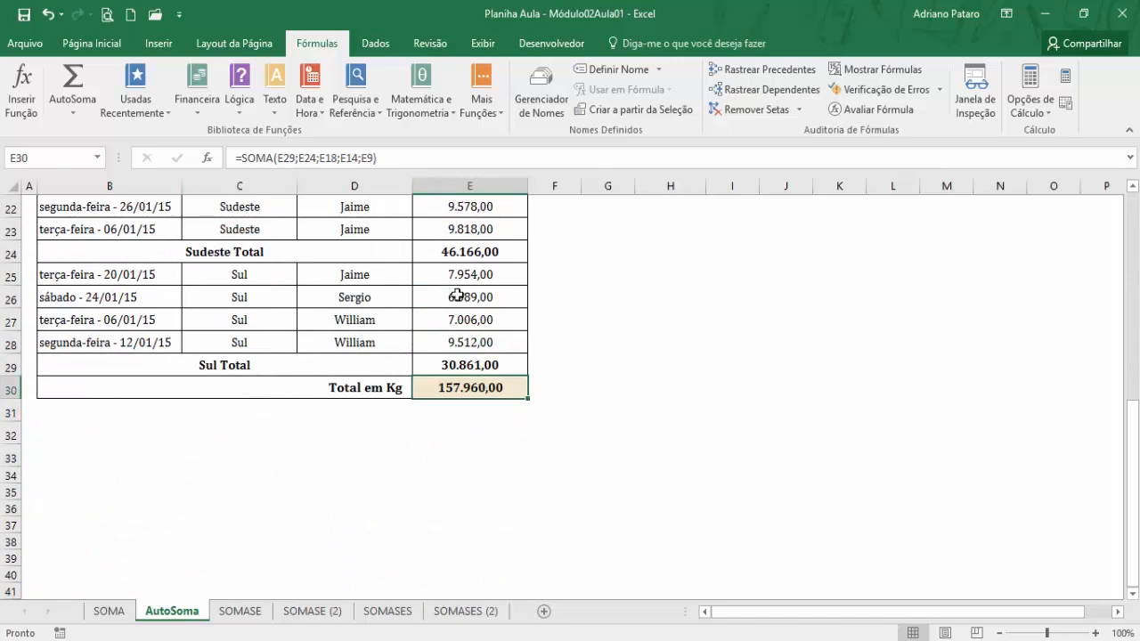
scroll(458, 295, up, 7)
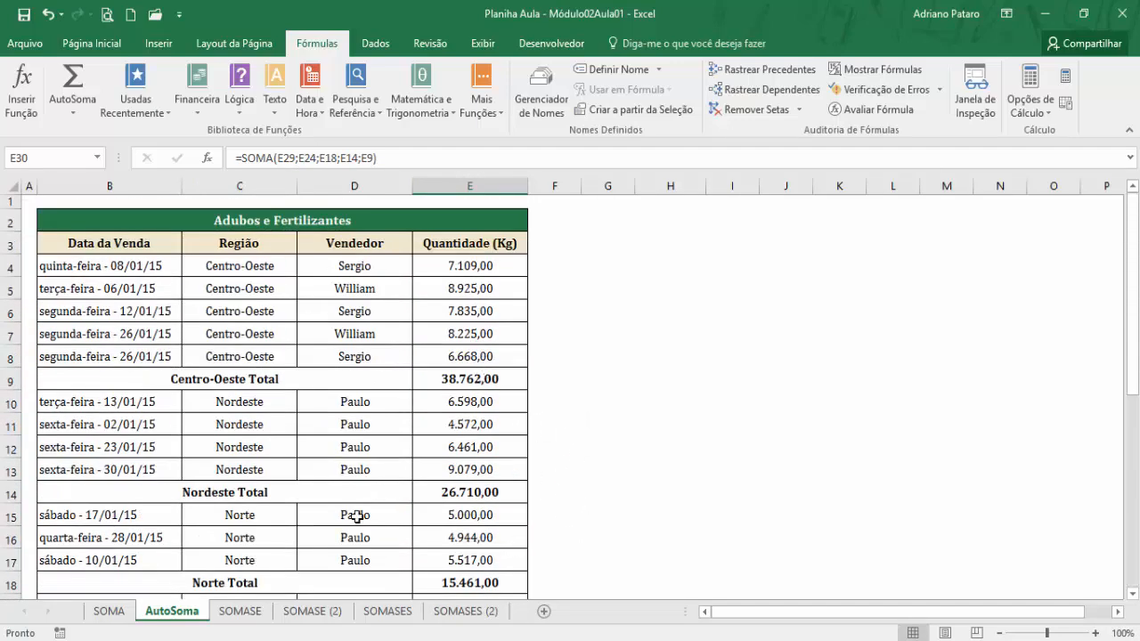
Review the region and seller summary formulas in H3 and H10 on the SOMASE sheet, and open the SOMASE (2) sheet.
click(251, 614)
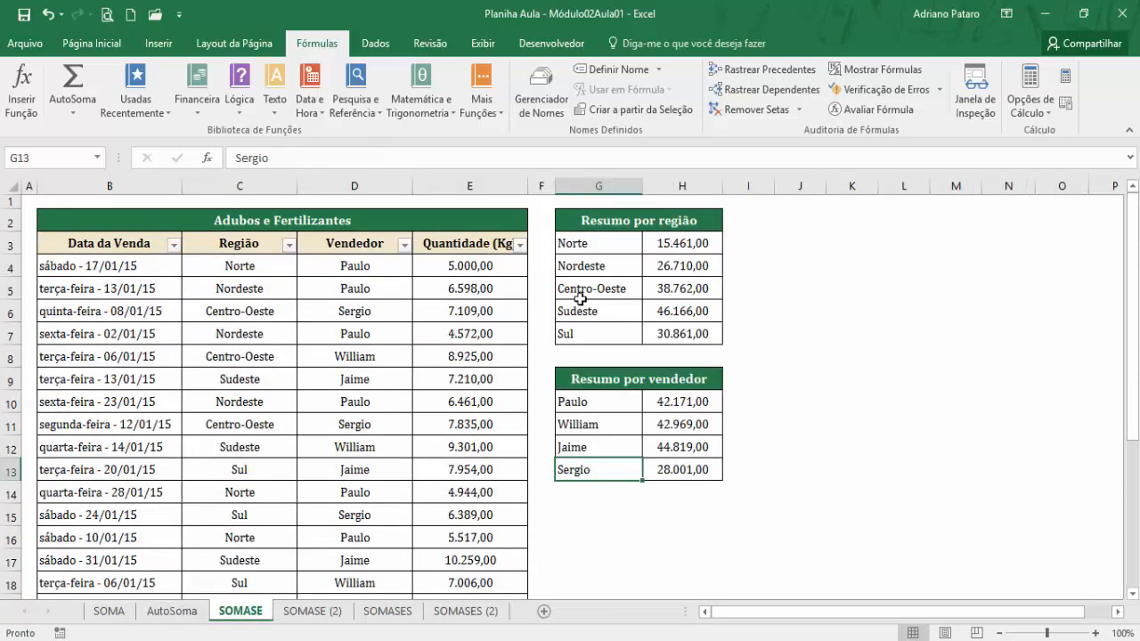
click(678, 242)
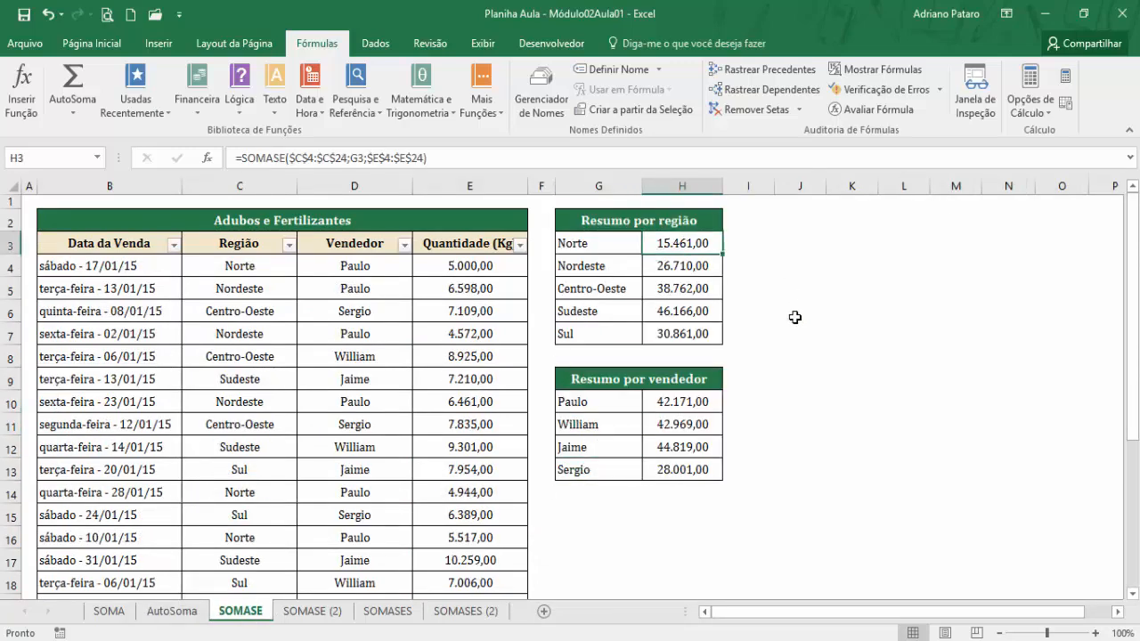
click(677, 401)
click(326, 616)
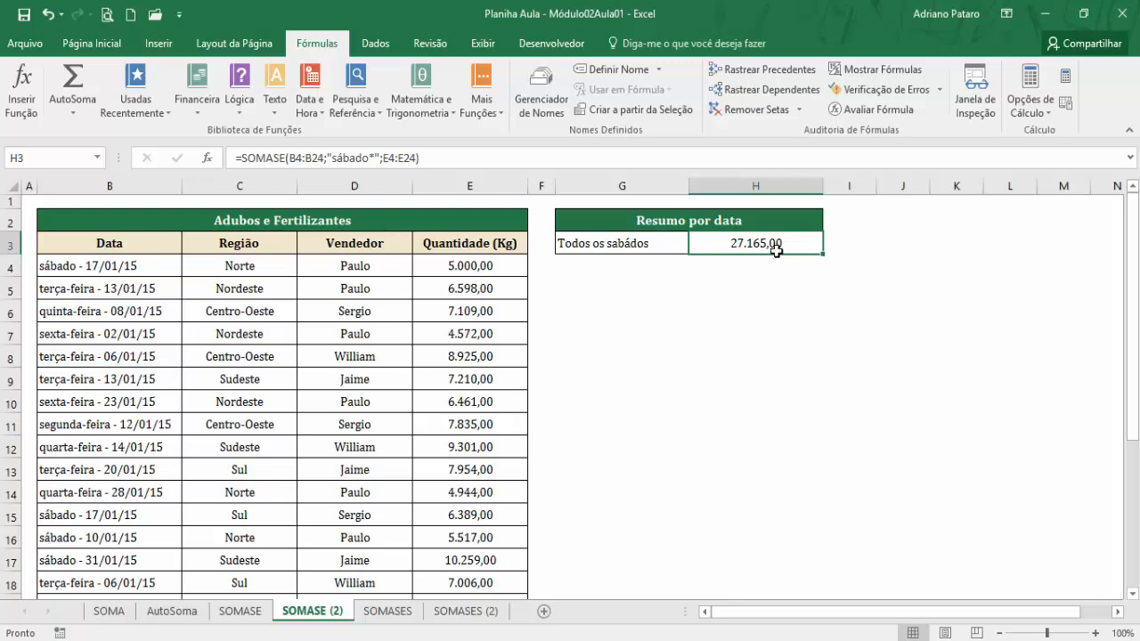
Review the region-by-seller summary formula on the SOMASES sheet and open the SOMASES (2) sheet.
click(397, 613)
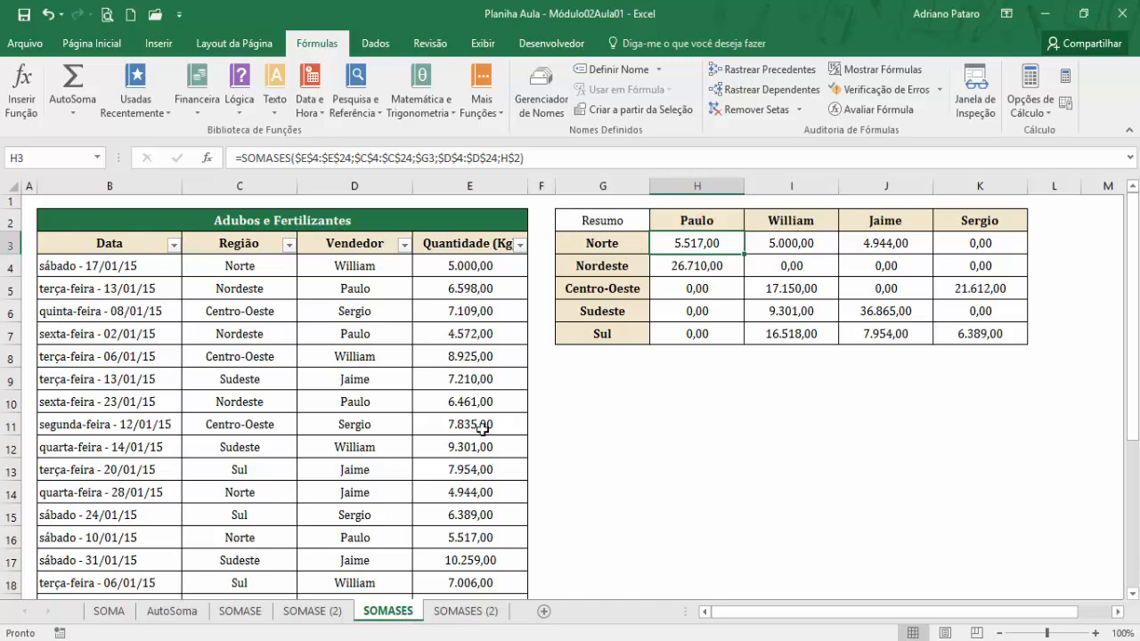
click(474, 614)
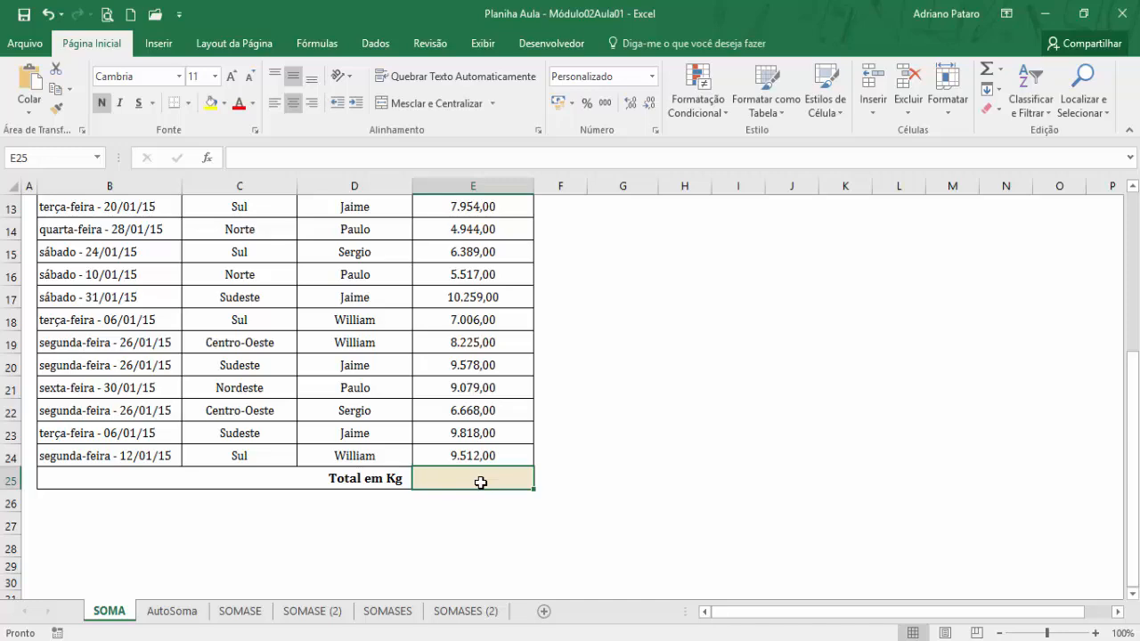
Try to total Quantidade (Kg) in E25 of the SOMA sheet by adding E4, E5, E6 and E7 one at a time.
text(=)
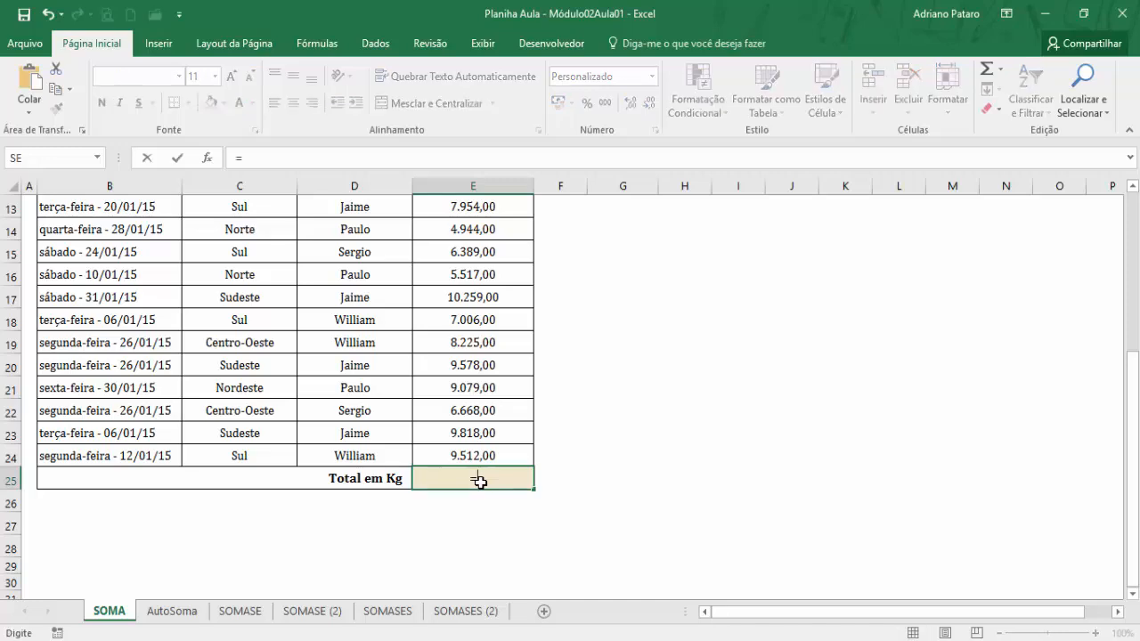
scroll(479, 482, up, 4)
click(481, 267)
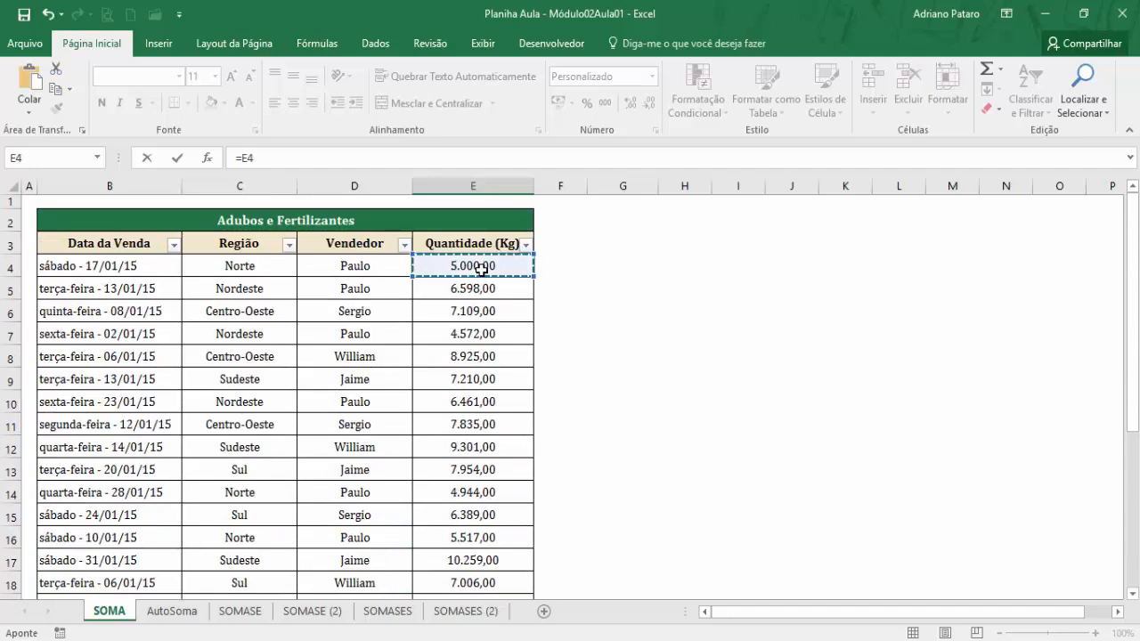
text(+)
scroll(477, 294, down, 1)
scroll(477, 293, up, 1)
click(479, 294)
text(+)
click(473, 312)
text(+)
click(473, 332)
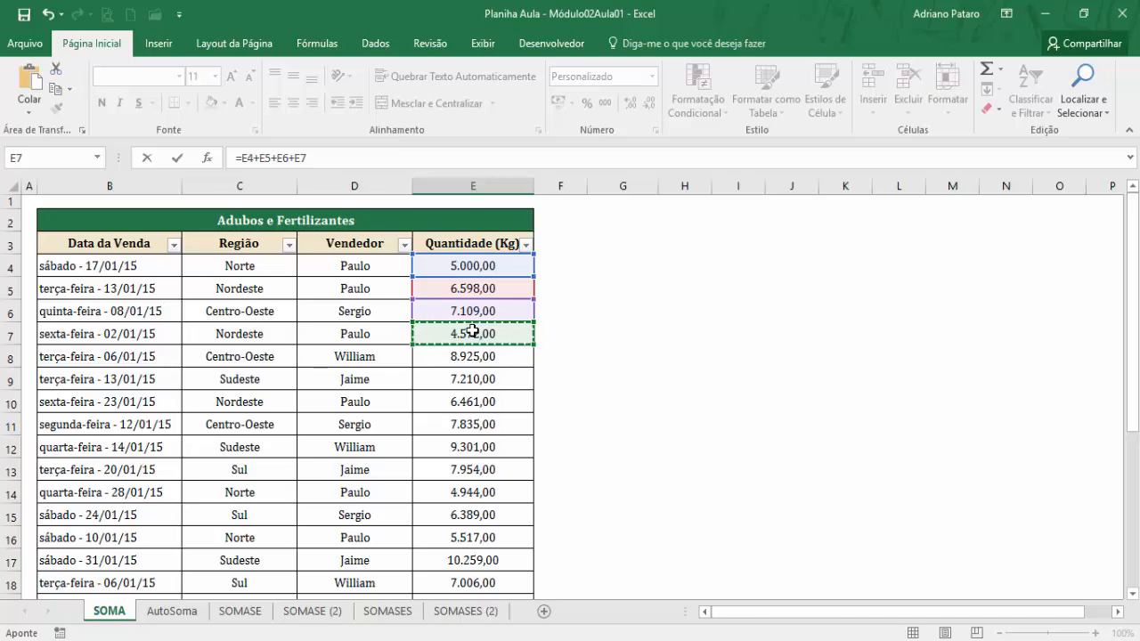
scroll(478, 338, down, 3)
scroll(482, 342, up, 3)
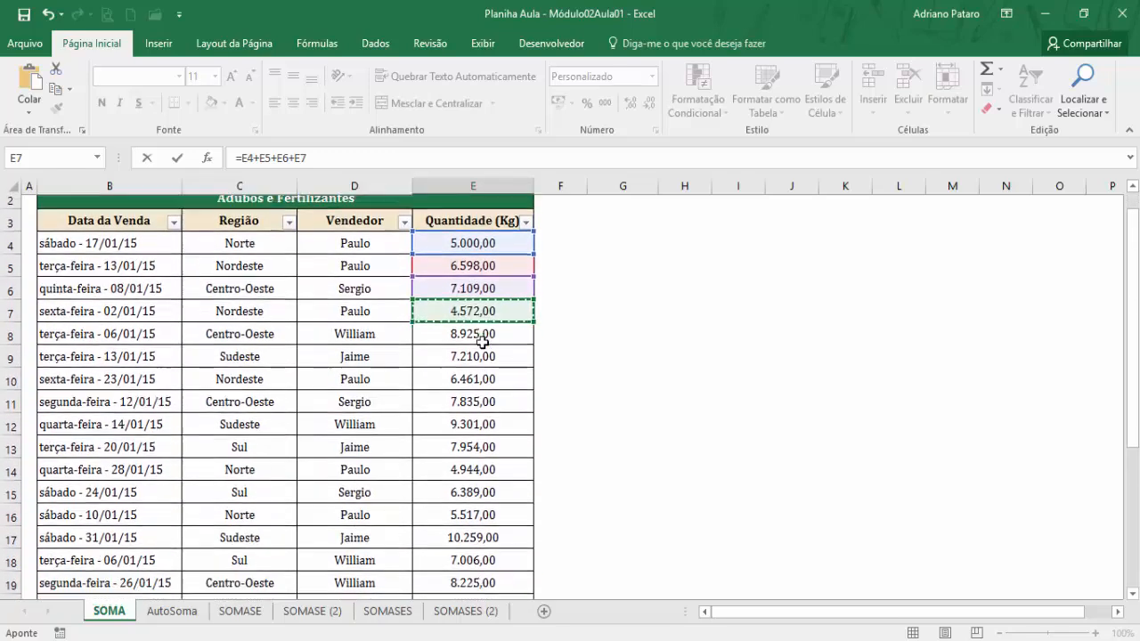
scroll(482, 341, down, 1)
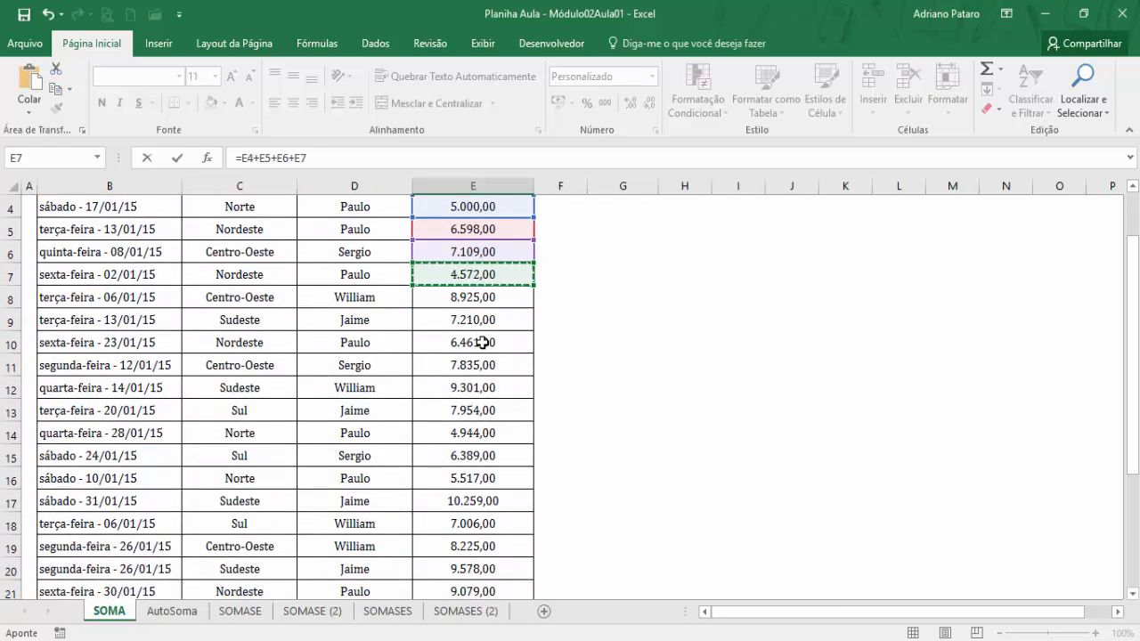
scroll(482, 342, up, 1)
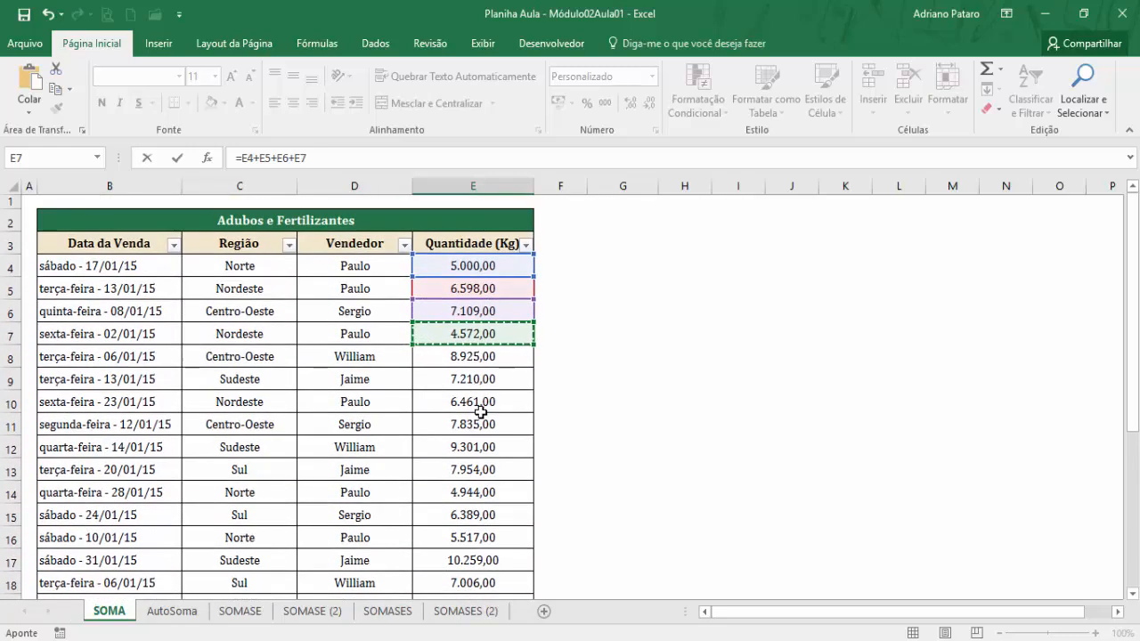
key(Escape)
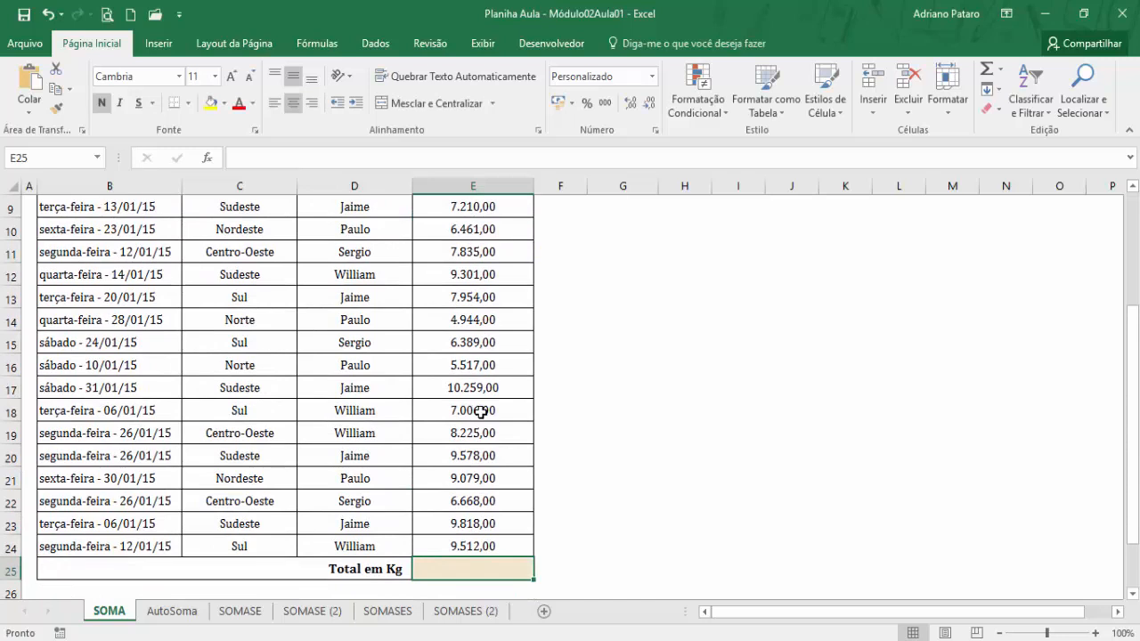
Enter a SOMA formula over E4:E24 in the Total em Kg cell E25.
text(=soma)
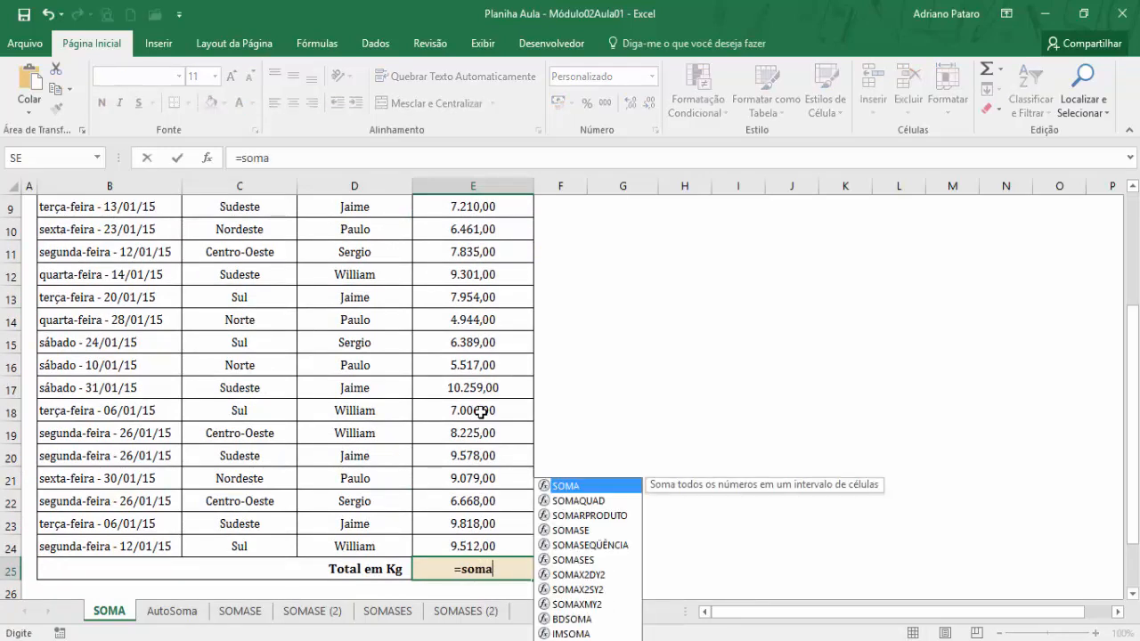
text(()
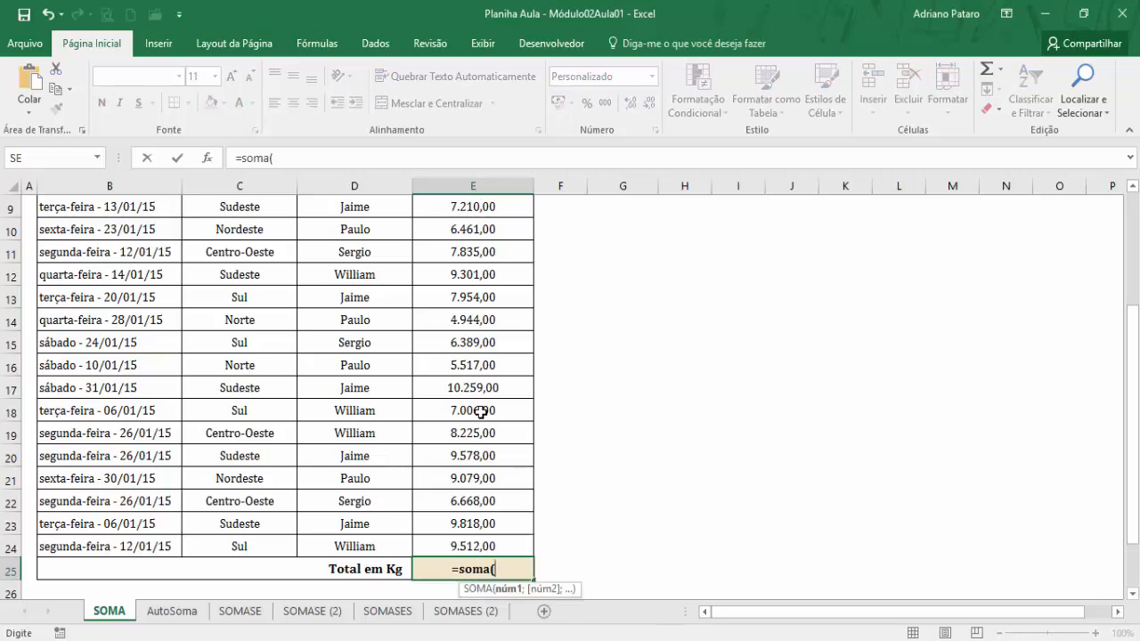
scroll(481, 411, up, 3)
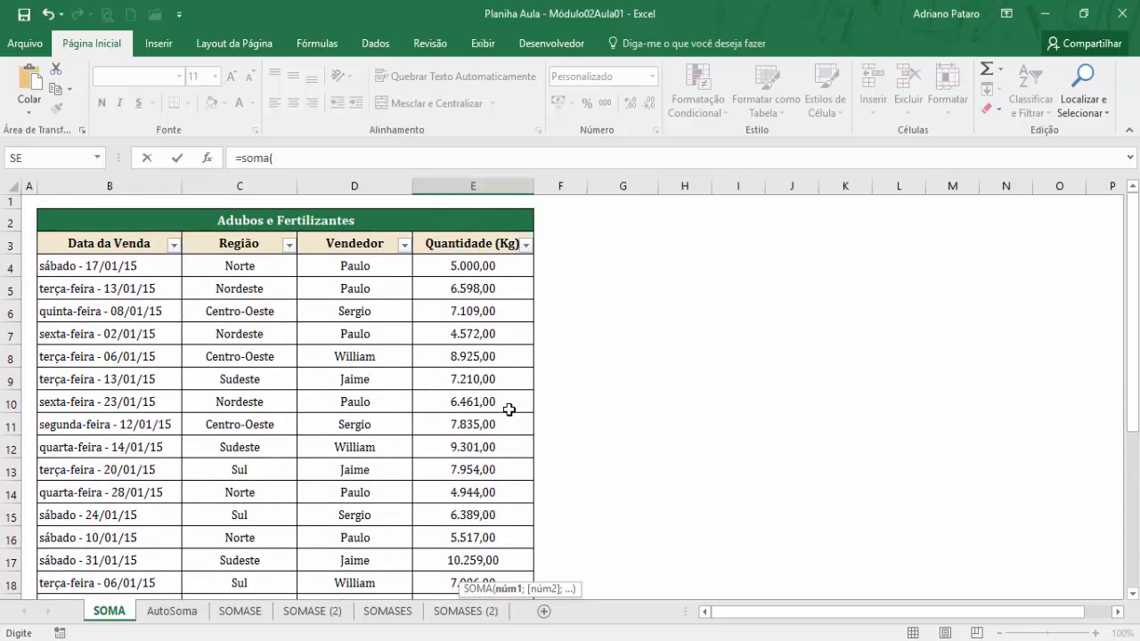
drag(469, 266, 472, 545)
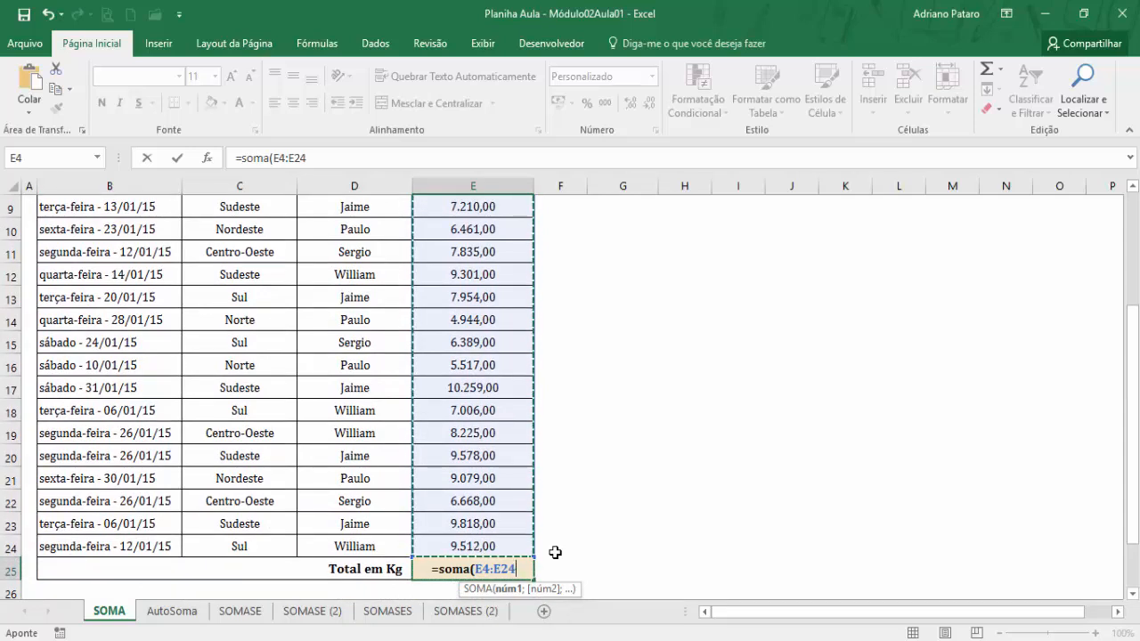
key(Return)
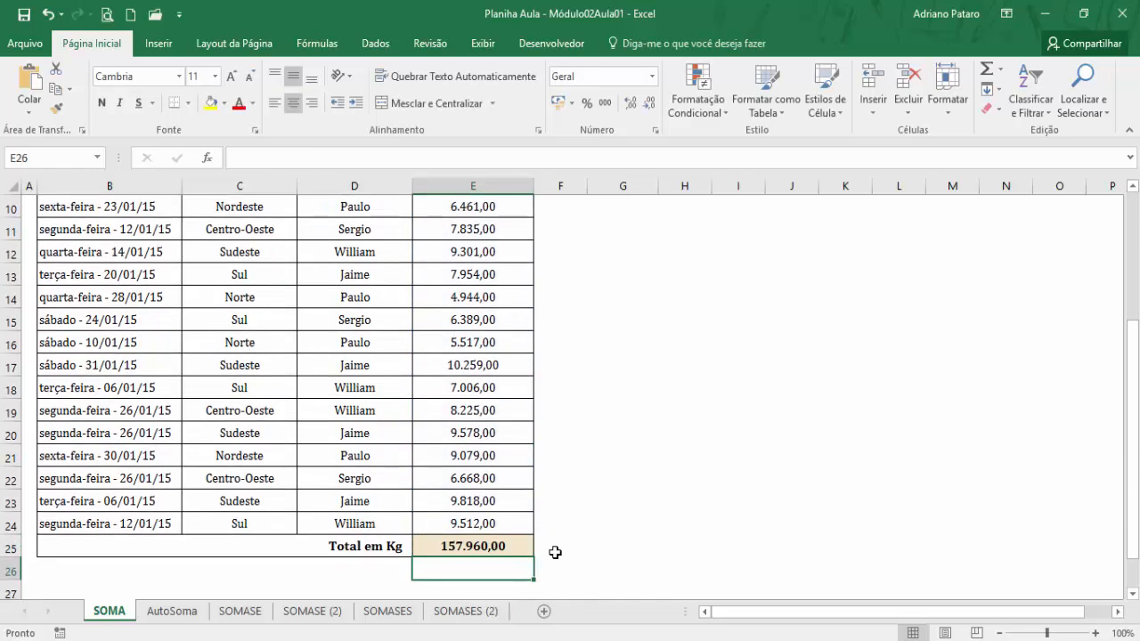
key(Up)
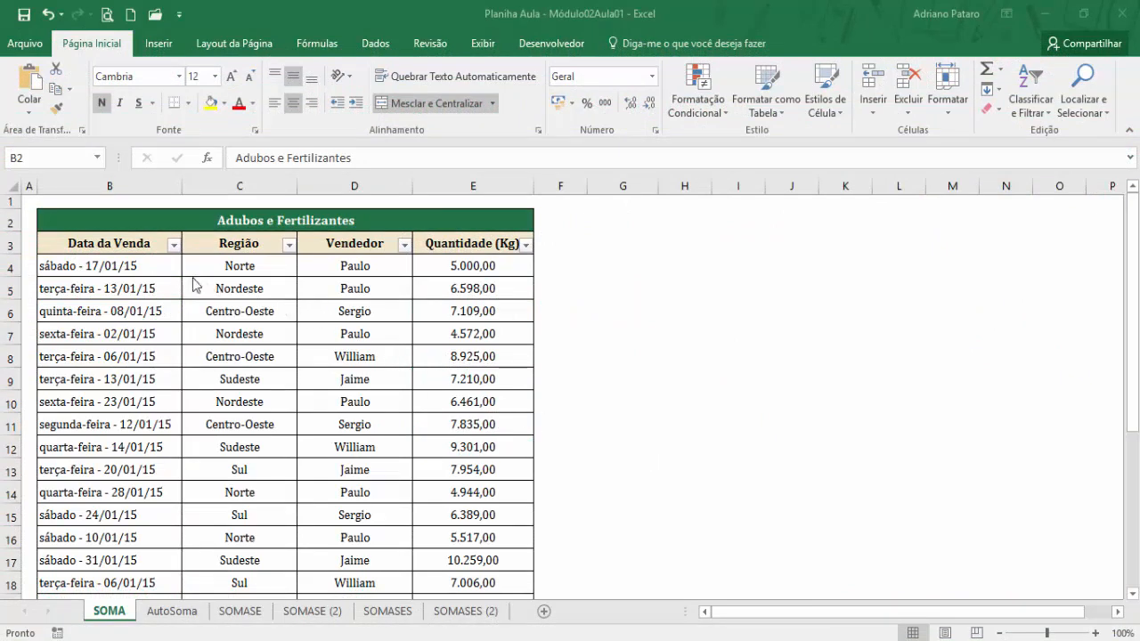
Use AutoSoma to total E4:E24 in the empty Total em Kg cell E25.
click(129, 245)
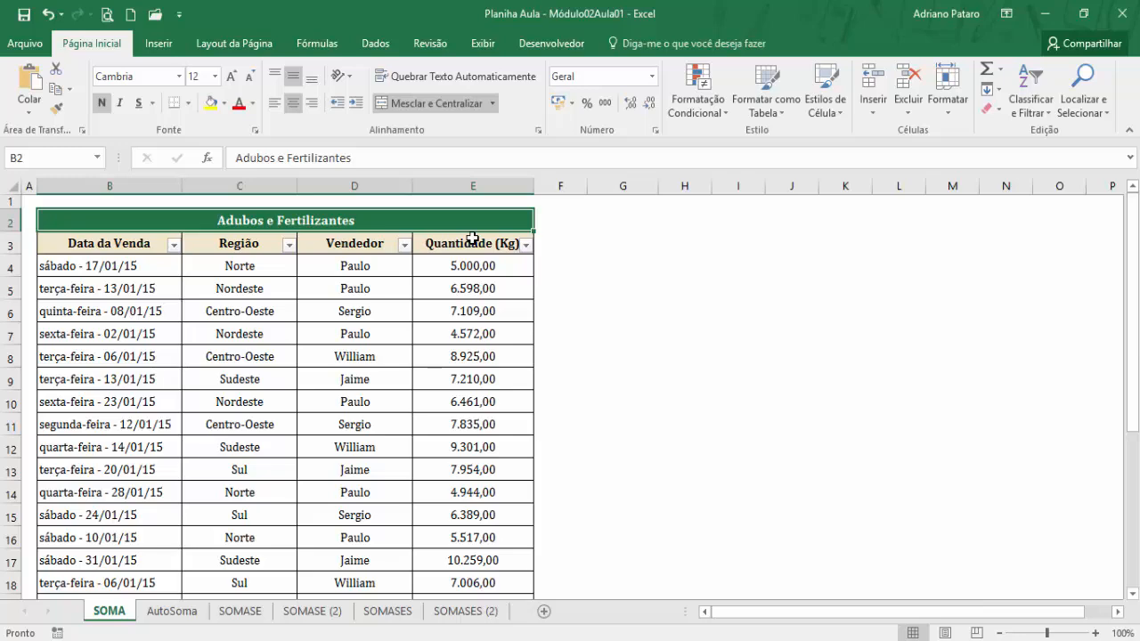
scroll(461, 323, down, 4)
scroll(461, 323, up, 2)
scroll(461, 323, up, 2)
scroll(430, 366, down, 6)
scroll(443, 402, up, 4)
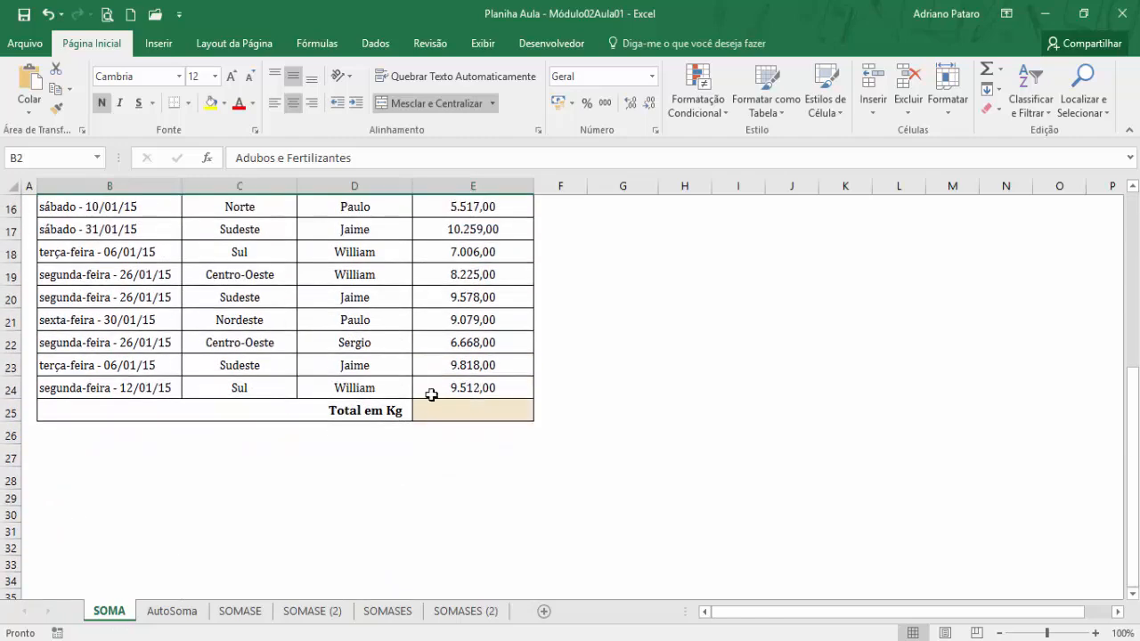
scroll(469, 356, down, 2)
click(471, 479)
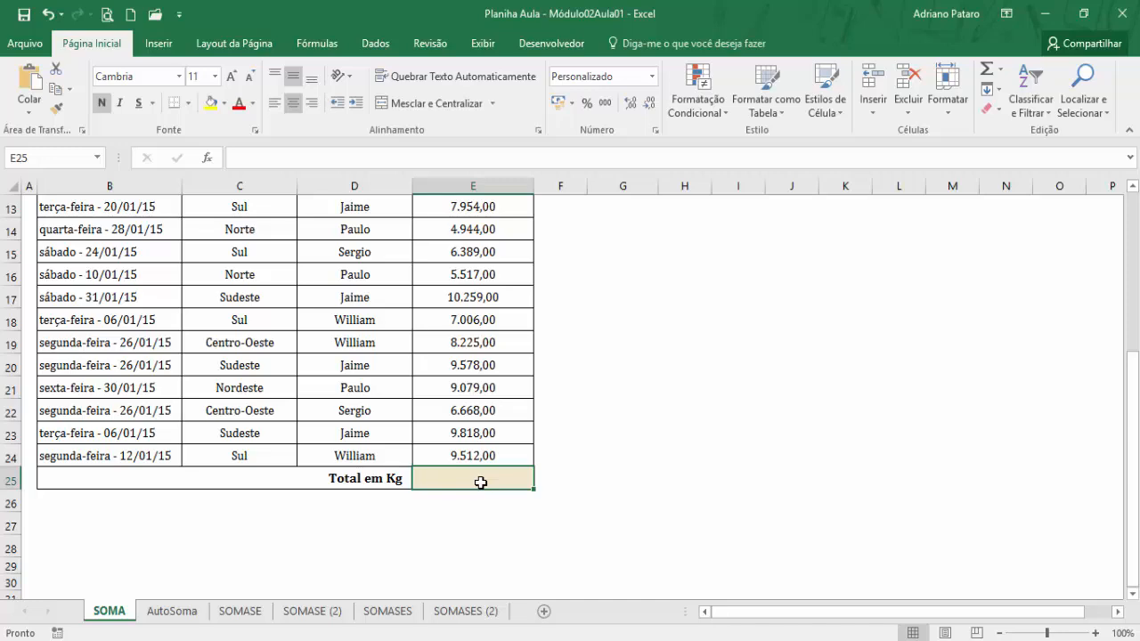
scroll(480, 482, up, 1)
click(316, 43)
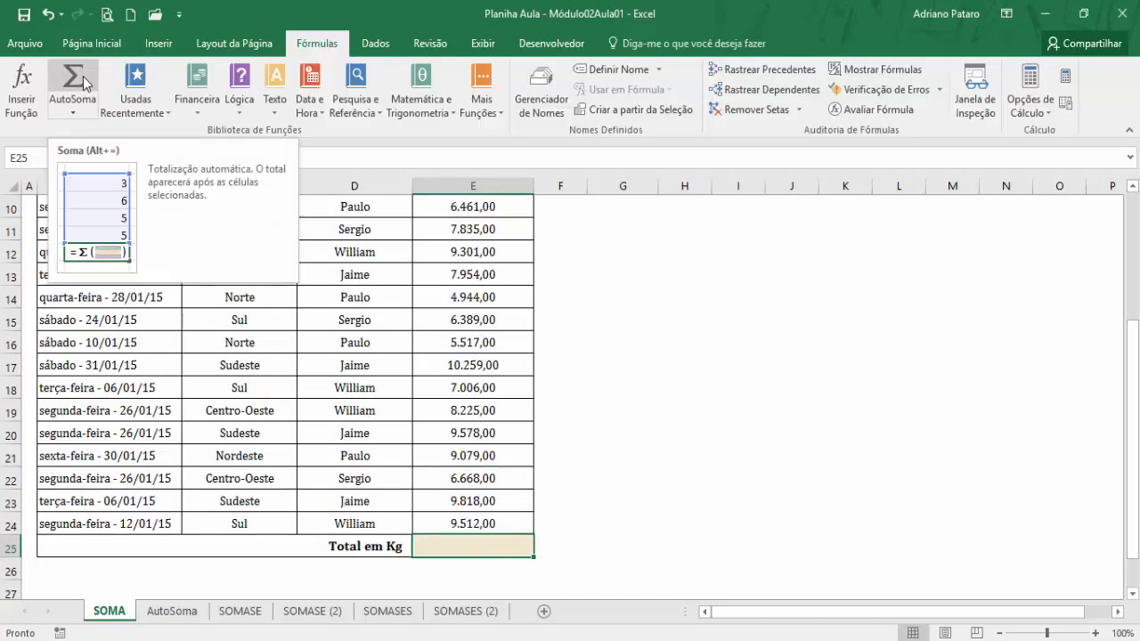
click(83, 77)
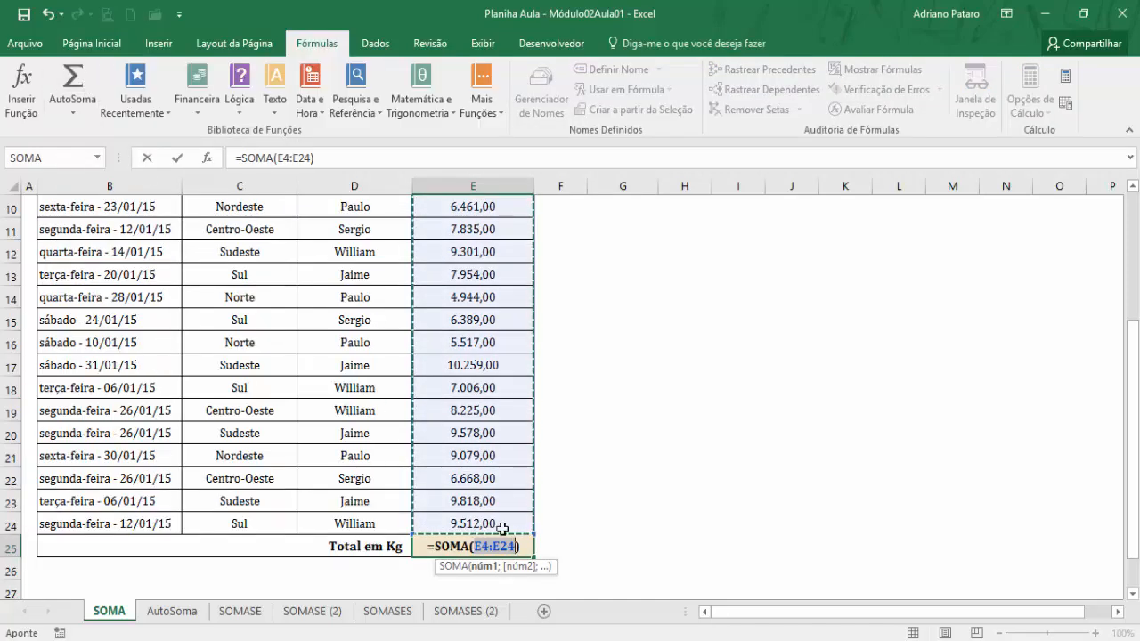
scroll(517, 401, up, 3)
scroll(520, 402, down, 3)
scroll(519, 401, down, 1)
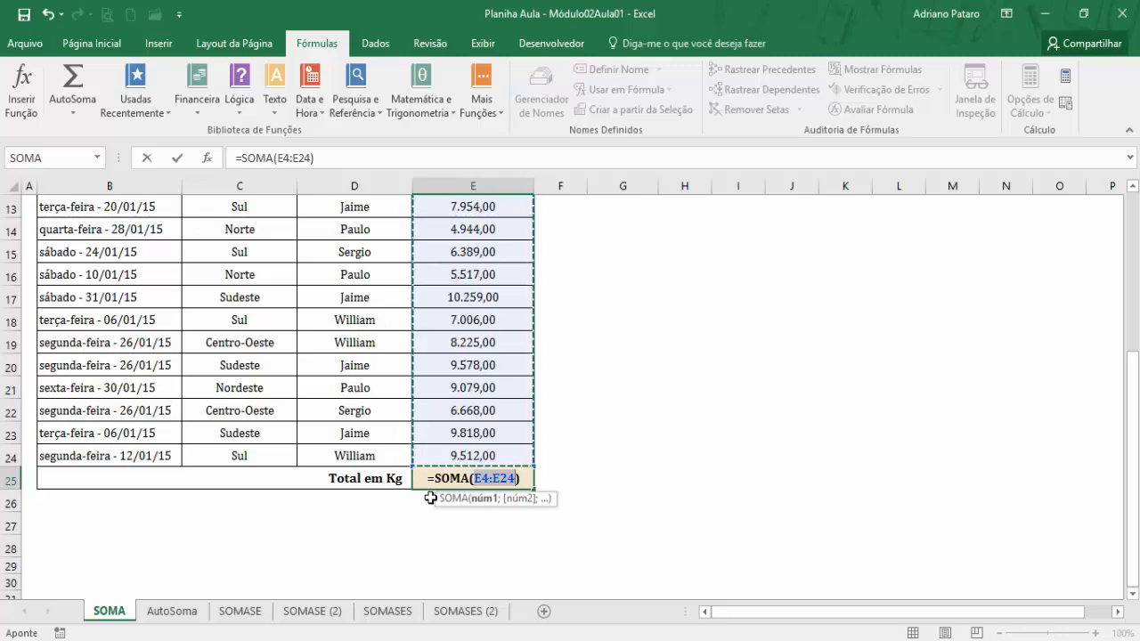
key(Return)
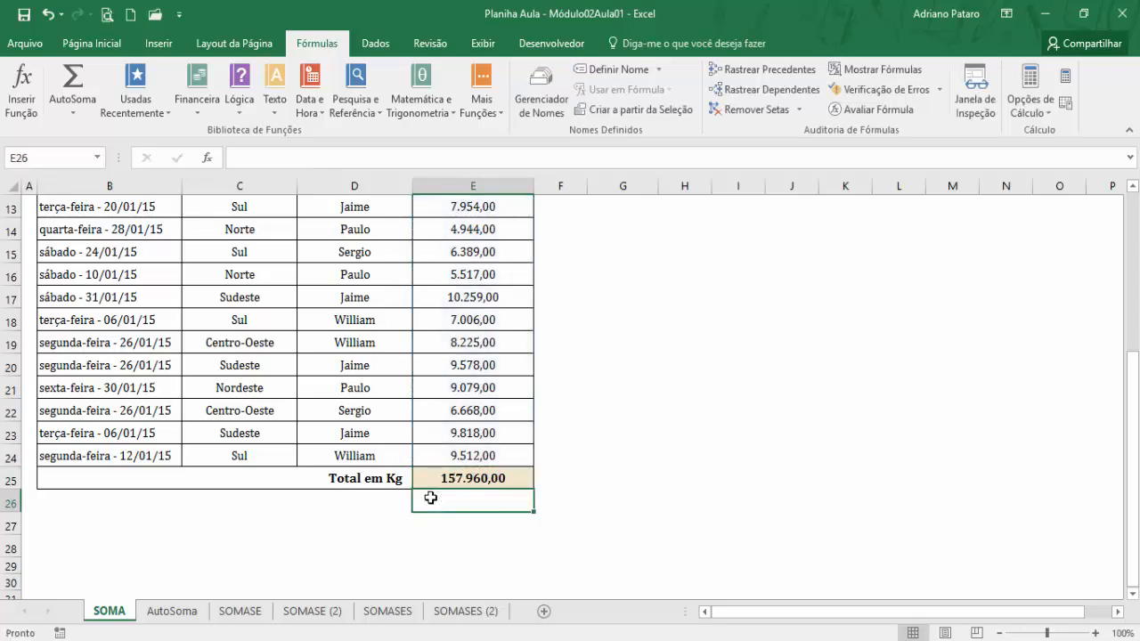
Clear the total in E25 and insert the automatic sum of E4:E24 there again.
click(454, 480)
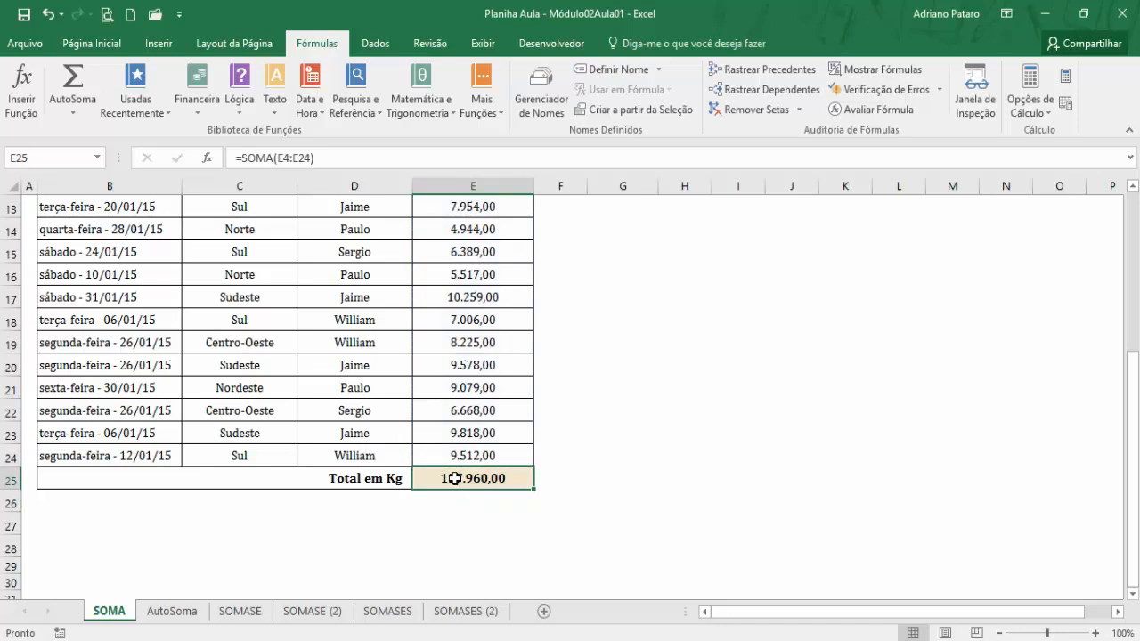
key(Delete)
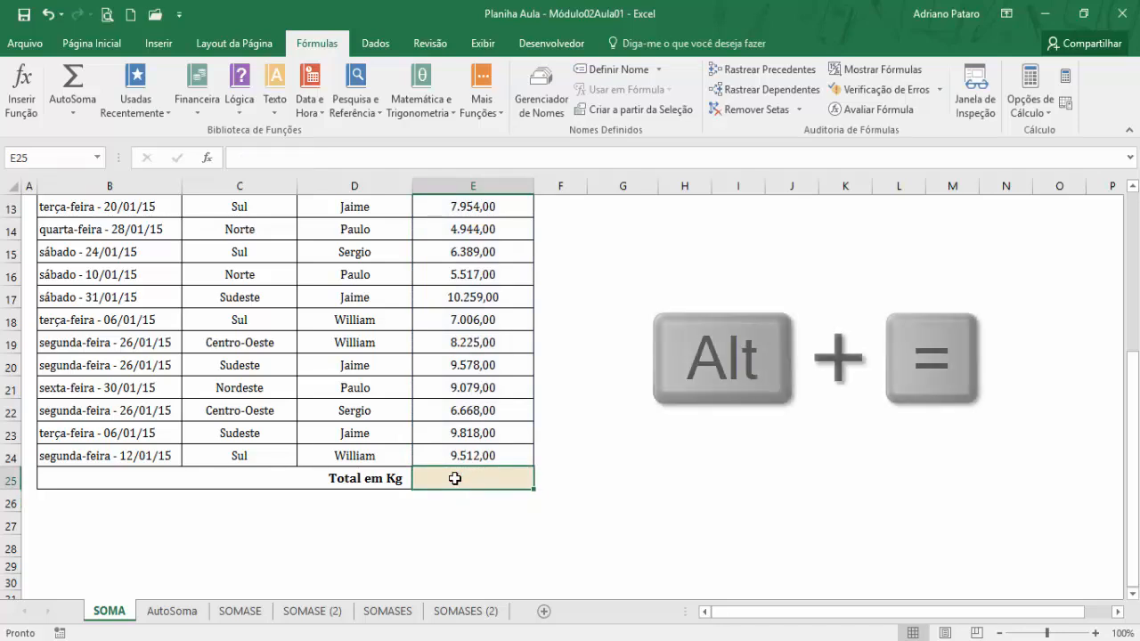
key(alt+equal)
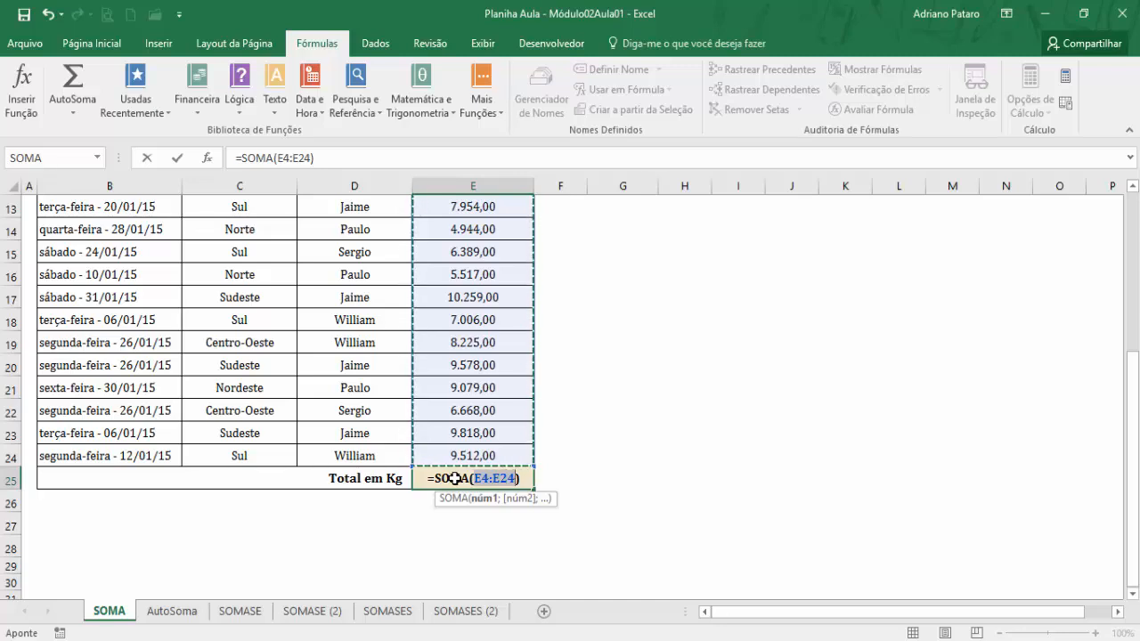
key(Return)
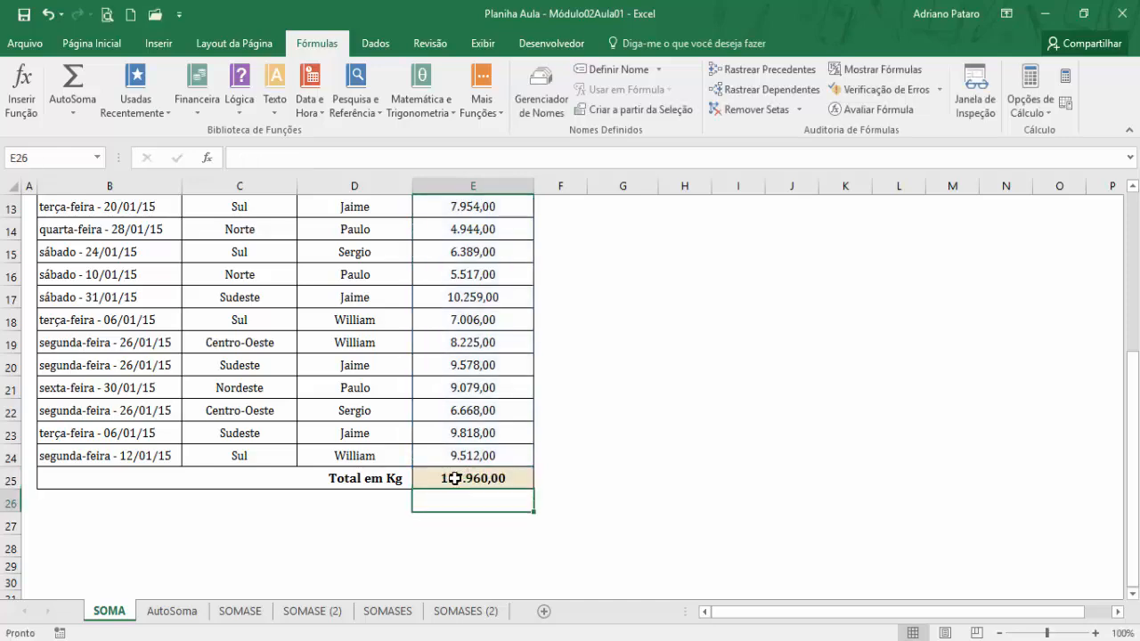
Fill cells I3 to I6 beside the sales table with the value 1 each.
scroll(463, 472, up, 4)
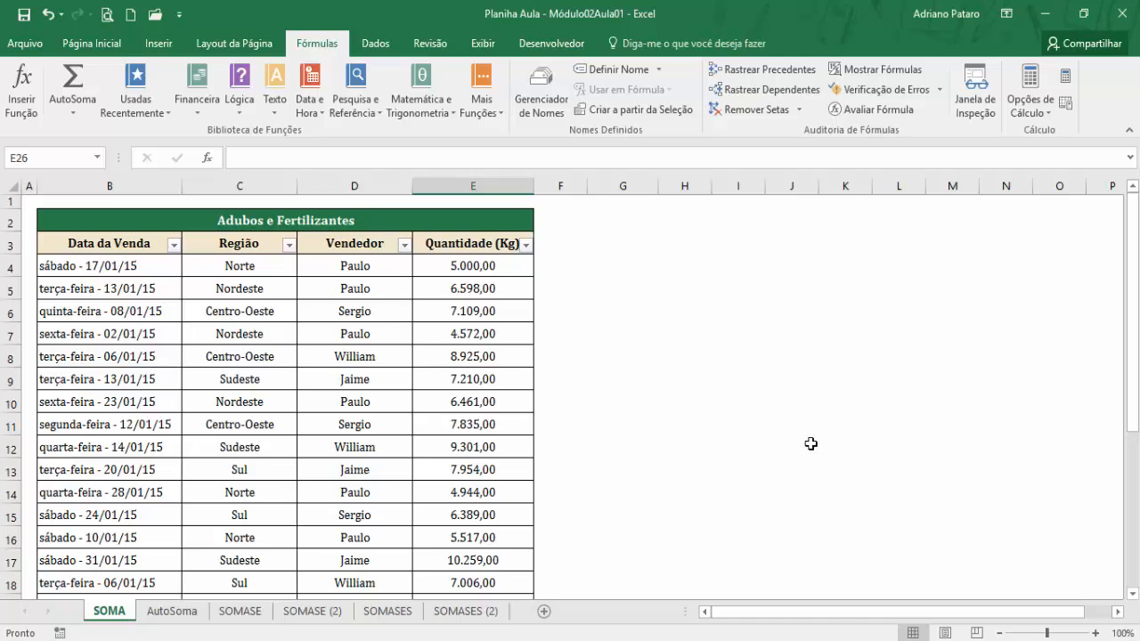
click(741, 240)
text(1)
key(Return)
text(1)
key(Return)
text(1)
key(Return)
text(1)
key(Return)
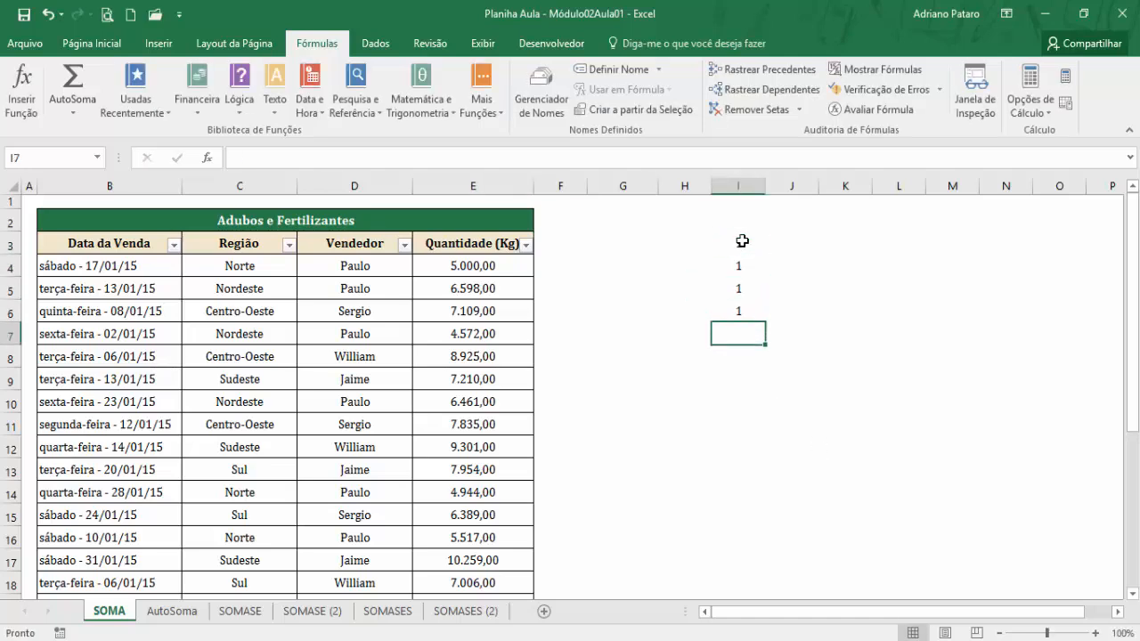
Enter the value 2 in both H7 and G7, on the row below the column of ones.
click(683, 332)
text(2)
key(Left)
text(2)
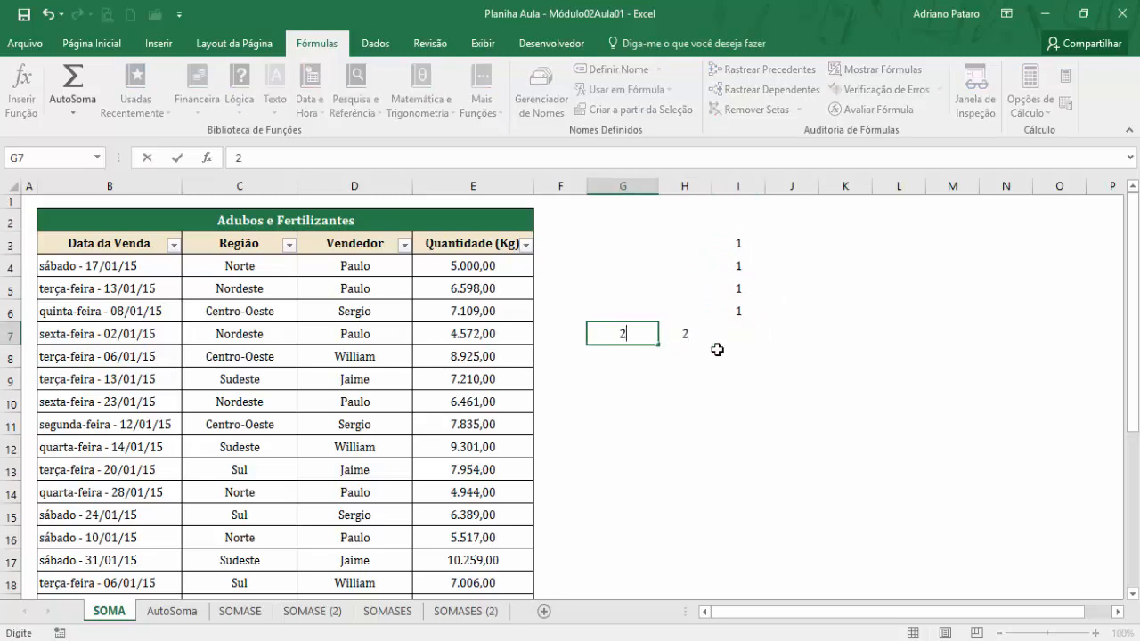
key(Left)
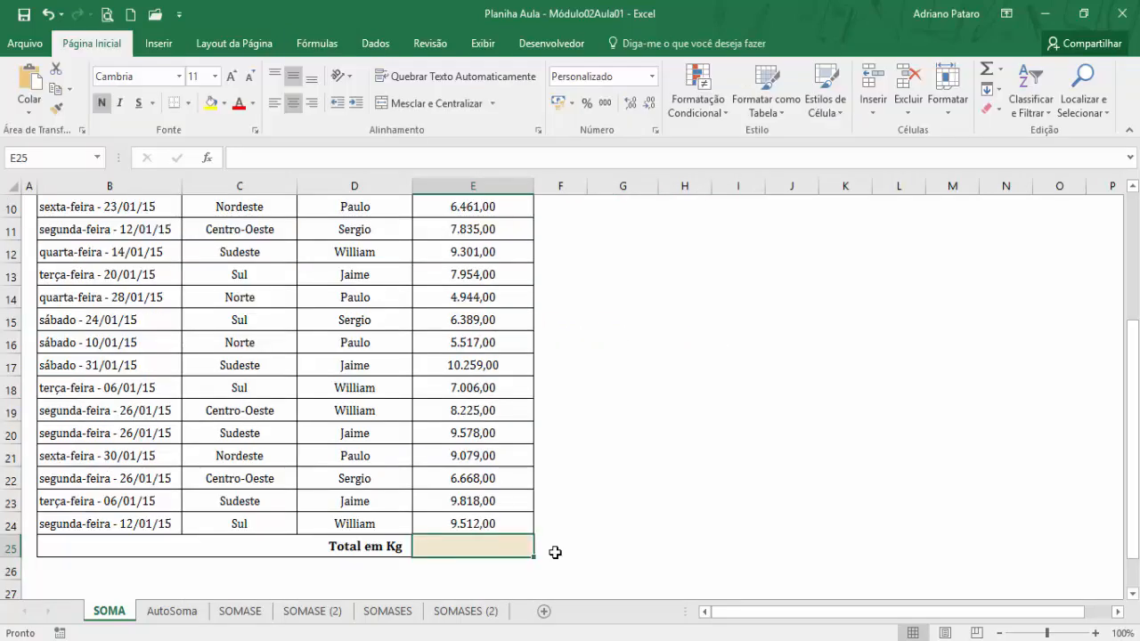
Insert the math function SOMA in the Total em Kg cell E25 and place its arguments dialog beside the sales table.
click(337, 52)
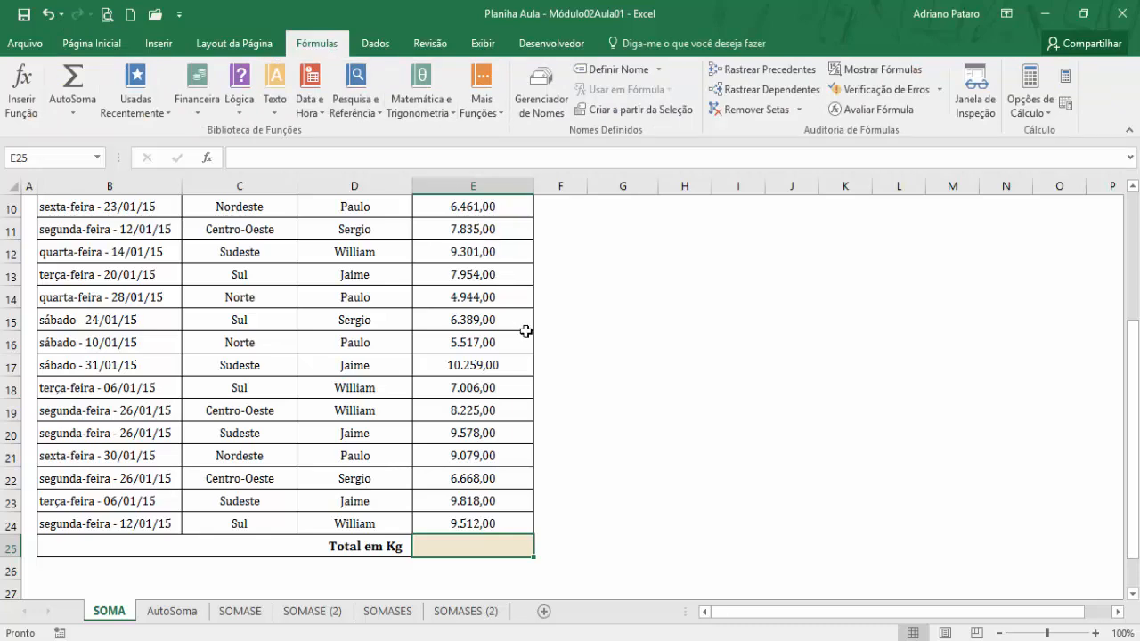
click(446, 110)
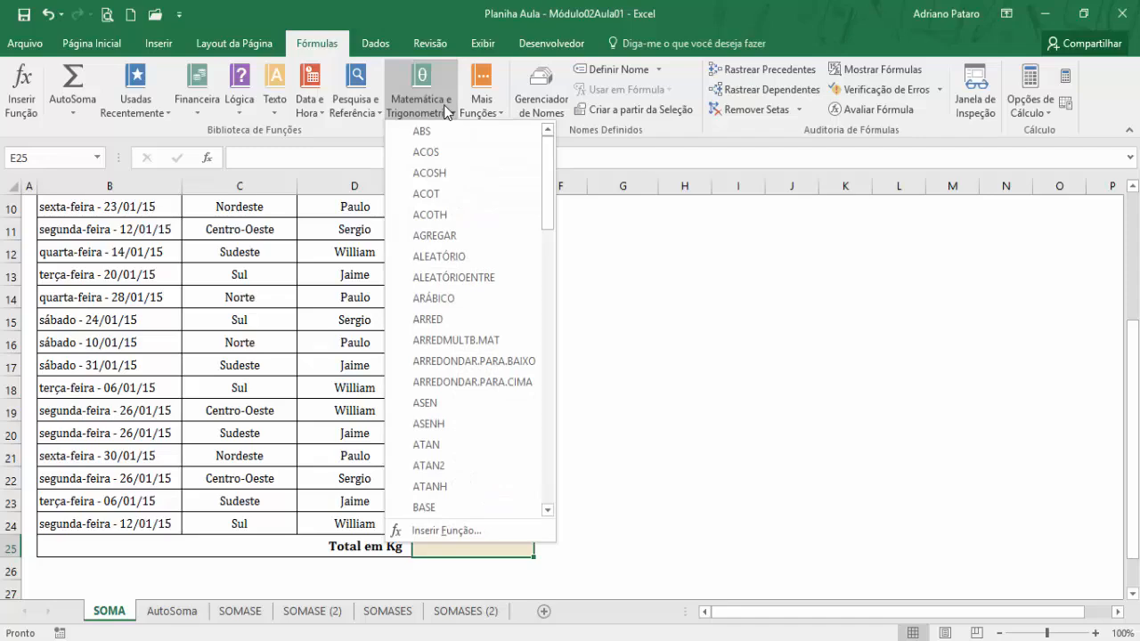
drag(547, 187, 552, 437)
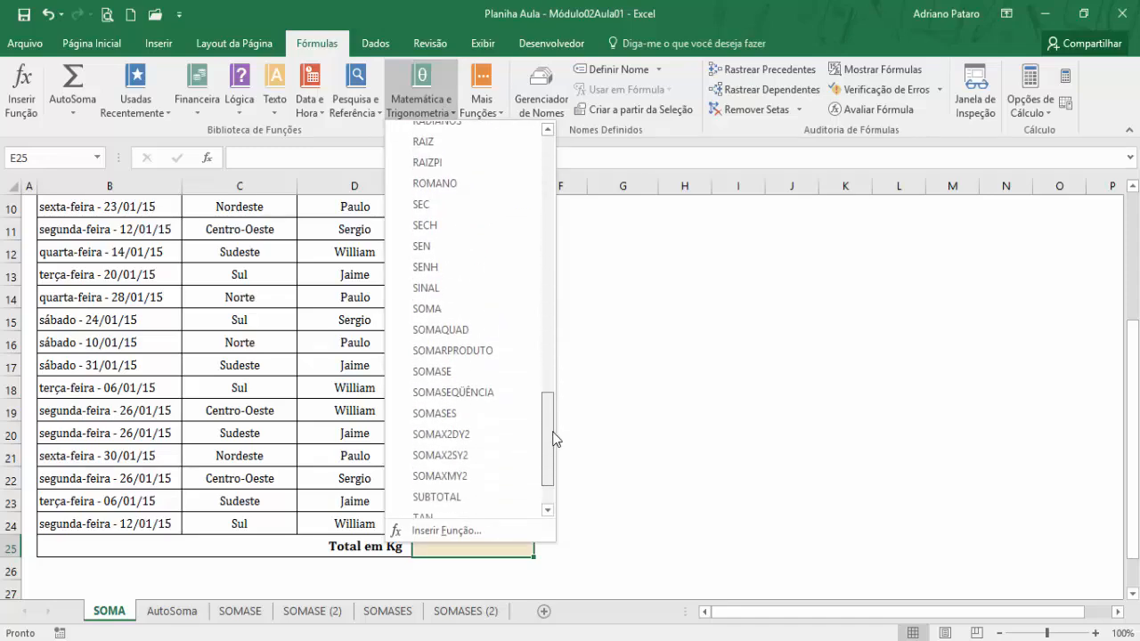
click(456, 311)
drag(463, 322, 749, 263)
scroll(580, 437, up, 1)
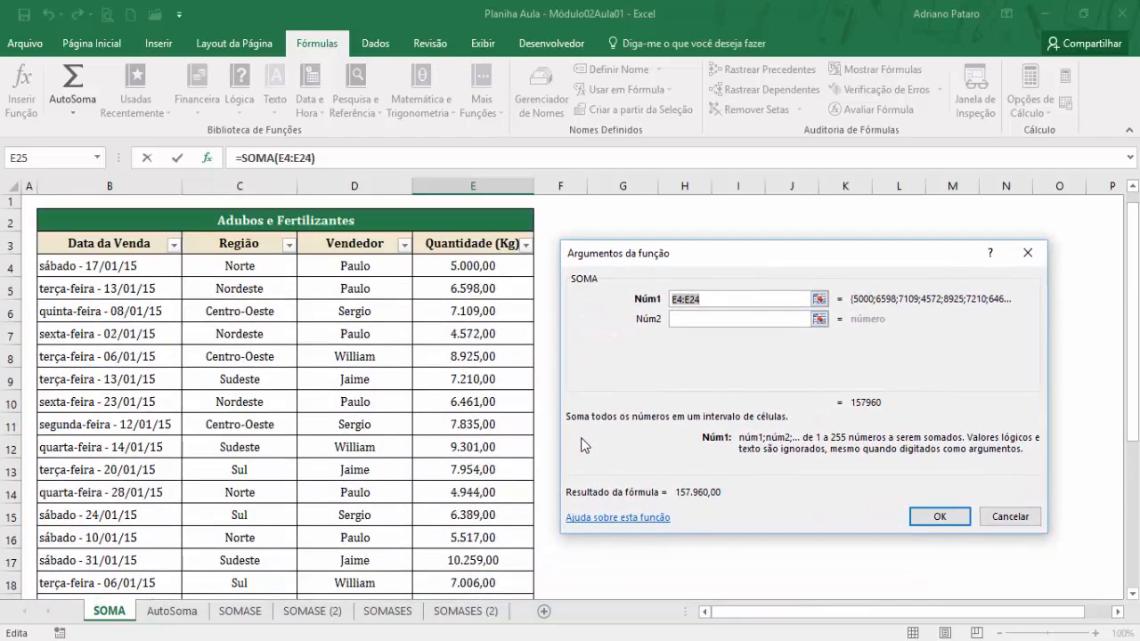
Compare the range suggested as Núm1 with the first and last values of the Quantidade (Kg) column.
click(708, 301)
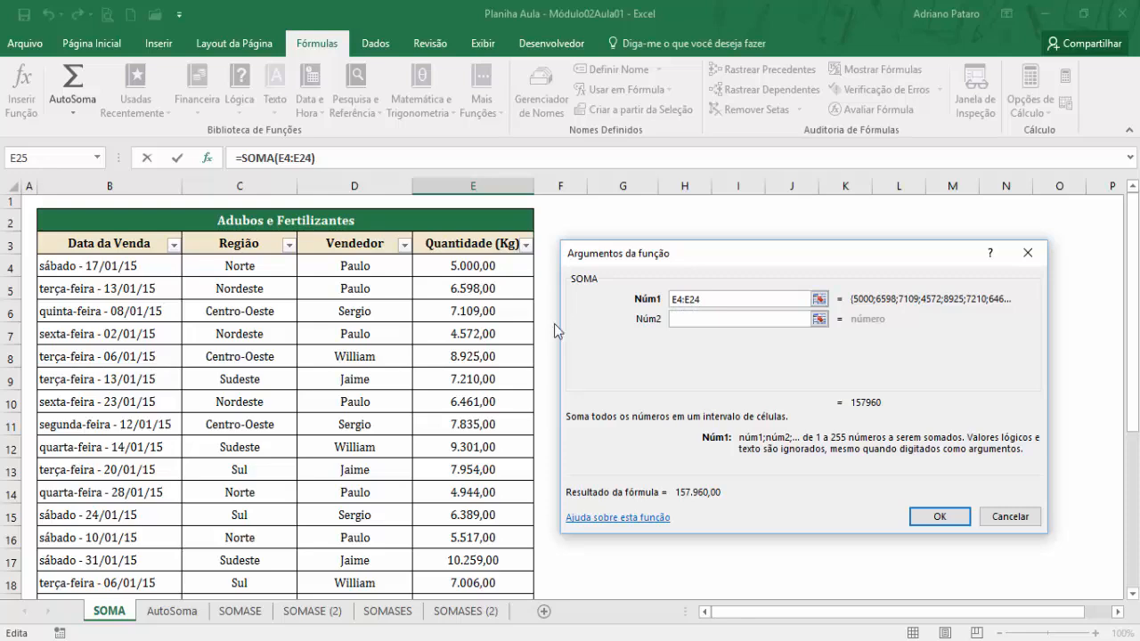
scroll(504, 331, down, 3)
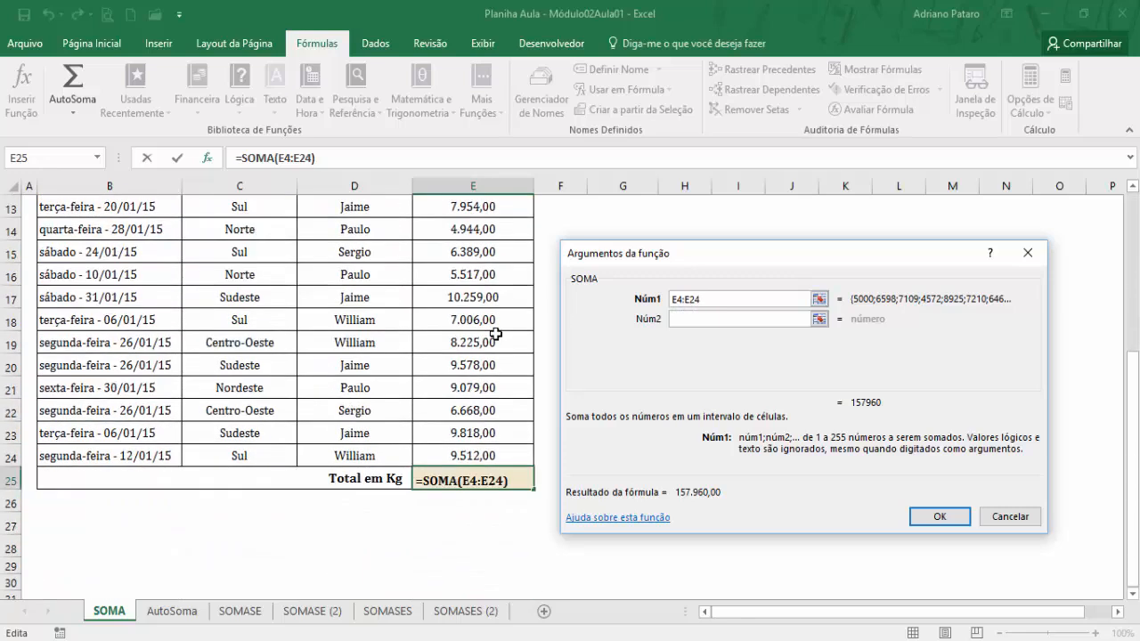
scroll(495, 333, up, 4)
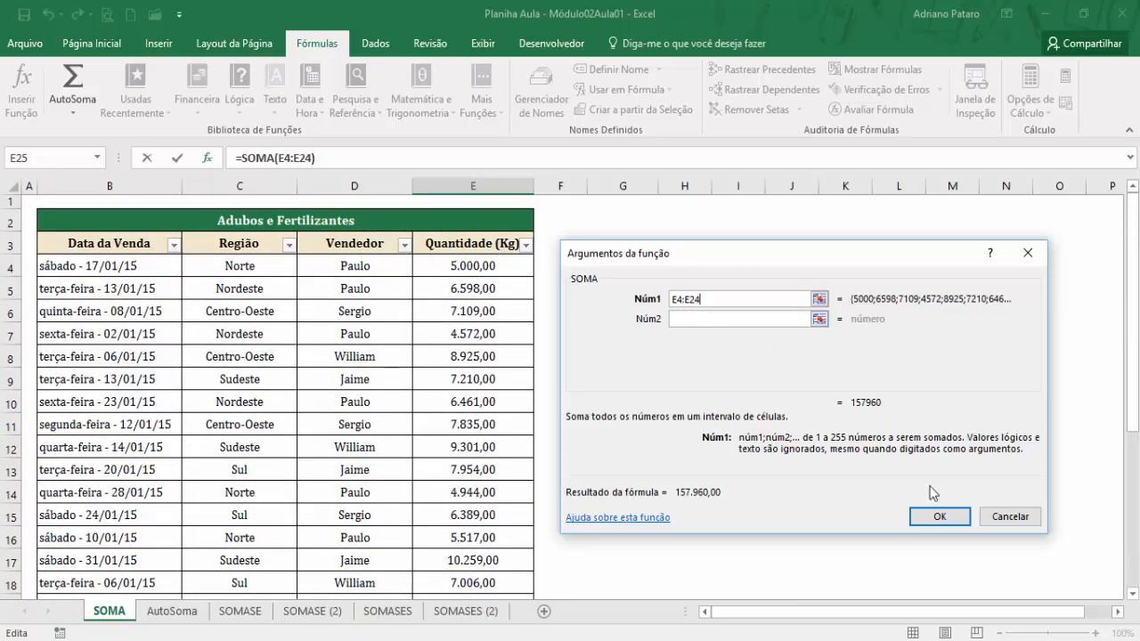
scroll(493, 413, down, 2)
scroll(494, 445, down, 1)
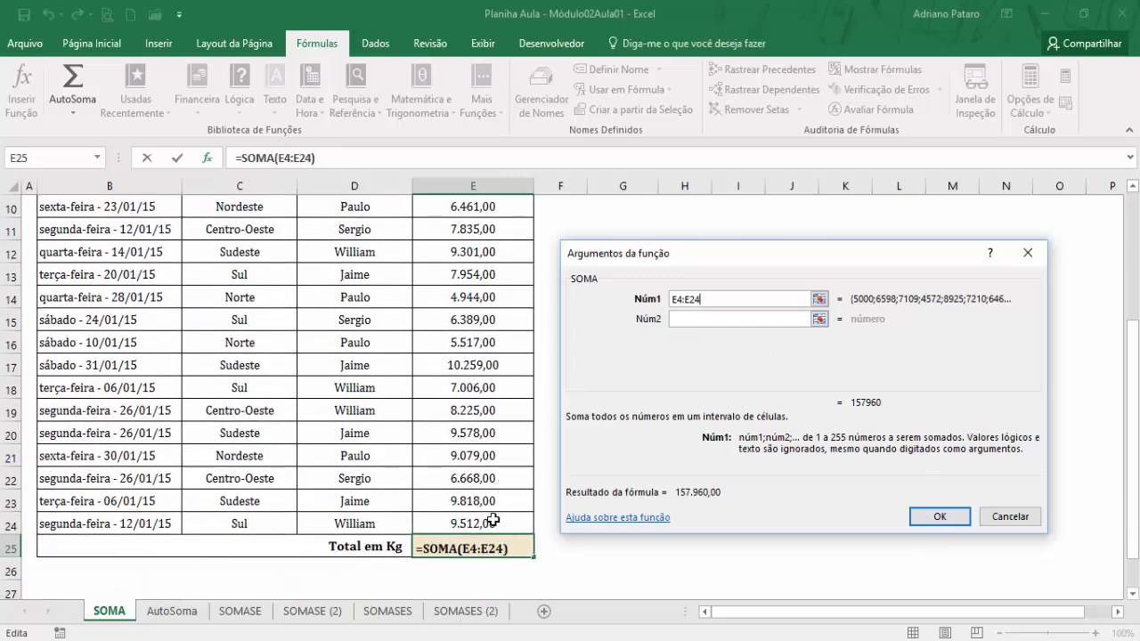
scroll(509, 419, up, 3)
drag(705, 301, 666, 301)
click(708, 297)
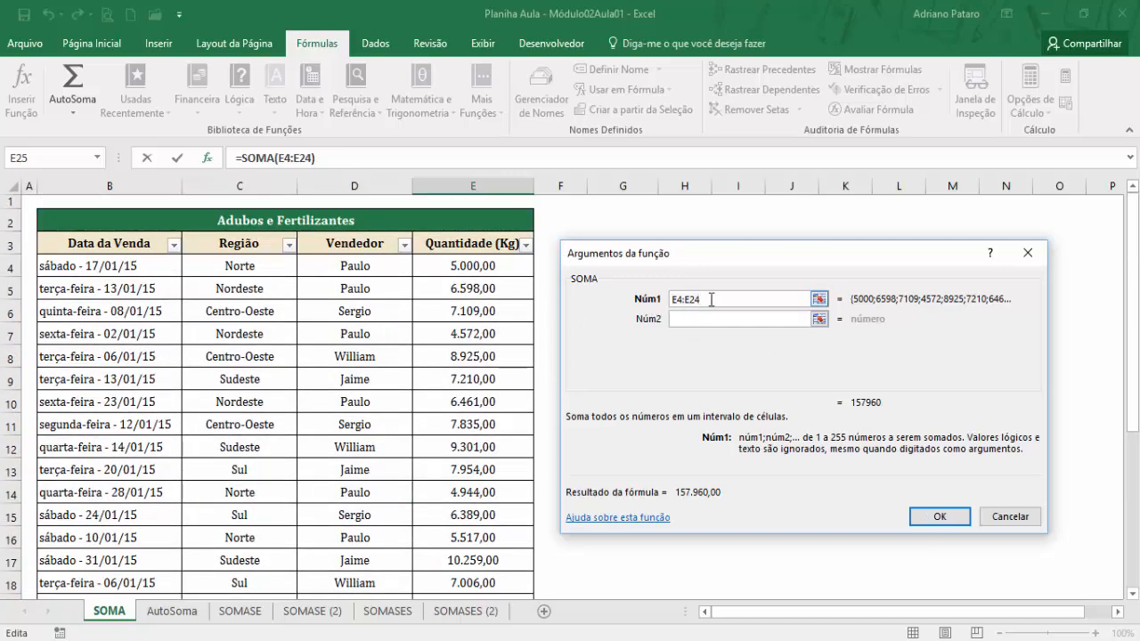
scroll(711, 299, down, 3)
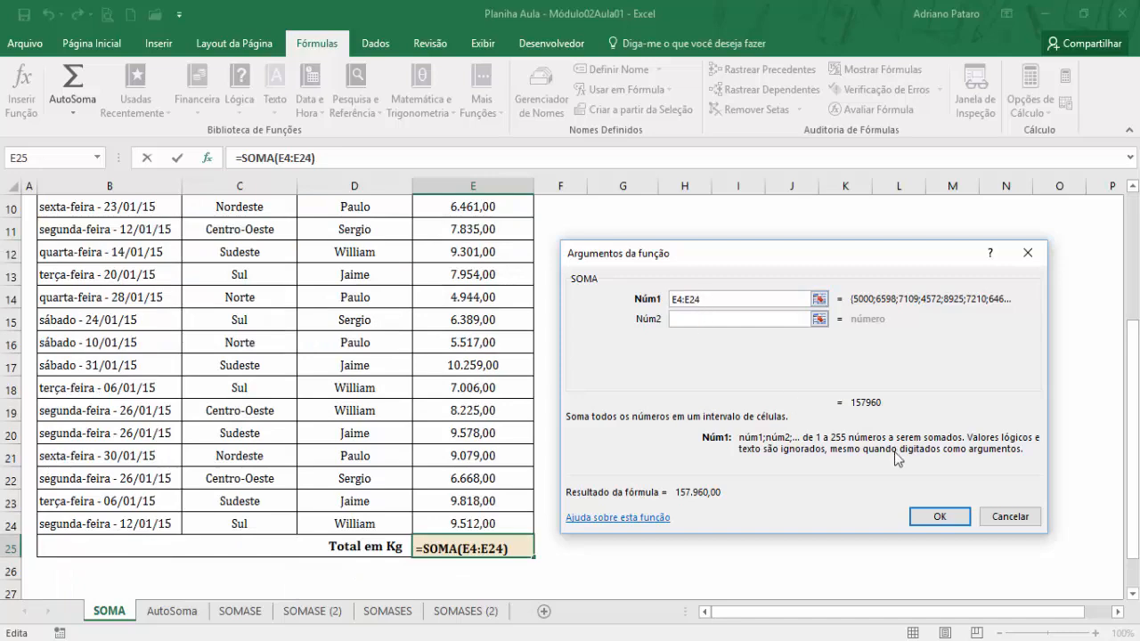
Clear the Núm1 argument, reselect E4:E24 on the sheet as its range and apply the SOMA function to E25.
drag(718, 301, 657, 303)
key(BackSpace)
scroll(660, 309, up, 3)
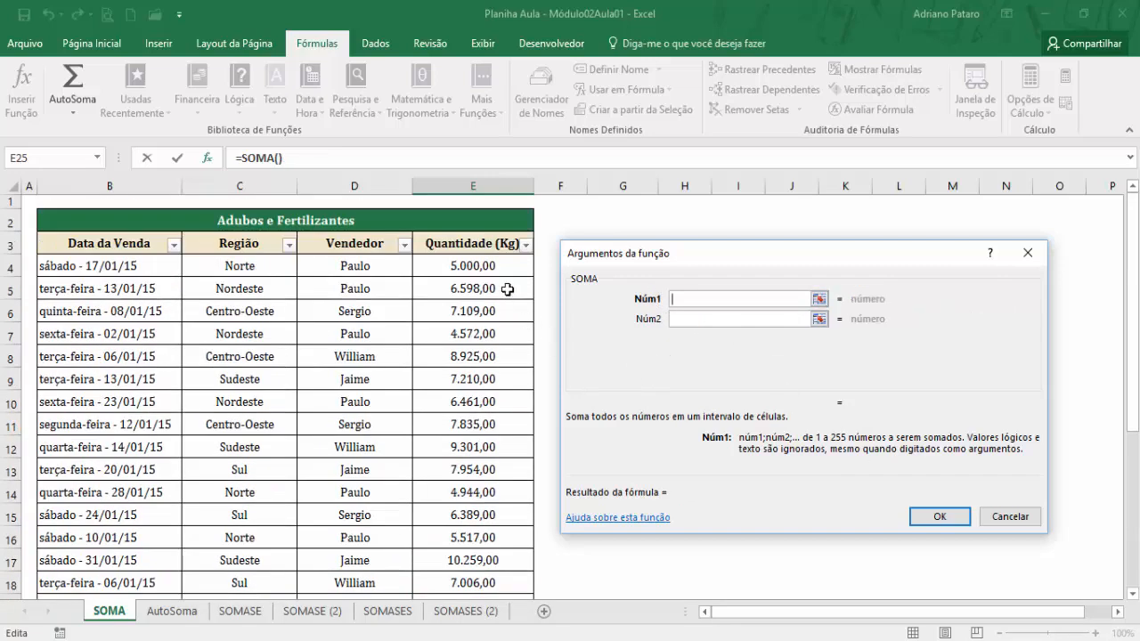
drag(488, 267, 486, 579)
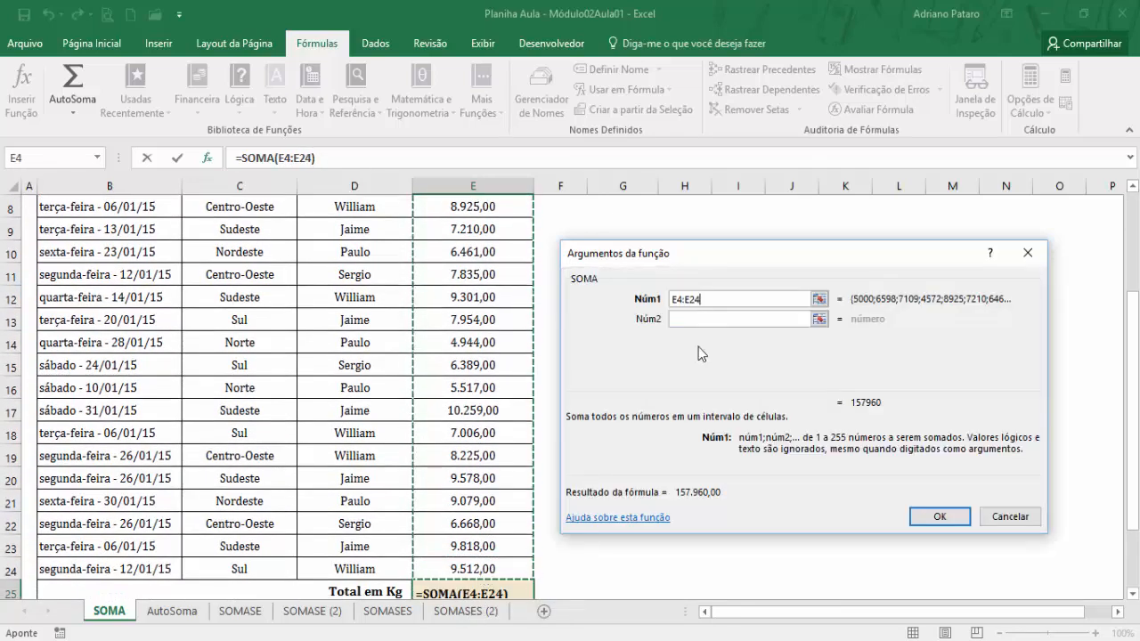
scroll(488, 400, up, 2)
scroll(487, 400, down, 3)
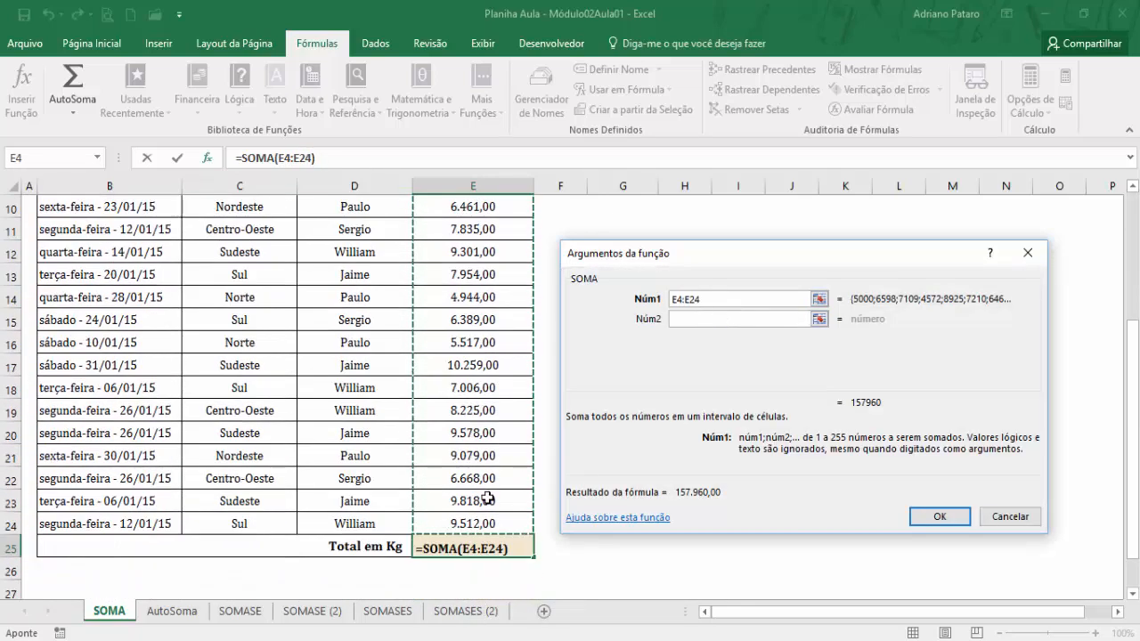
click(941, 519)
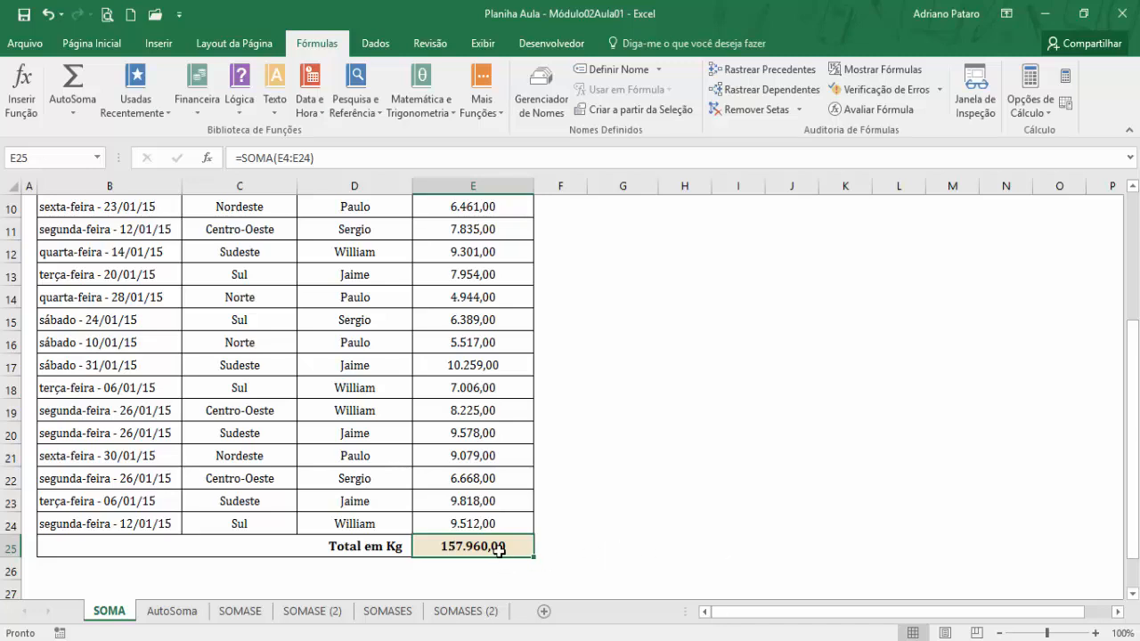
Clear the total in E25 and try AutoSoma in I7, below the column of ones.
key(Delete)
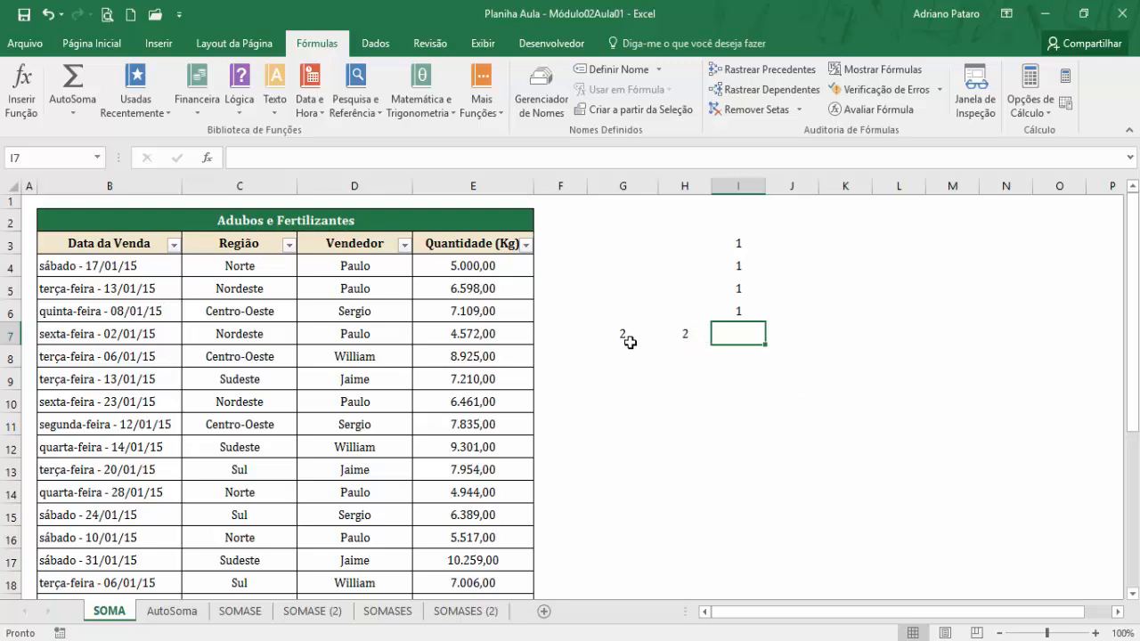
click(78, 77)
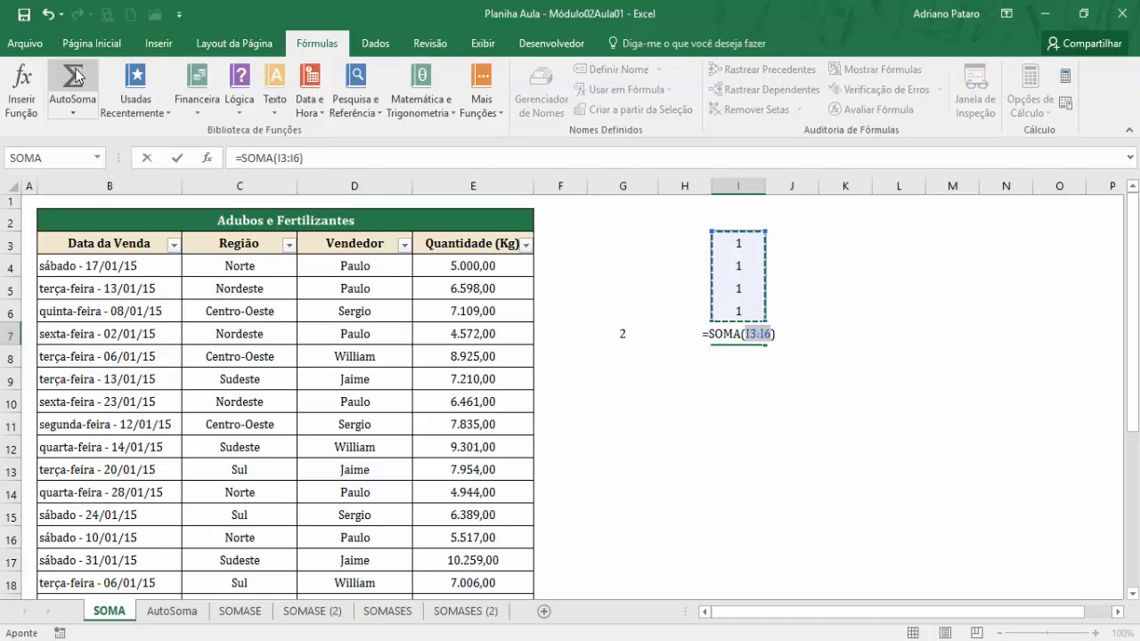
key(Escape)
Clear the ones in I3:I6 and try AutoSoma in I7 on the row values in G7:H7.
drag(737, 243, 744, 311)
key(Delete)
click(735, 332)
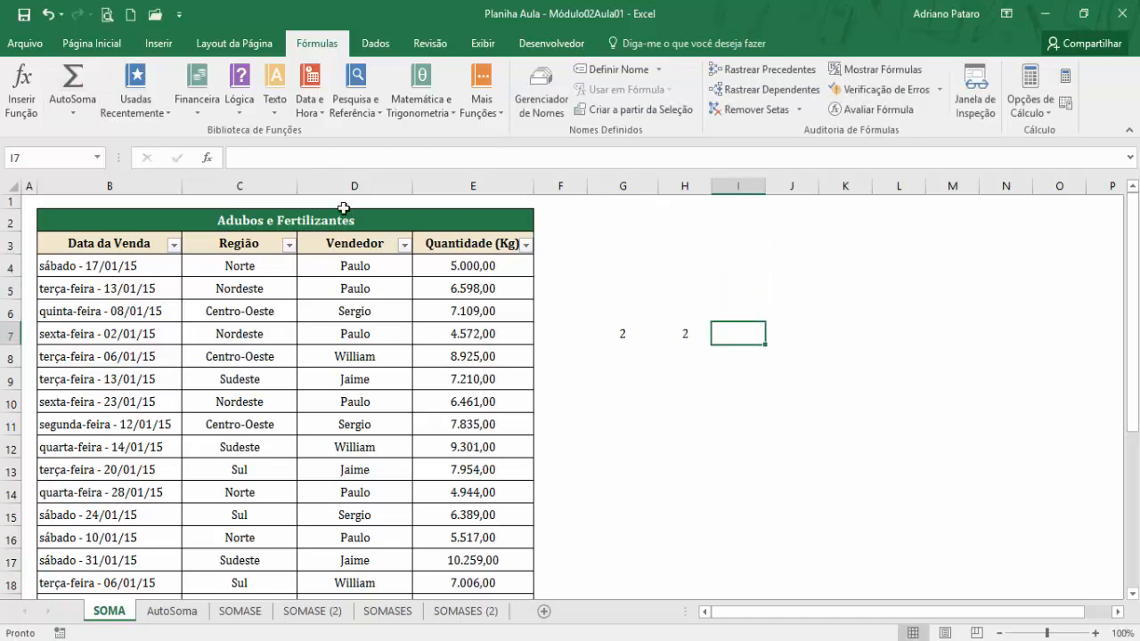
click(78, 91)
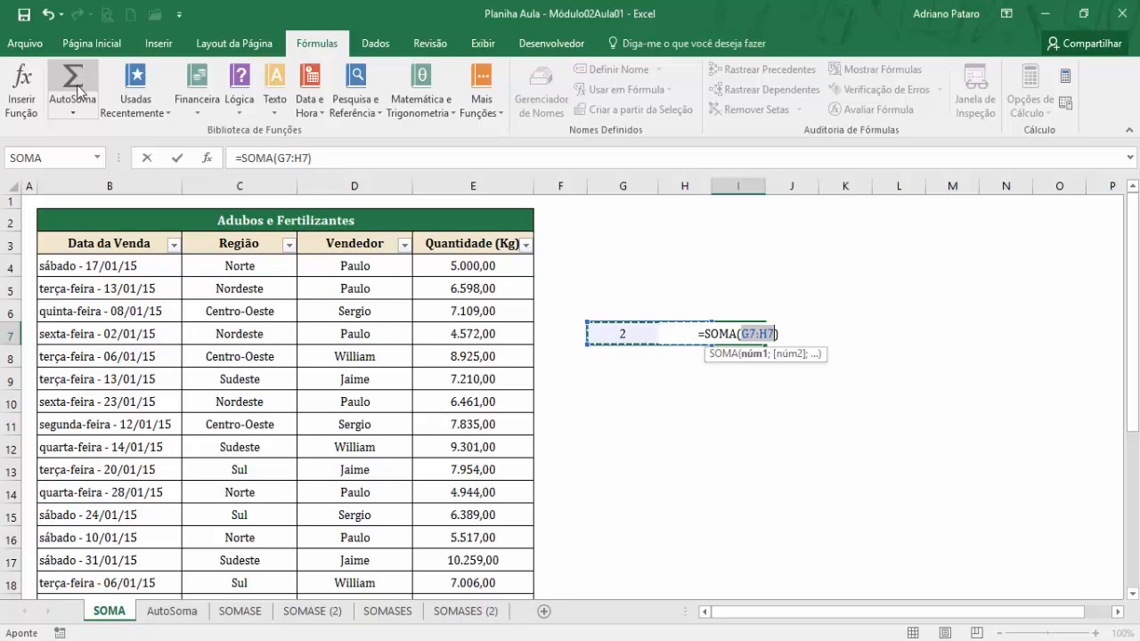
key(Escape)
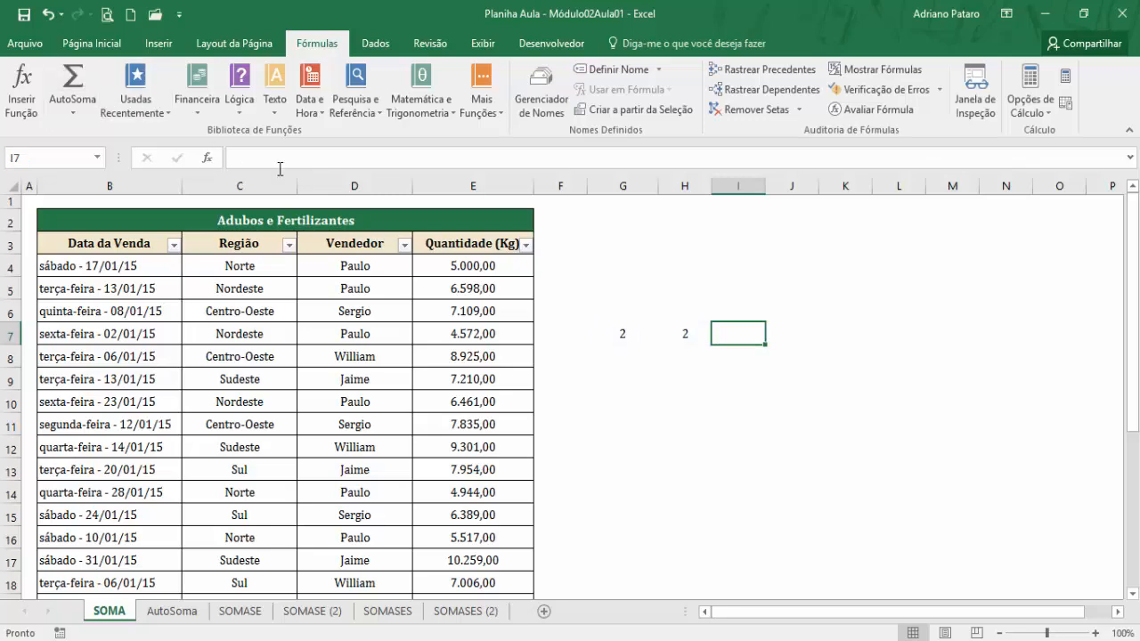
Enter the value 2 in H6 and H5 above the existing 2 in H7, and clear G7.
click(583, 331)
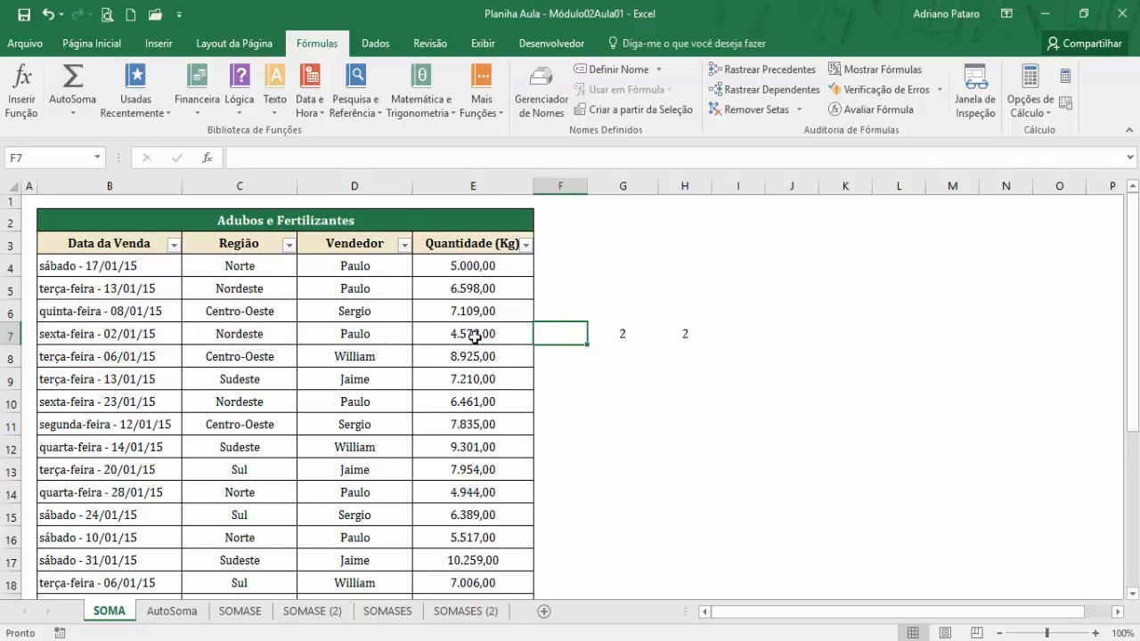
click(668, 334)
click(682, 310)
text(2)
click(682, 290)
text(2)
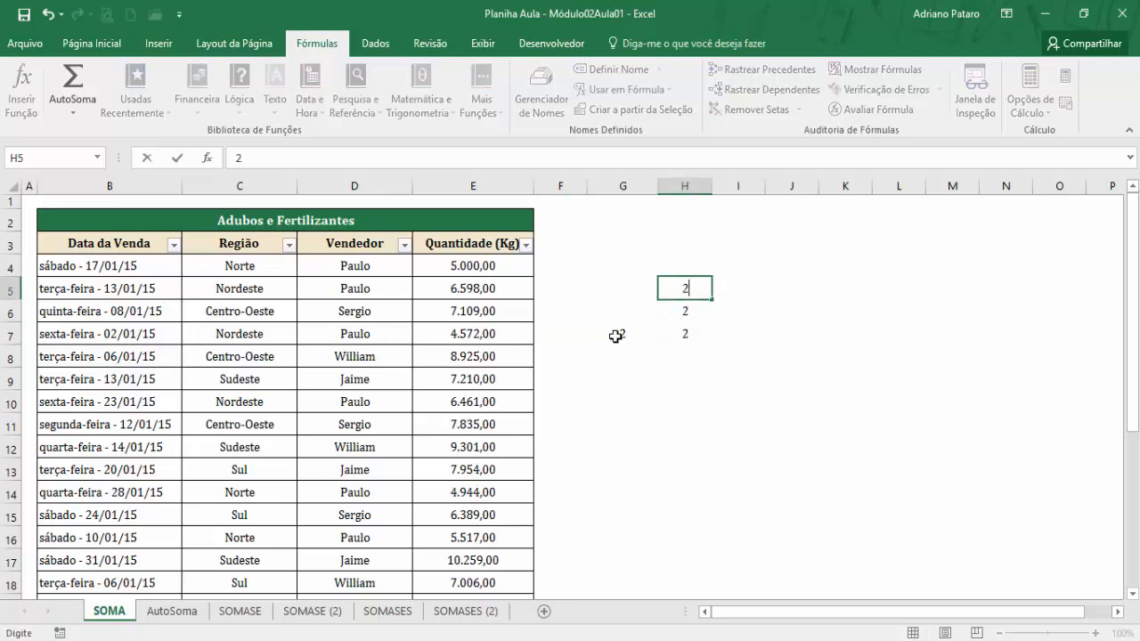
click(619, 331)
key(Delete)
click(675, 268)
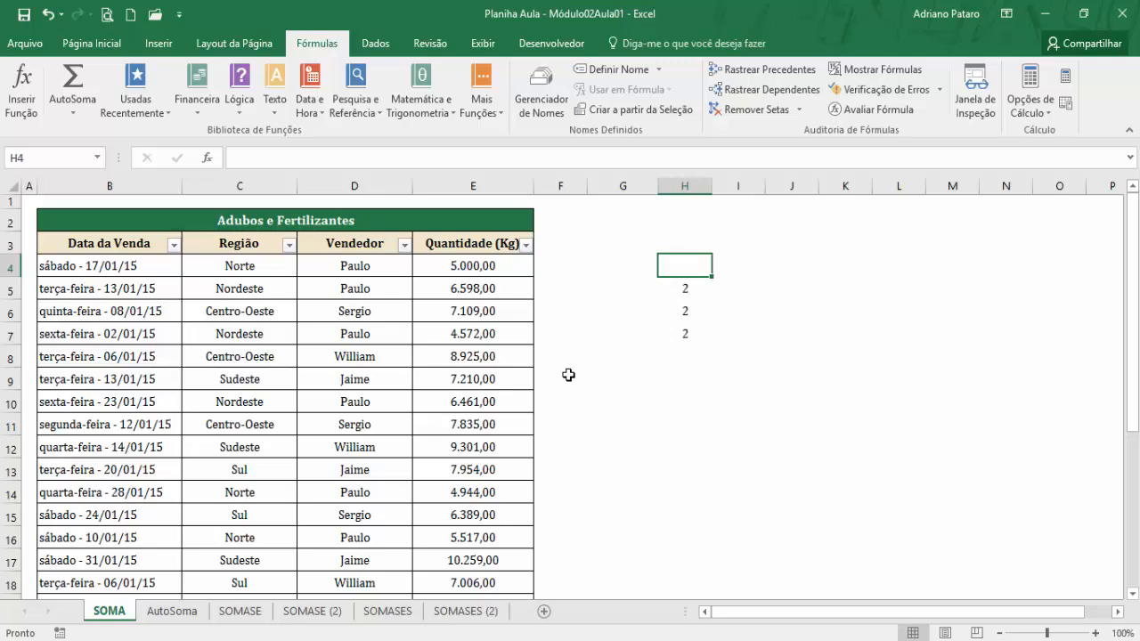
Switch to the AutoSoma sheet and look through the sales table with its total rows per region.
click(183, 613)
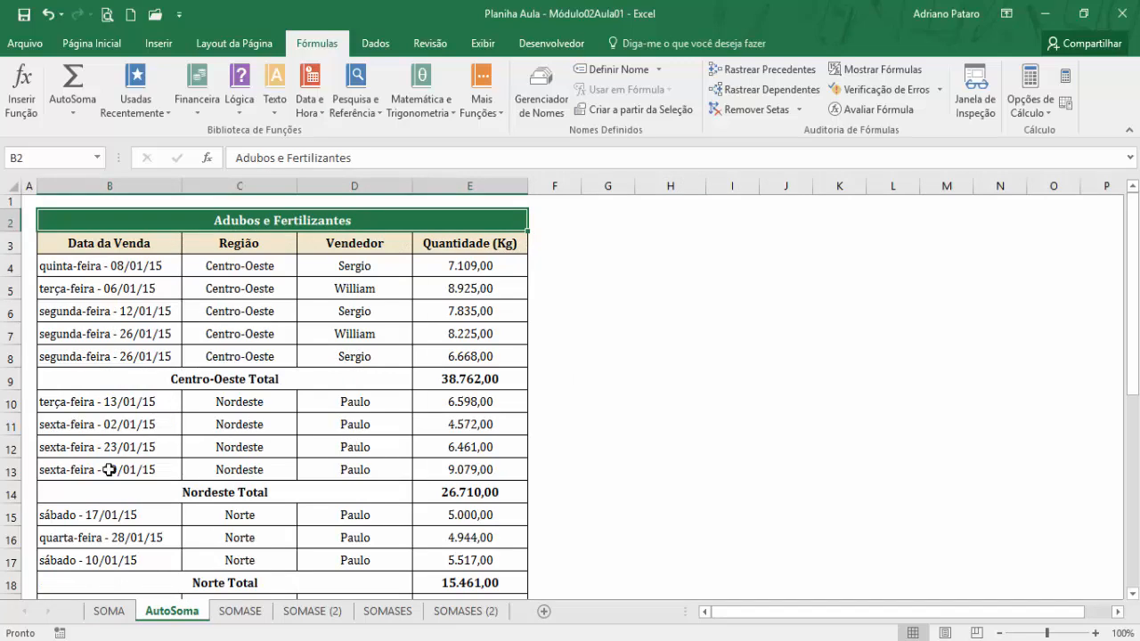
click(111, 613)
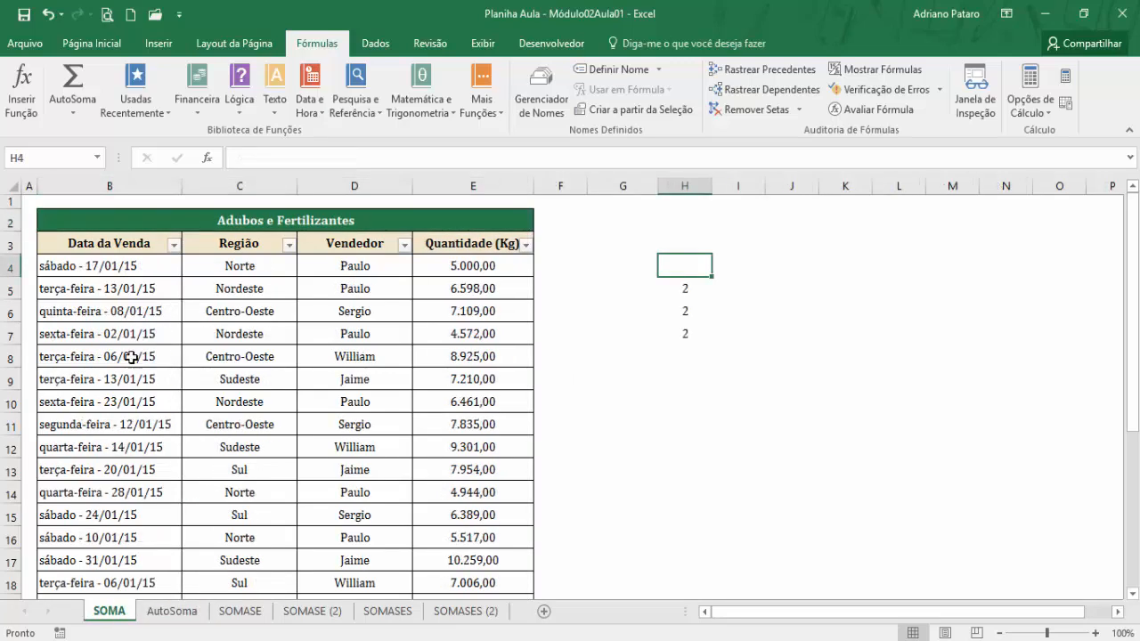
click(182, 613)
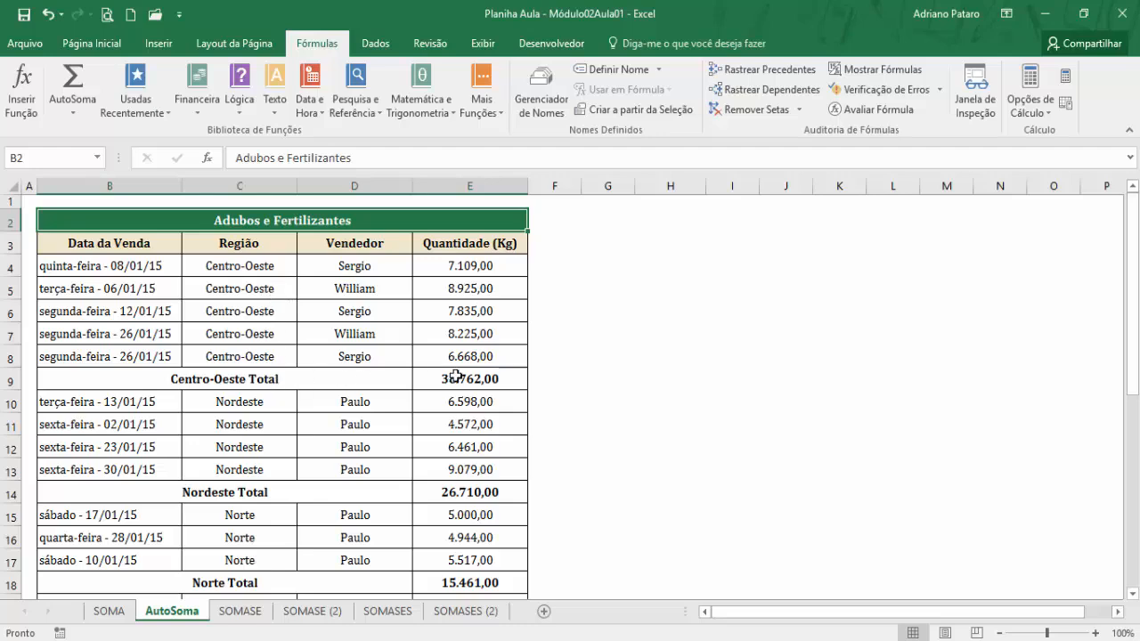
scroll(303, 420, down, 1)
scroll(342, 442, down, 3)
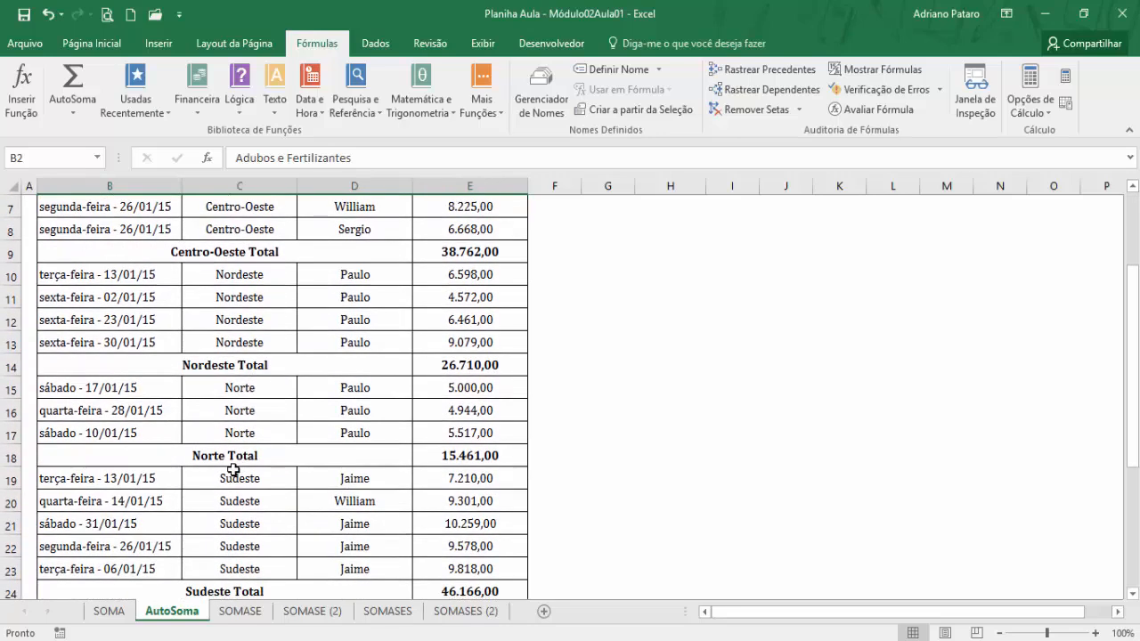